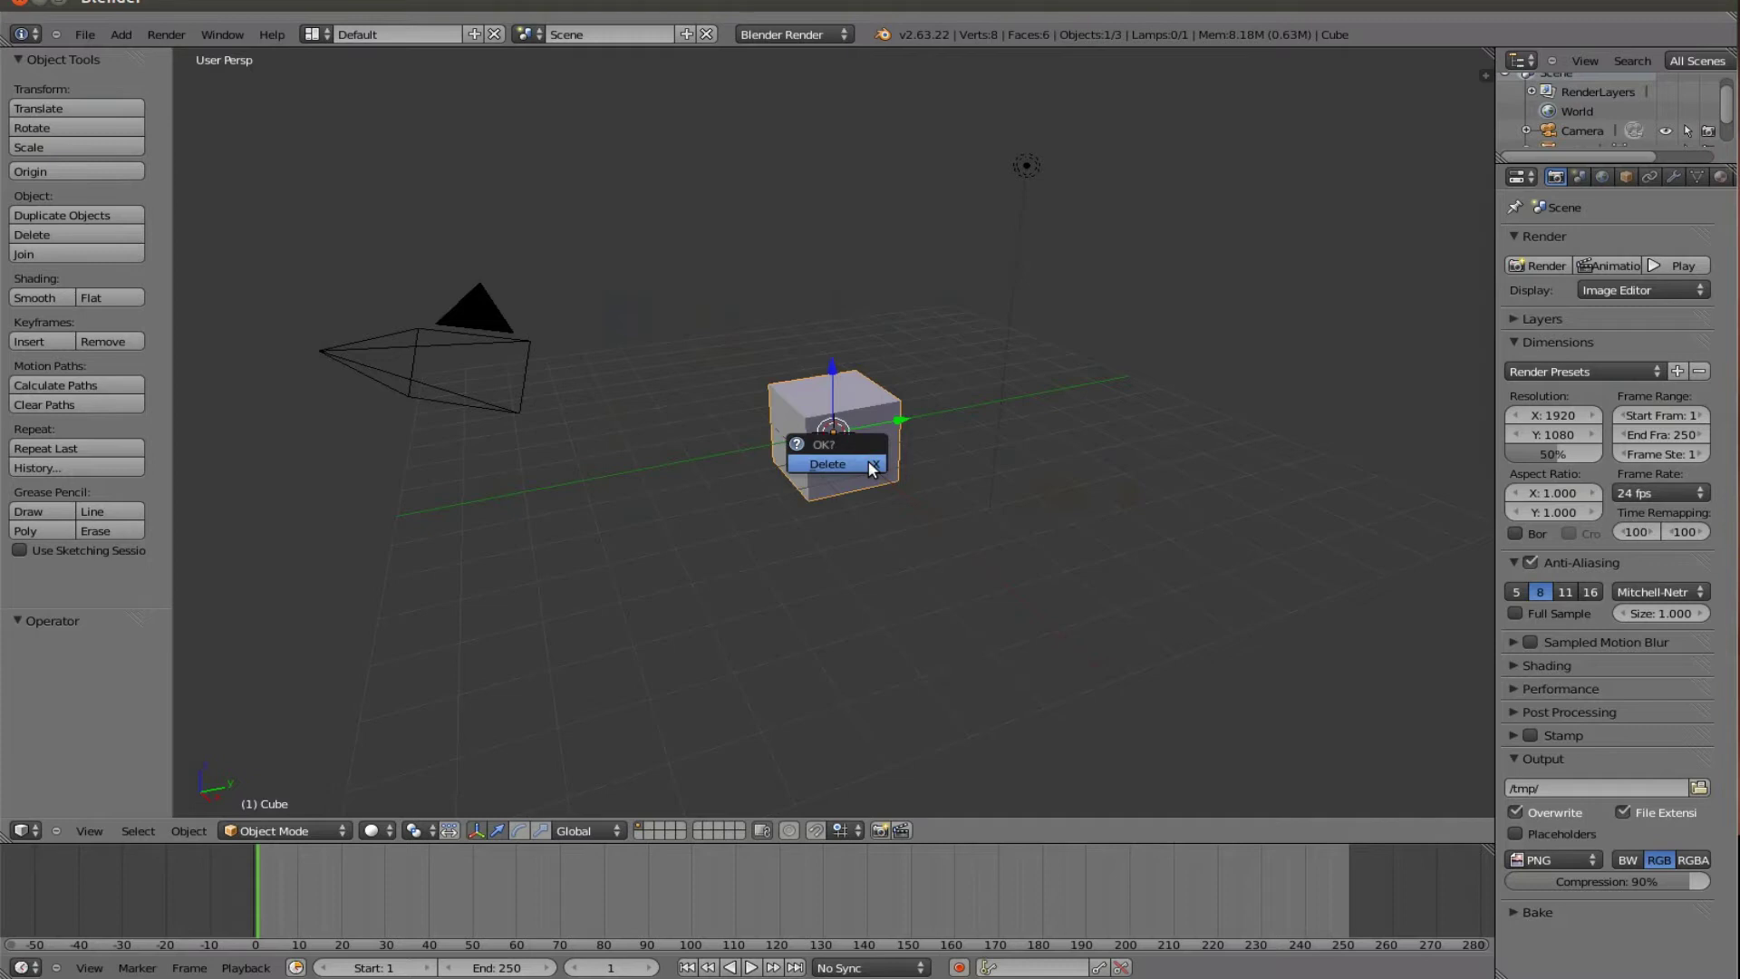
Step: Delete the default cube, camera and lamp so the scene is empty
{"action": "left_click", "coordinate": [870, 465]}
{"action": "right_click", "coordinate": [530, 381]}
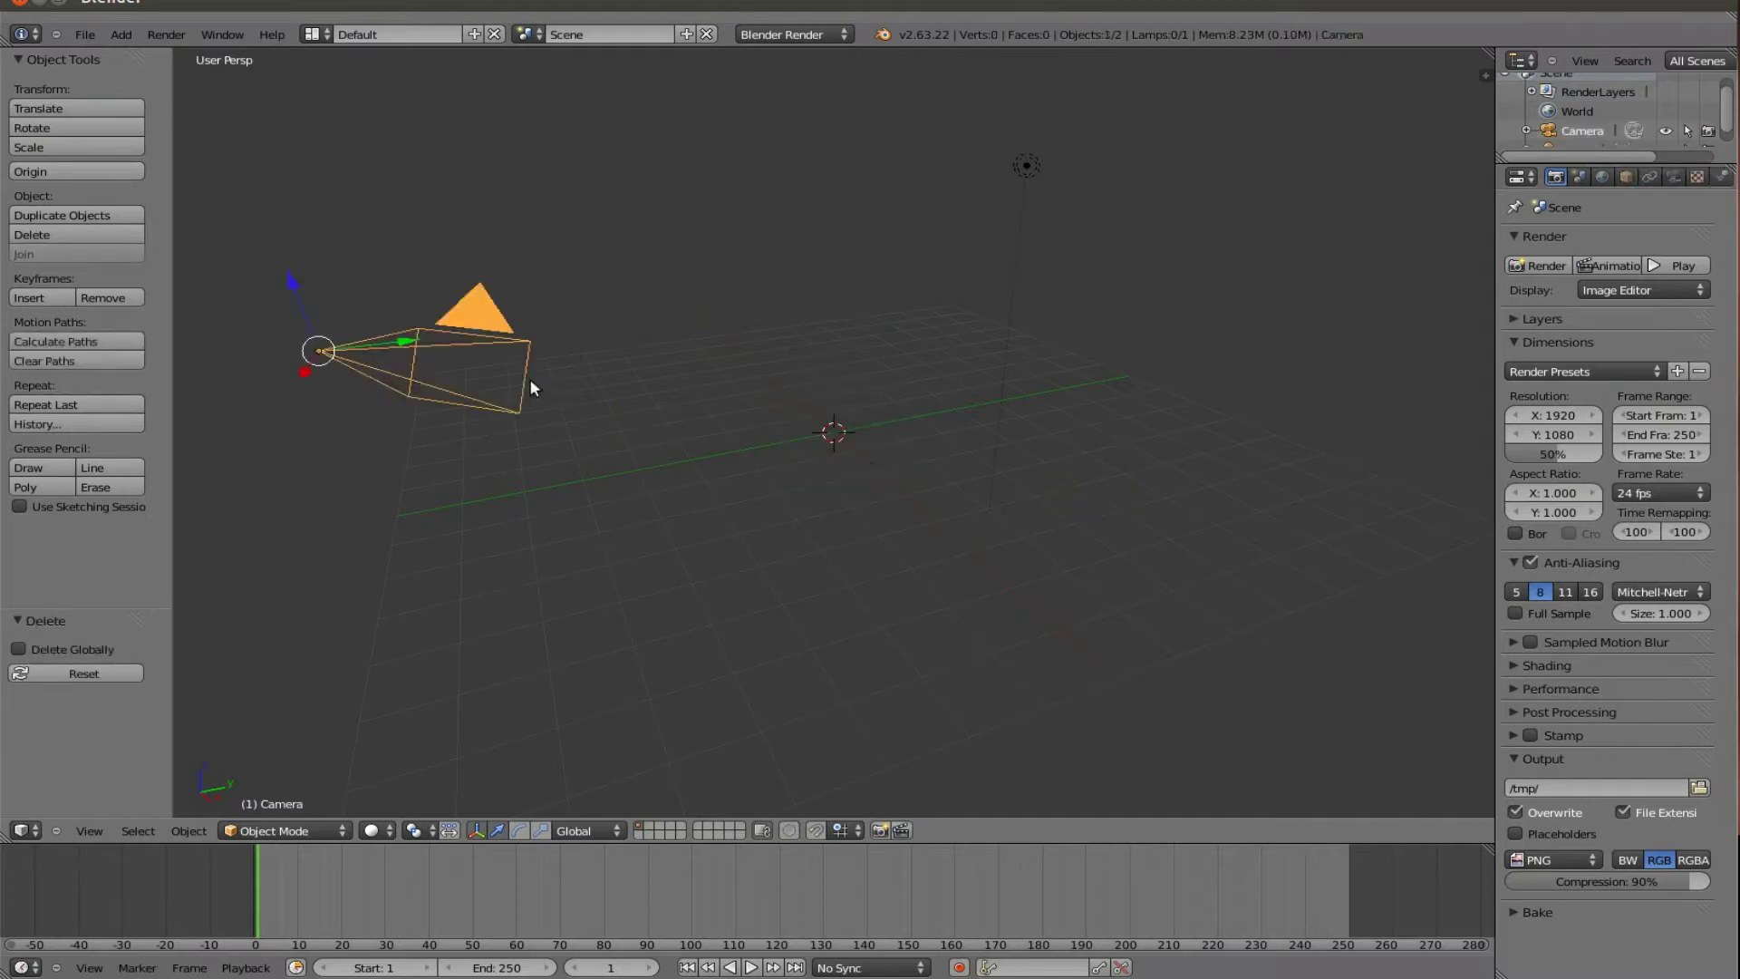
{"action": "right_click", "coordinate": [1003, 354], "text": "shift"}
{"action": "key", "text": "x"}
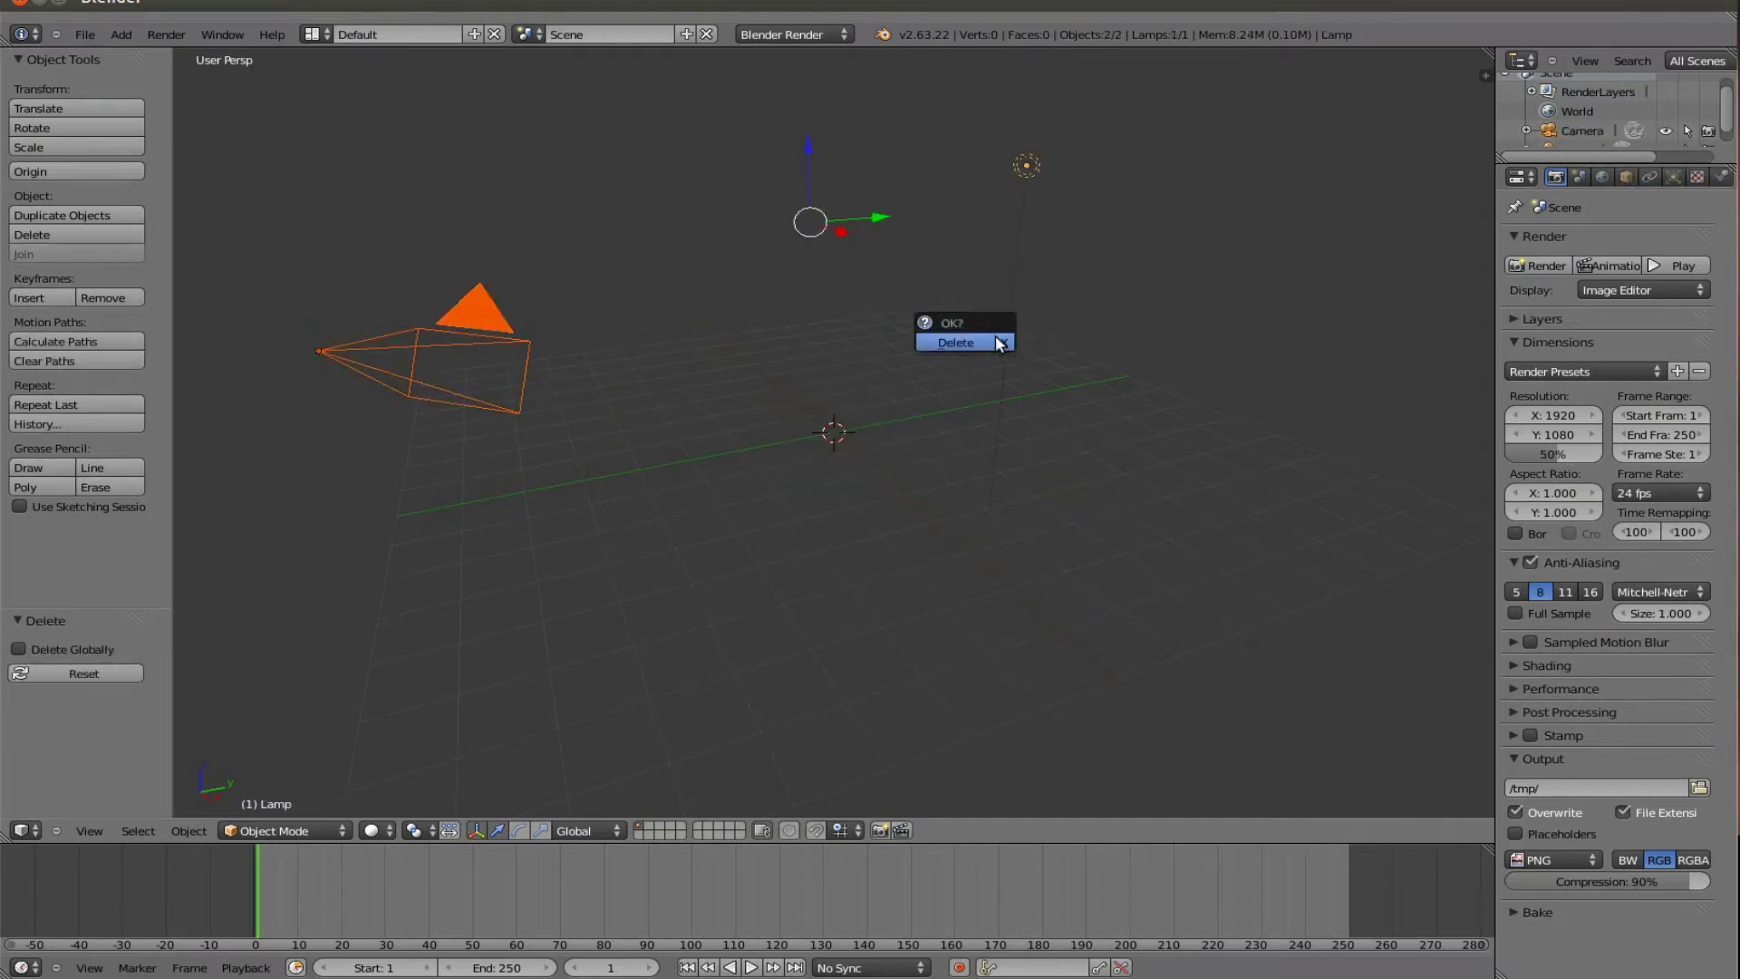
{"action": "left_click", "coordinate": [956, 342]}
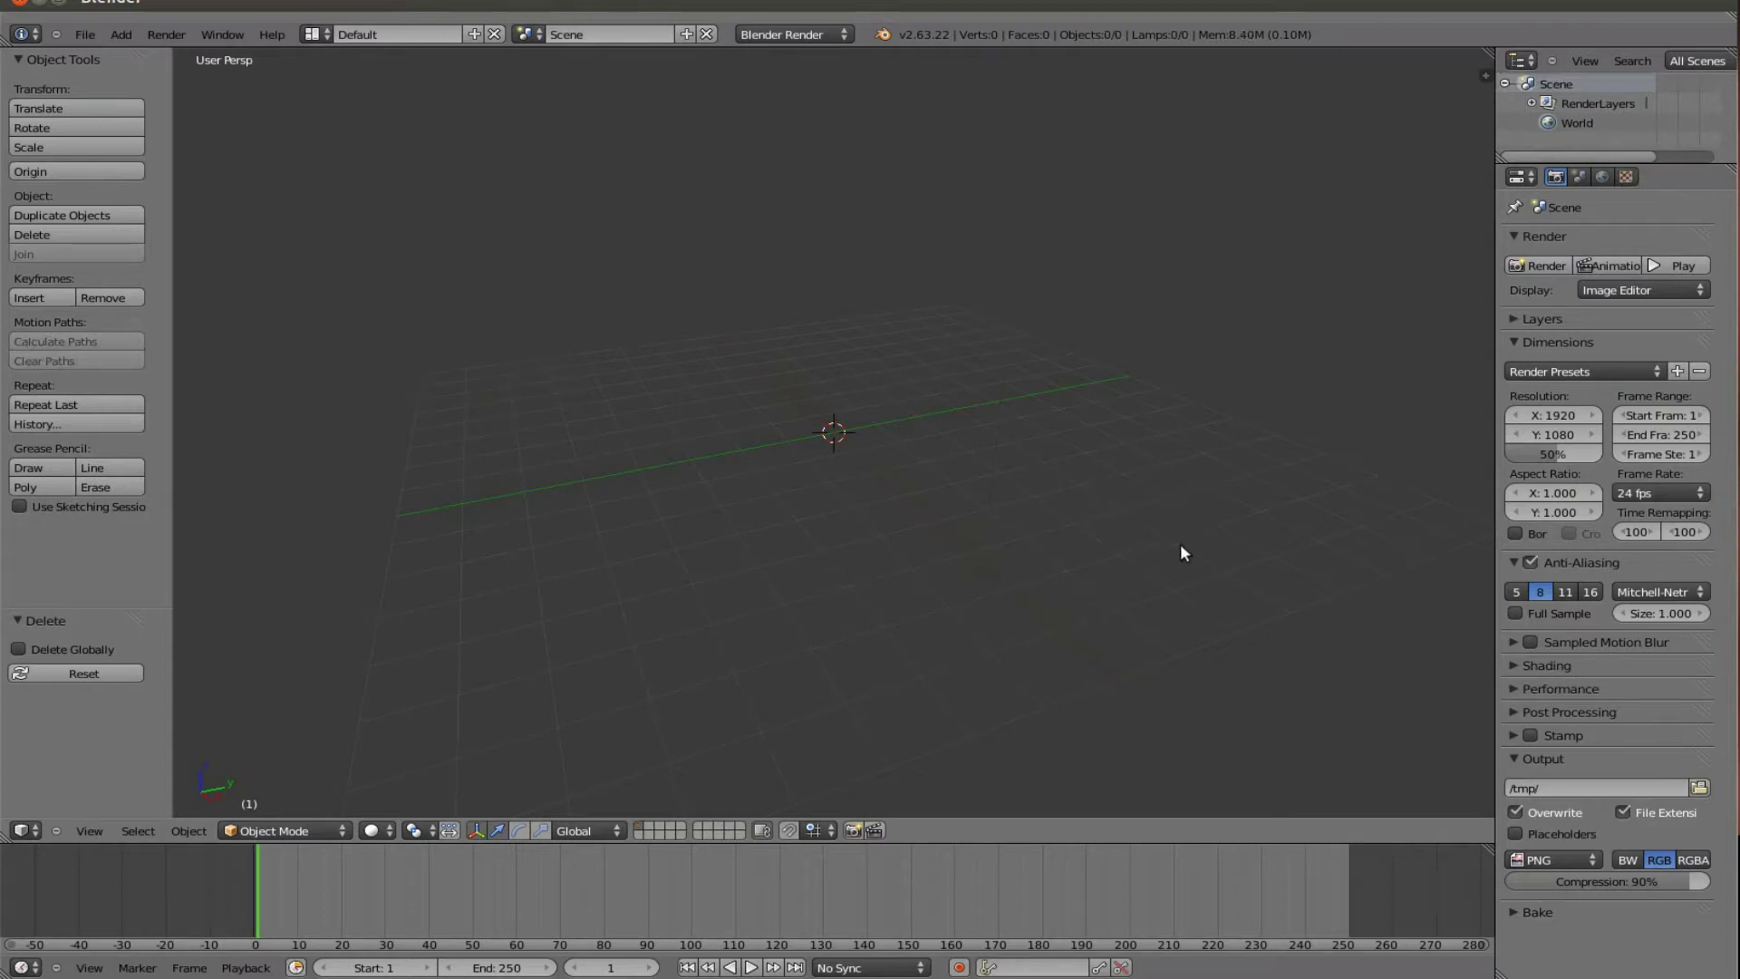
Step: Start the Screencast Keys display in the 3D view
{"action": "key", "text": "n"}
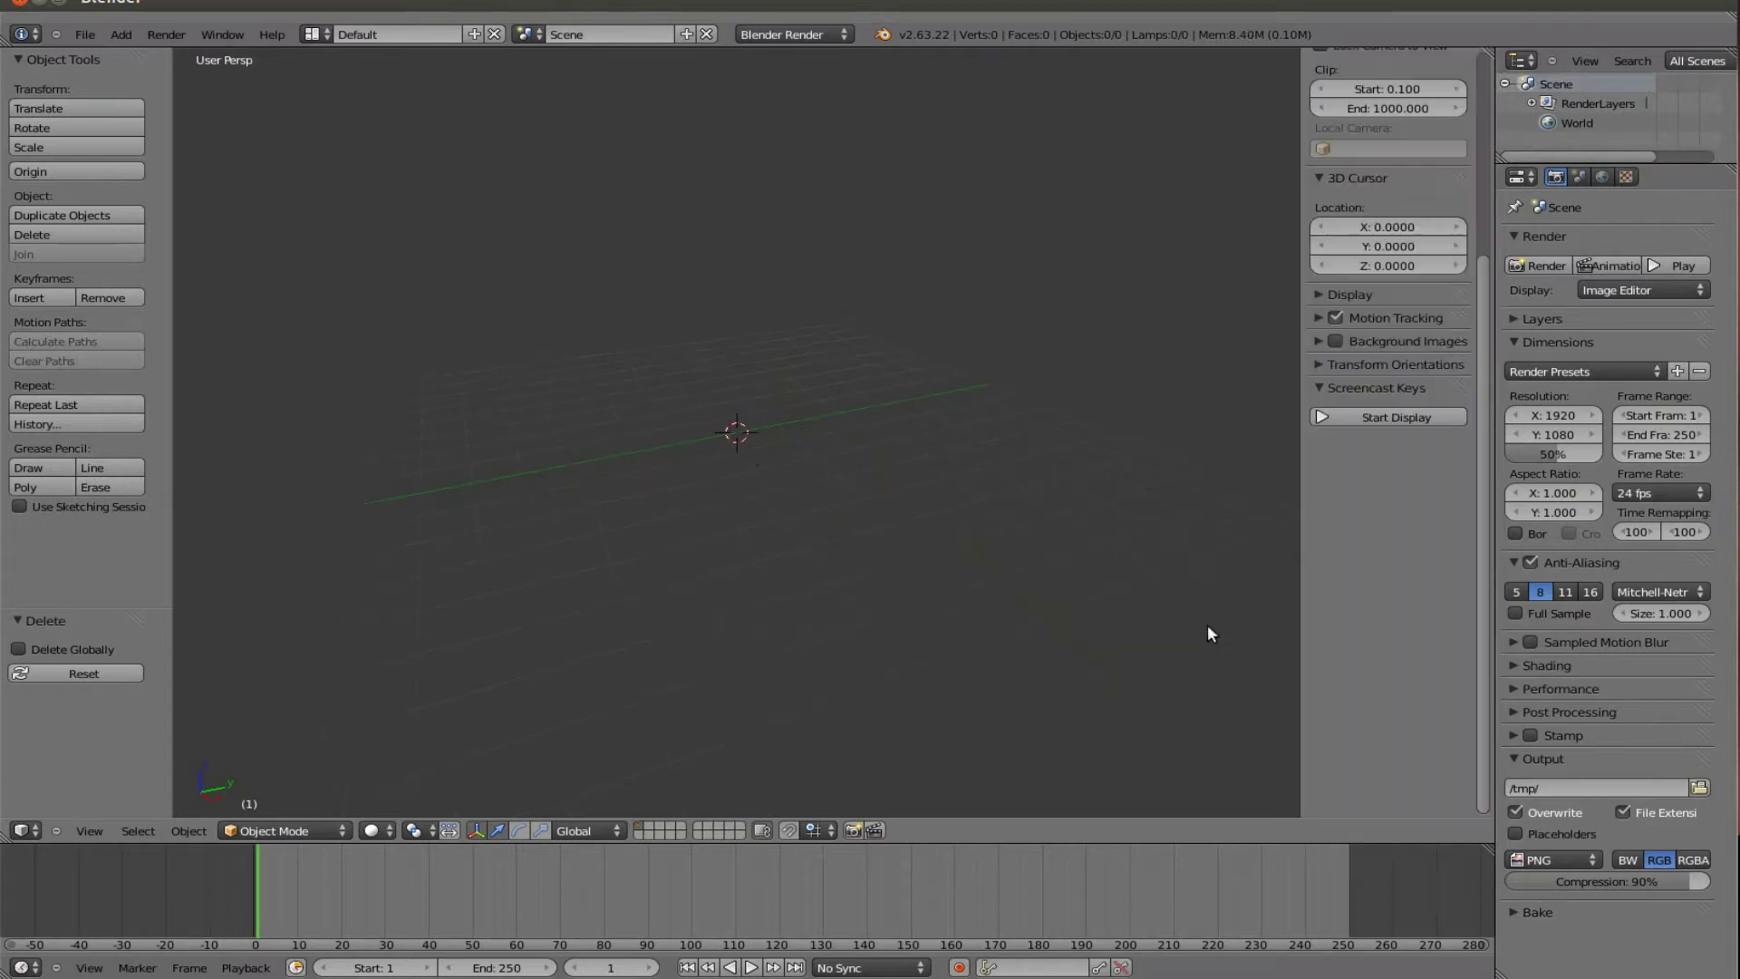
{"action": "left_click", "coordinate": [1361, 416]}
{"action": "key", "text": "n"}
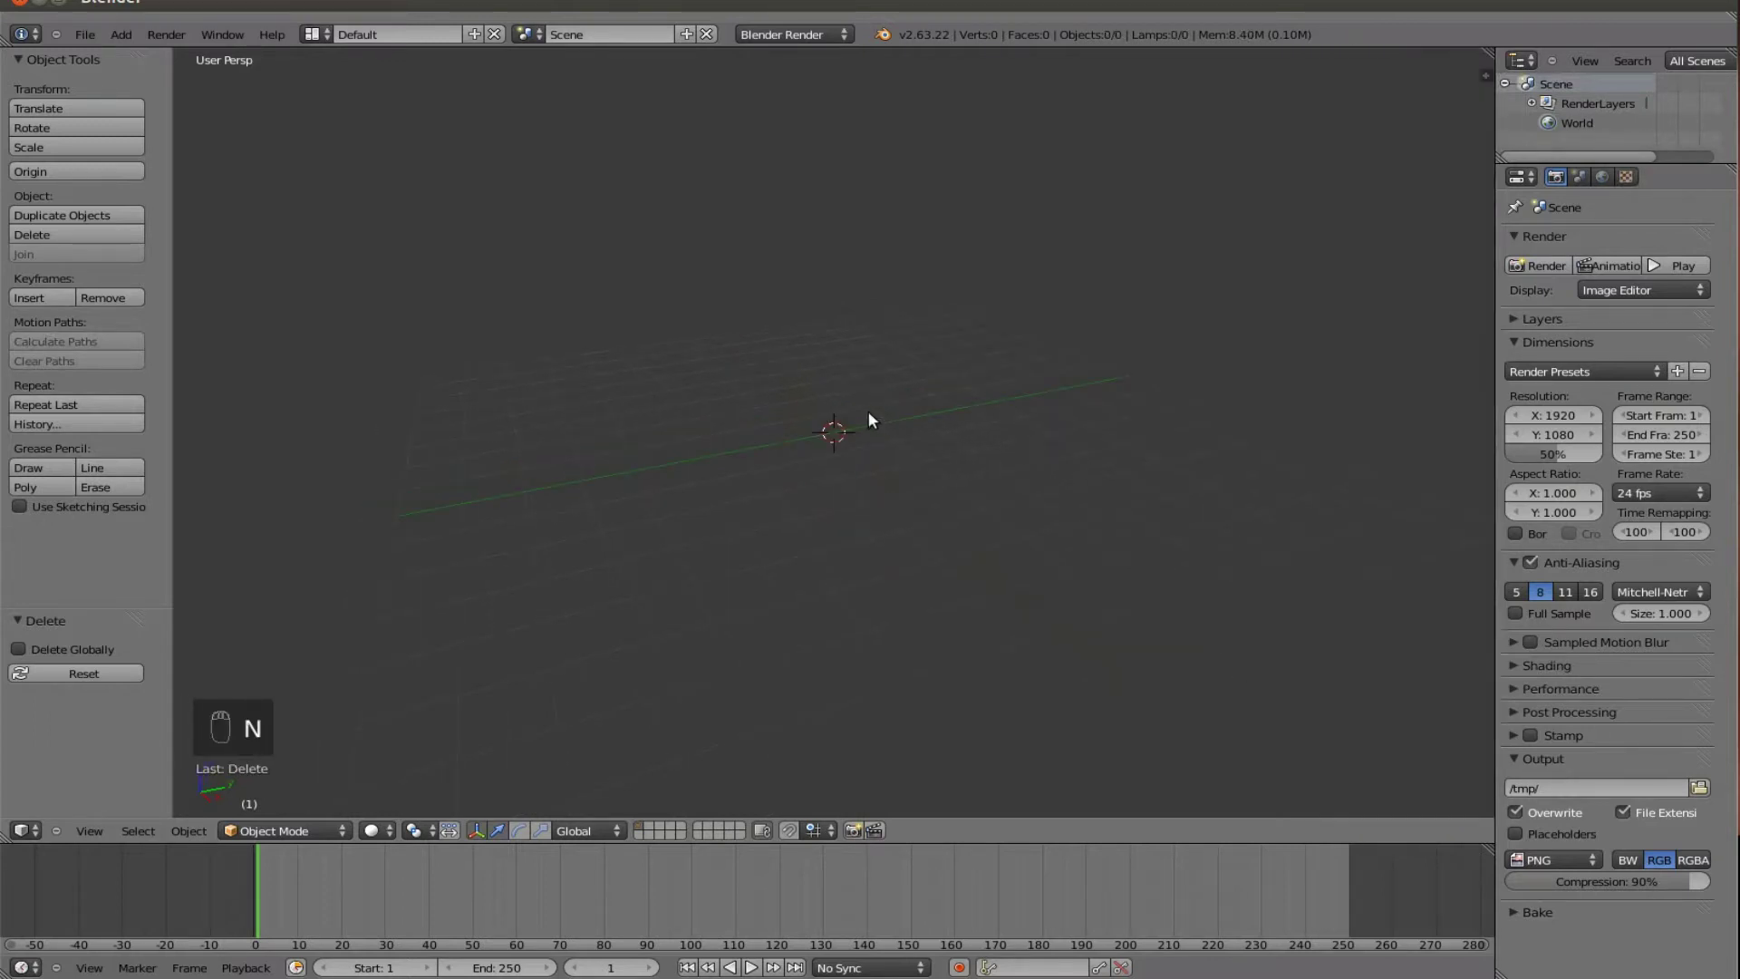
Step: Switch to the front orthographic view, add a text object and rotate it 90° about the X axis
{"action": "key", "text": "KP_5"}
{"action": "key", "text": "KP_1"}
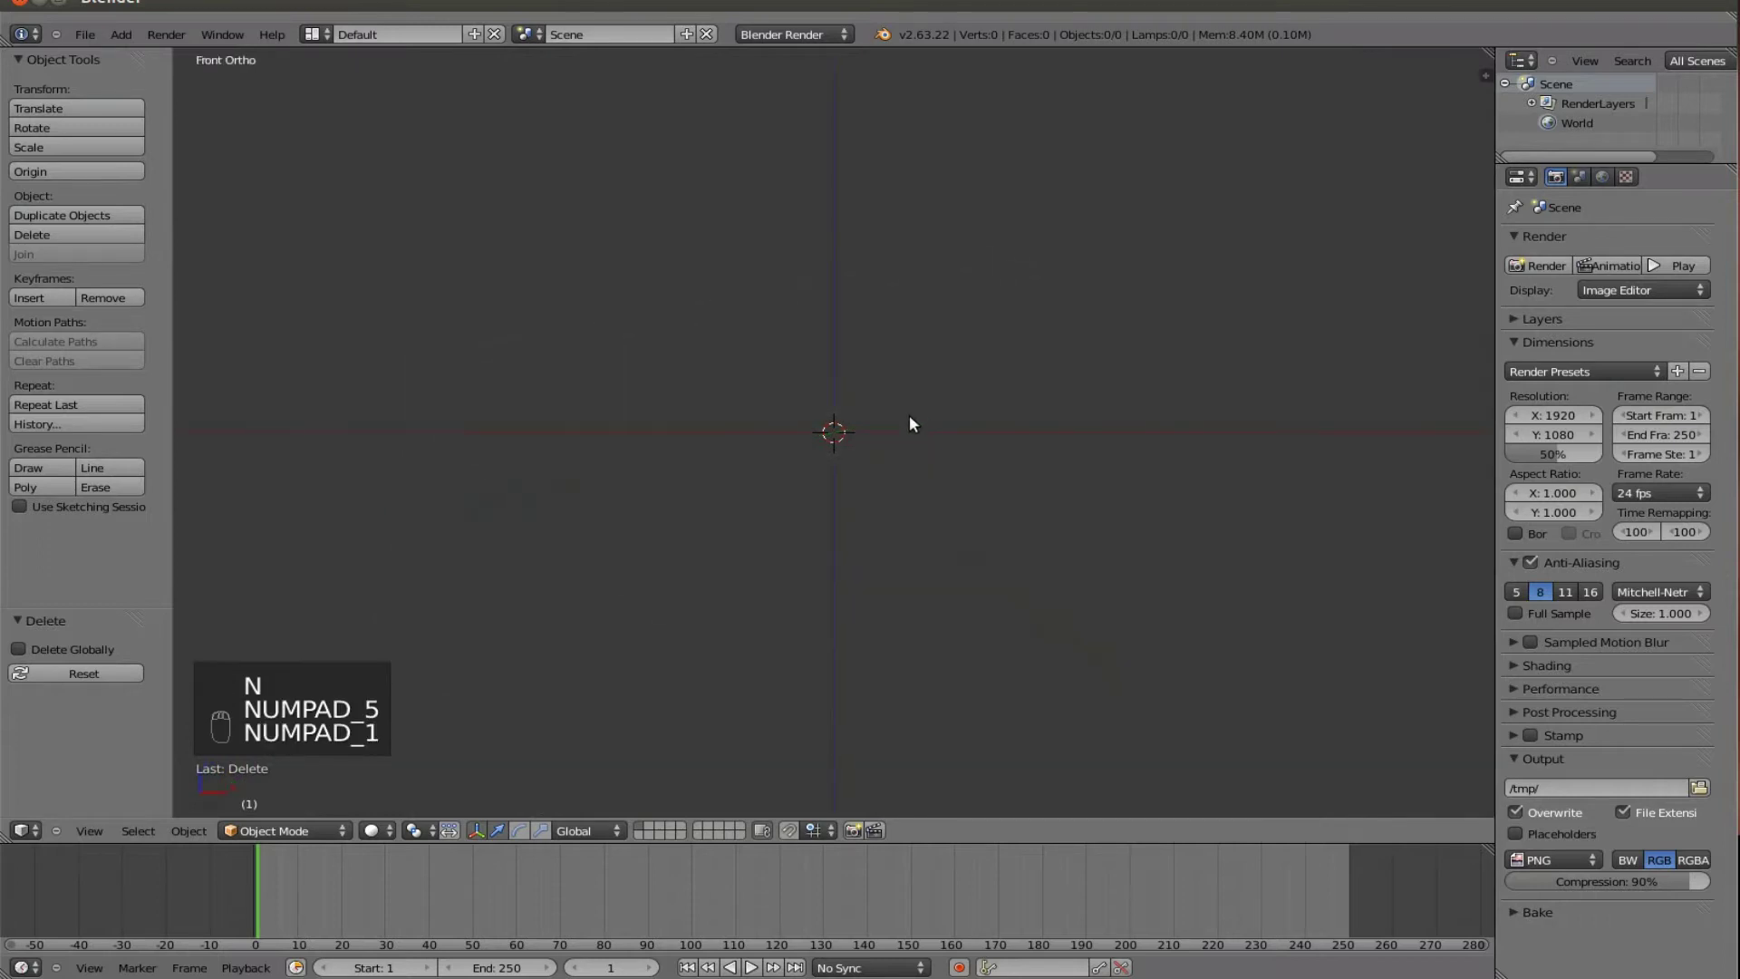
{"action": "left_click", "coordinate": [120, 35]}
{"action": "left_click", "coordinate": [136, 128]}
{"action": "key", "text": "r"}
{"action": "key", "text": "x"}
{"action": "key", "text": "KP_9"}
{"action": "key", "text": "KP_0"}
{"action": "left_click", "coordinate": [554, 401]}
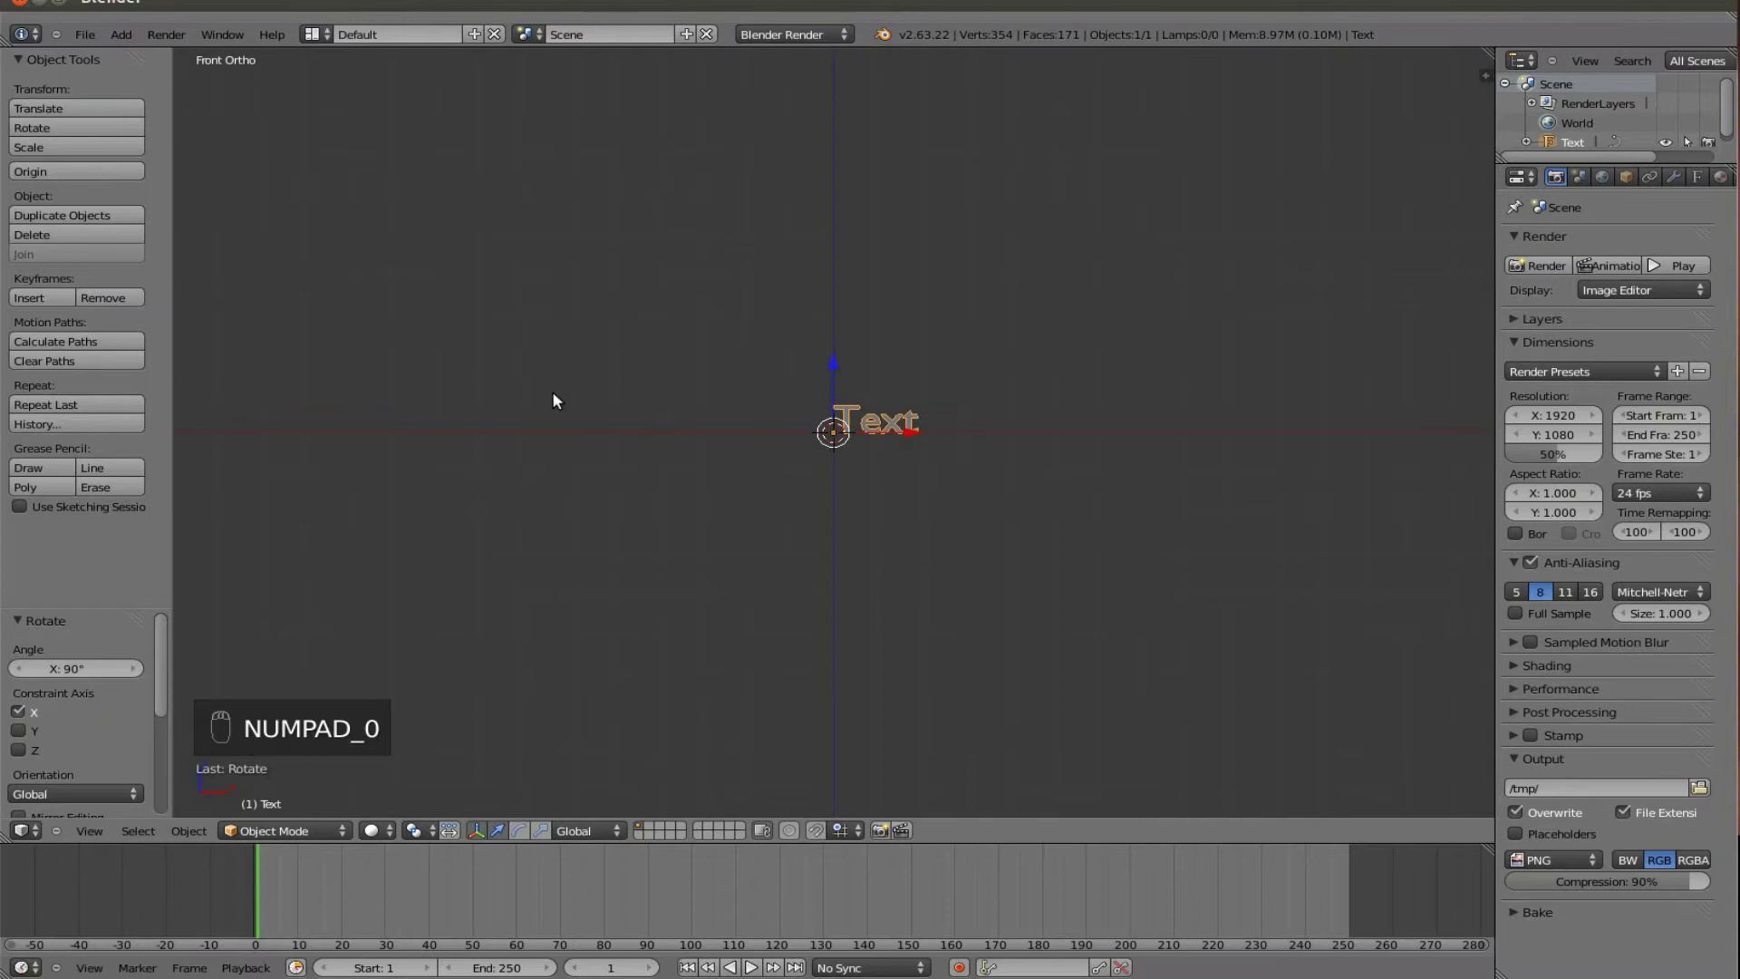
Step: Deselect the text object and add a camera at the origin, rotated 90° about the X axis
{"action": "left_click", "coordinate": [121, 34]}
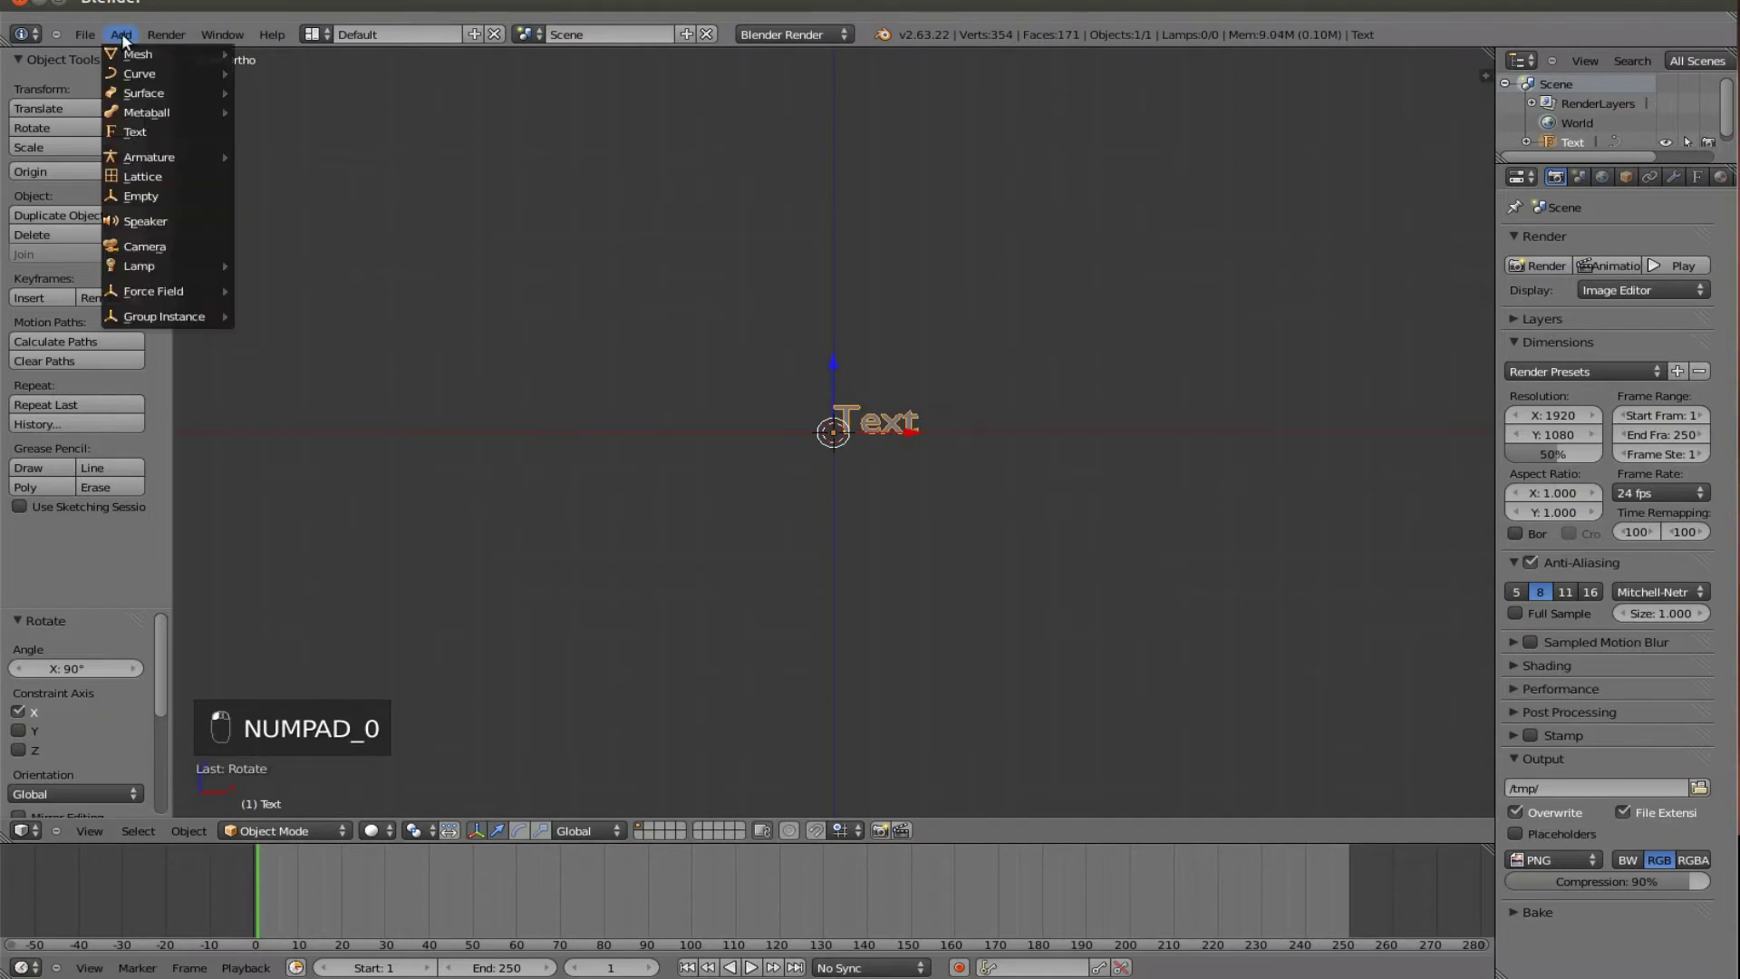
{"action": "key", "text": "Tab"}
{"action": "type", "text": "a"}
{"action": "key", "text": "BackSpace"}
{"action": "key", "text": "Tab"}
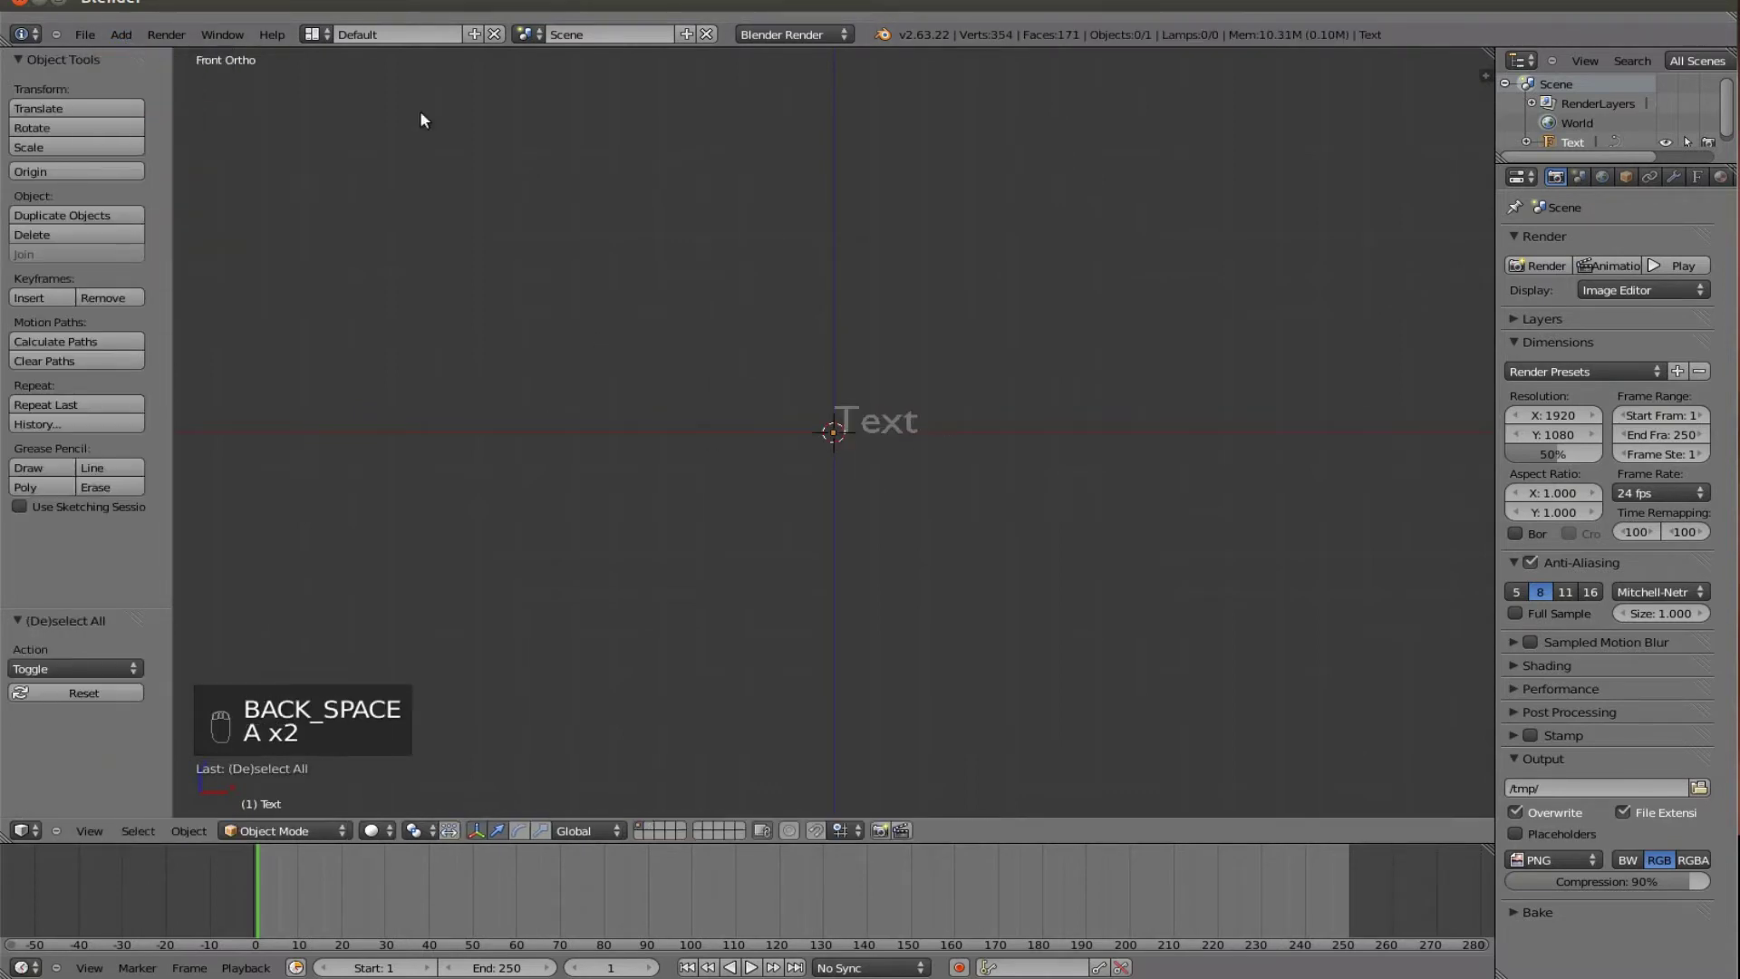
{"action": "left_click", "coordinate": [121, 35]}
{"action": "left_click", "coordinate": [154, 221]}
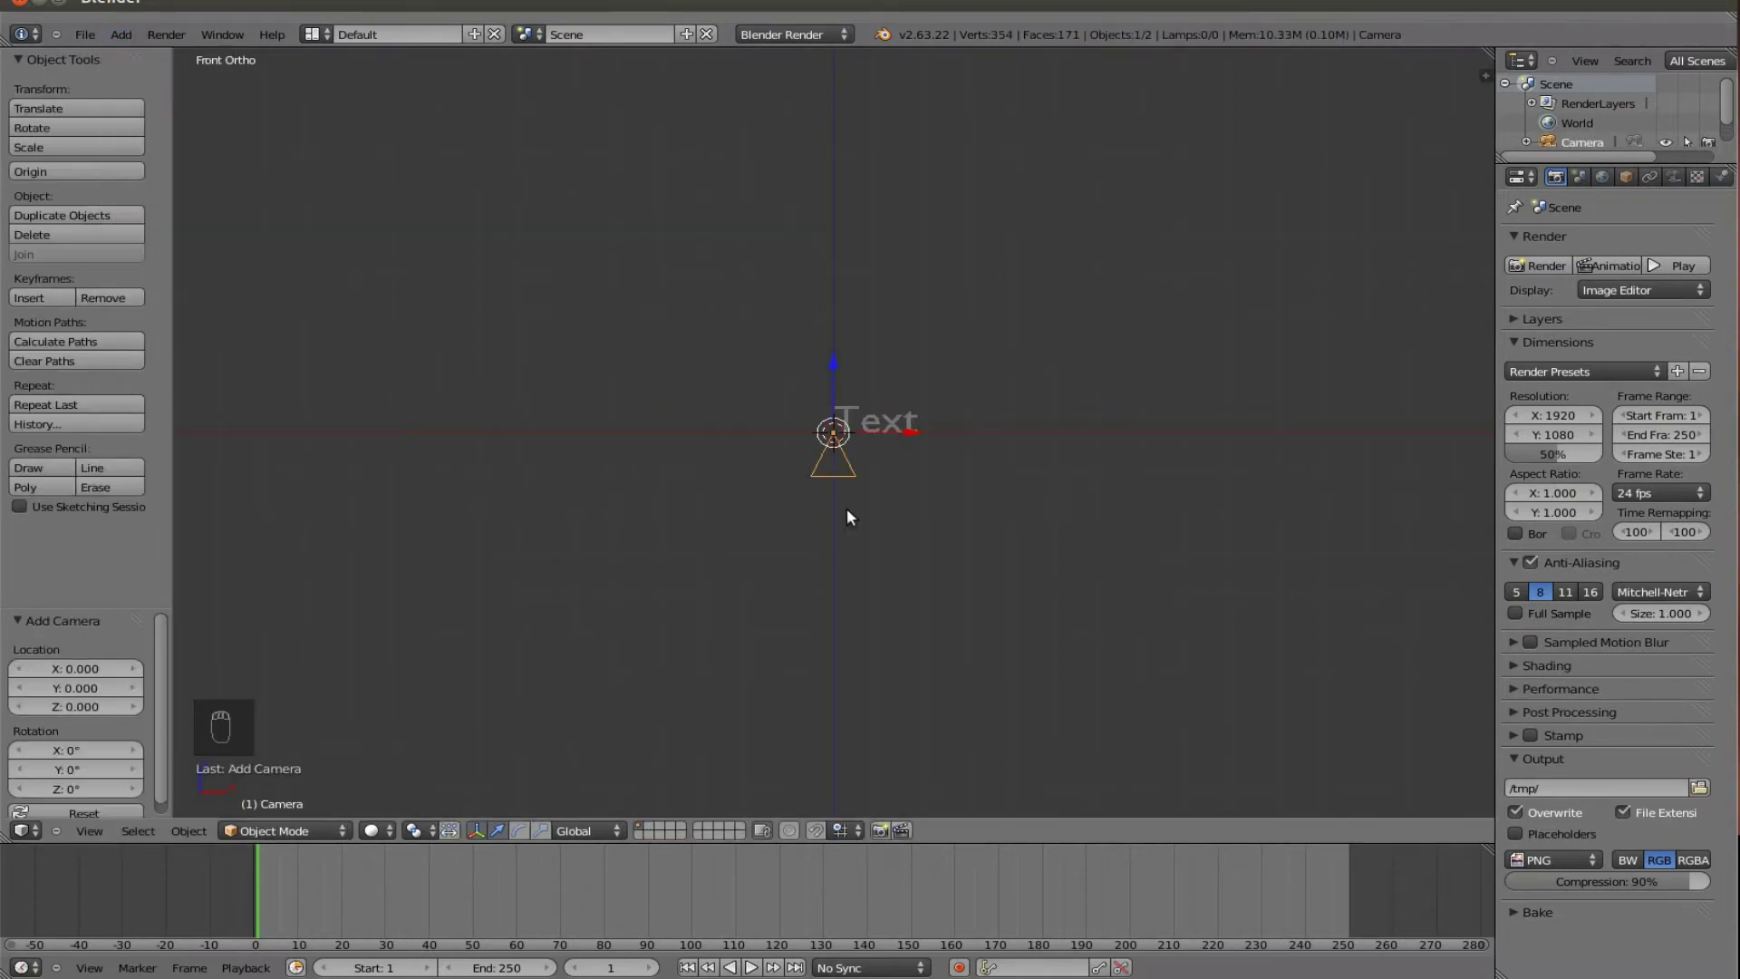
{"action": "type", "text": "rx90"}
{"action": "key", "text": "Return"}
Step: Move the camera back about 6.03 units along negative Y so that it frames the text
{"action": "key", "text": "KP_0"}
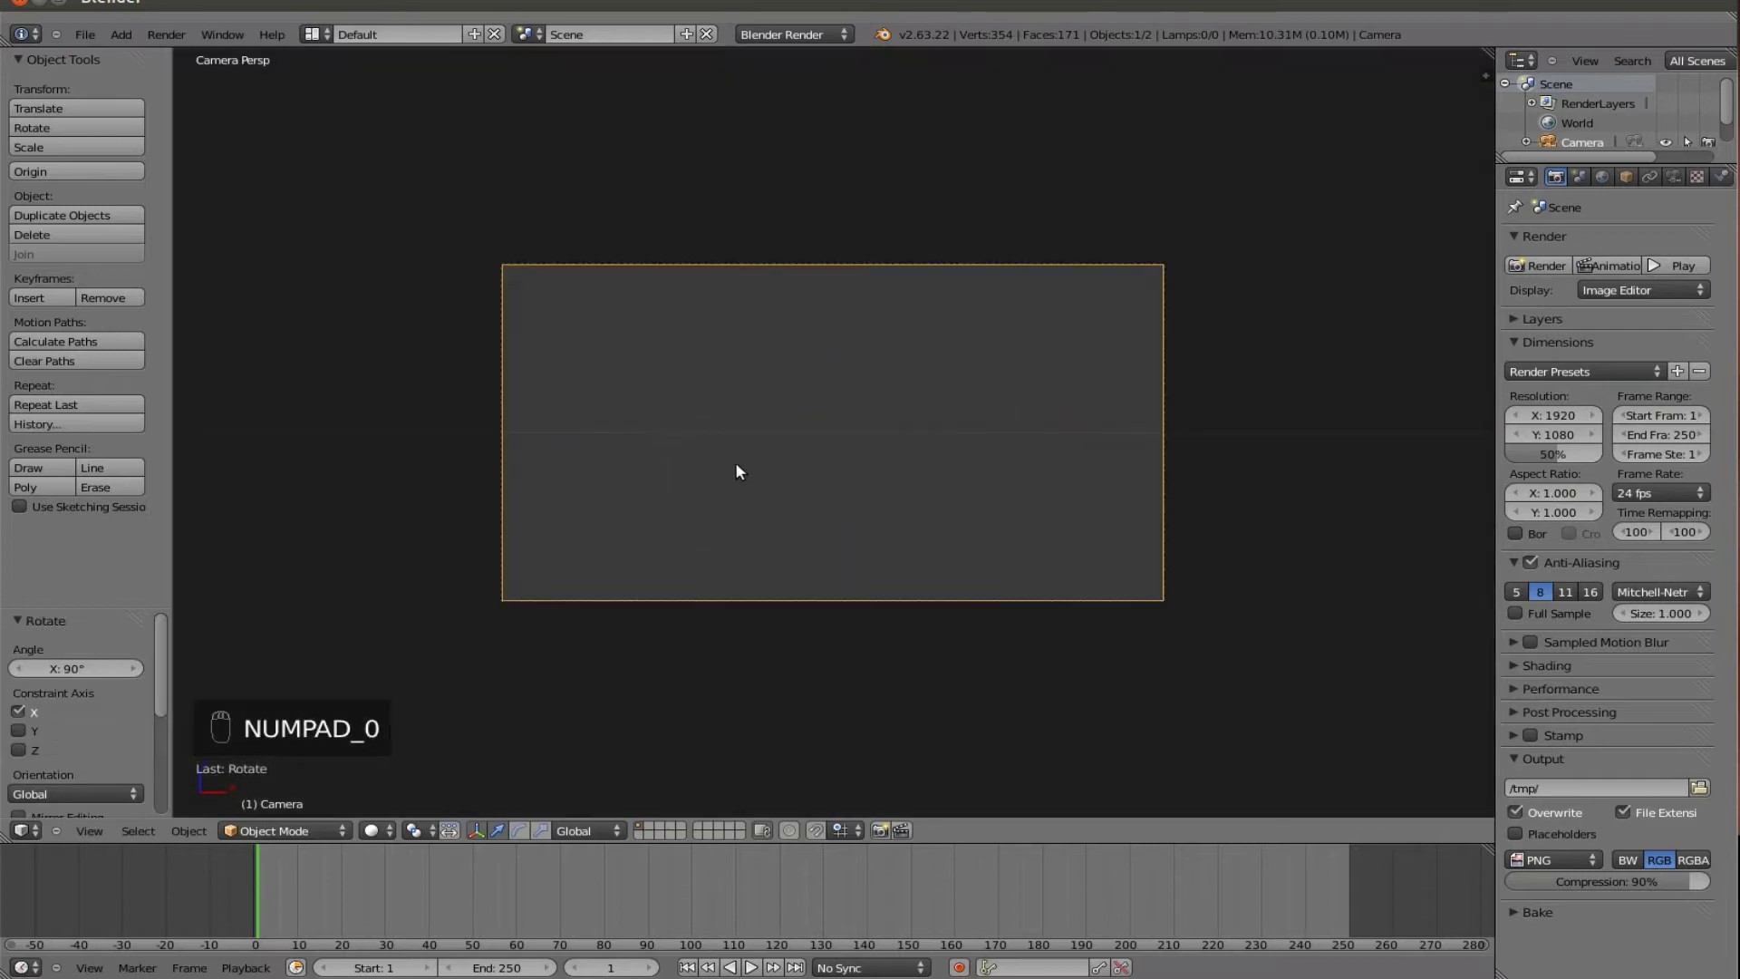
{"action": "key", "text": "KP_7"}
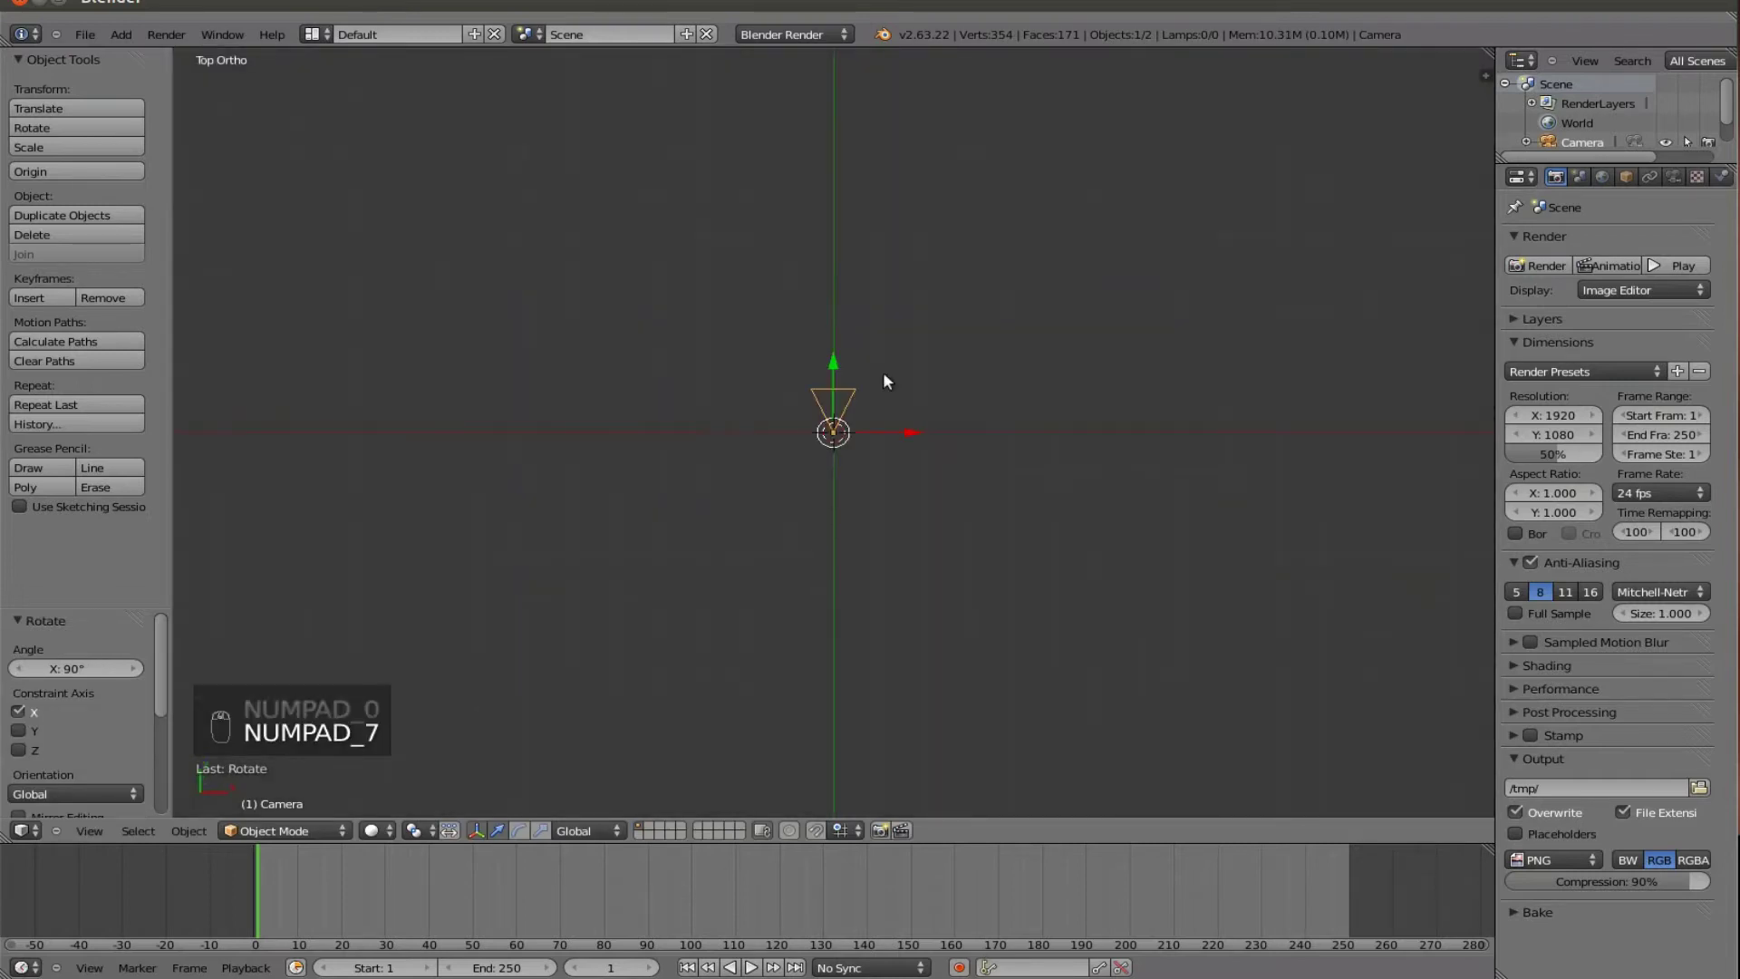
{"action": "left_click_drag", "start_coordinate": [830, 356], "coordinate": [819, 597]}
{"action": "key", "text": "KP_0"}
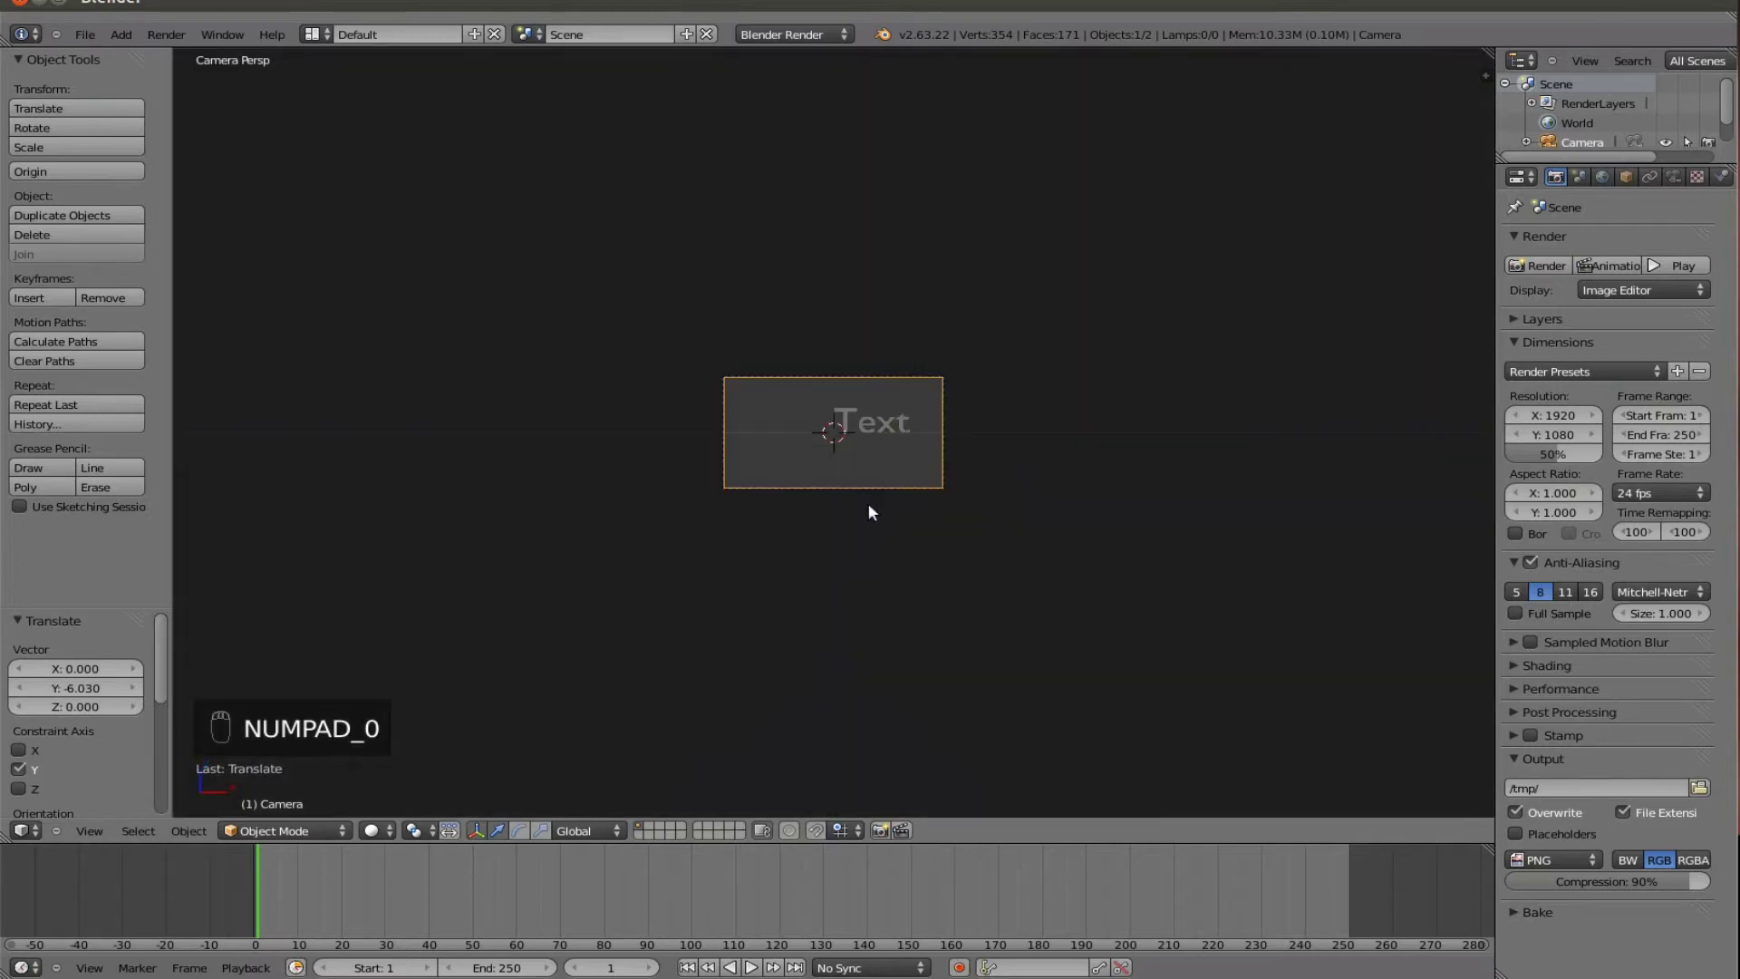
Step: Move the text about 1.81 units along negative X, and shift the camera about 0.81 in X and 1.44 in Z to frame it lower left
{"action": "scroll", "coordinate": [876, 471], "scroll_direction": "up", "scroll_amount": 5}
{"action": "right_click", "coordinate": [1019, 410]}
{"action": "key", "text": "g"}
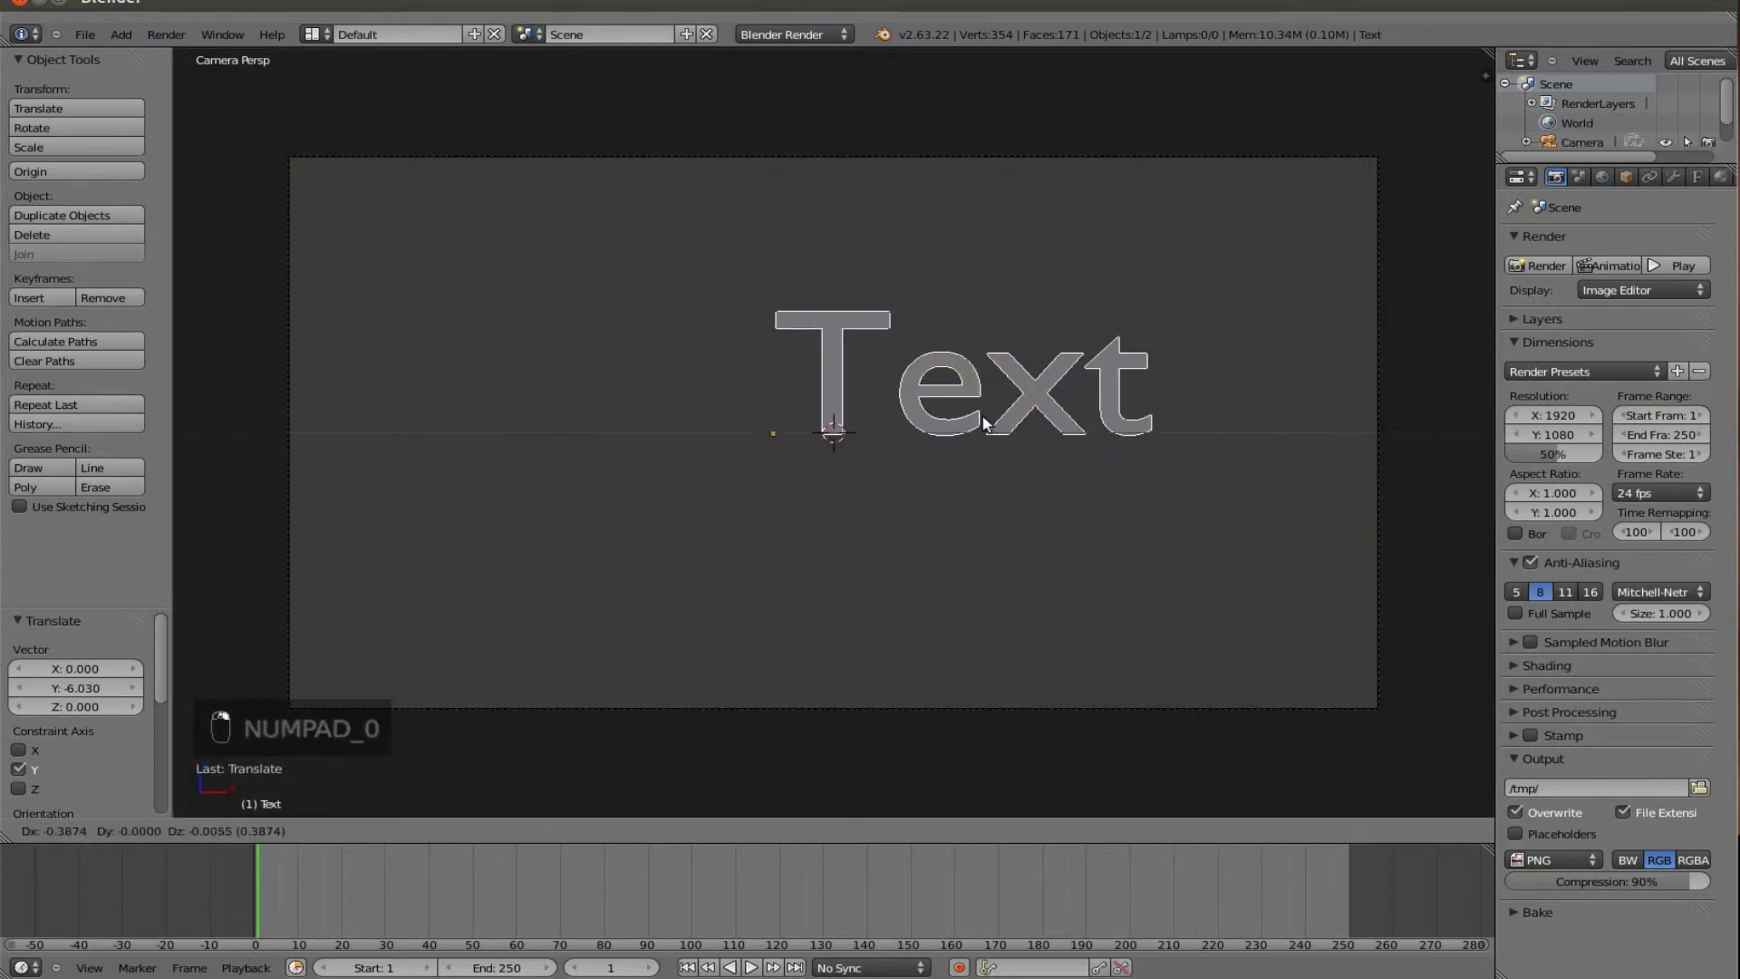
{"action": "left_click", "coordinate": [720, 417]}
{"action": "right_click", "coordinate": [722, 705]}
{"action": "key", "text": "g"}
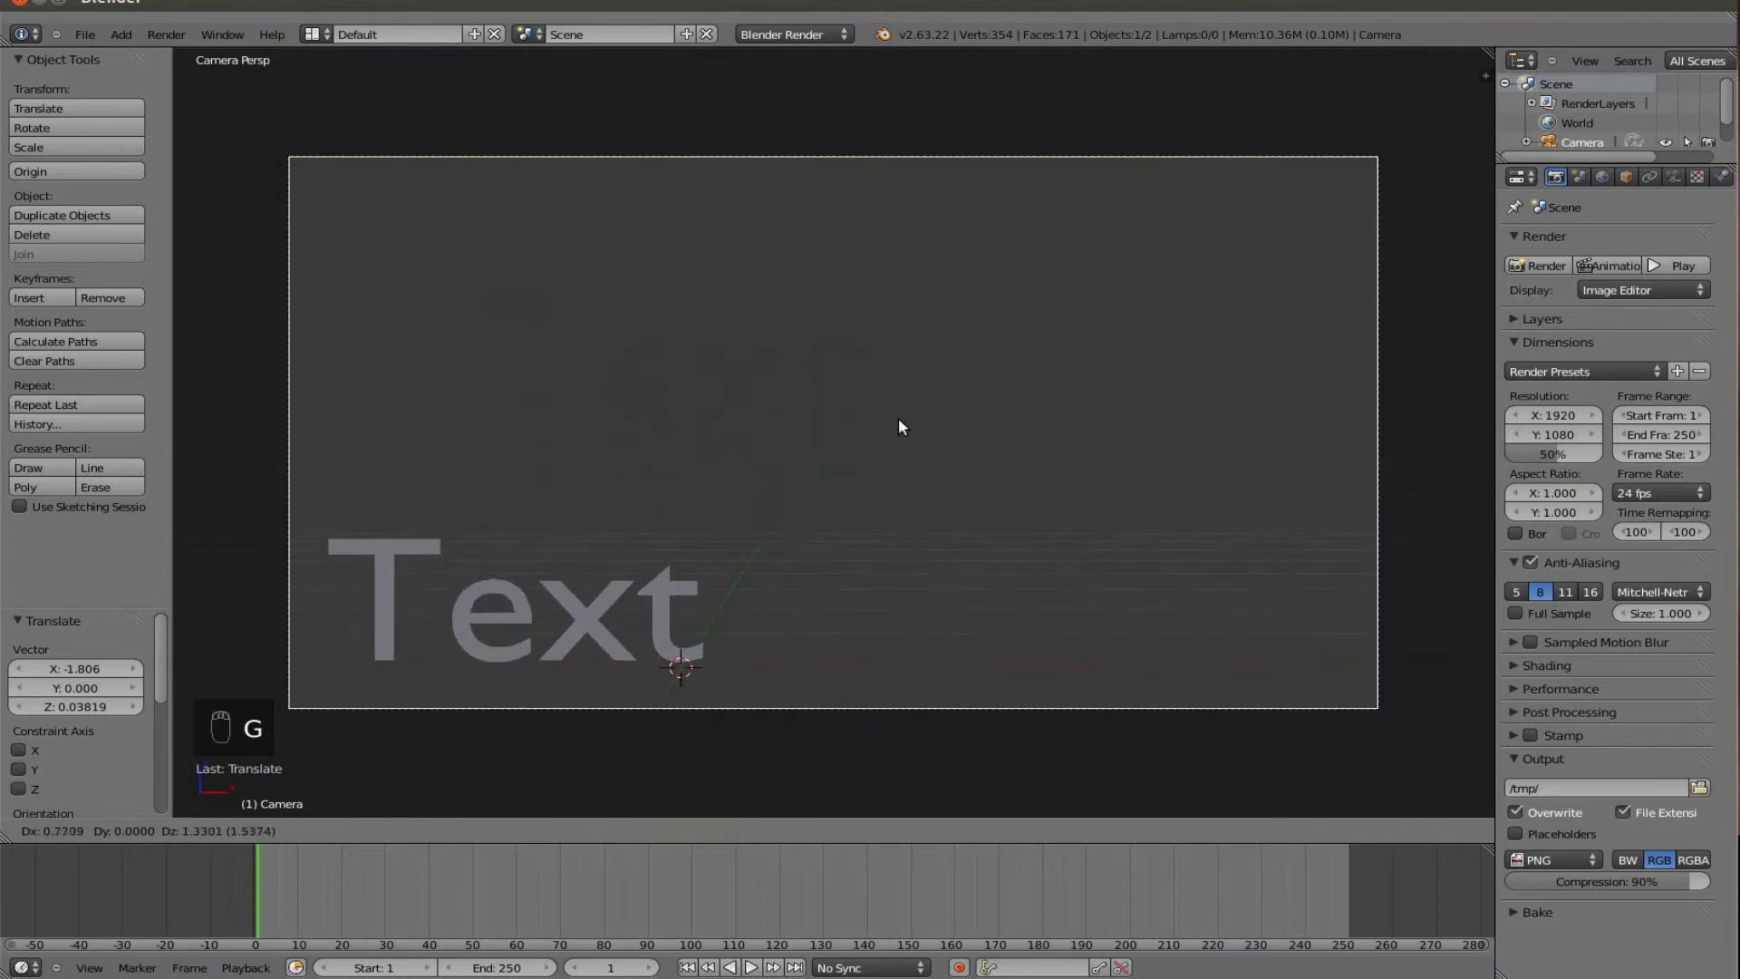
{"action": "left_click", "coordinate": [637, 611]}
Step: Deselect all objects in the scene
{"action": "right_click", "coordinate": [563, 644]}
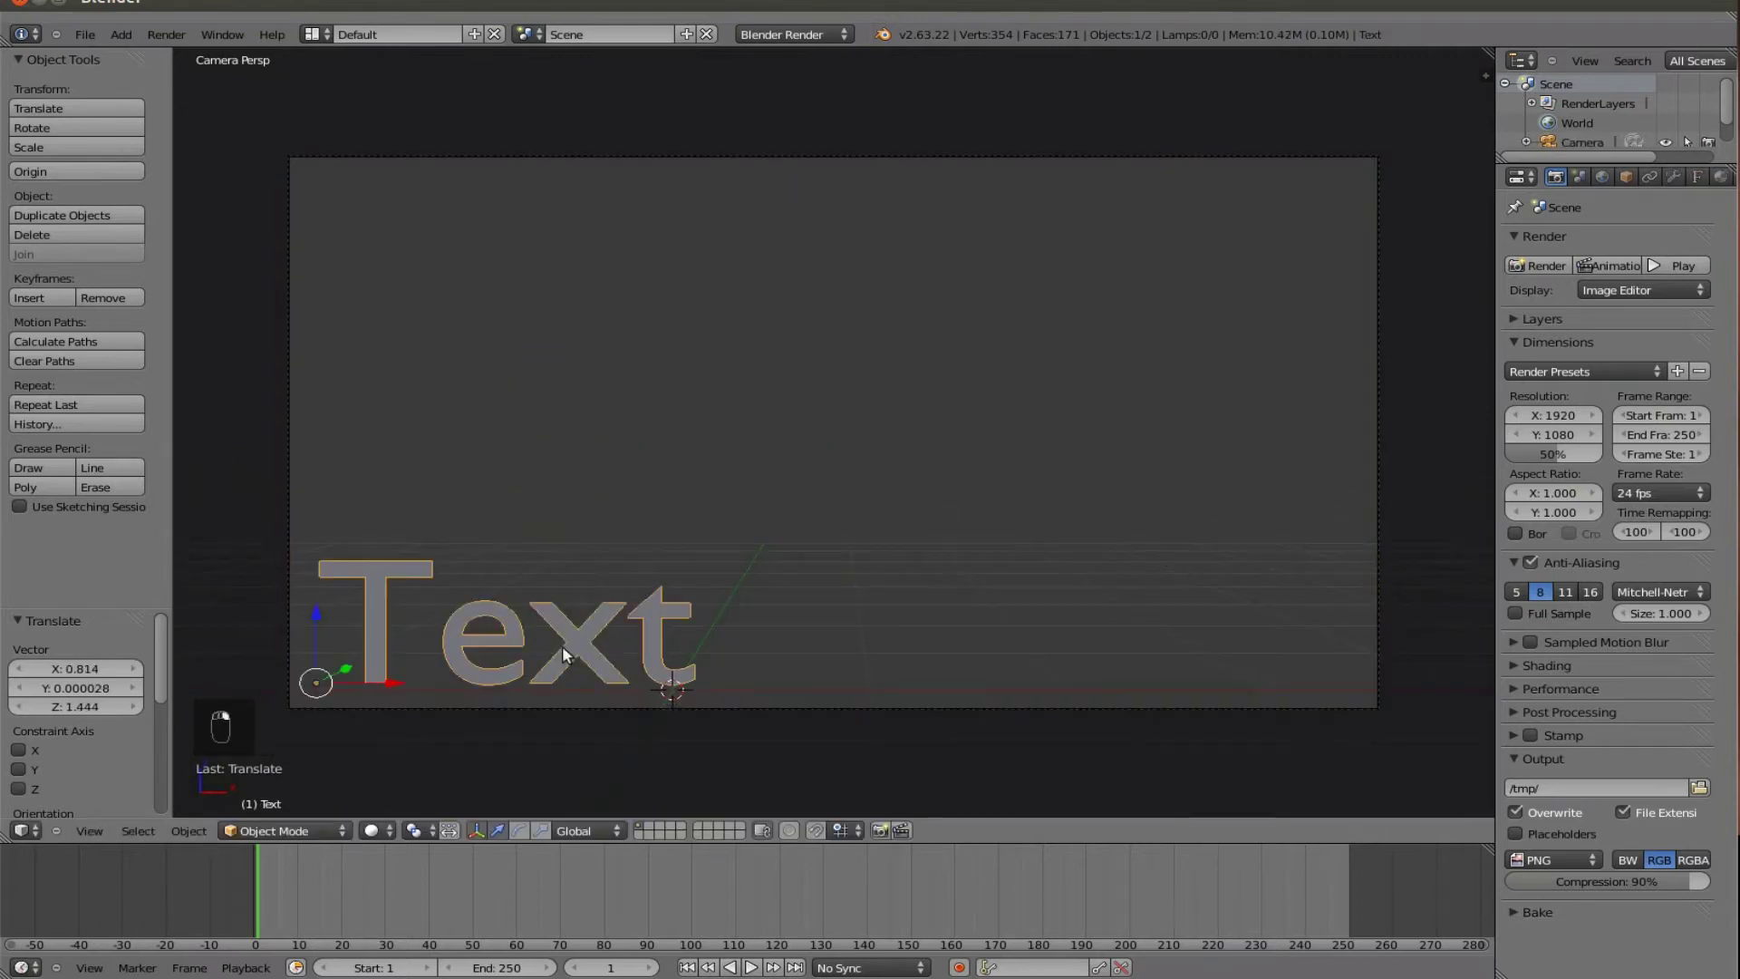
{"action": "key", "text": "Tab"}
{"action": "key", "text": "Tab"}
{"action": "key", "text": "a"}
{"action": "key", "text": "a"}
{"action": "key", "text": "a"}
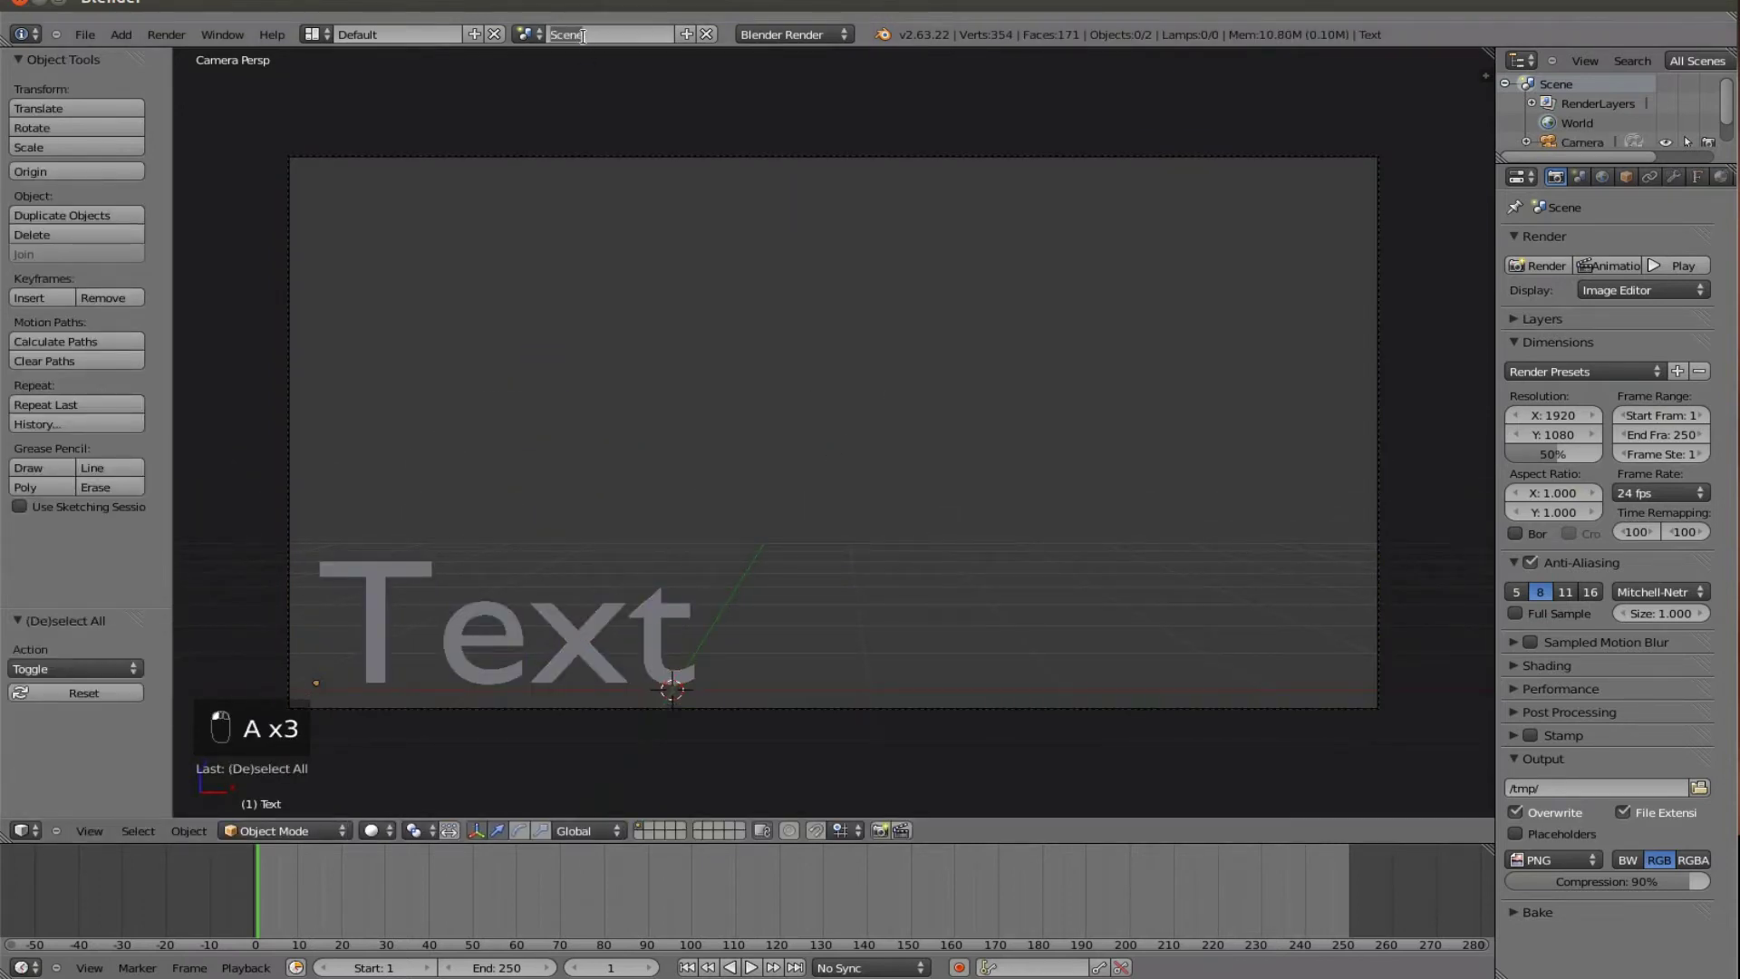
Step: Rename the scene as SCRIPT_1
{"action": "left_click", "coordinate": [598, 38]}
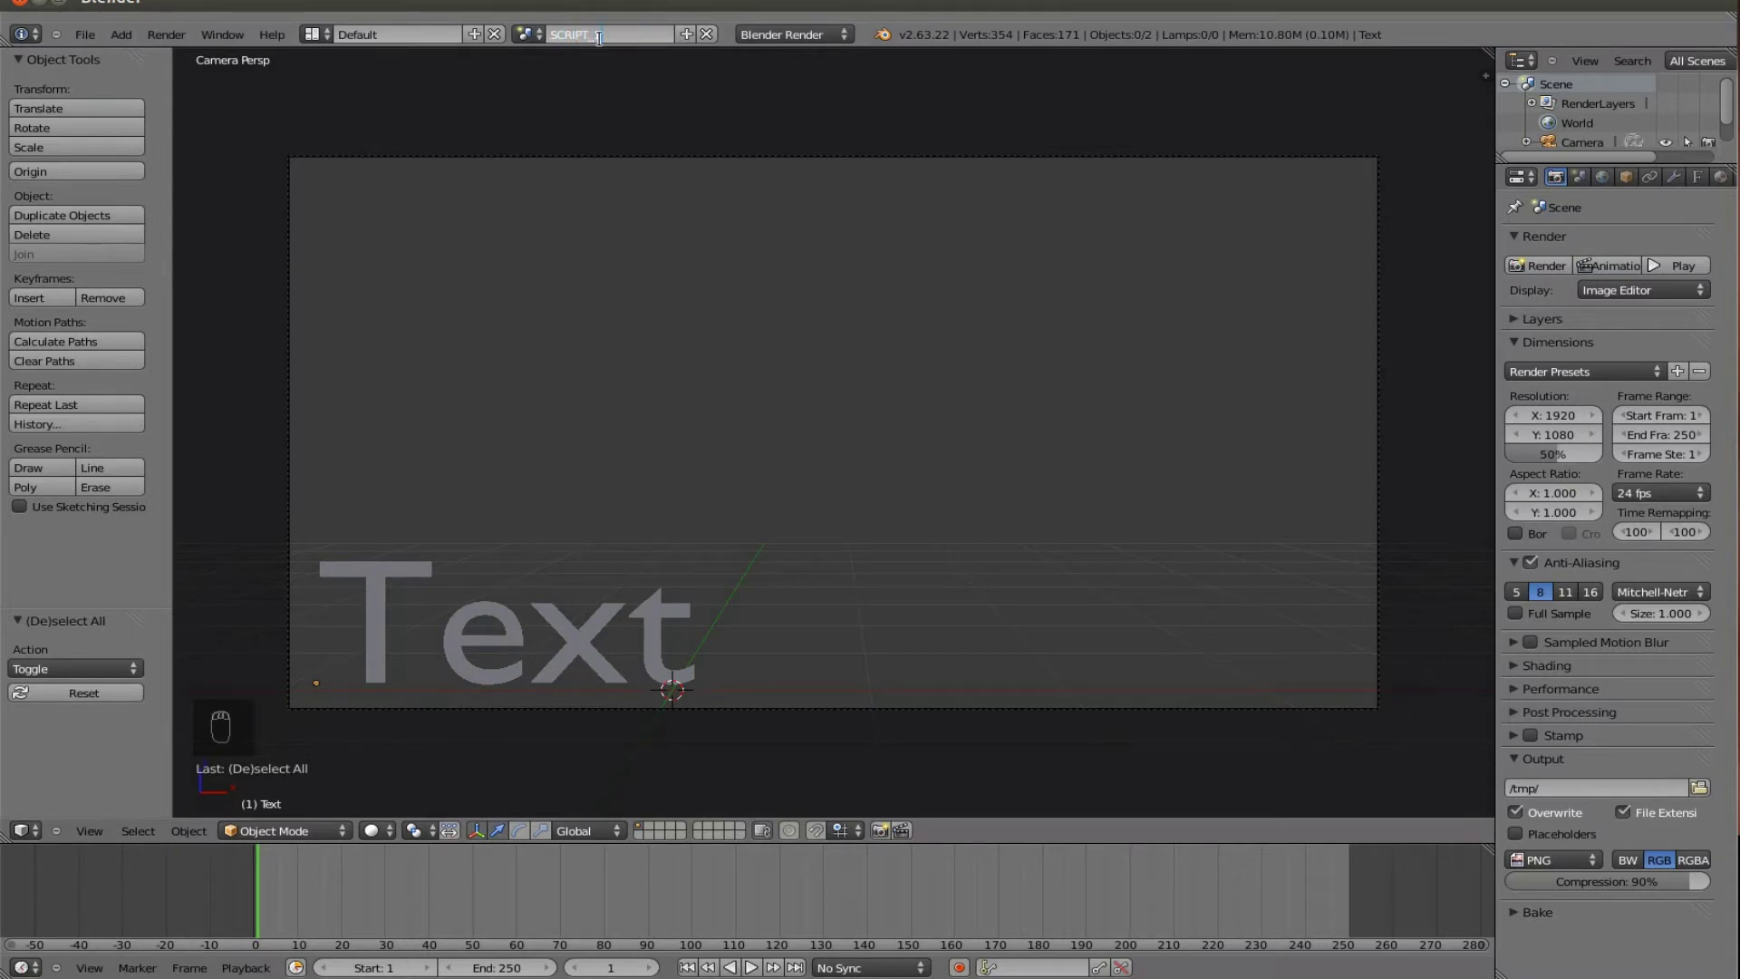
{"action": "type", "text": "SCRIPT_1"}
{"action": "key", "text": "Return"}
Step: Create two full copies of the SCRIPT_1 scene
{"action": "left_click", "coordinate": [686, 35]}
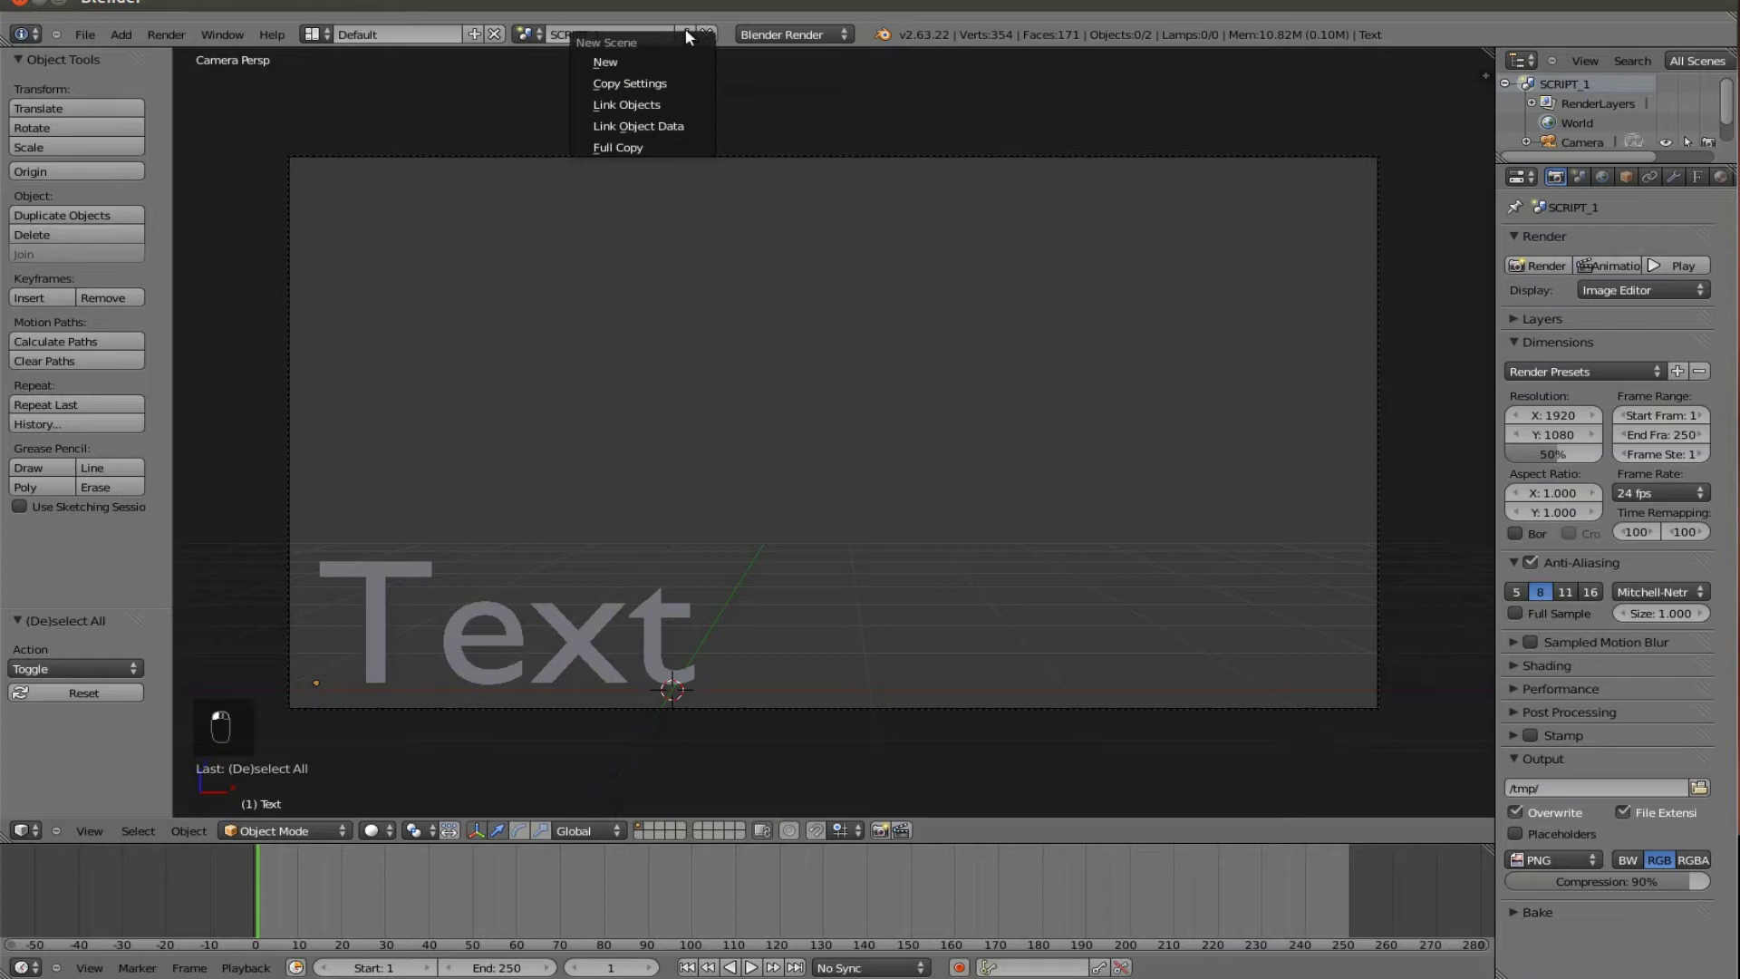
{"action": "left_click", "coordinate": [640, 145]}
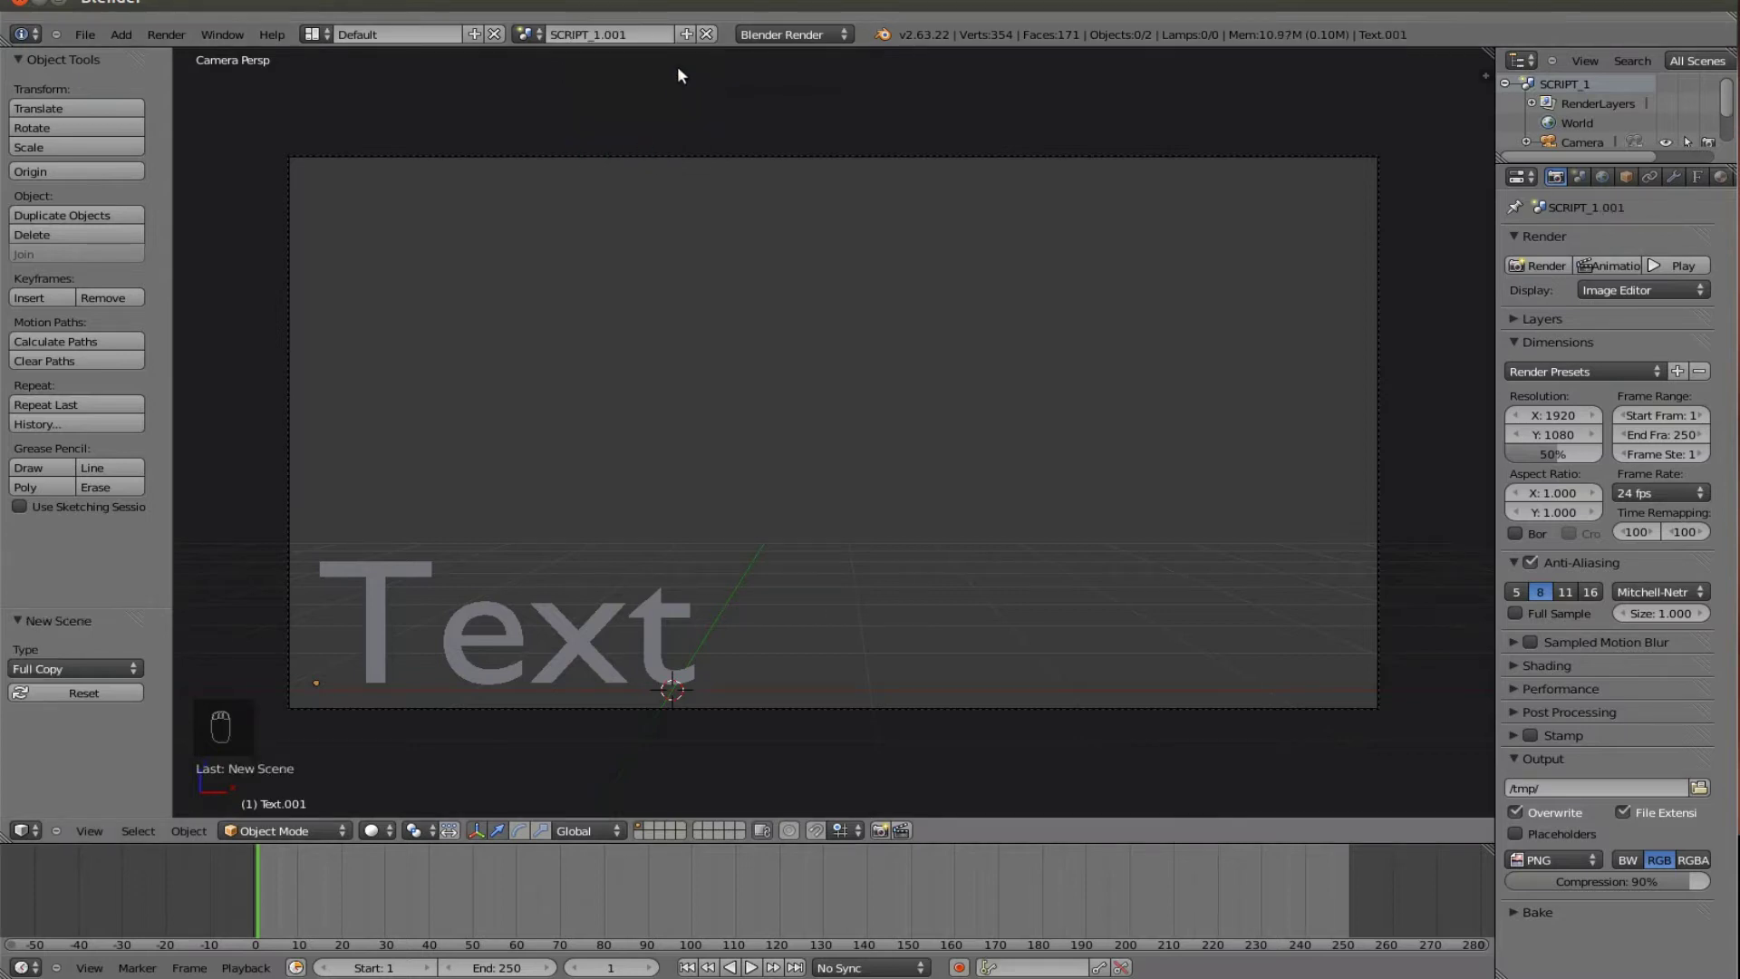
{"action": "left_click", "coordinate": [686, 34]}
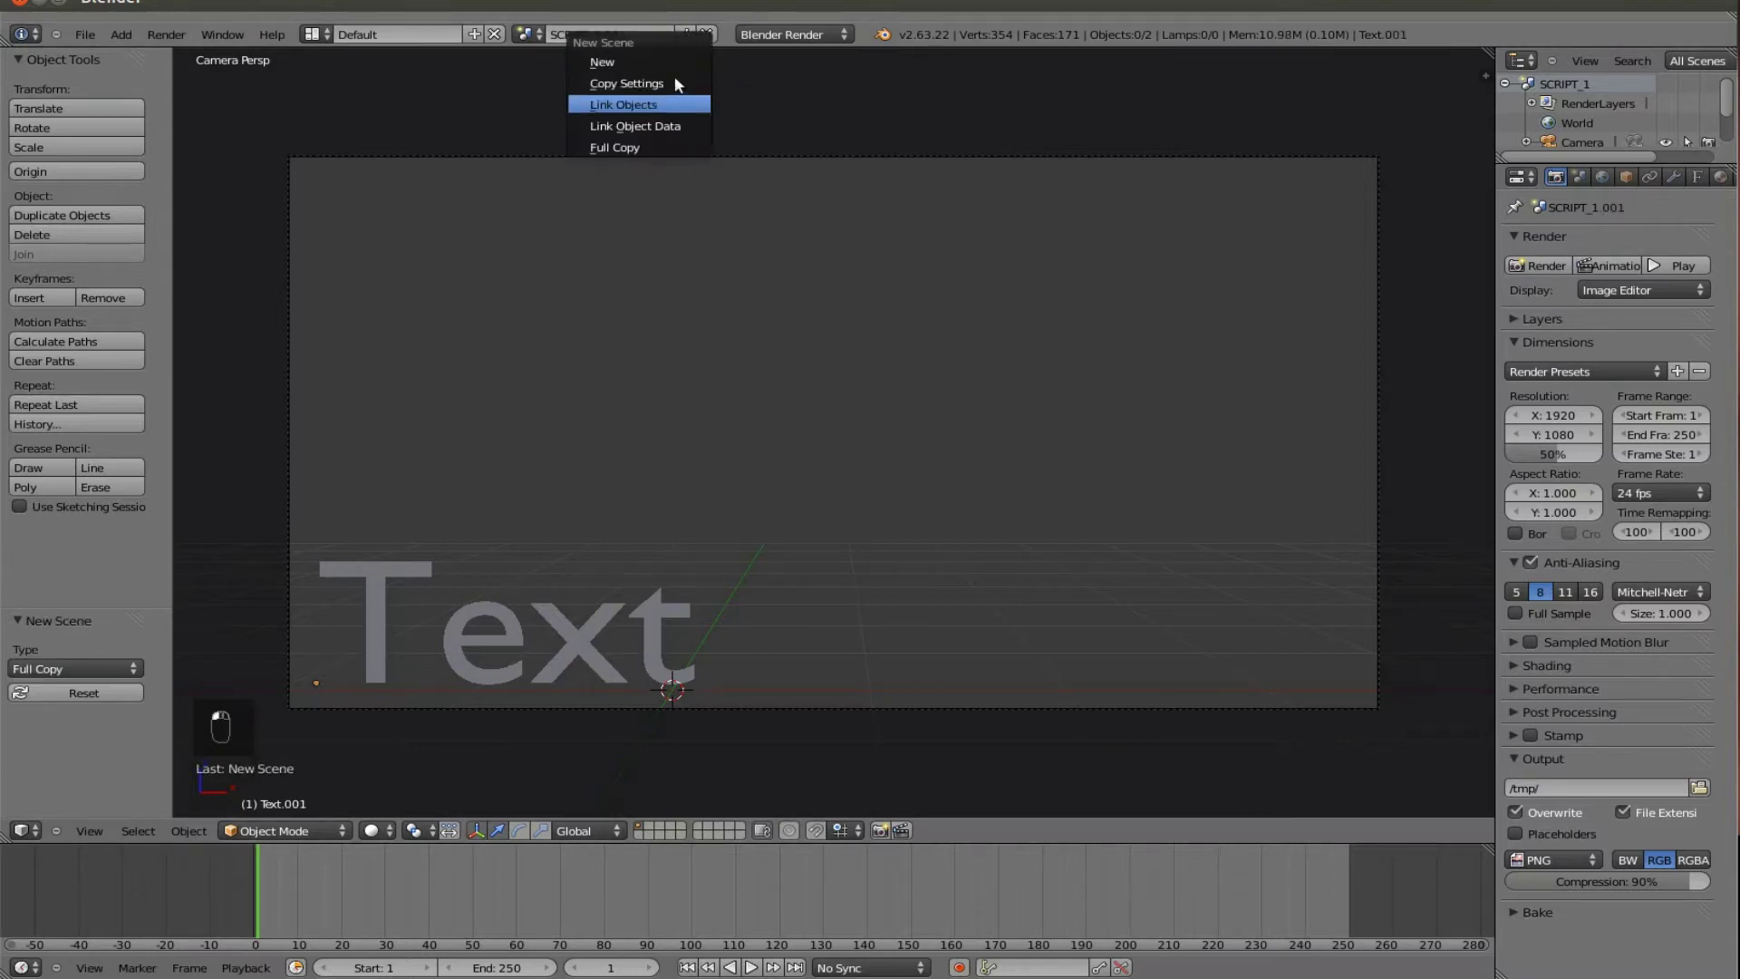
{"action": "left_click", "coordinate": [643, 147]}
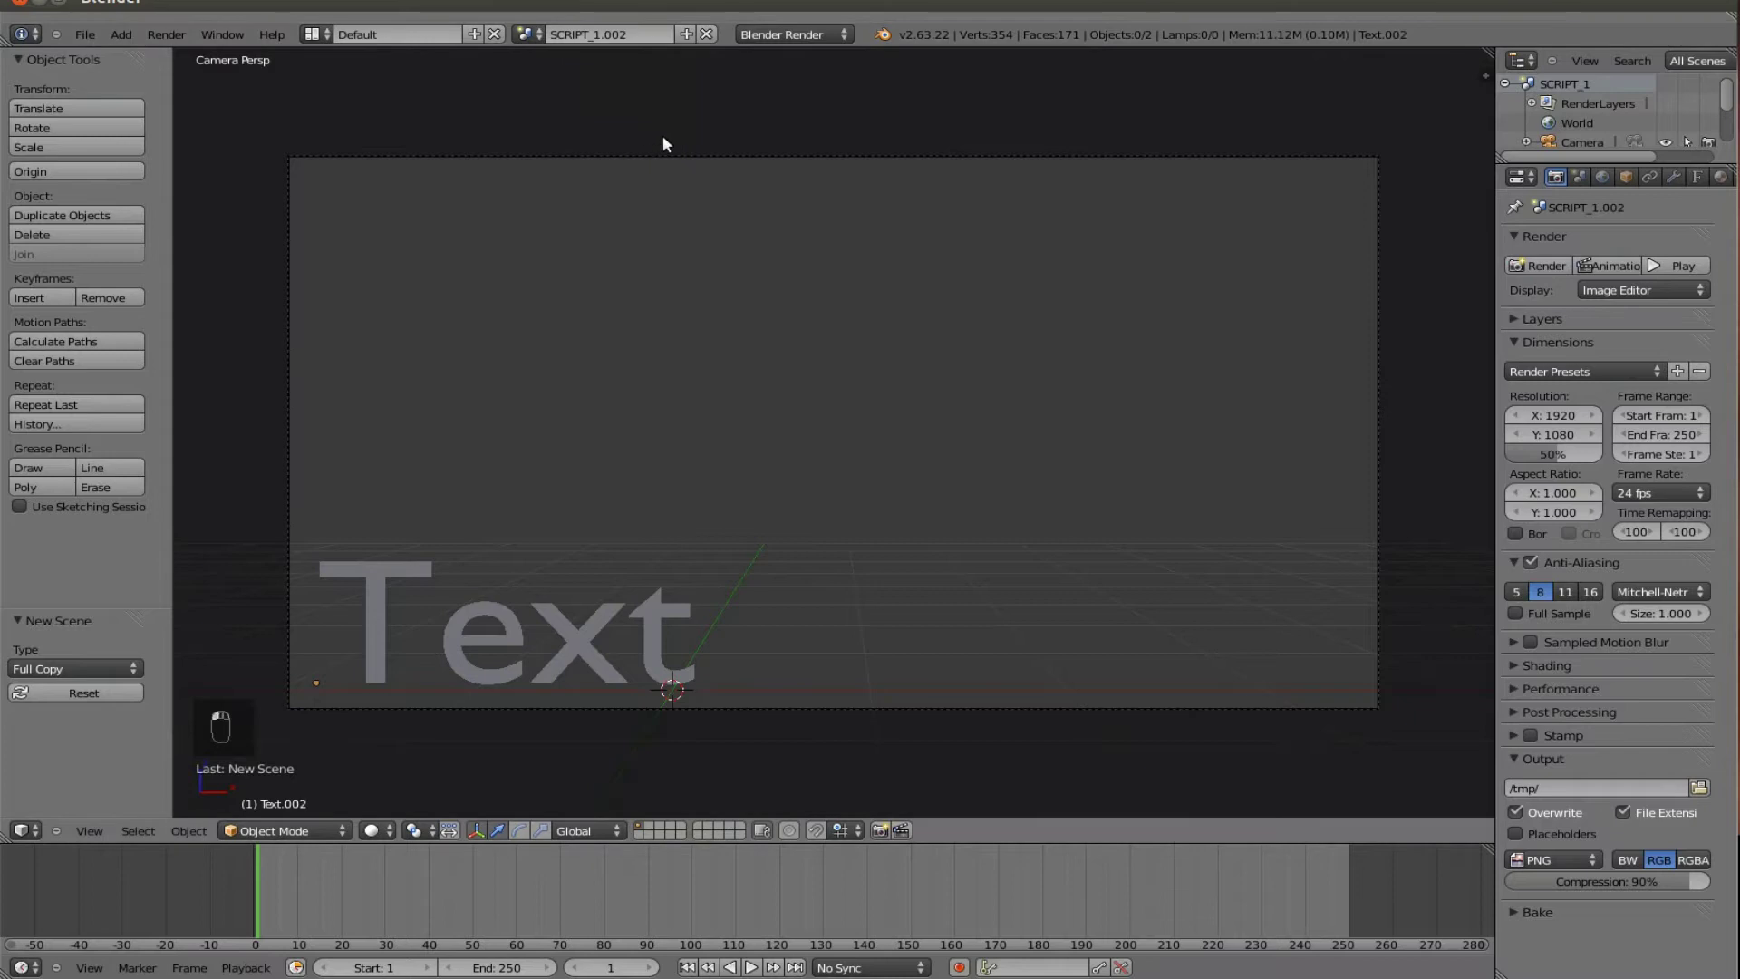
Step: Rename the scene copy SCRIPT_1.002 as SCRIPT_3 and the copy SCRIPT_1.001 as SCRIPT_2
{"action": "double_click", "coordinate": [653, 34]}
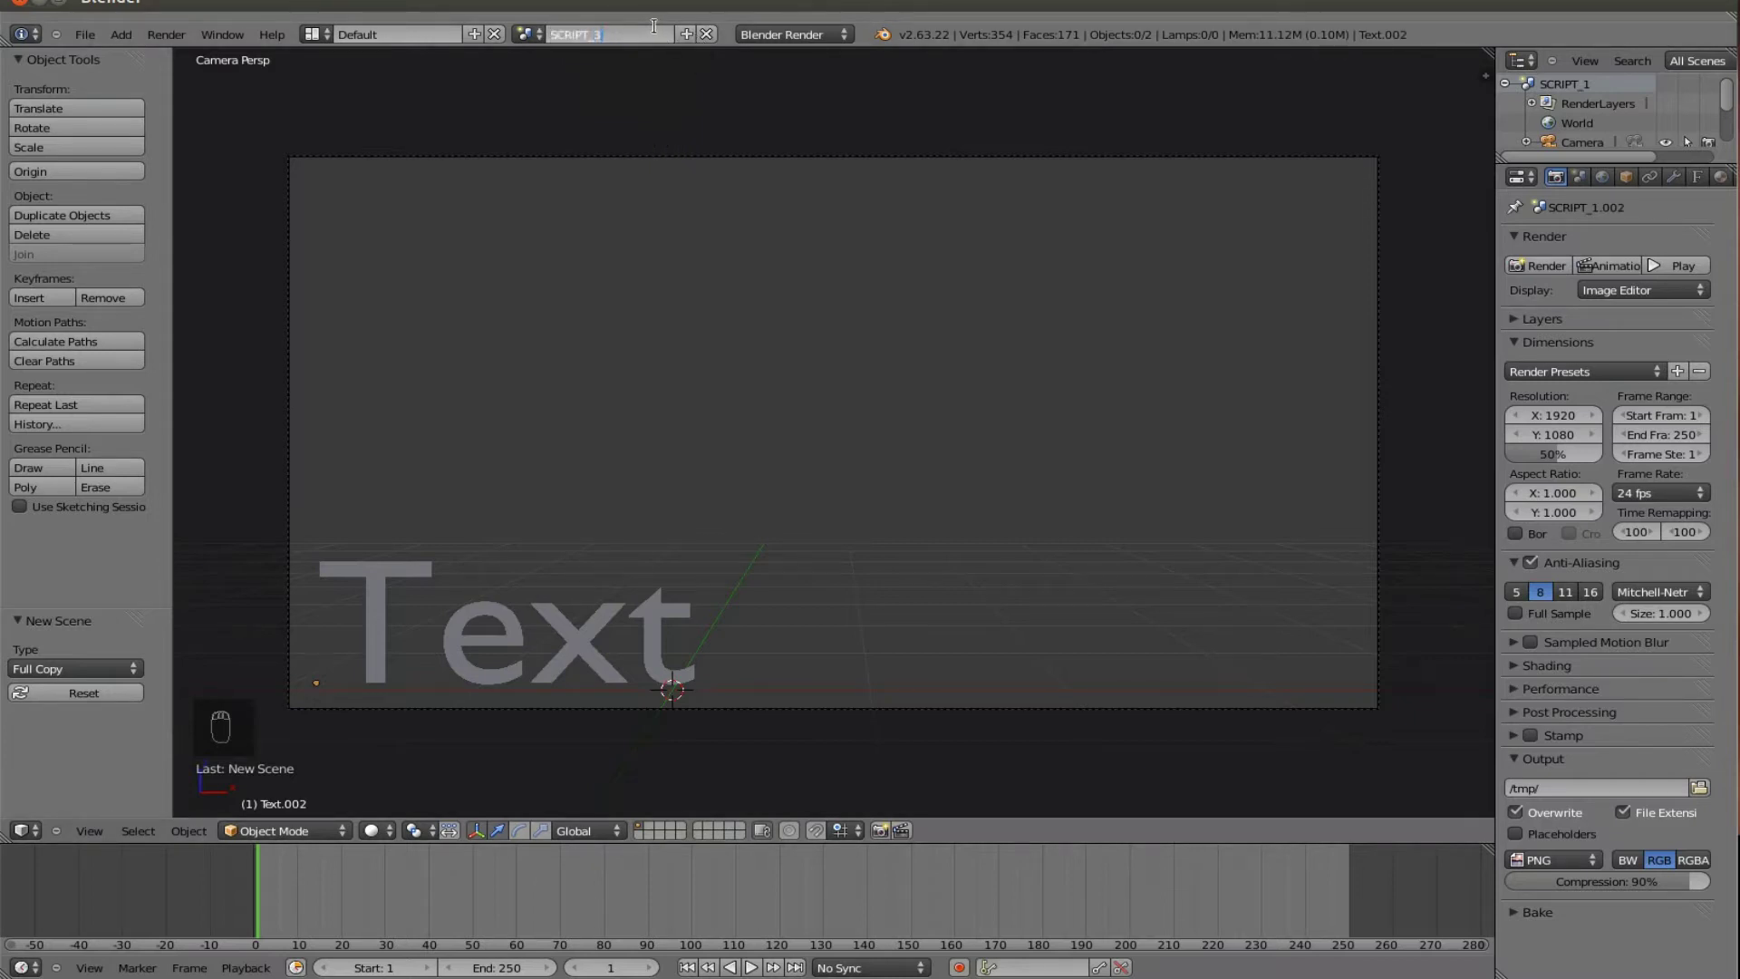
{"action": "key", "text": "Return"}
{"action": "left_click", "coordinate": [527, 35]}
{"action": "left_click", "coordinate": [582, 82]}
{"action": "double_click", "coordinate": [625, 33]}
{"action": "key", "text": "Return"}
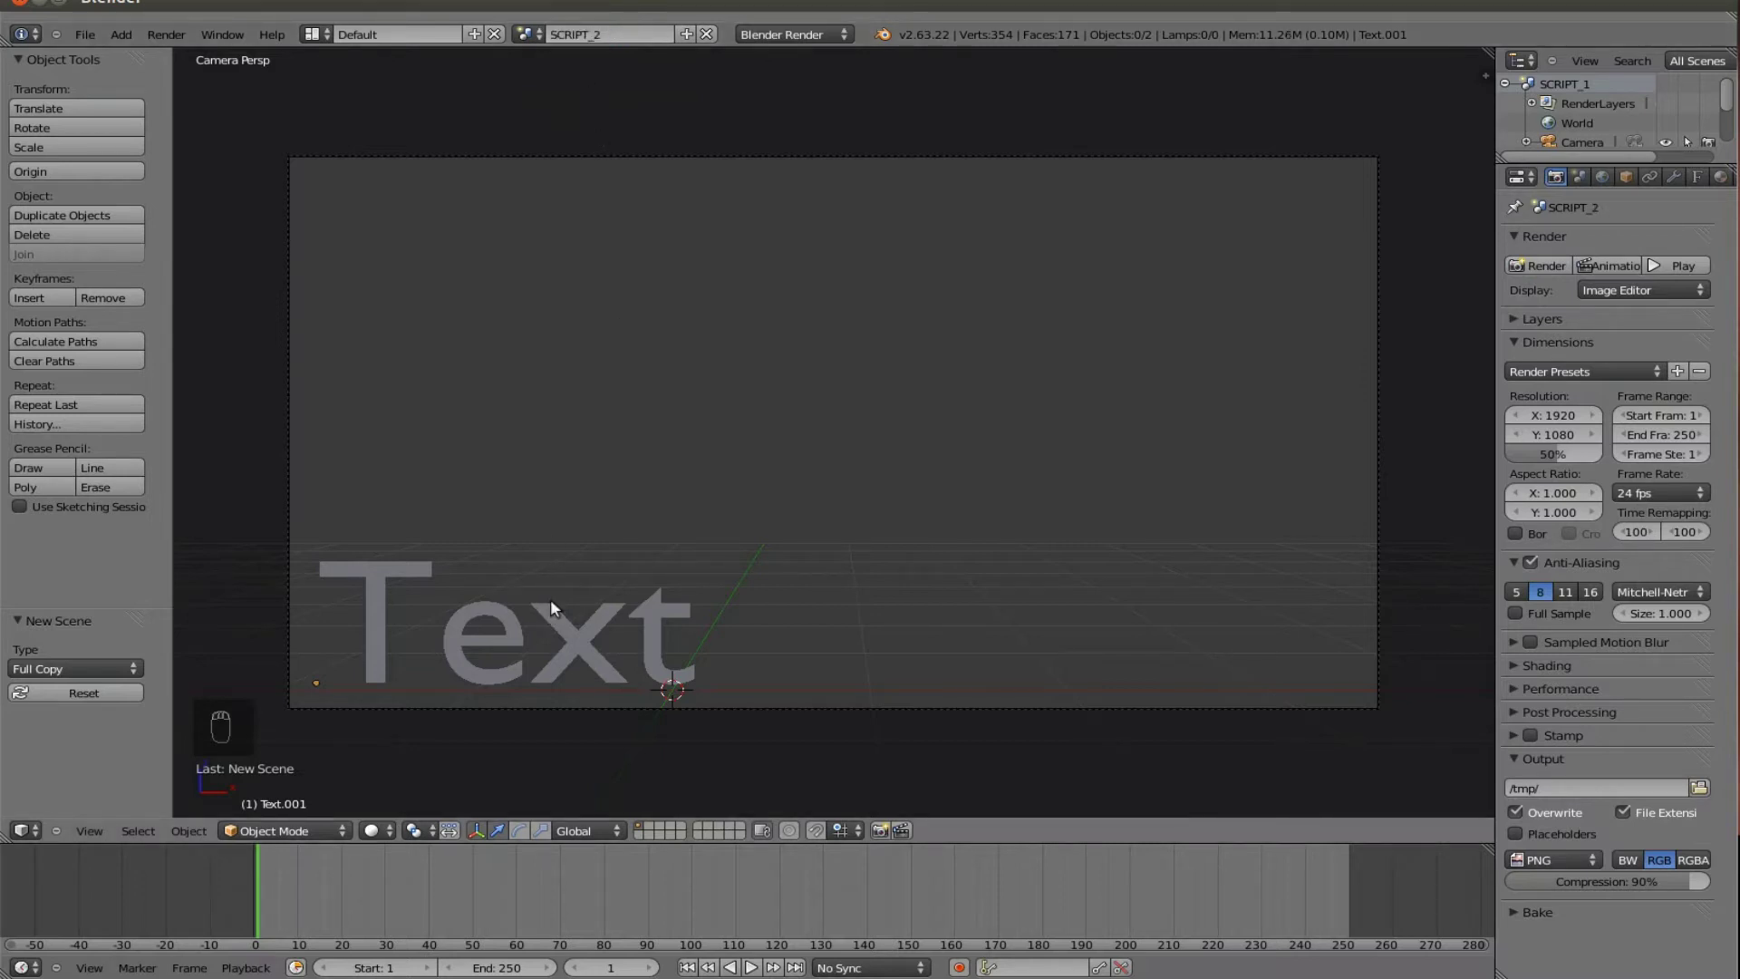
{"action": "left_click", "coordinate": [526, 36]}
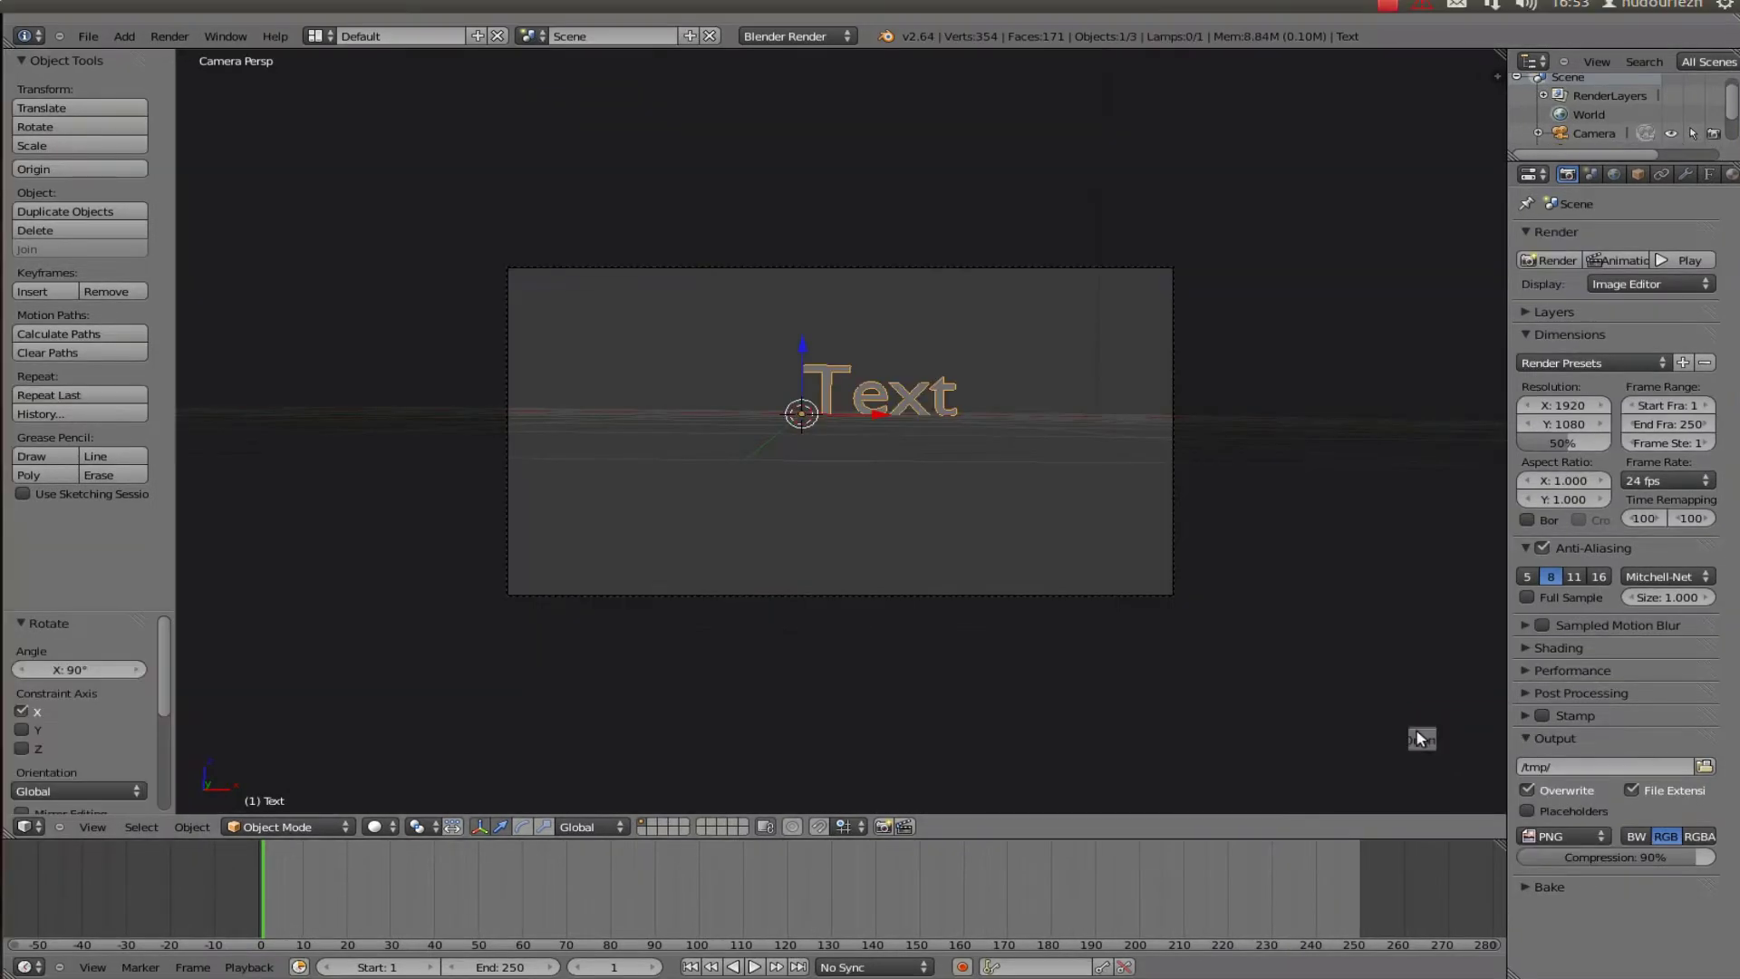
Step: Turn on the Screencast Keys display in the new file containing the text, camera and lamp
{"action": "key", "text": "n"}
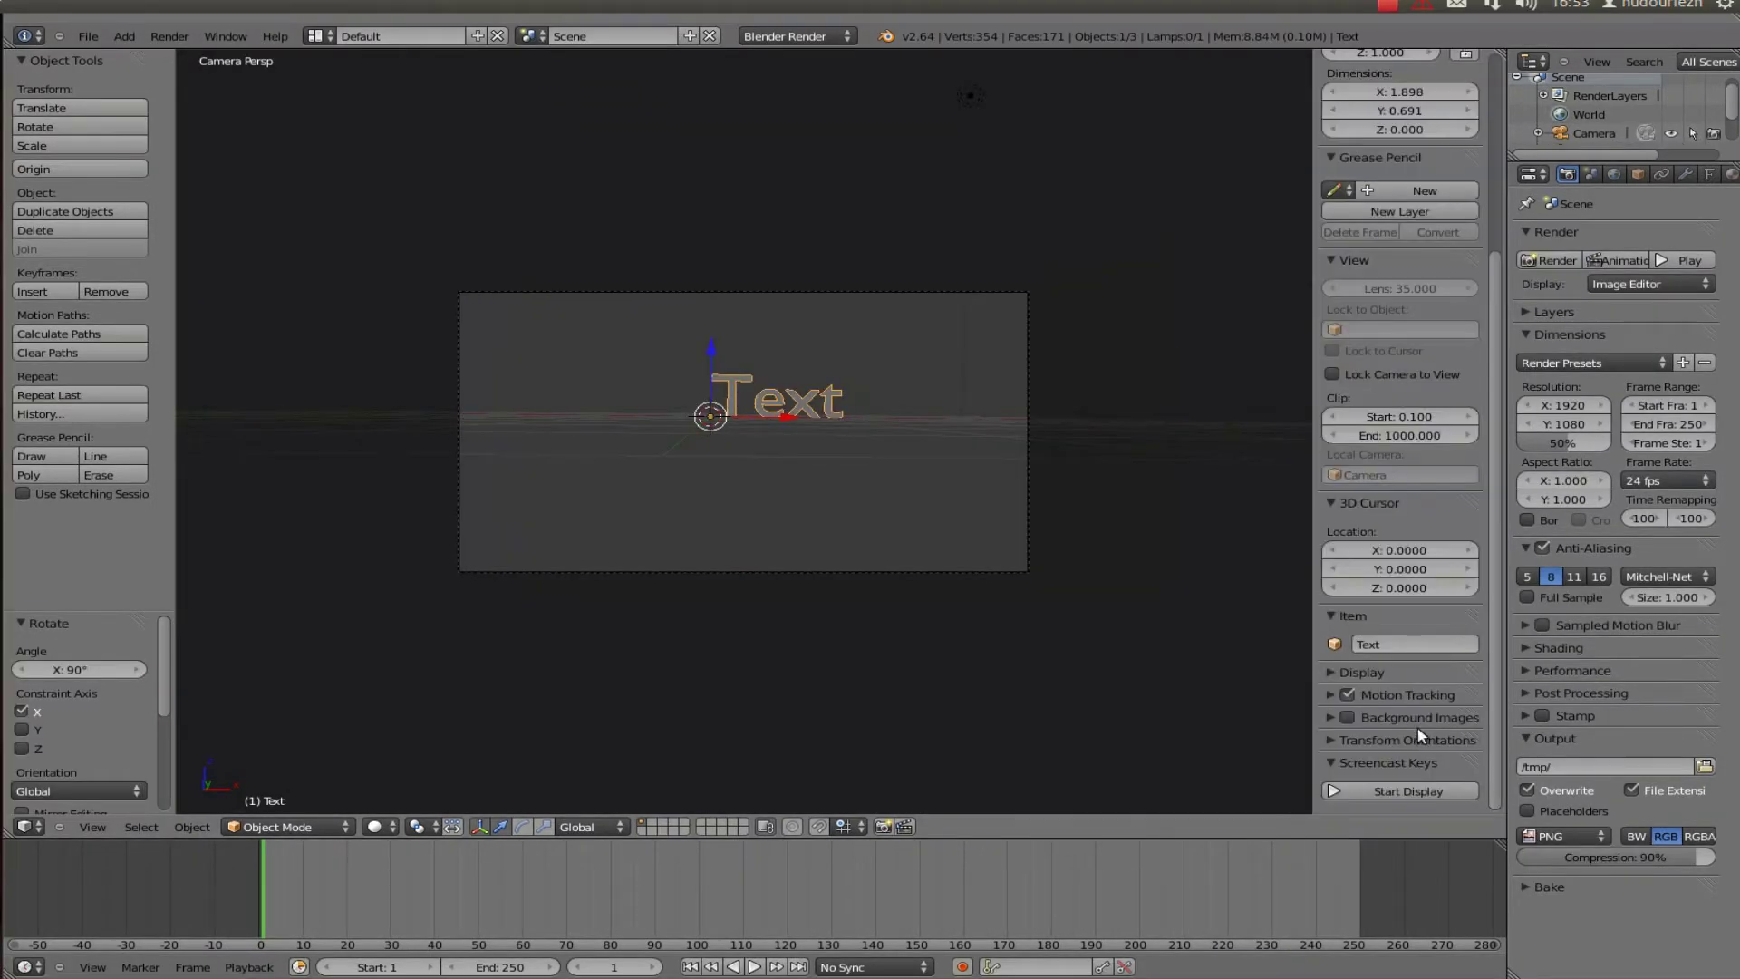
{"action": "left_click", "coordinate": [1411, 790]}
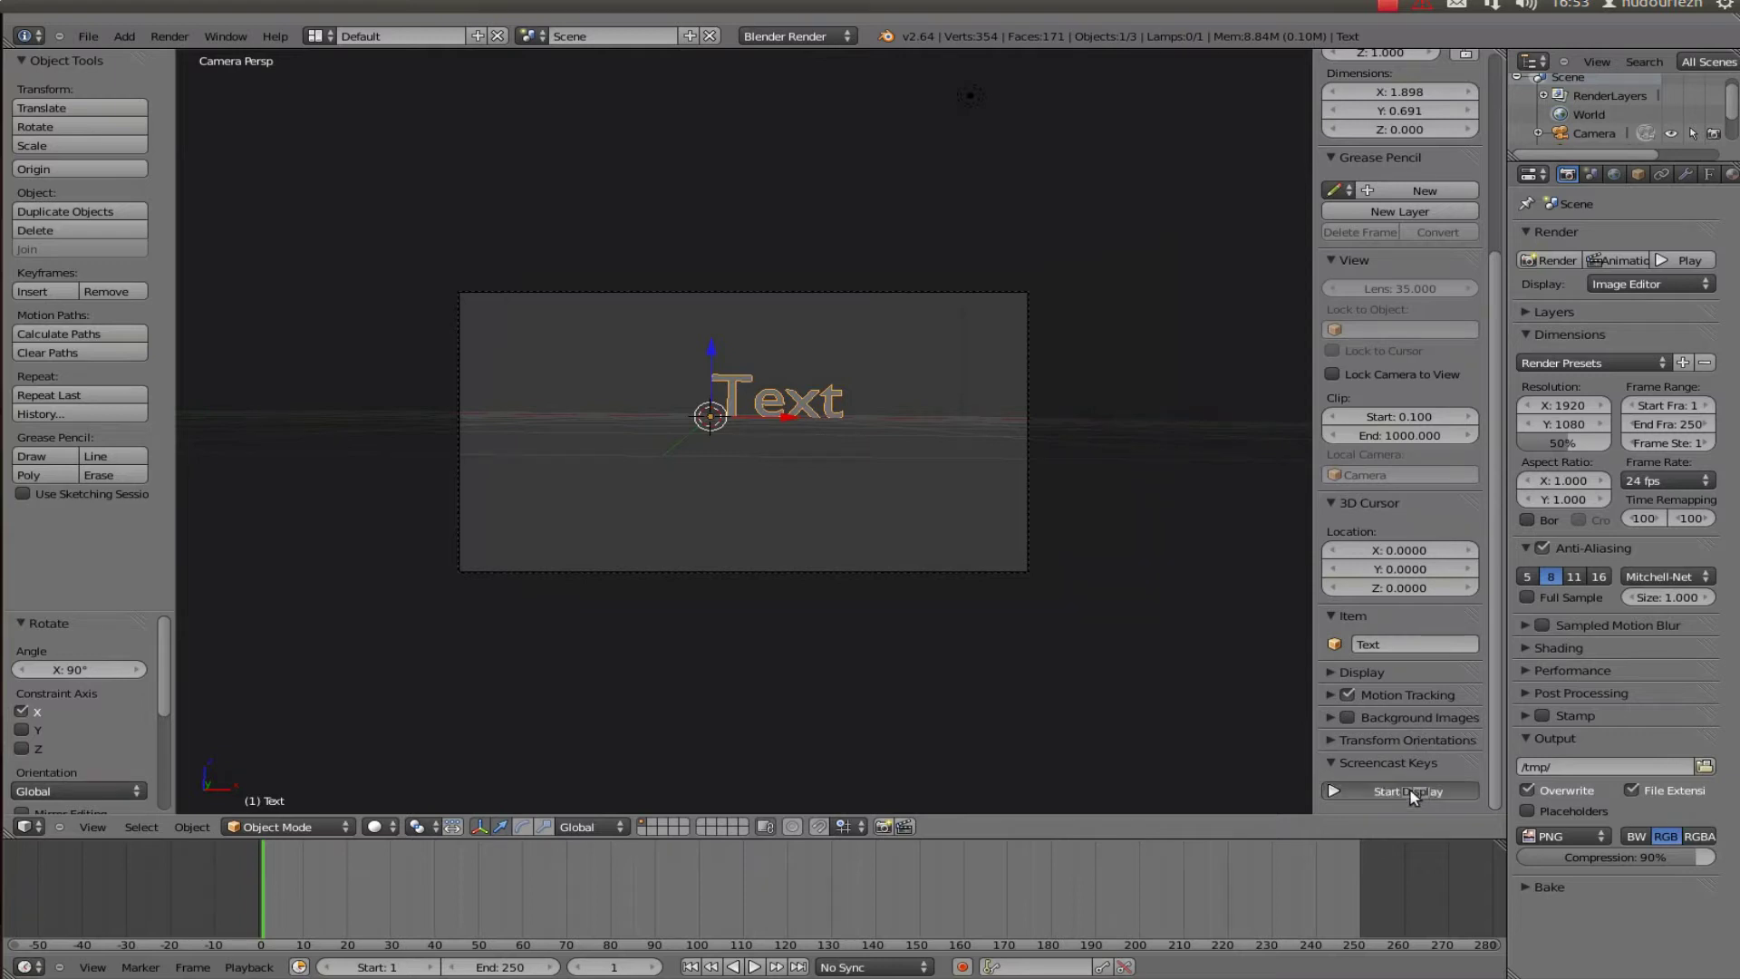
{"action": "key", "text": "n"}
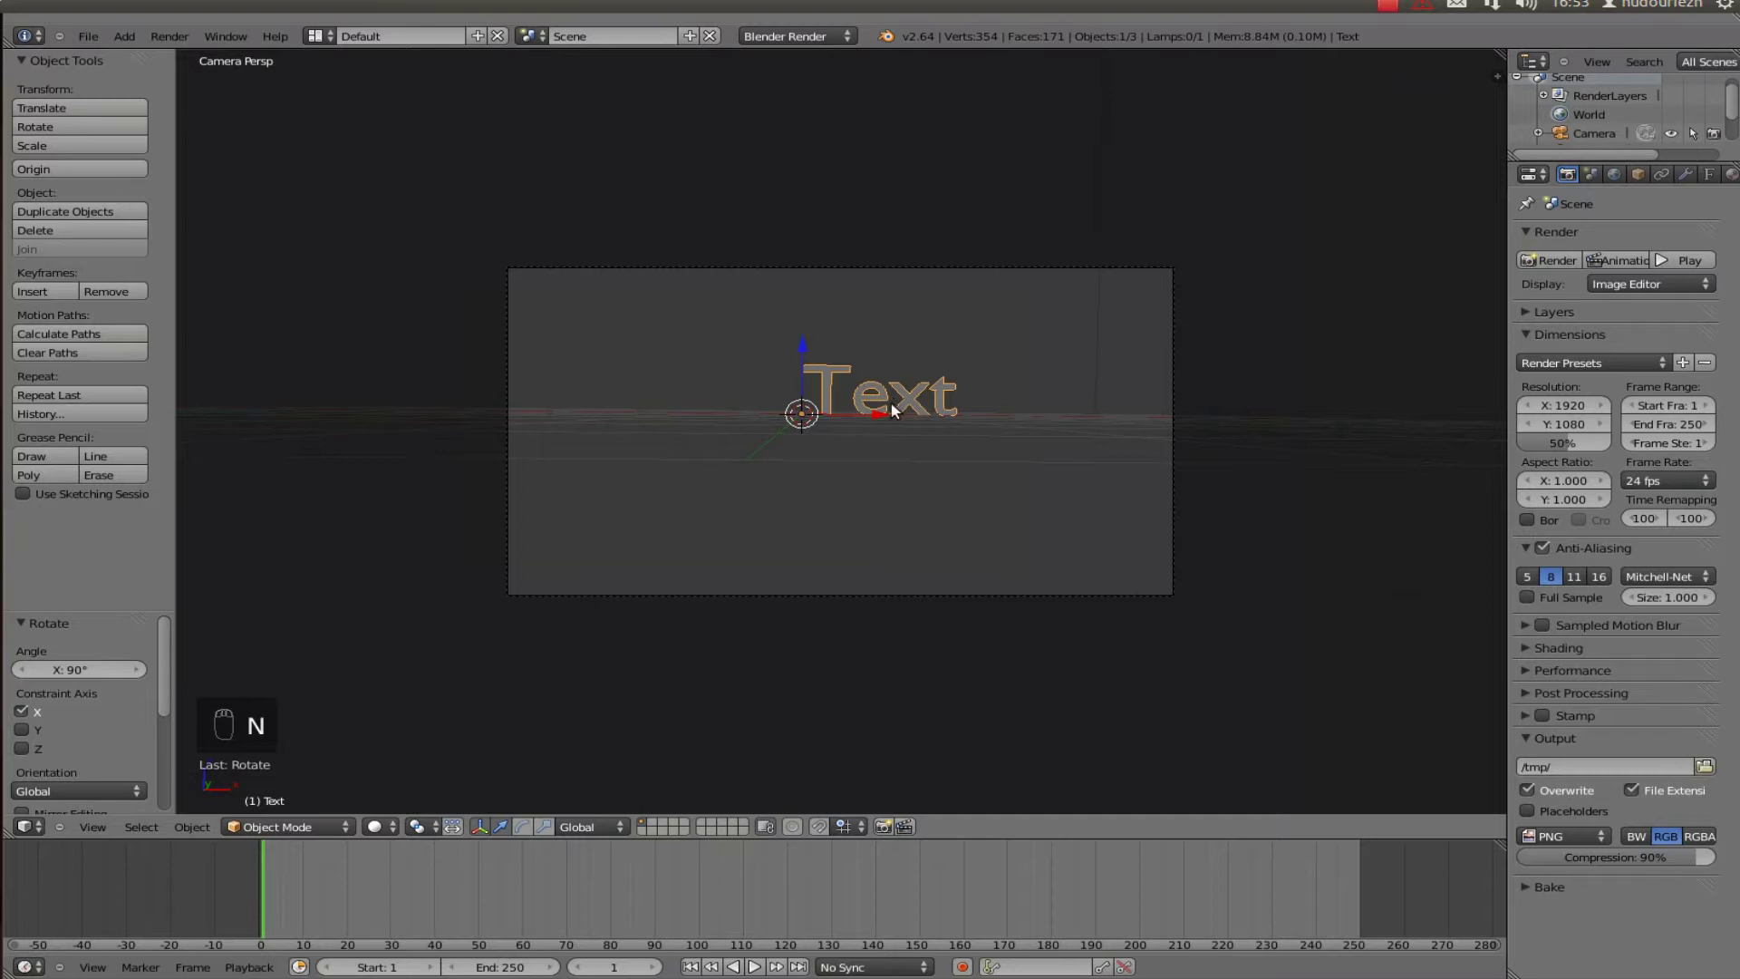
Step: Move the text object to the lower-left corner of the camera frame and clear its default content
{"action": "right_click_drag", "start_coordinate": [894, 410], "coordinate": [612, 567]}
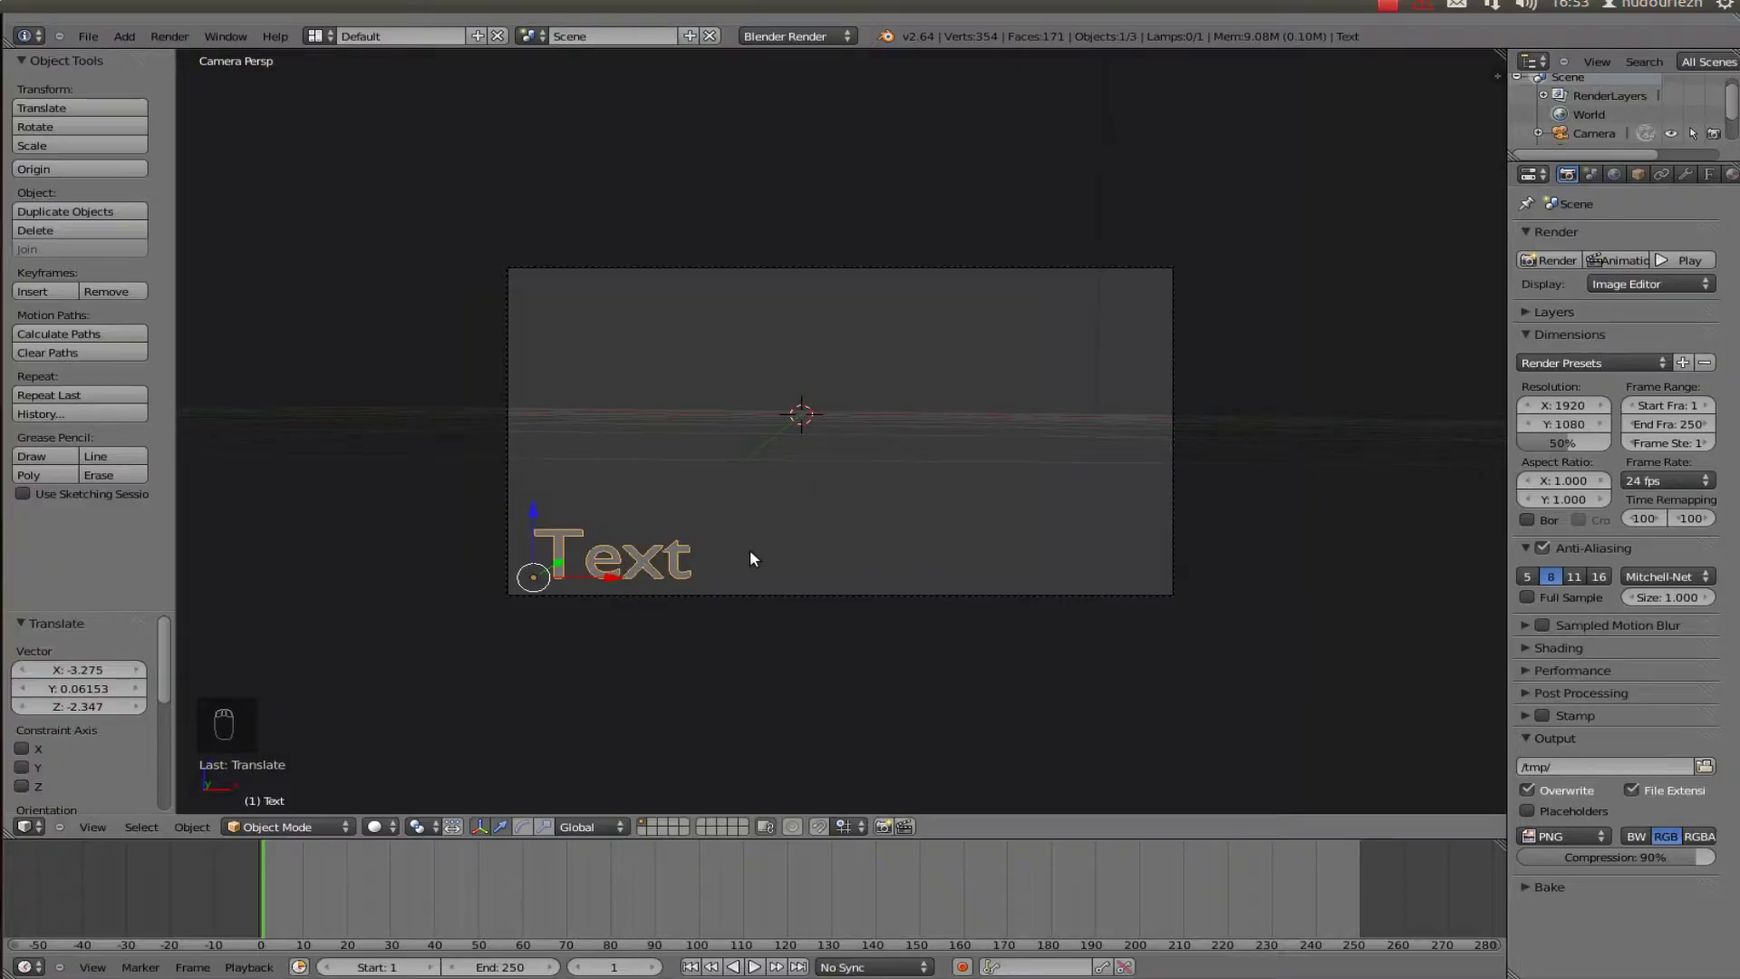
{"action": "key", "text": "Tab"}
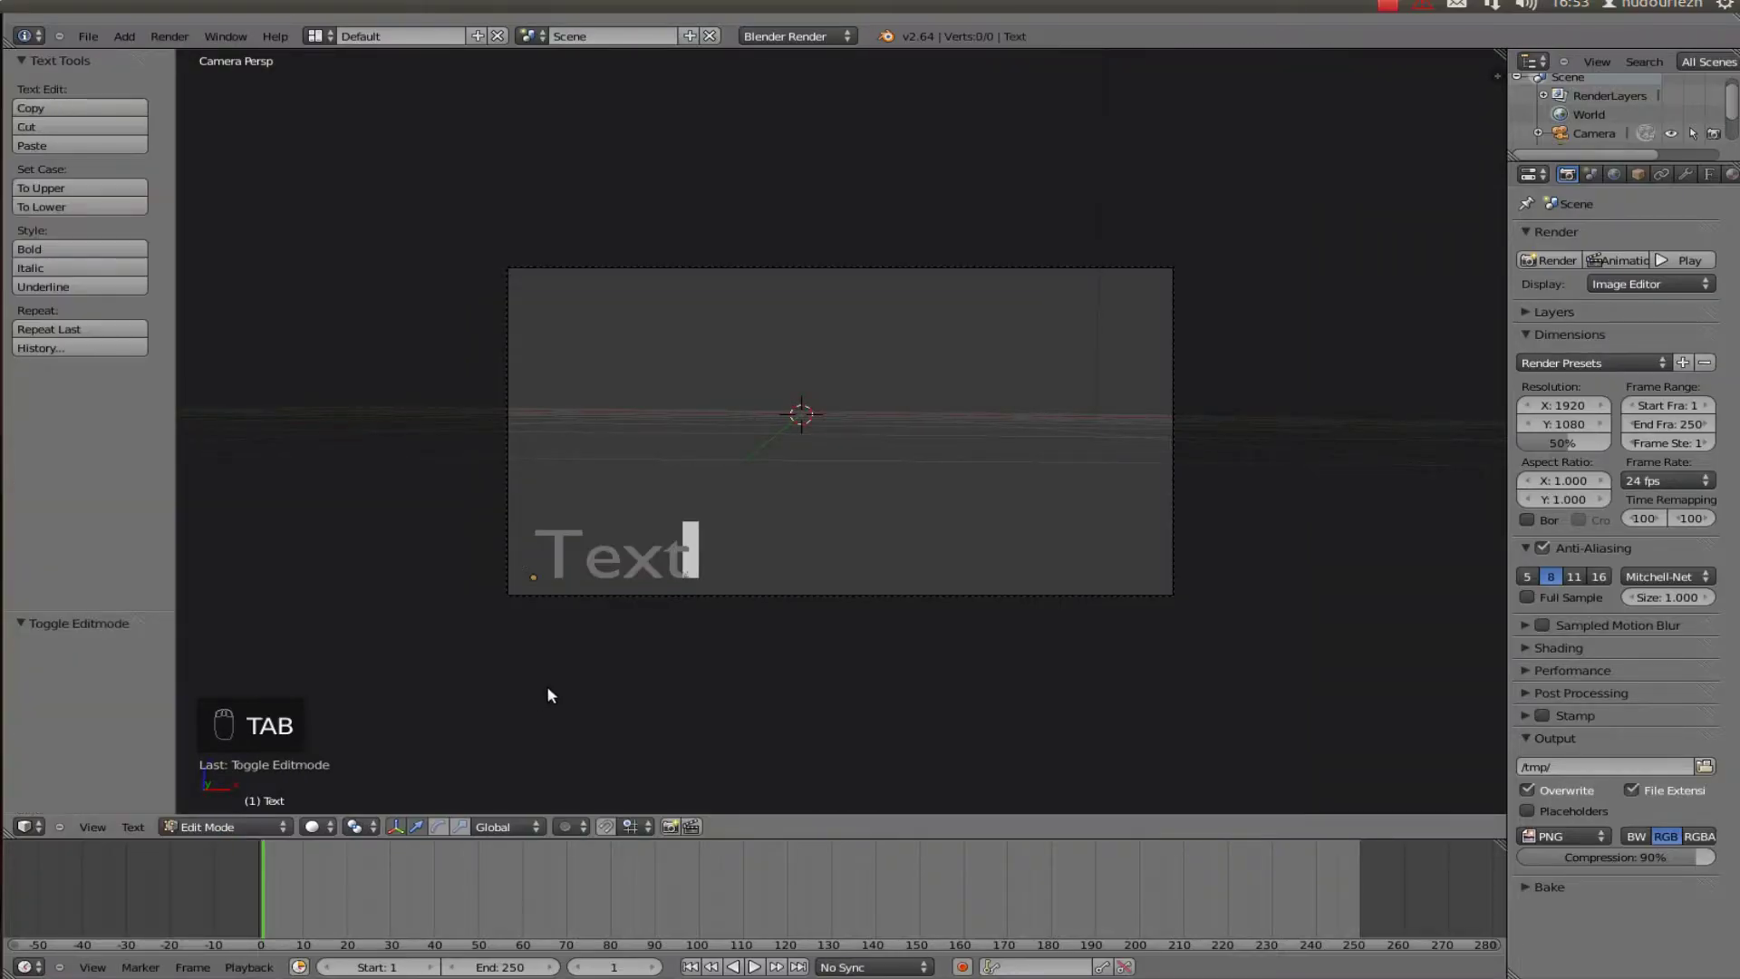
{"action": "key", "text": "BackSpace"}
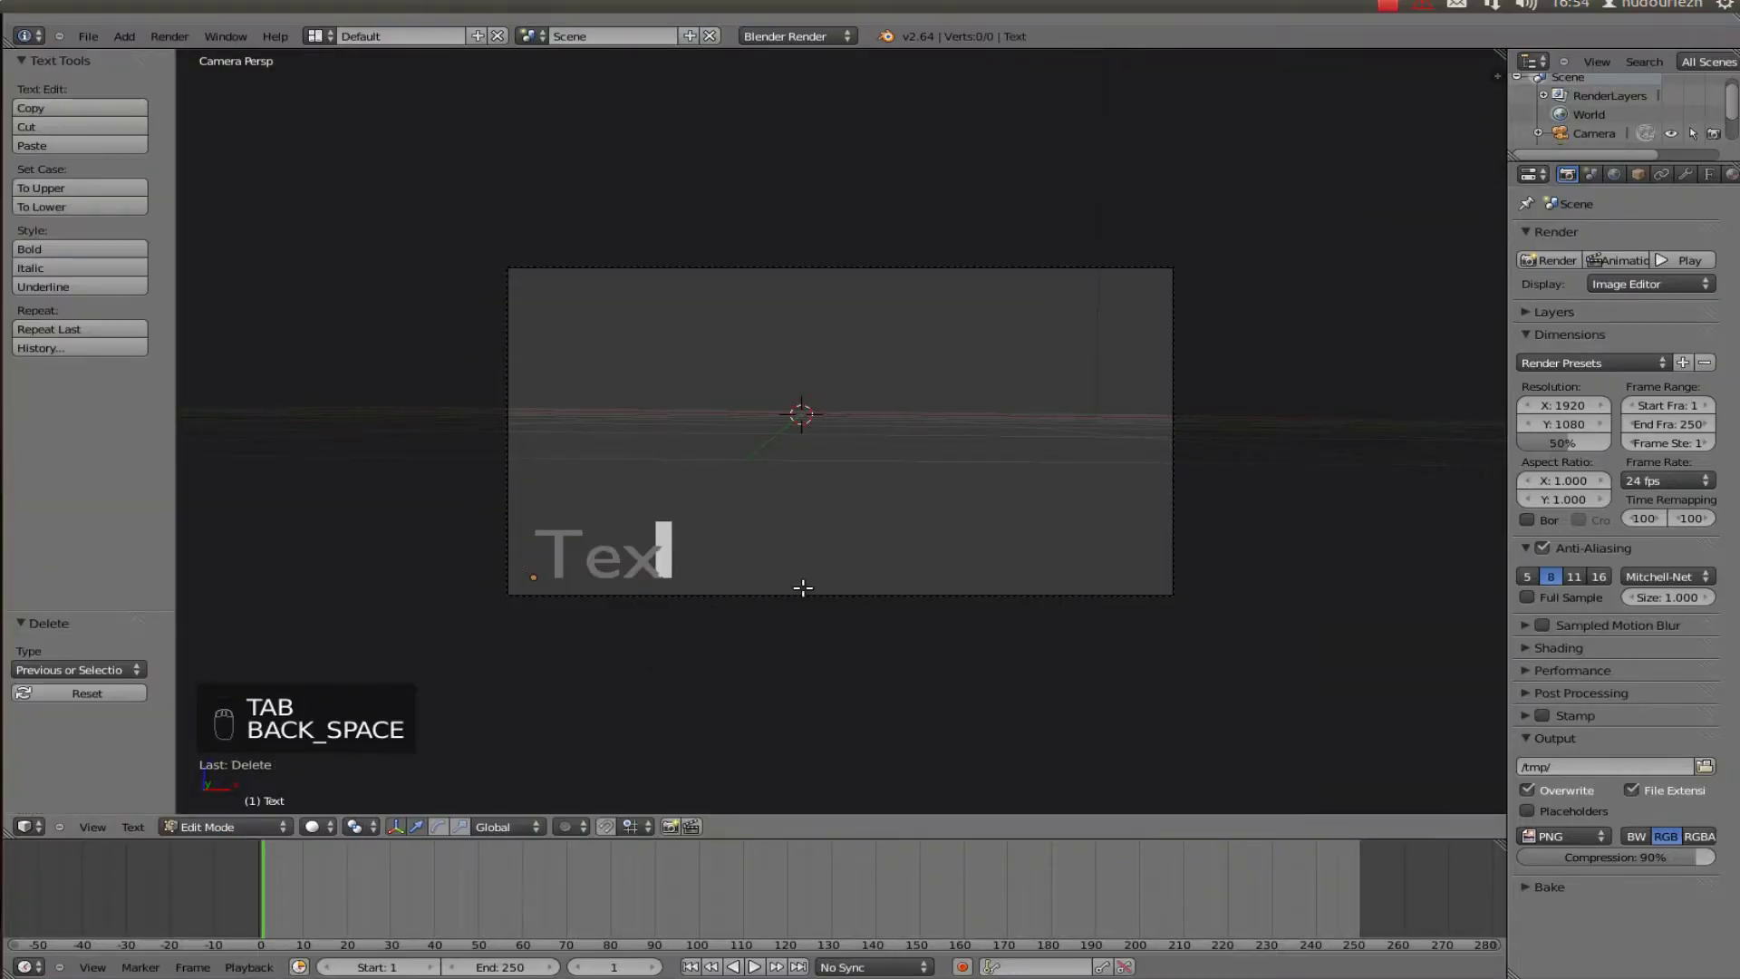
{"action": "key", "text": "BackSpace"}
{"action": "key", "text": "BackSpace"}
{"action": "key", "text": "BackSpace"}
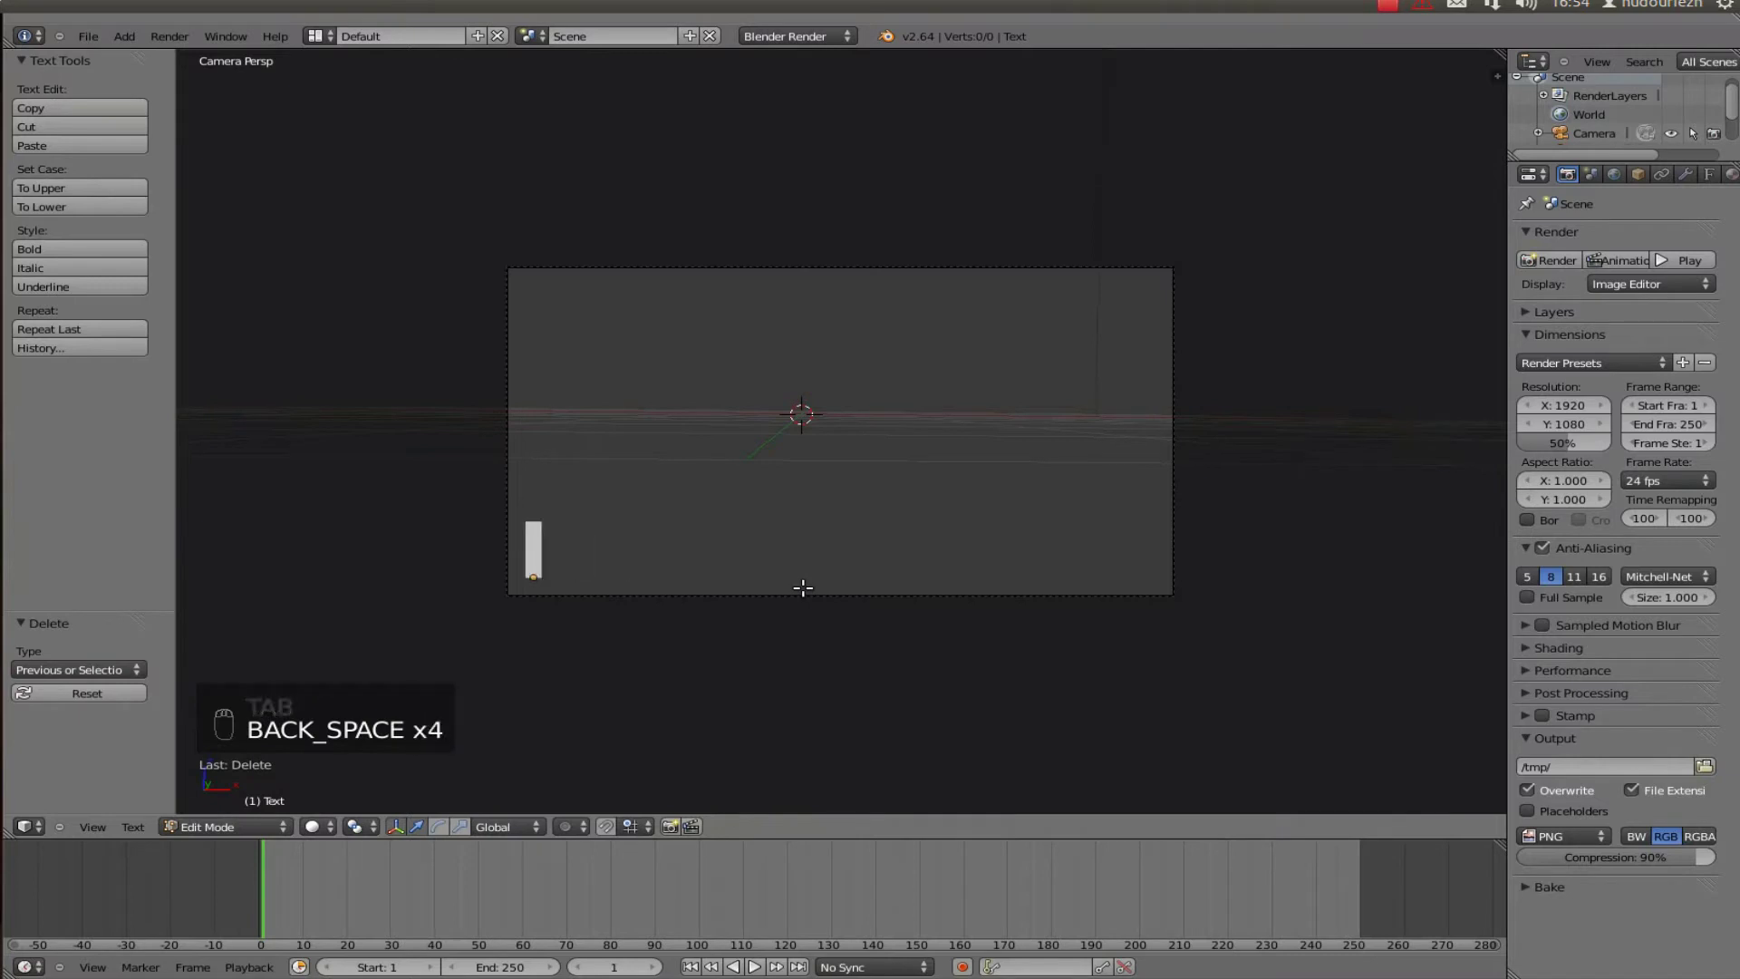
{"action": "key", "text": "ctrl+a"}
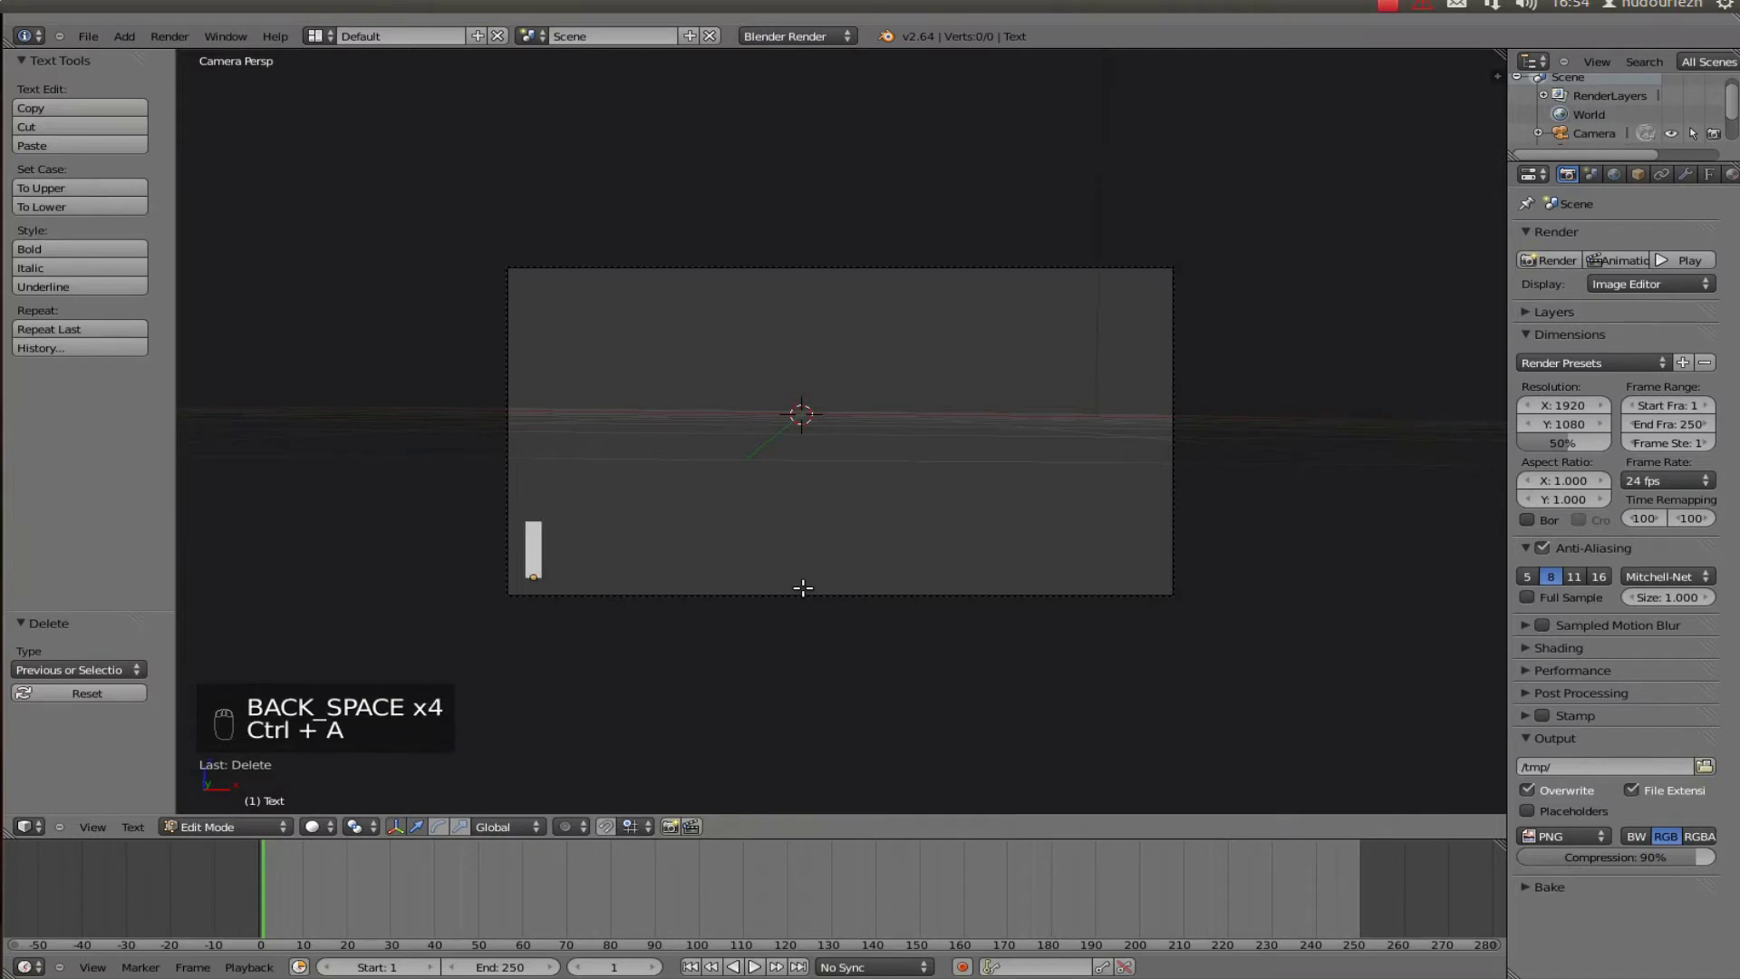
Step: Enter "ujourd'hui présentation implanter un sous titre dans Blender" as the text object's content
{"action": "type", "text": "u"}
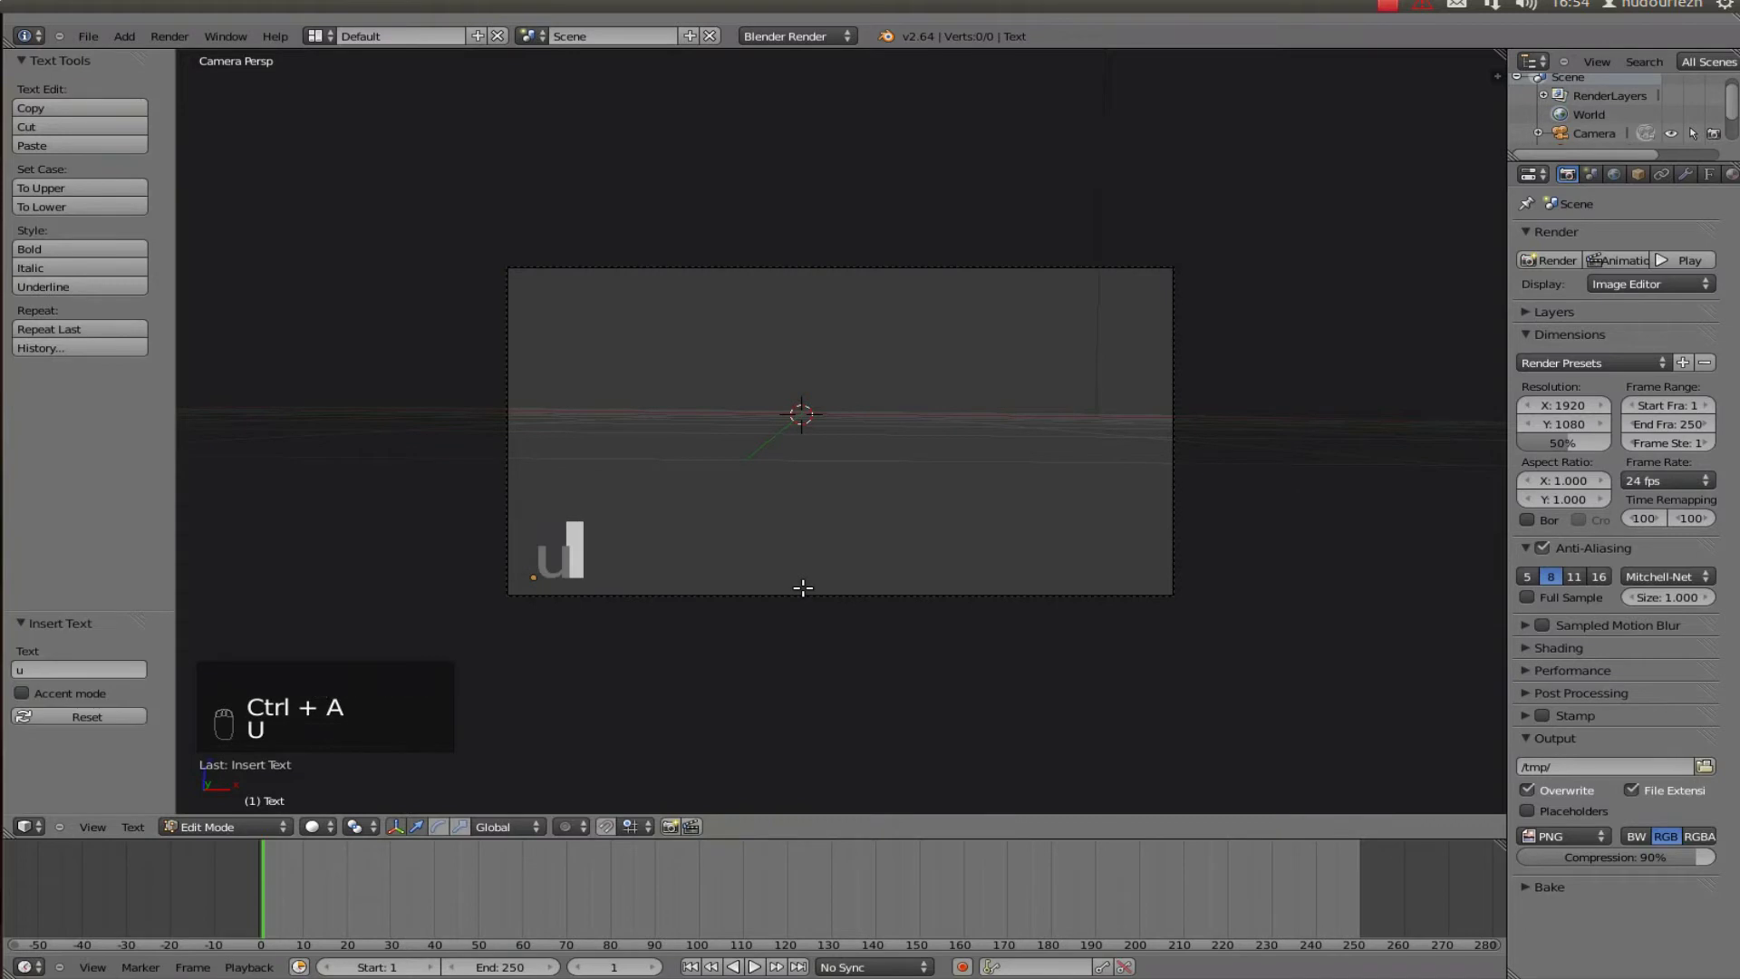
{"action": "type", "text": "jour"}
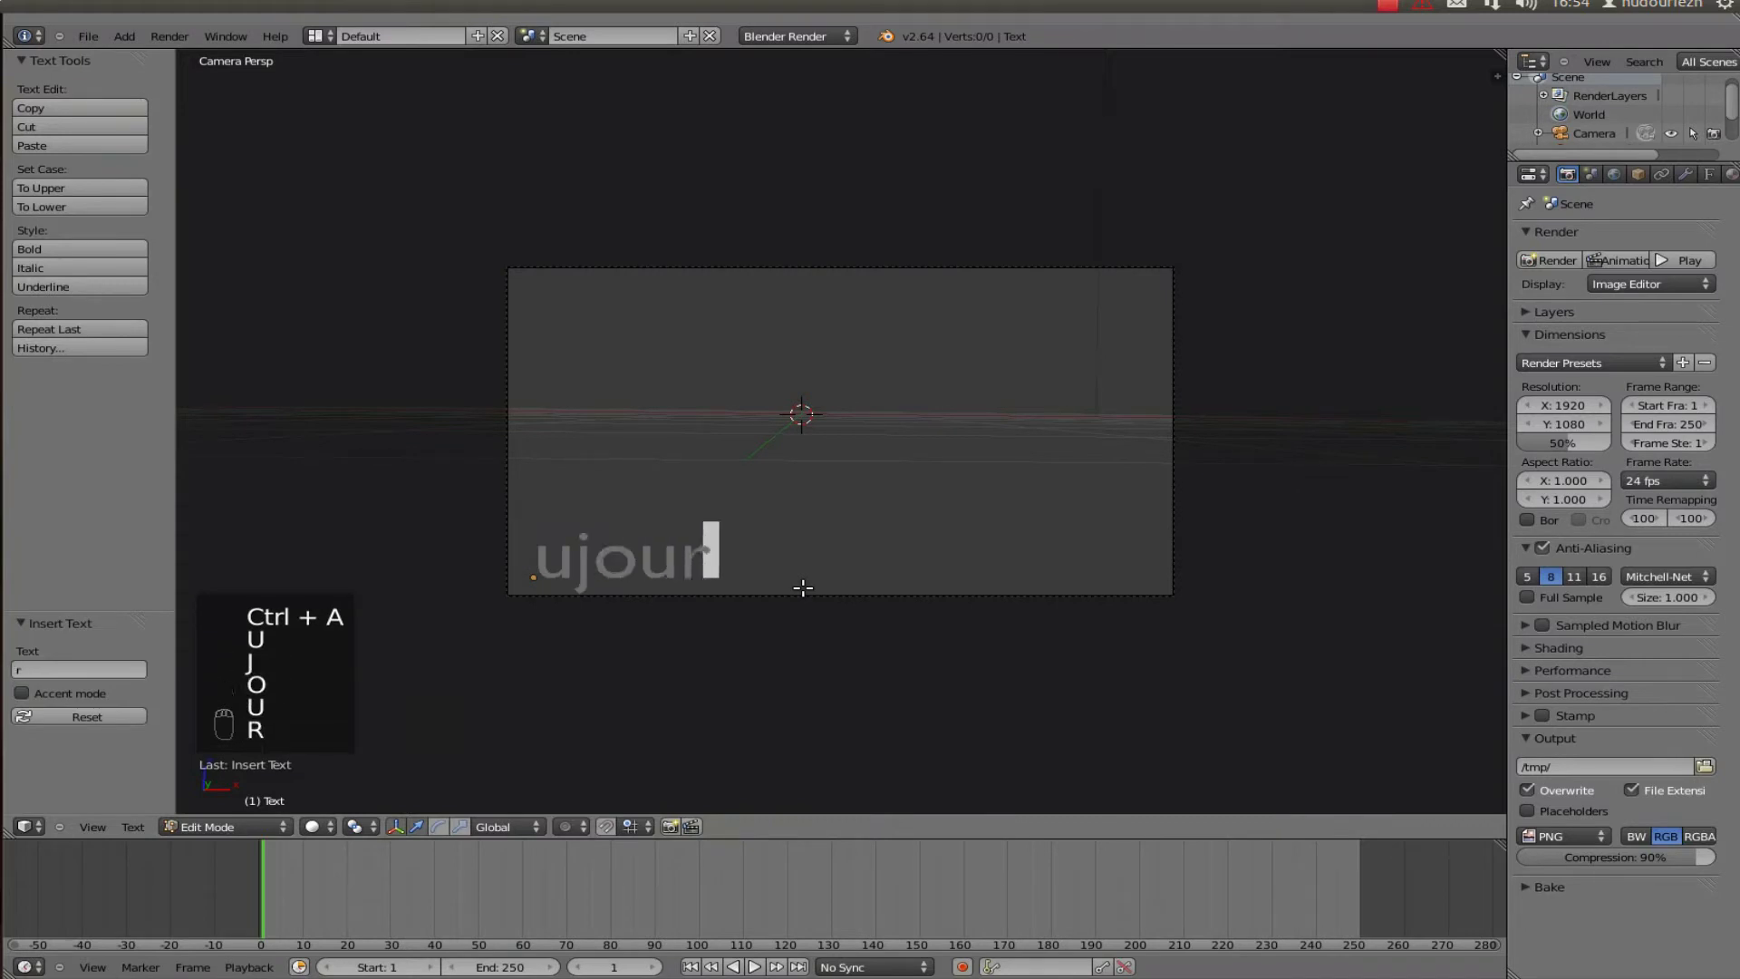
{"action": "type", "text": "d'ui"}
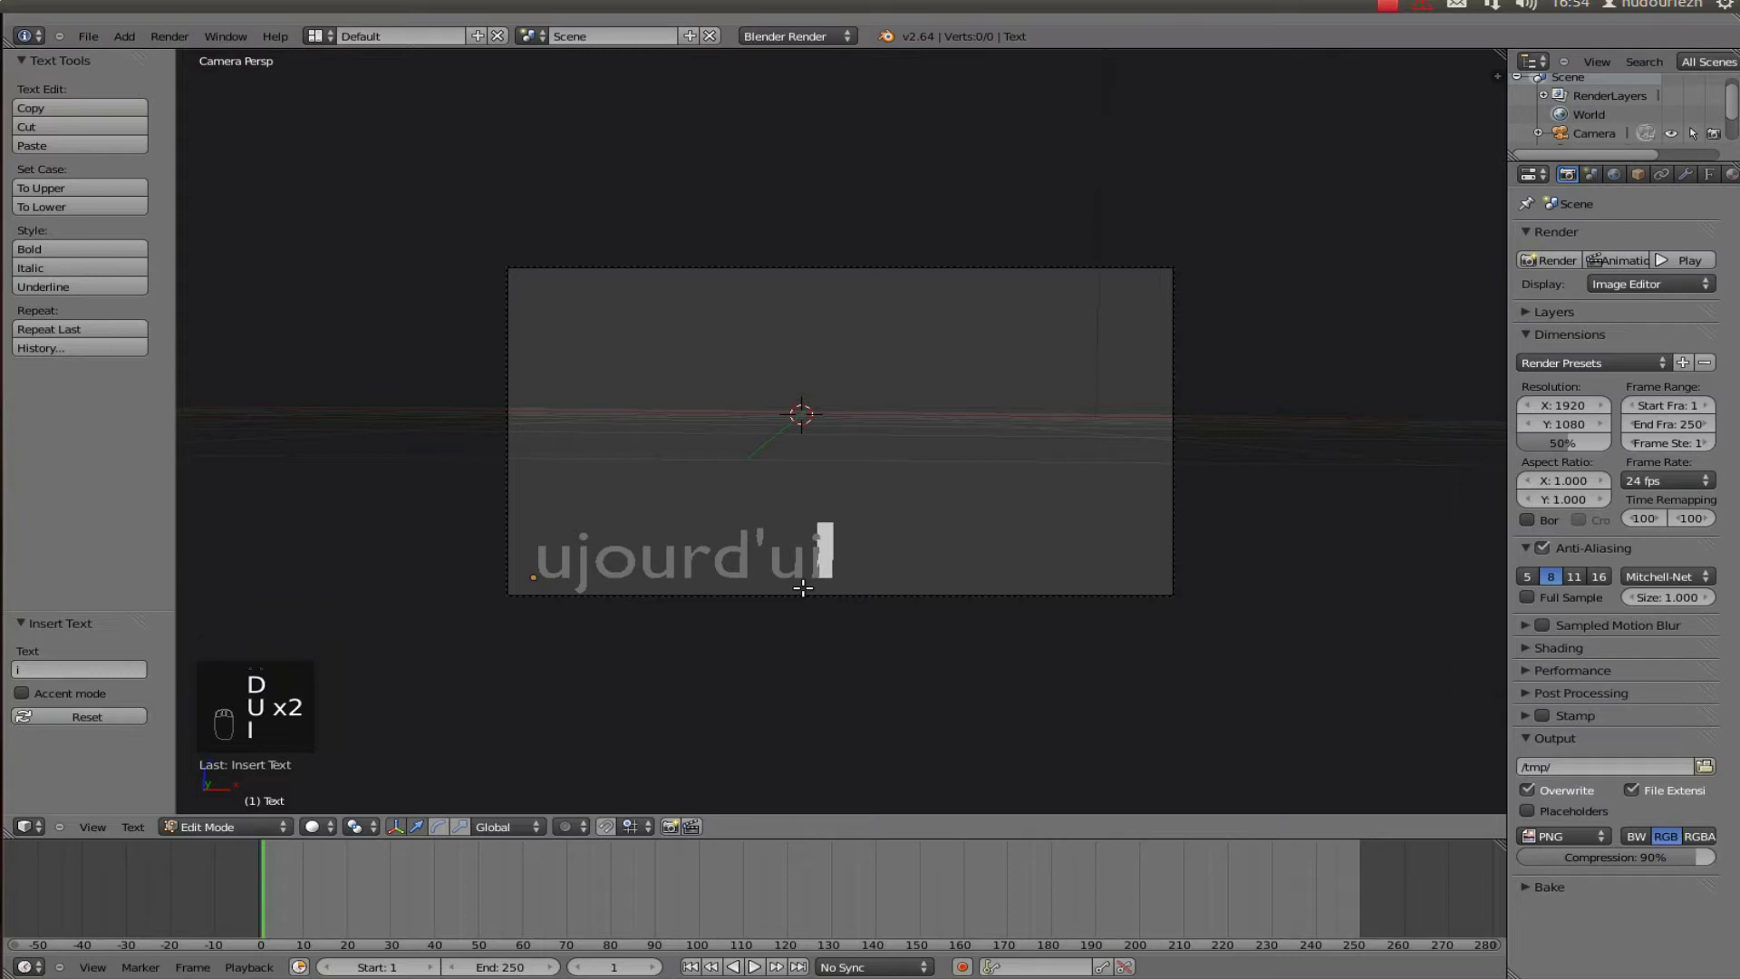
{"action": "key", "text": "BackSpace"}
{"action": "key", "text": "BackSpace"}
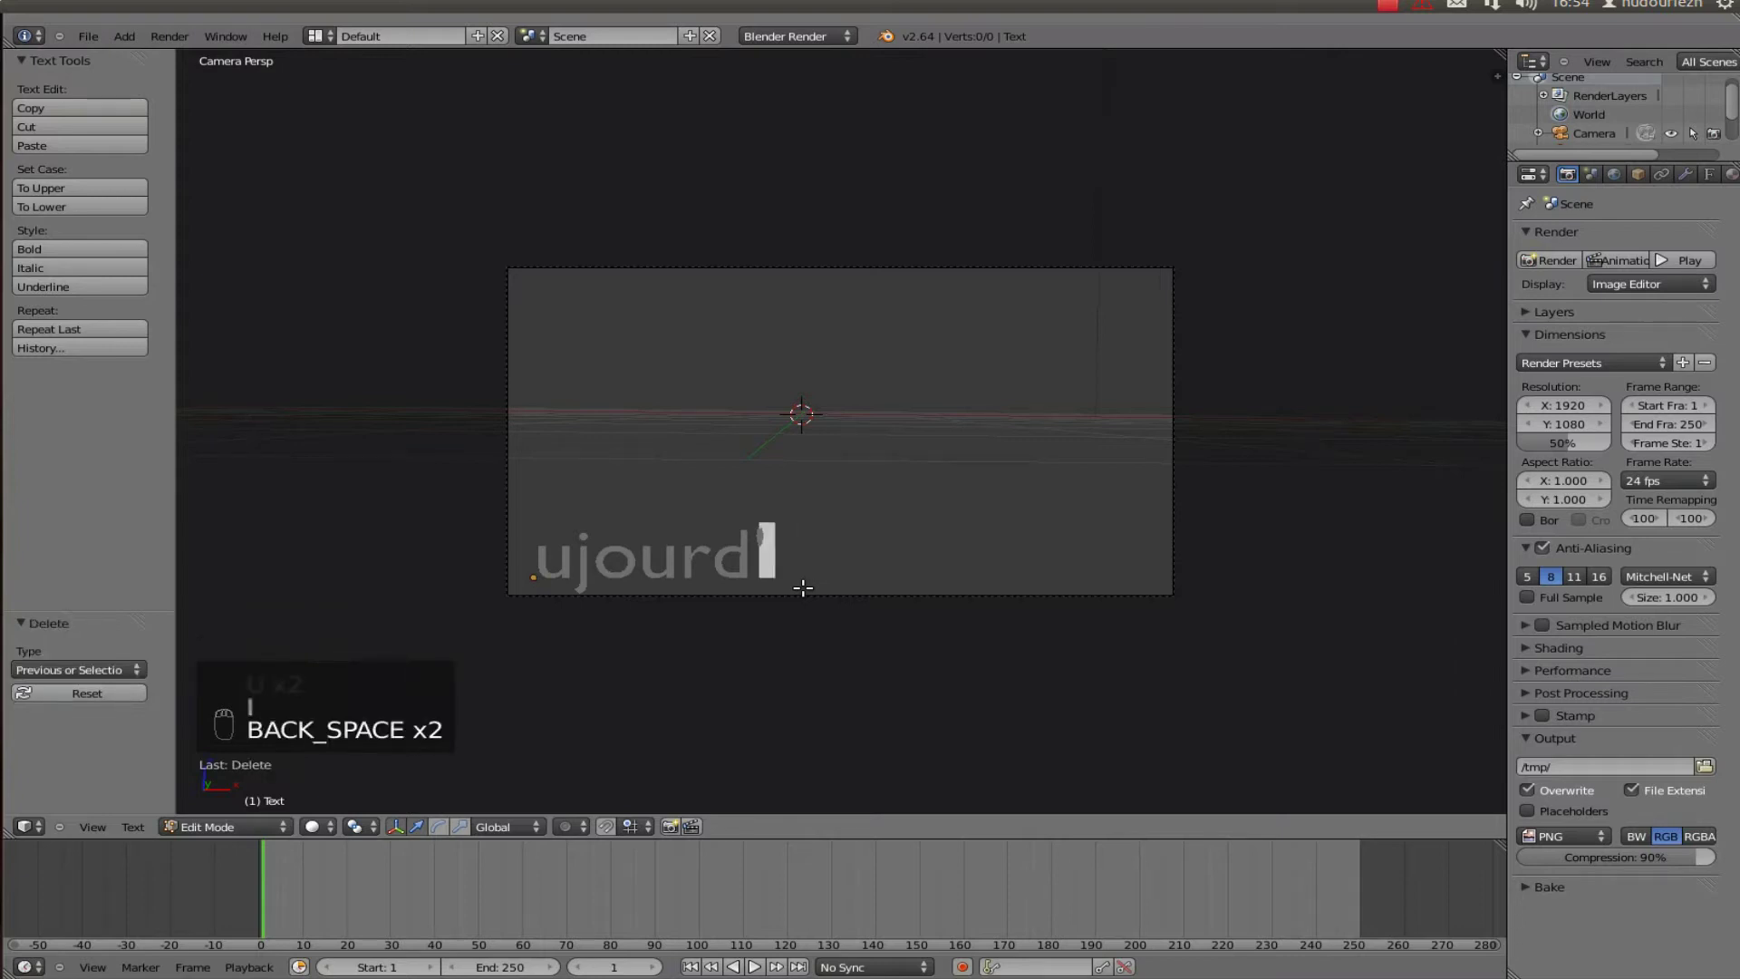
{"action": "type", "text": "hui"}
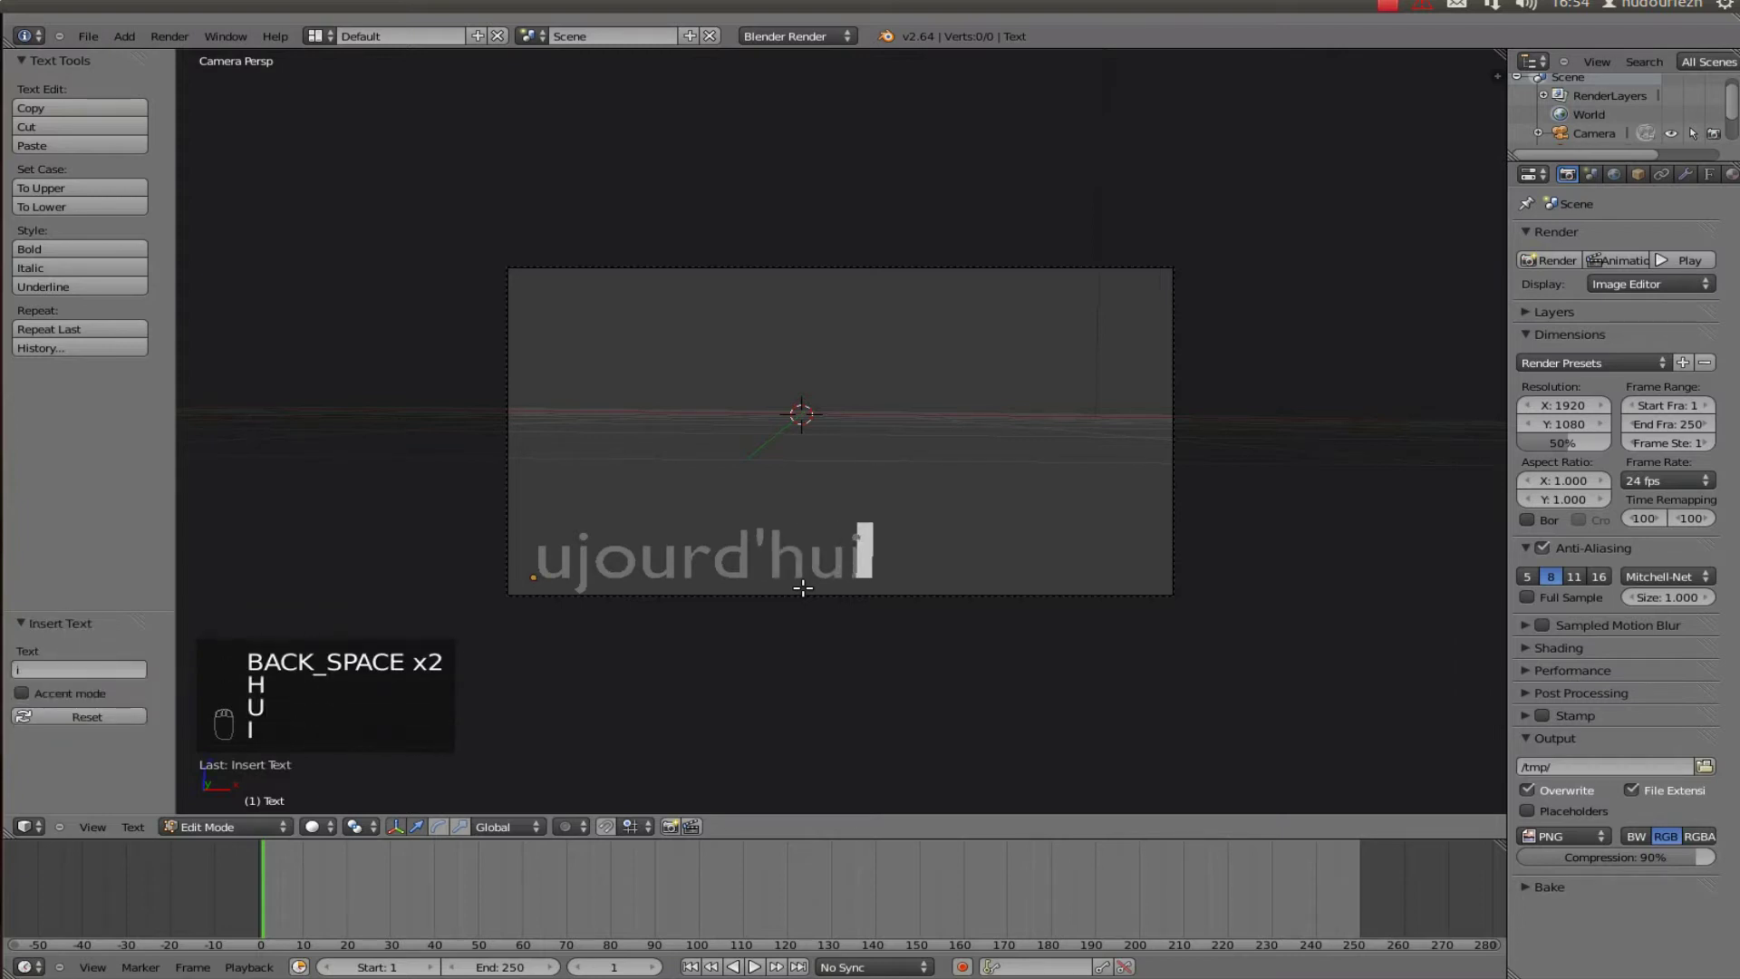
{"action": "type", "text": " pr"}
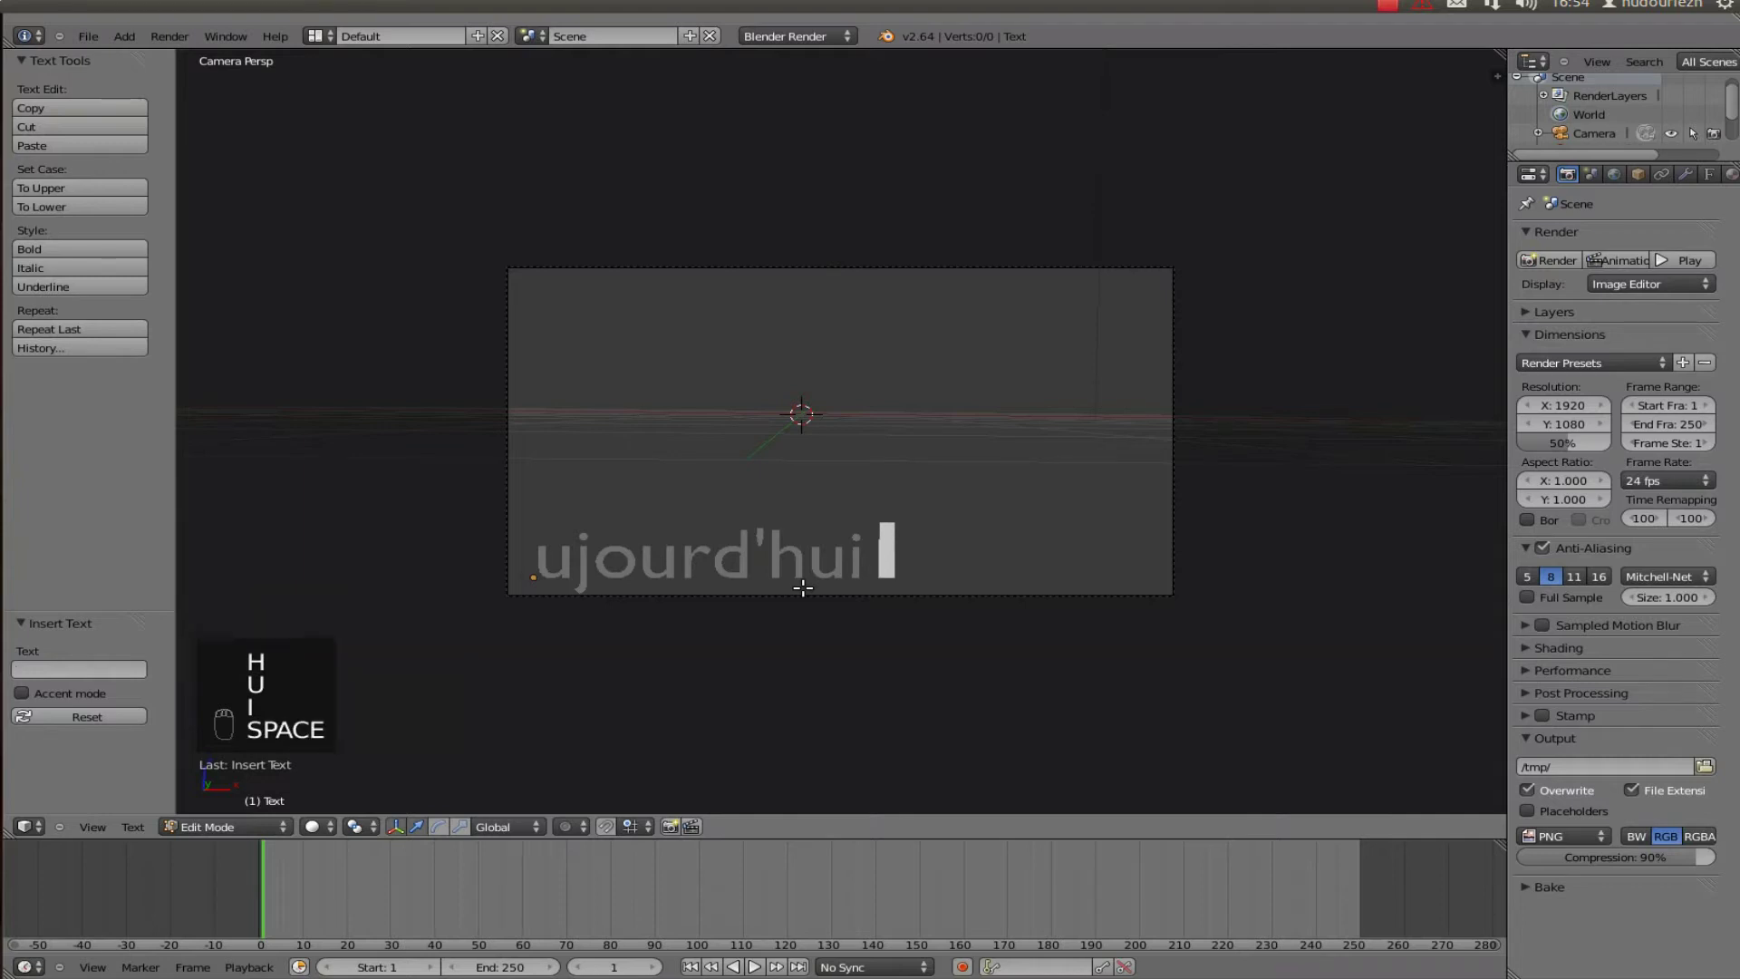
{"action": "type", "text": "é"}
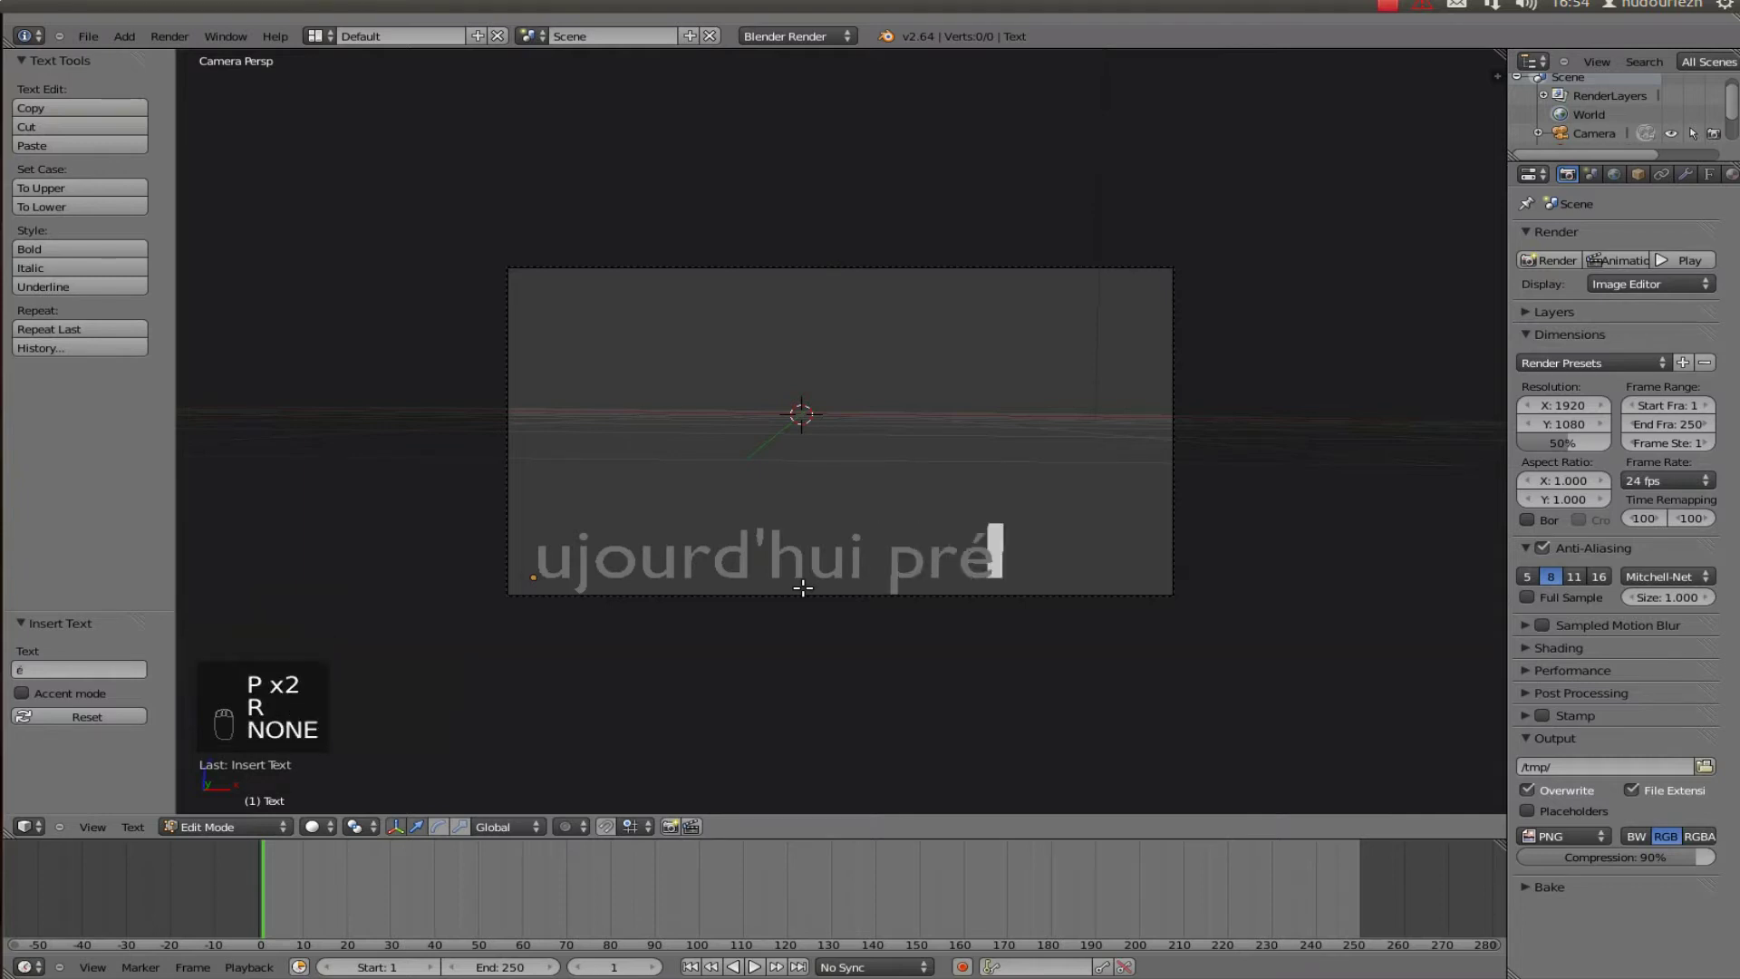
{"action": "type", "text": "senta"}
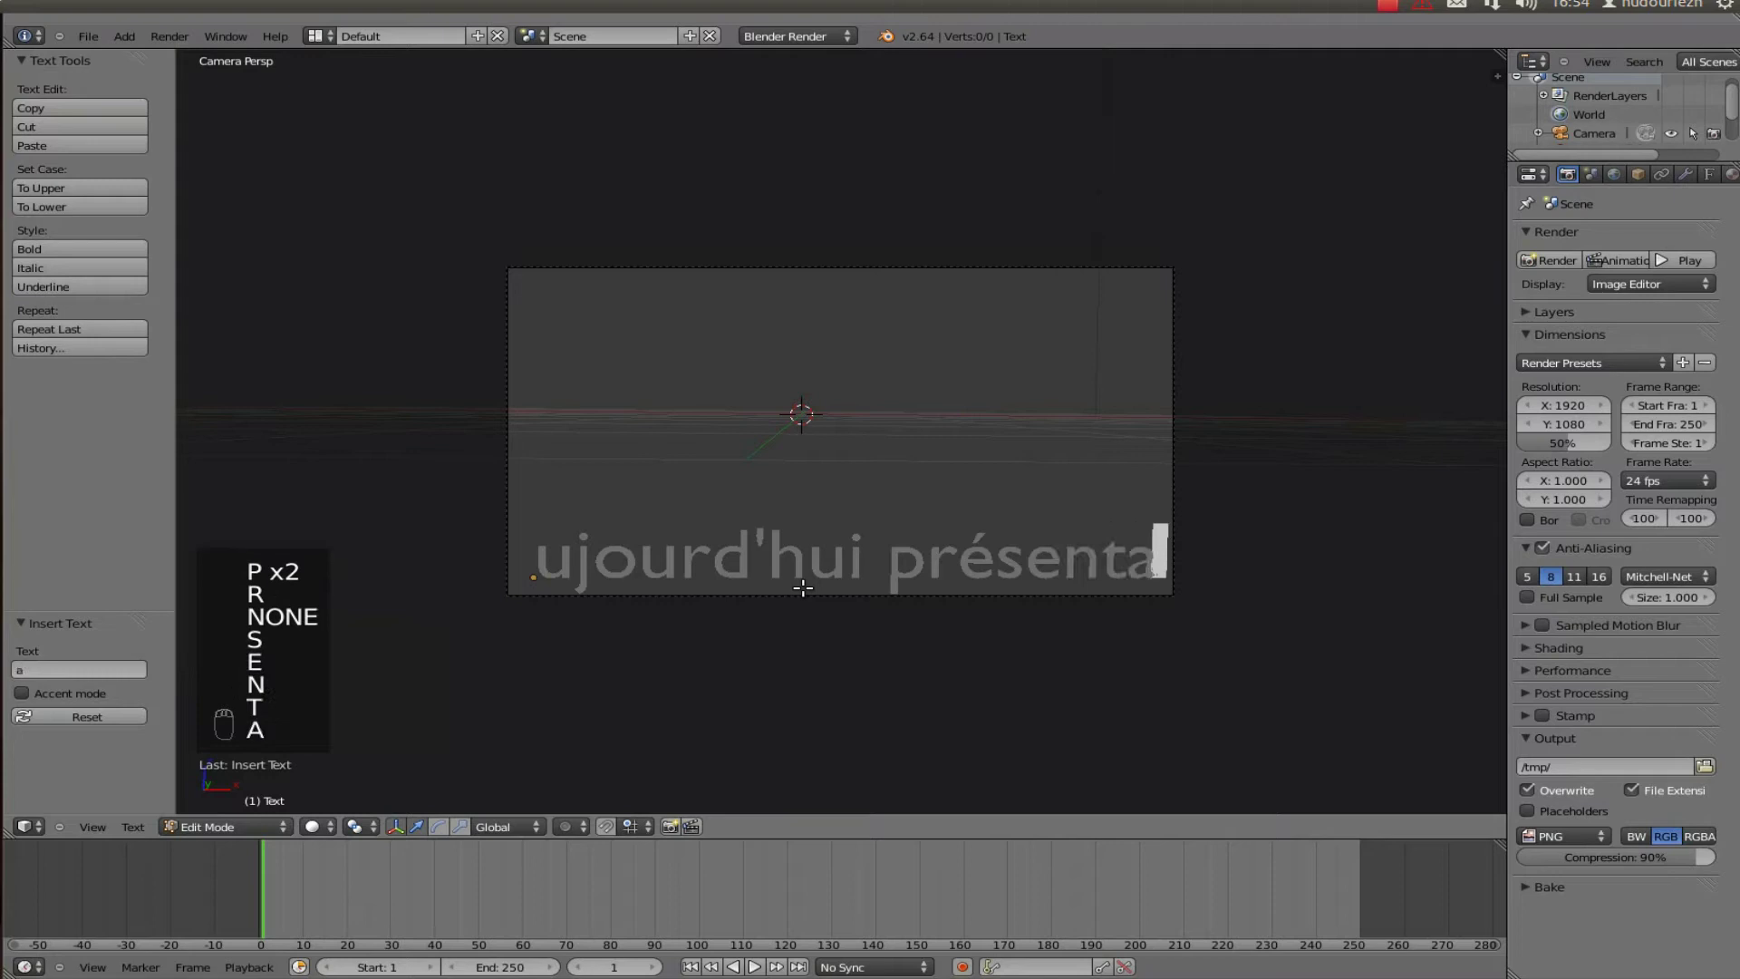
{"action": "type", "text": "tio"}
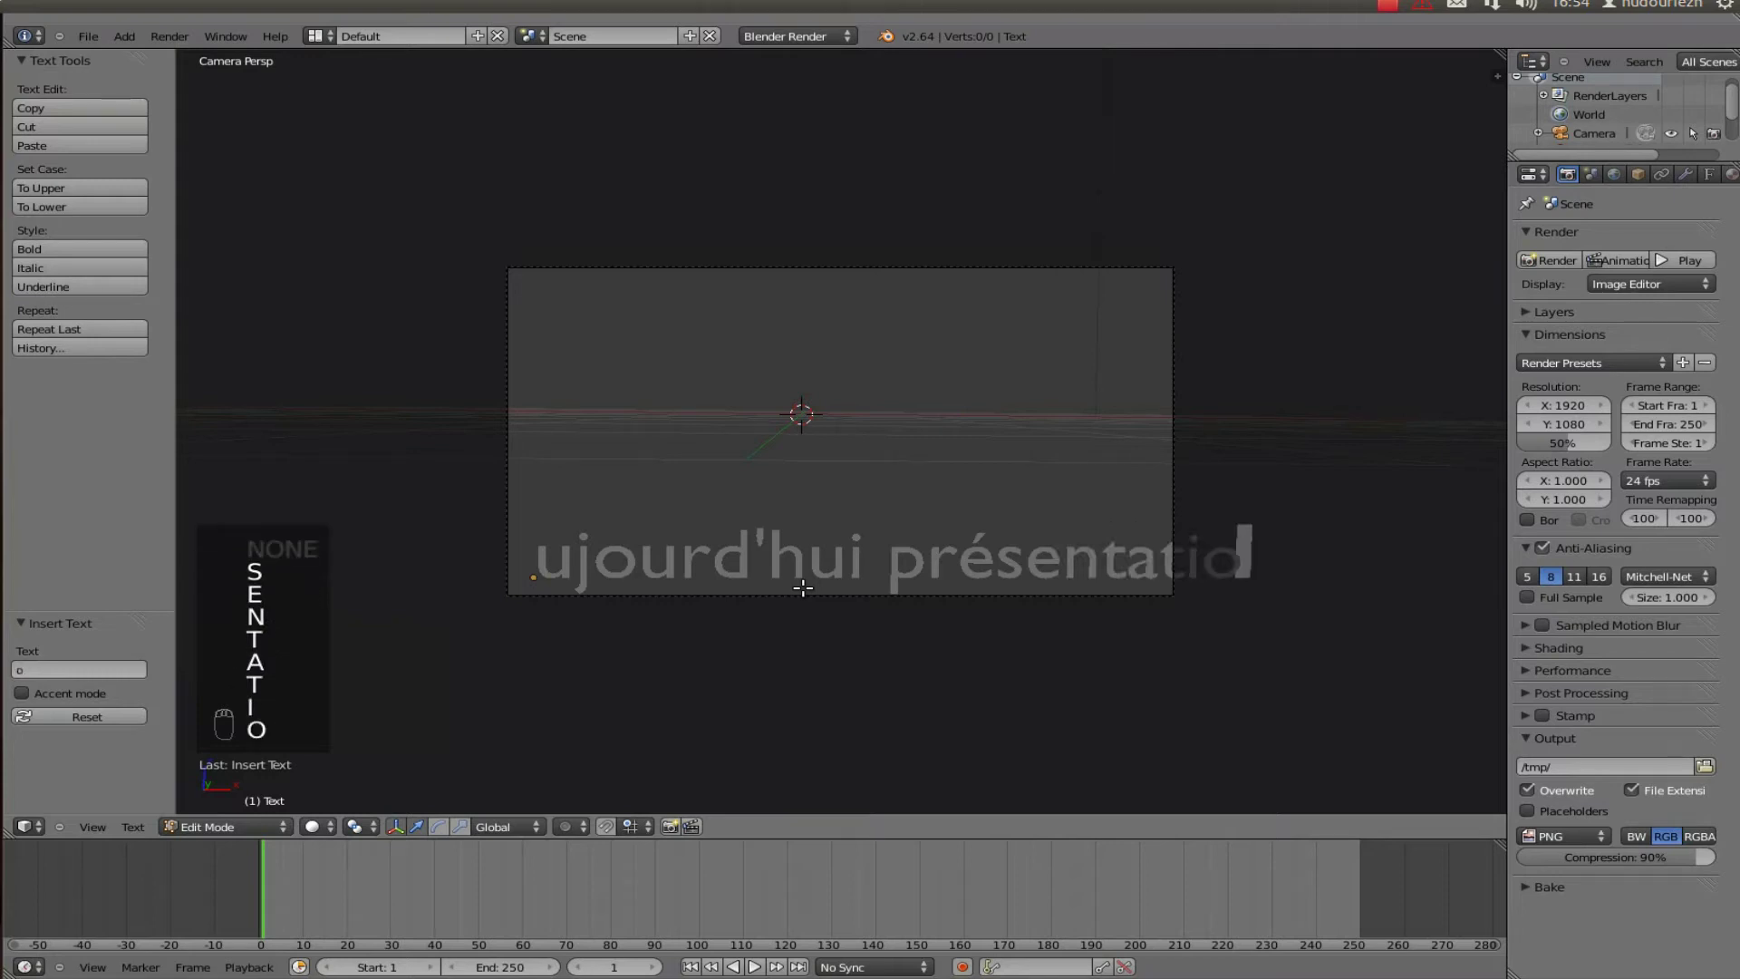
{"action": "type", "text": "n imp"}
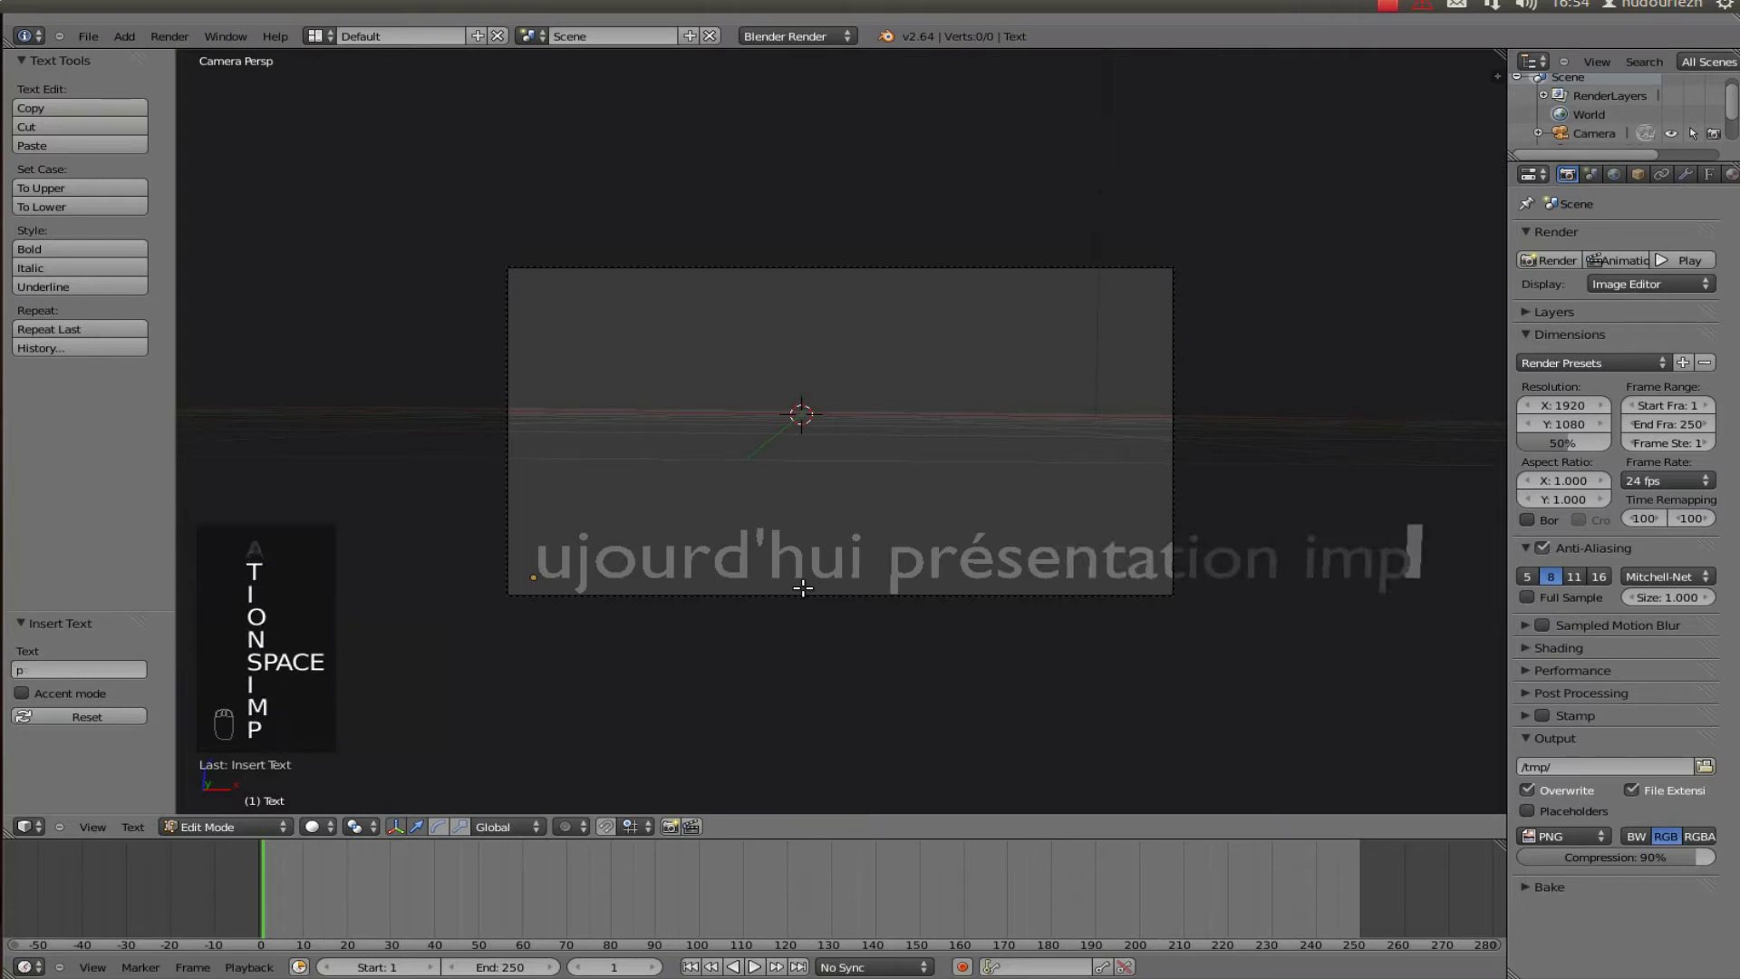
{"action": "type", "text": "lant"}
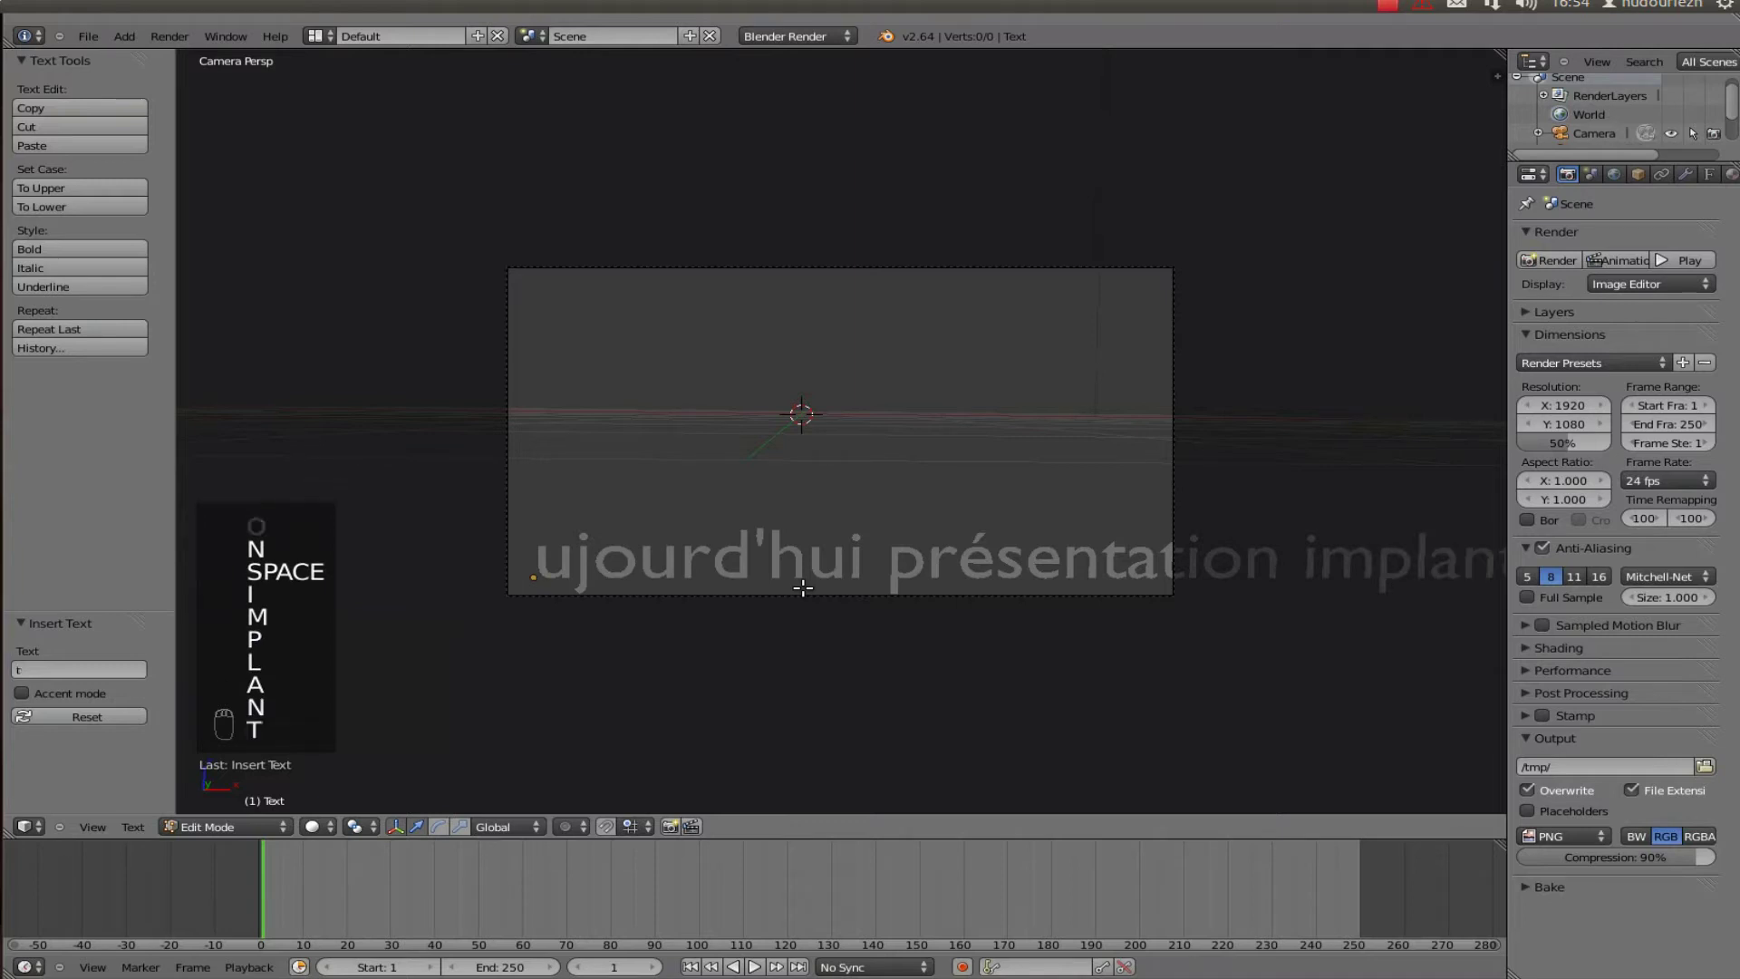
{"action": "type", "text": "er un "}
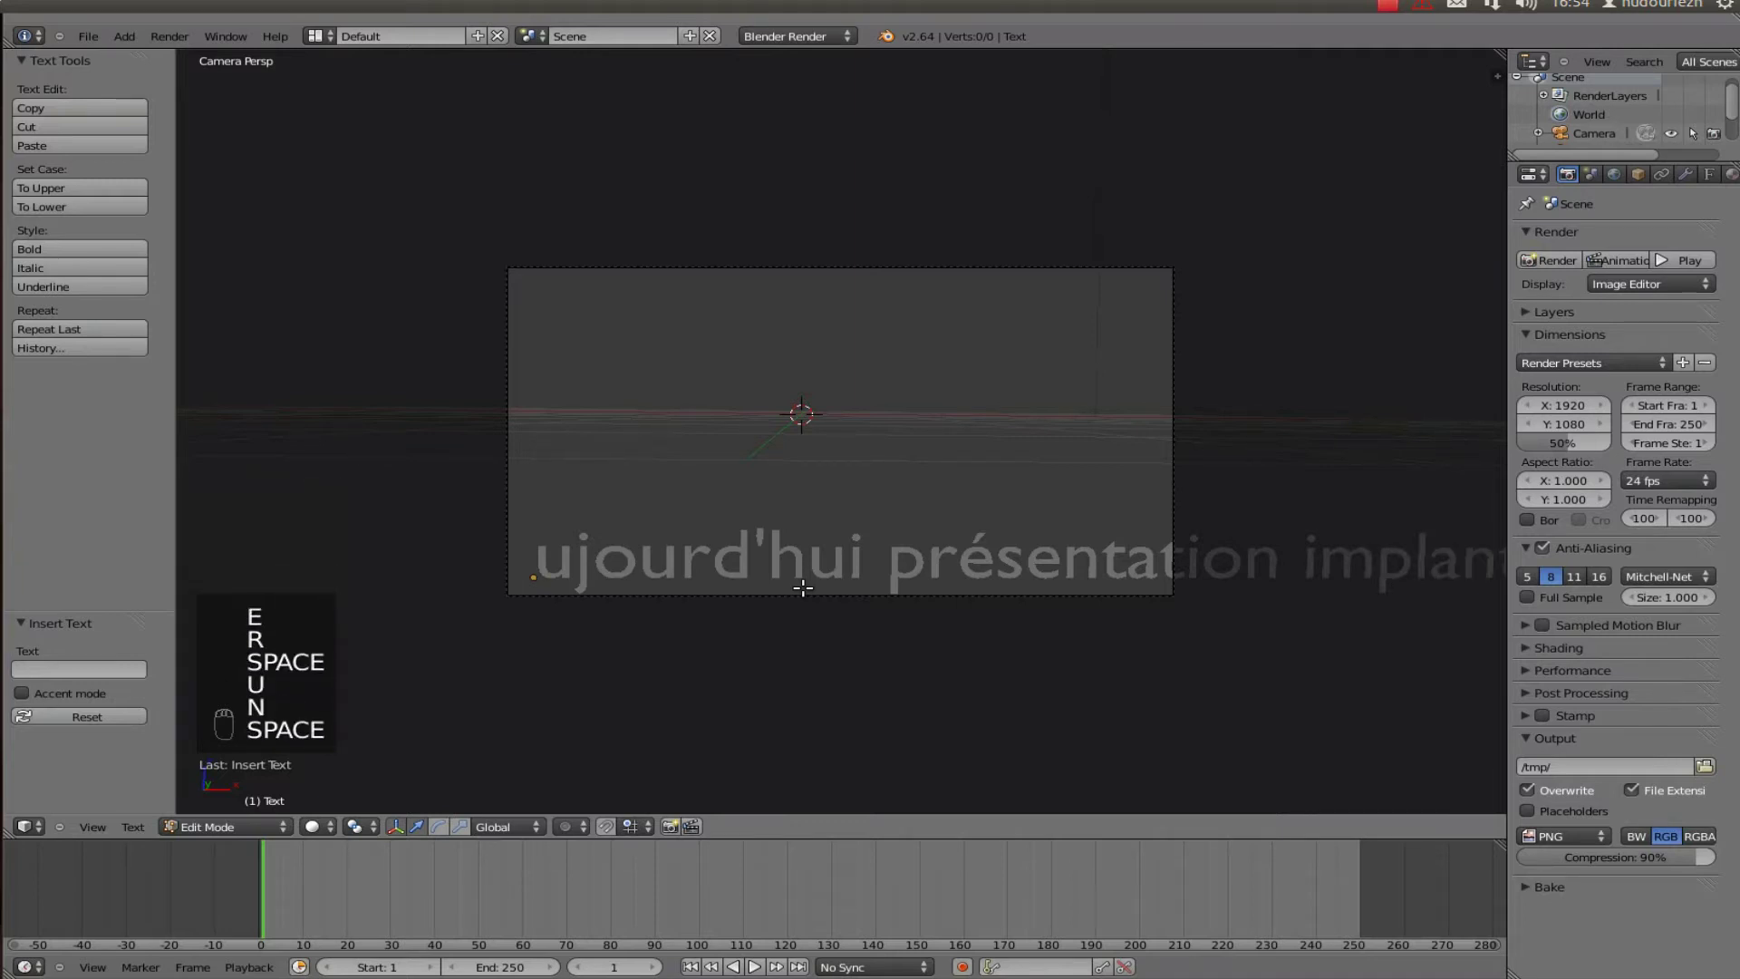
{"action": "type", "text": "ssous ti"}
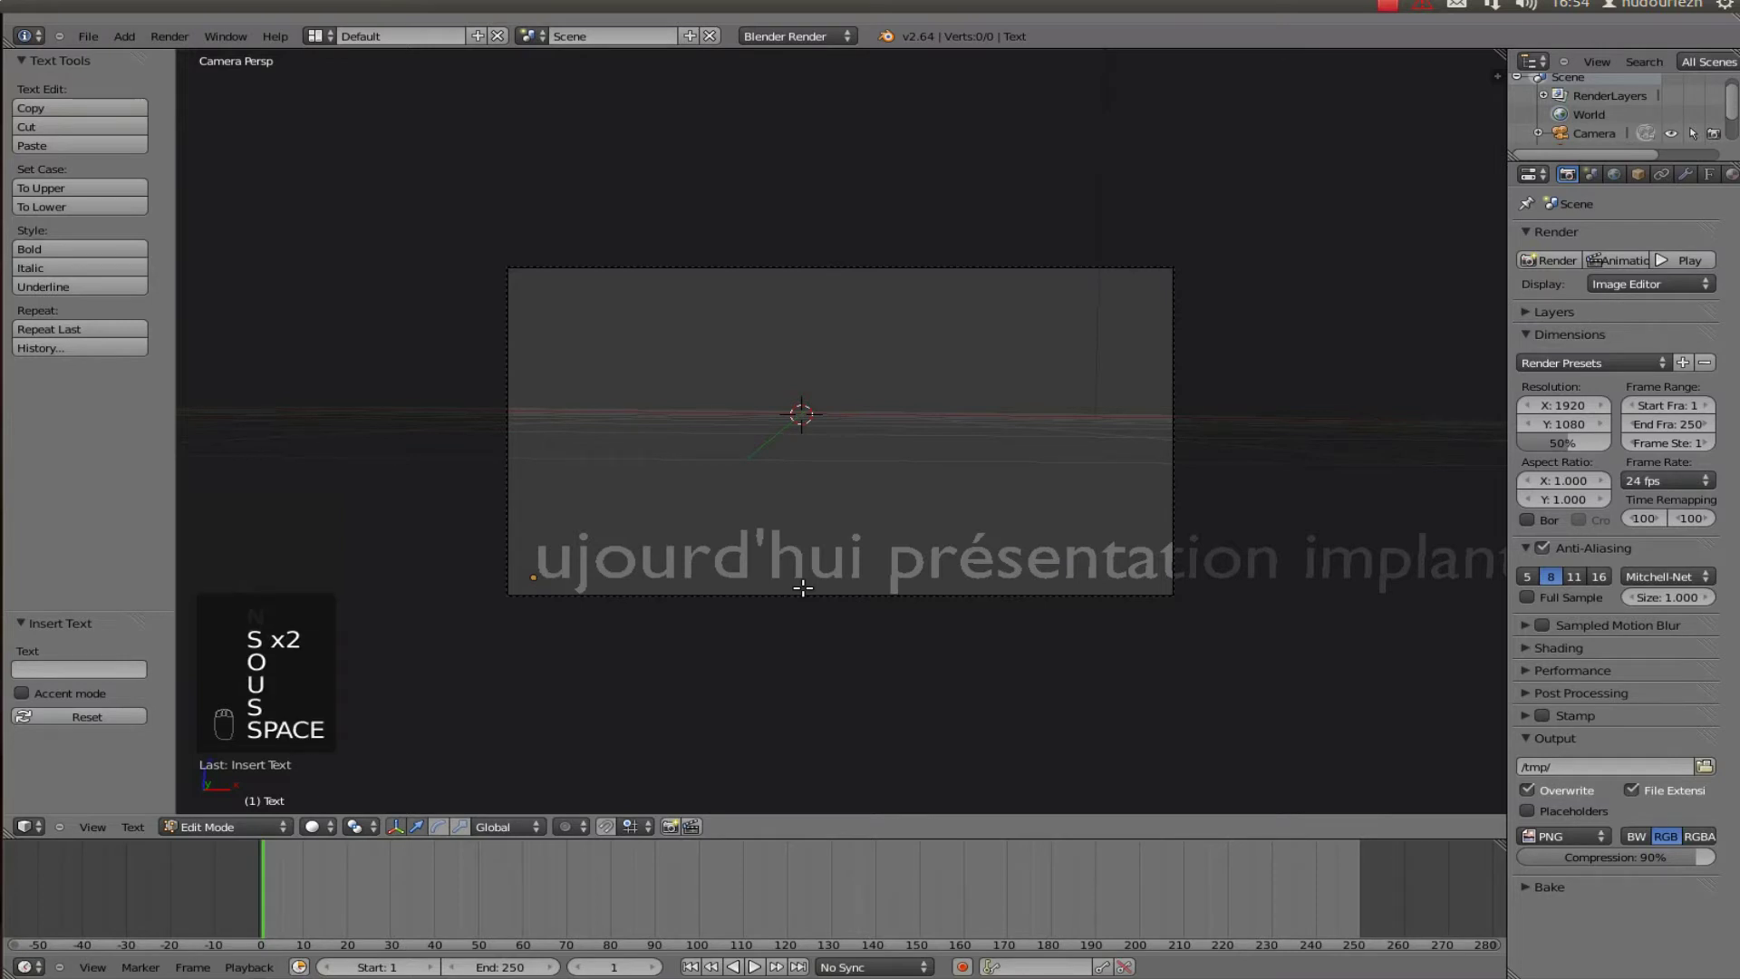
{"action": "type", "text": "tre"}
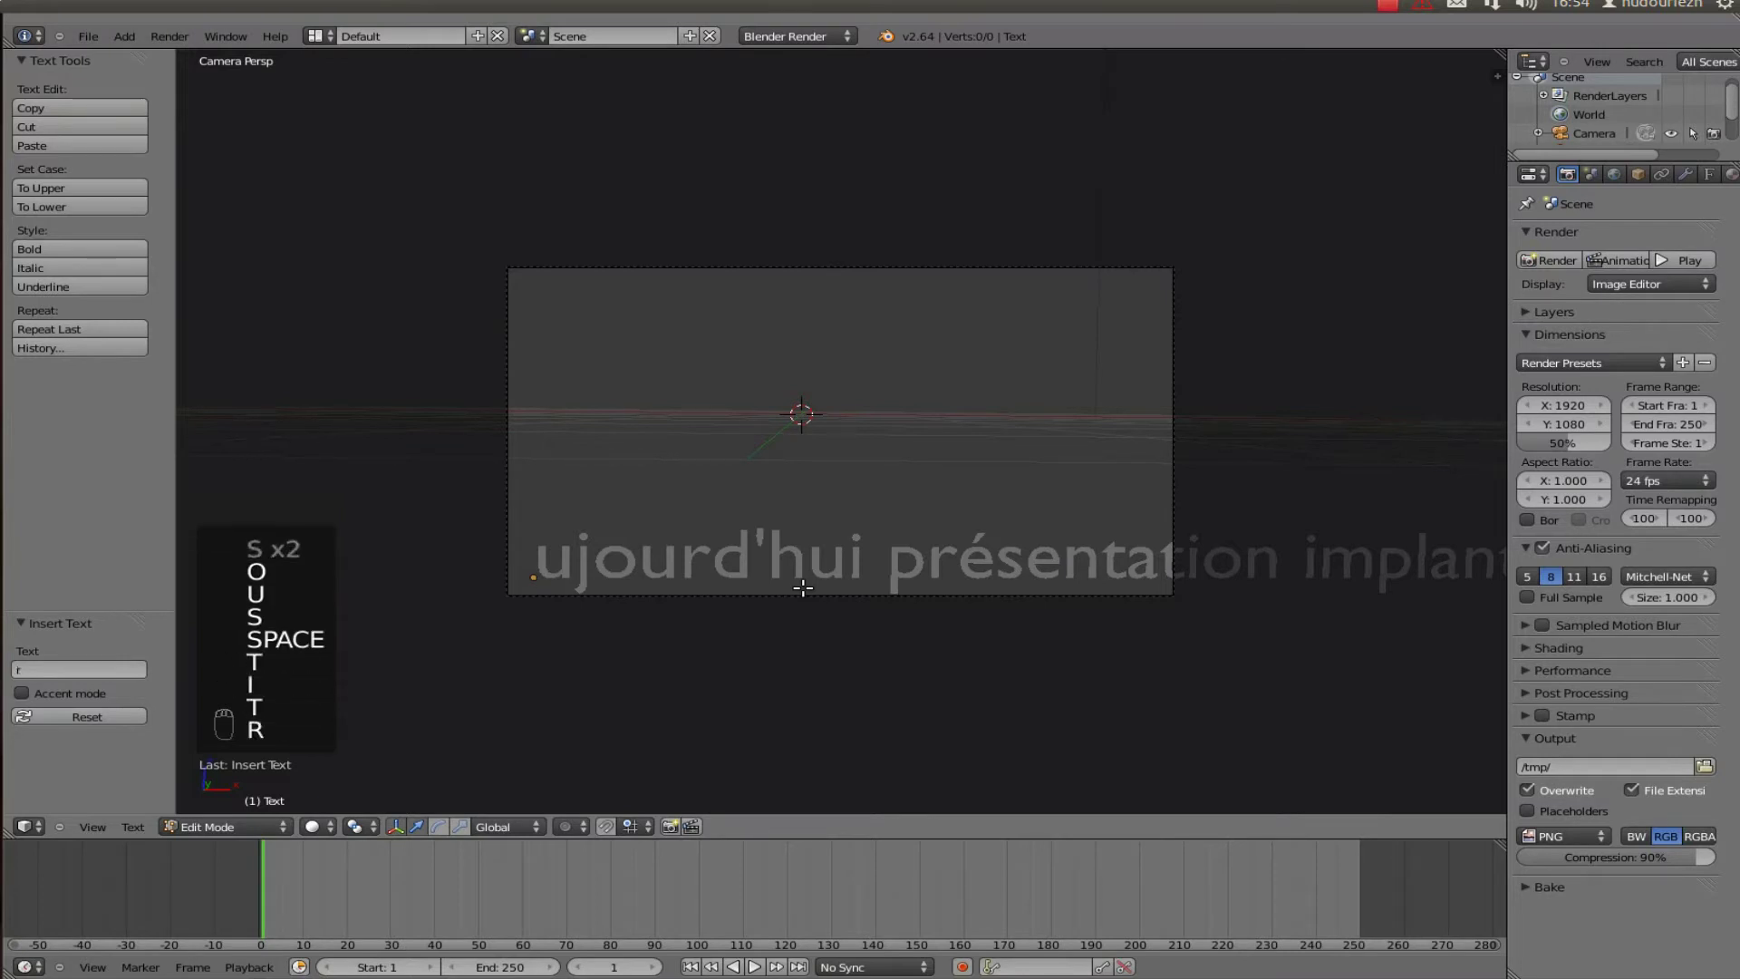
{"action": "type", "text": " dan"}
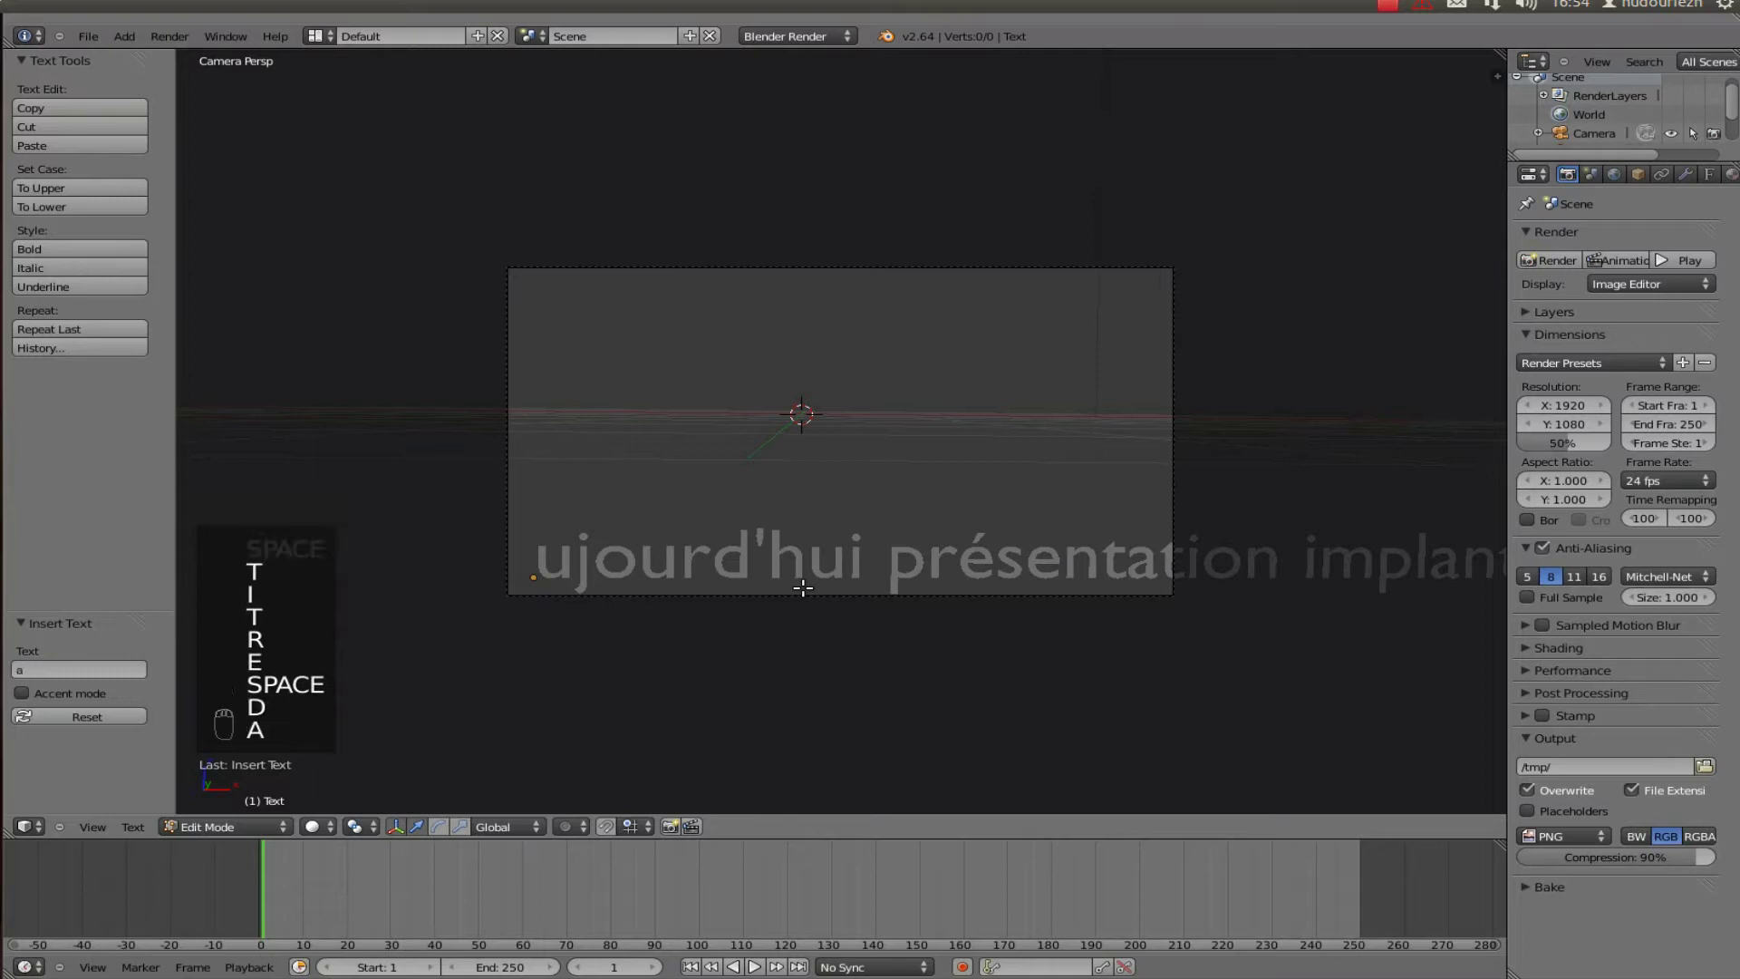
{"action": "type", "text": "s B"}
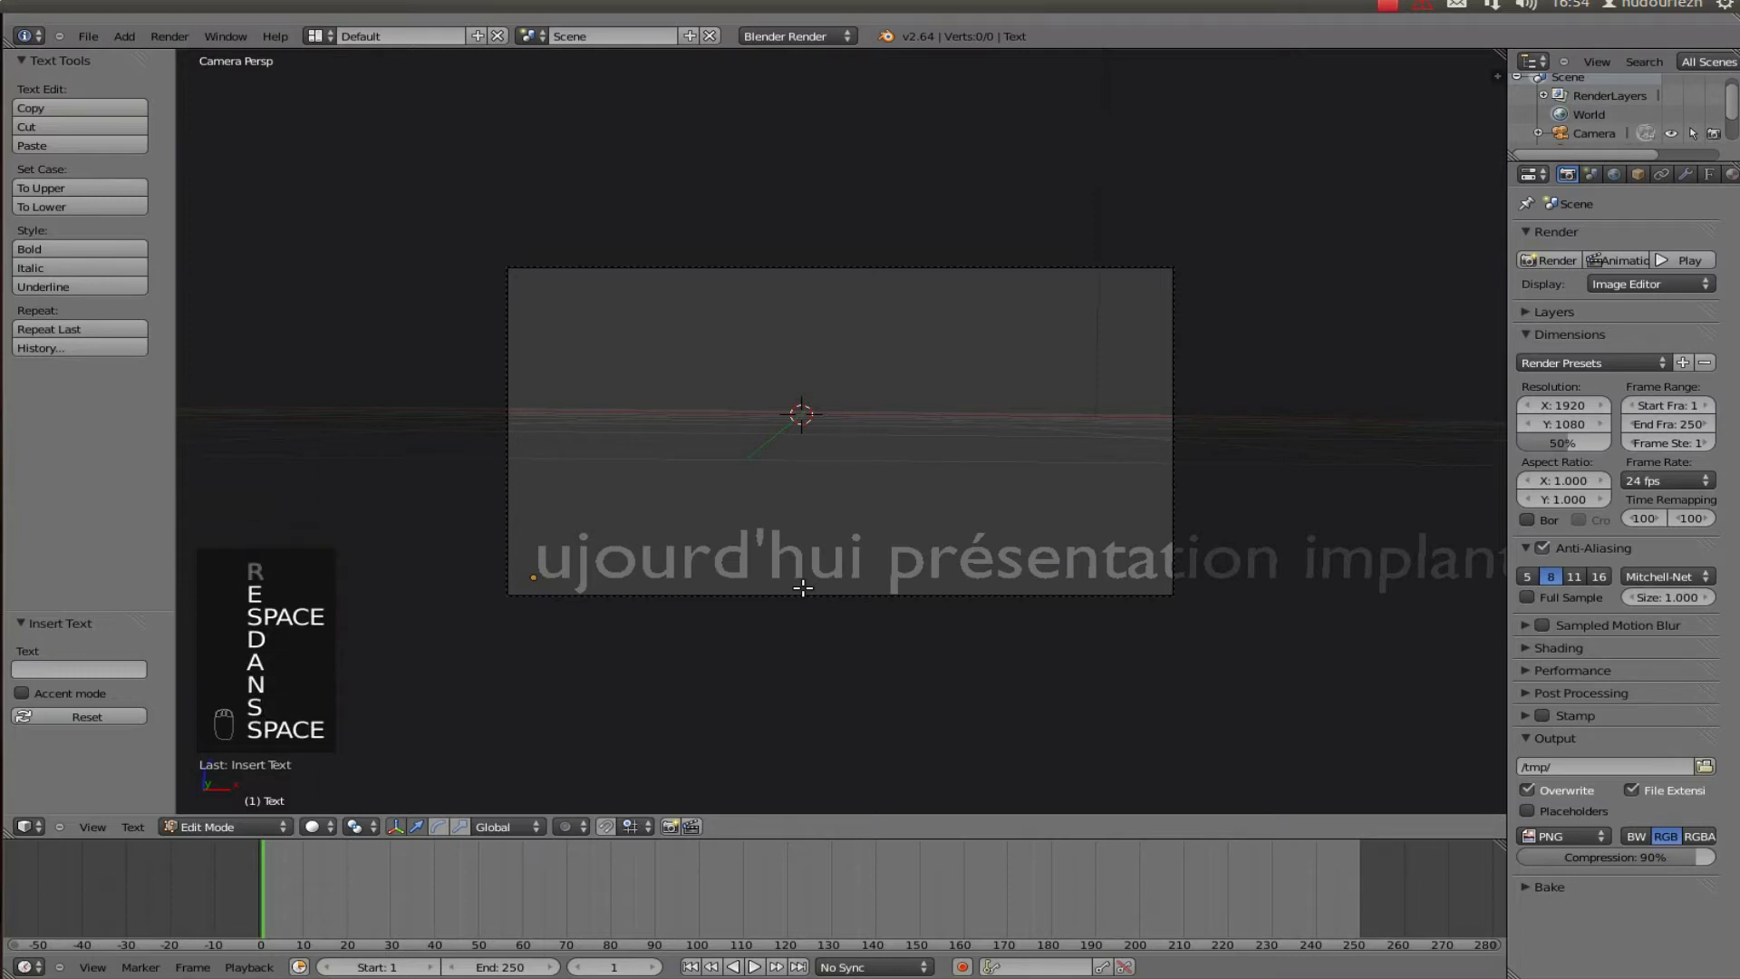
{"action": "type", "text": "lend"}
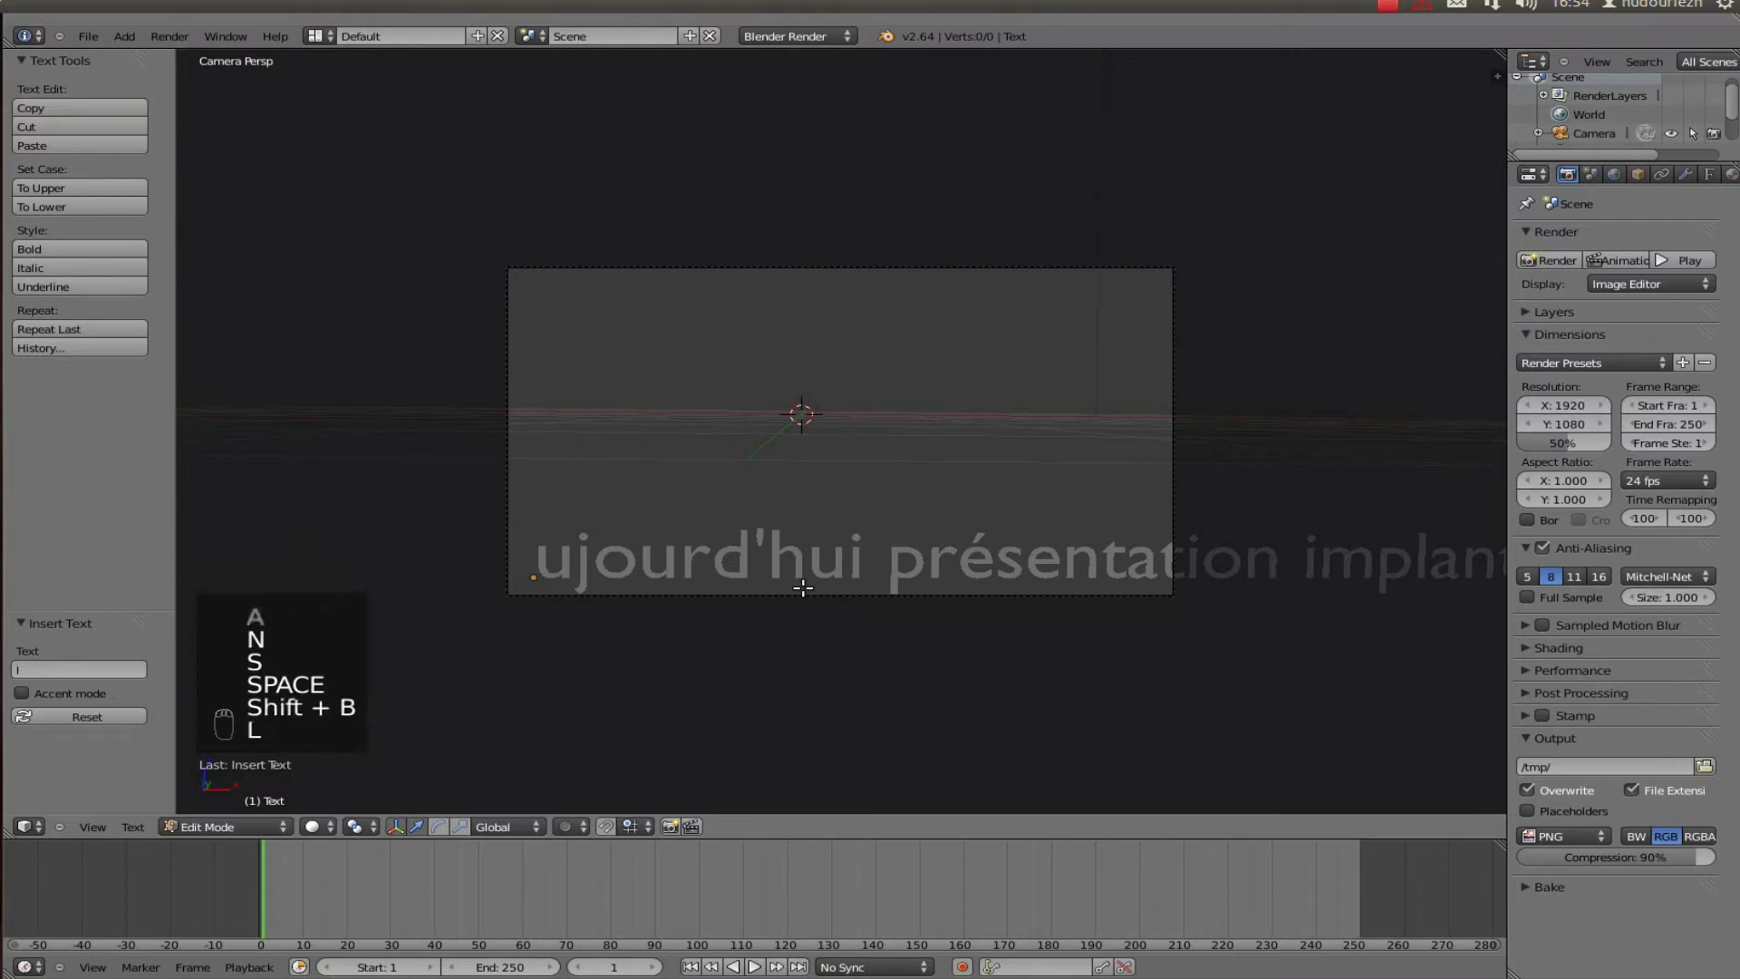
{"action": "type", "text": "er"}
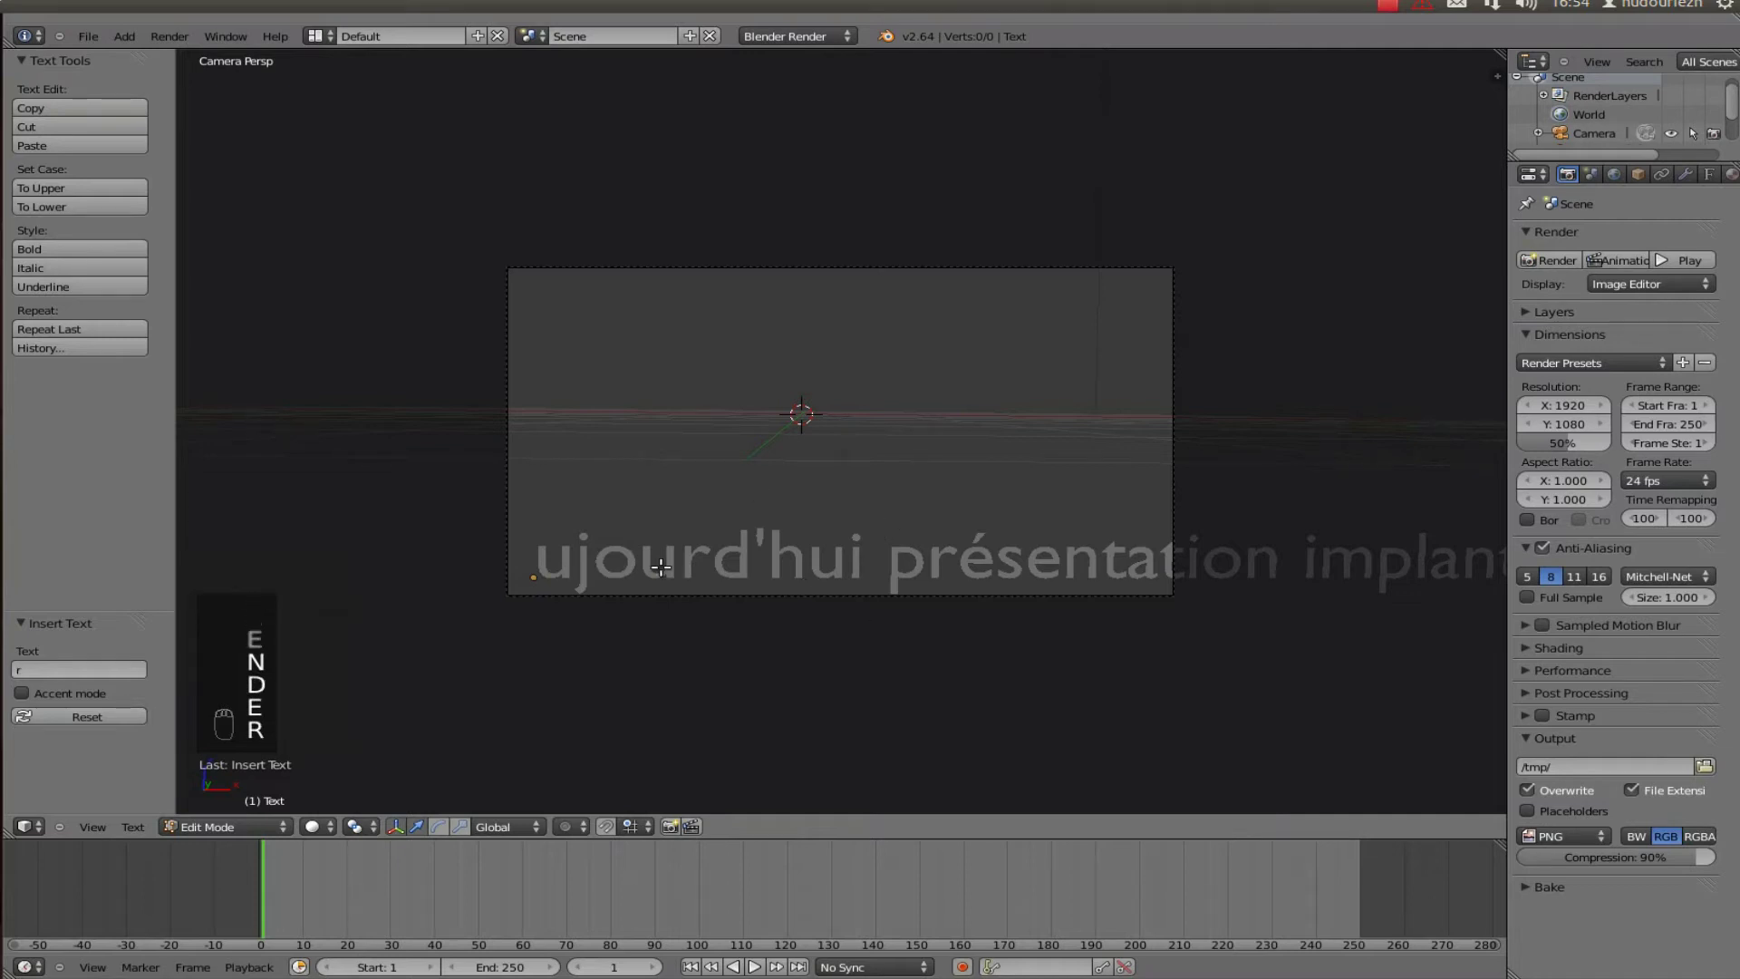
{"action": "key", "text": "Tab"}
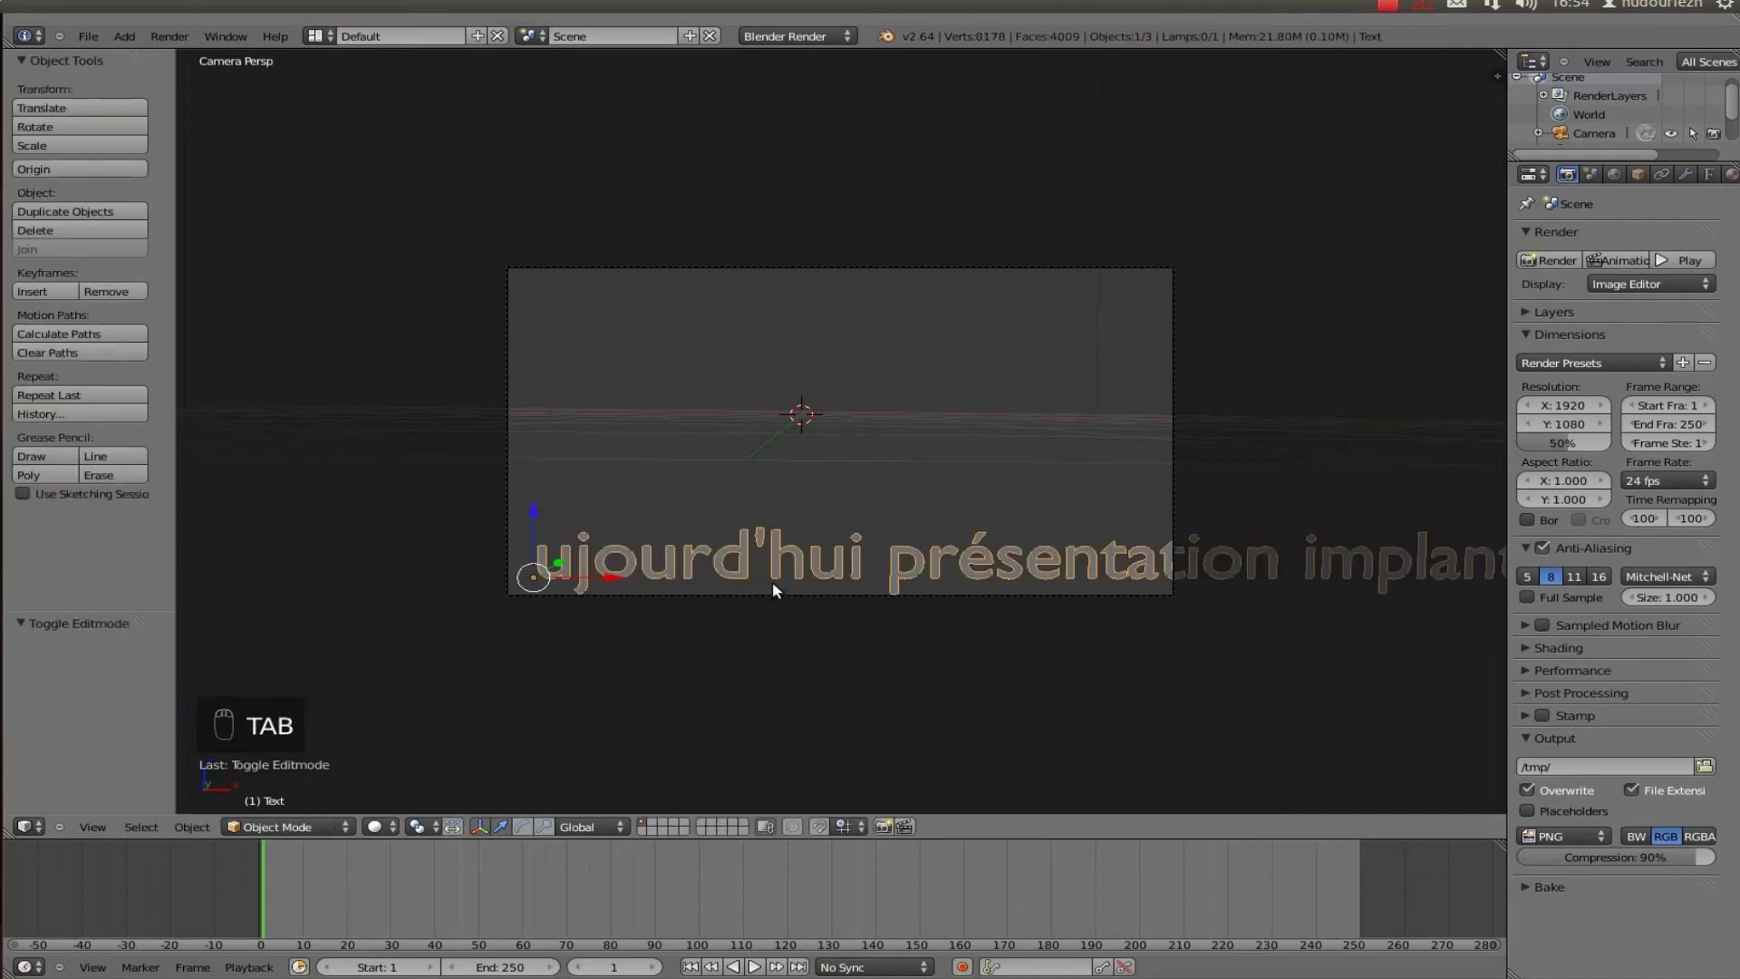
Step: Insert a capital "A" at the very beginning of the text so the first word reads "Aujourd'hui"
{"action": "scroll", "coordinate": [773, 580], "scroll_direction": "down", "scroll_amount": 2}
{"action": "key", "text": "Tab"}
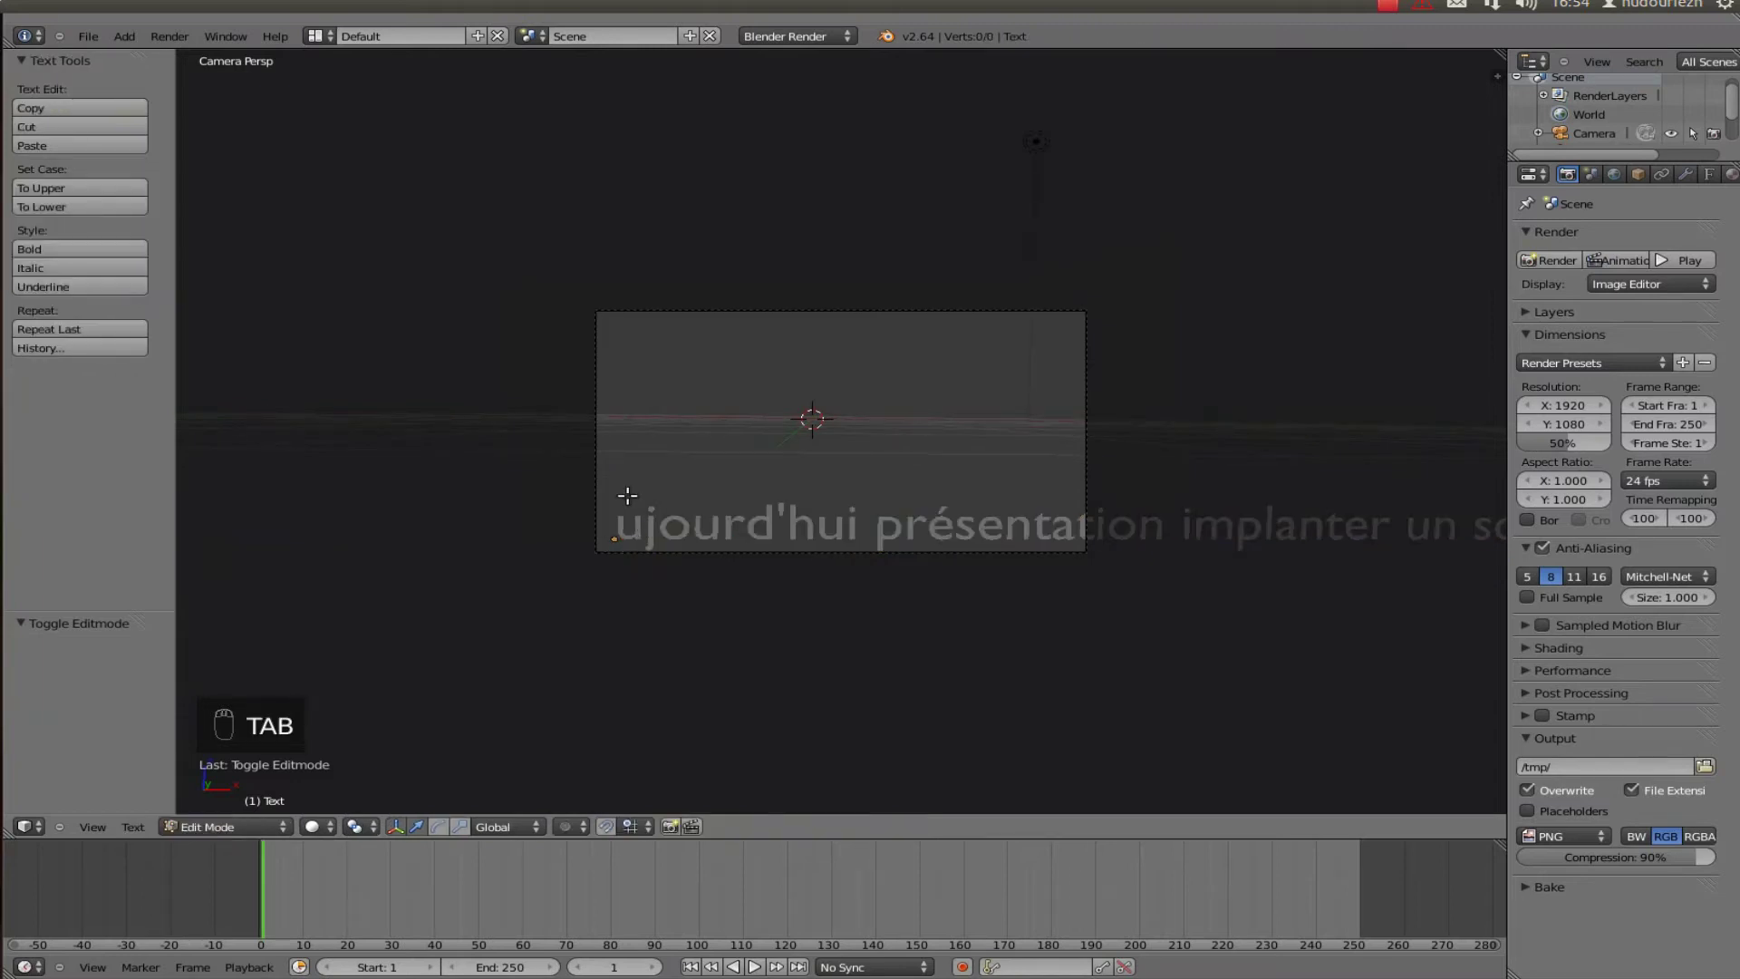
{"action": "key", "text": "Left"}
{"action": "key", "text": "Left"}
{"action": "key", "text": "Left"}
{"action": "key", "text": "Left"}
{"action": "key", "text": "Left"}
{"action": "key", "text": "Left"}
{"action": "key", "text": "Left"}
{"action": "key", "text": "Left"}
{"action": "key", "text": "Left"}
{"action": "key", "text": "Left"}
{"action": "key", "text": "Left"}
{"action": "key", "text": "Left"}
{"action": "key", "text": "Left"}
{"action": "key", "text": "Left"}
{"action": "key", "text": "Left"}
{"action": "key", "text": "Left"}
{"action": "key", "text": "Left"}
{"action": "key", "text": "Left"}
{"action": "key", "text": "Left"}
{"action": "key", "text": "Left"}
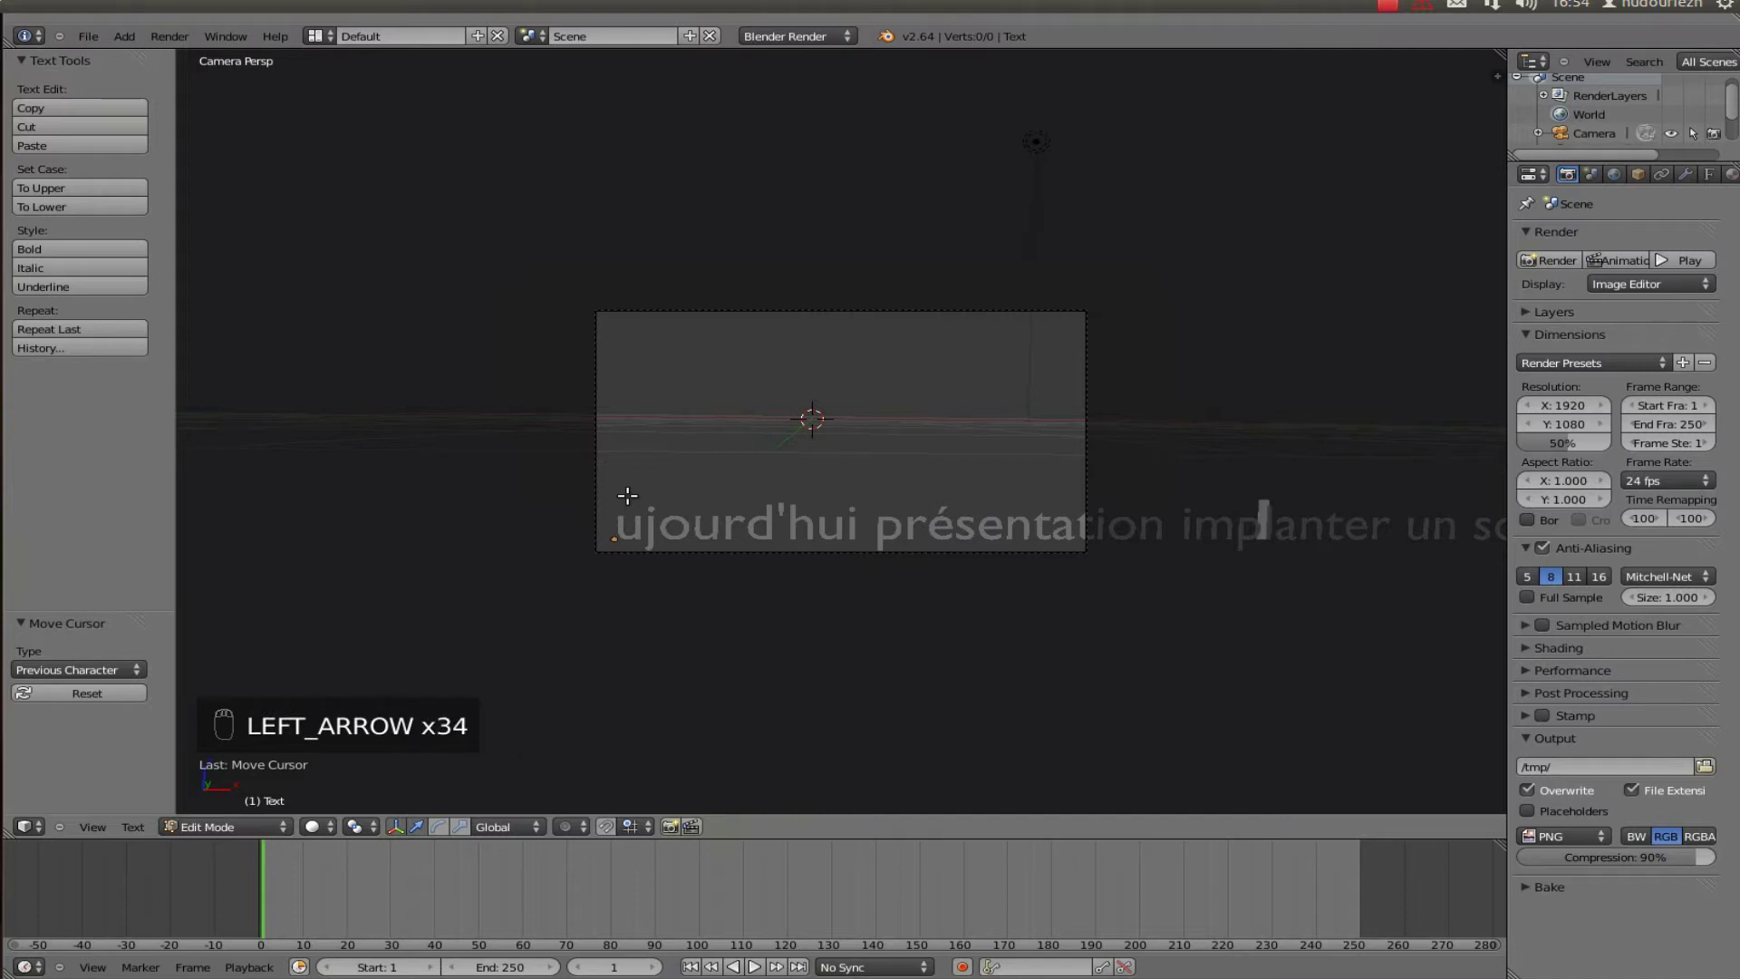
{"action": "key", "text": "Left"}
{"action": "key", "text": "Left"}
{"action": "key", "text": "Left"}
{"action": "key", "text": "Left"}
{"action": "key", "text": "Left"}
{"action": "key", "text": "Left"}
{"action": "key", "text": "Left"}
{"action": "key", "text": "Left"}
{"action": "key", "text": "Left"}
{"action": "key", "text": "Left"}
{"action": "key", "text": "Left"}
{"action": "key", "text": "Left"}
{"action": "key", "text": "Left"}
{"action": "key", "text": "Left"}
{"action": "key", "text": "Left"}
{"action": "key", "text": "Left"}
{"action": "key", "text": "Left"}
{"action": "key", "text": "Left"}
{"action": "key", "text": "Left"}
{"action": "key", "text": "Left"}
{"action": "key", "text": "Left"}
{"action": "type", "text": "A"}
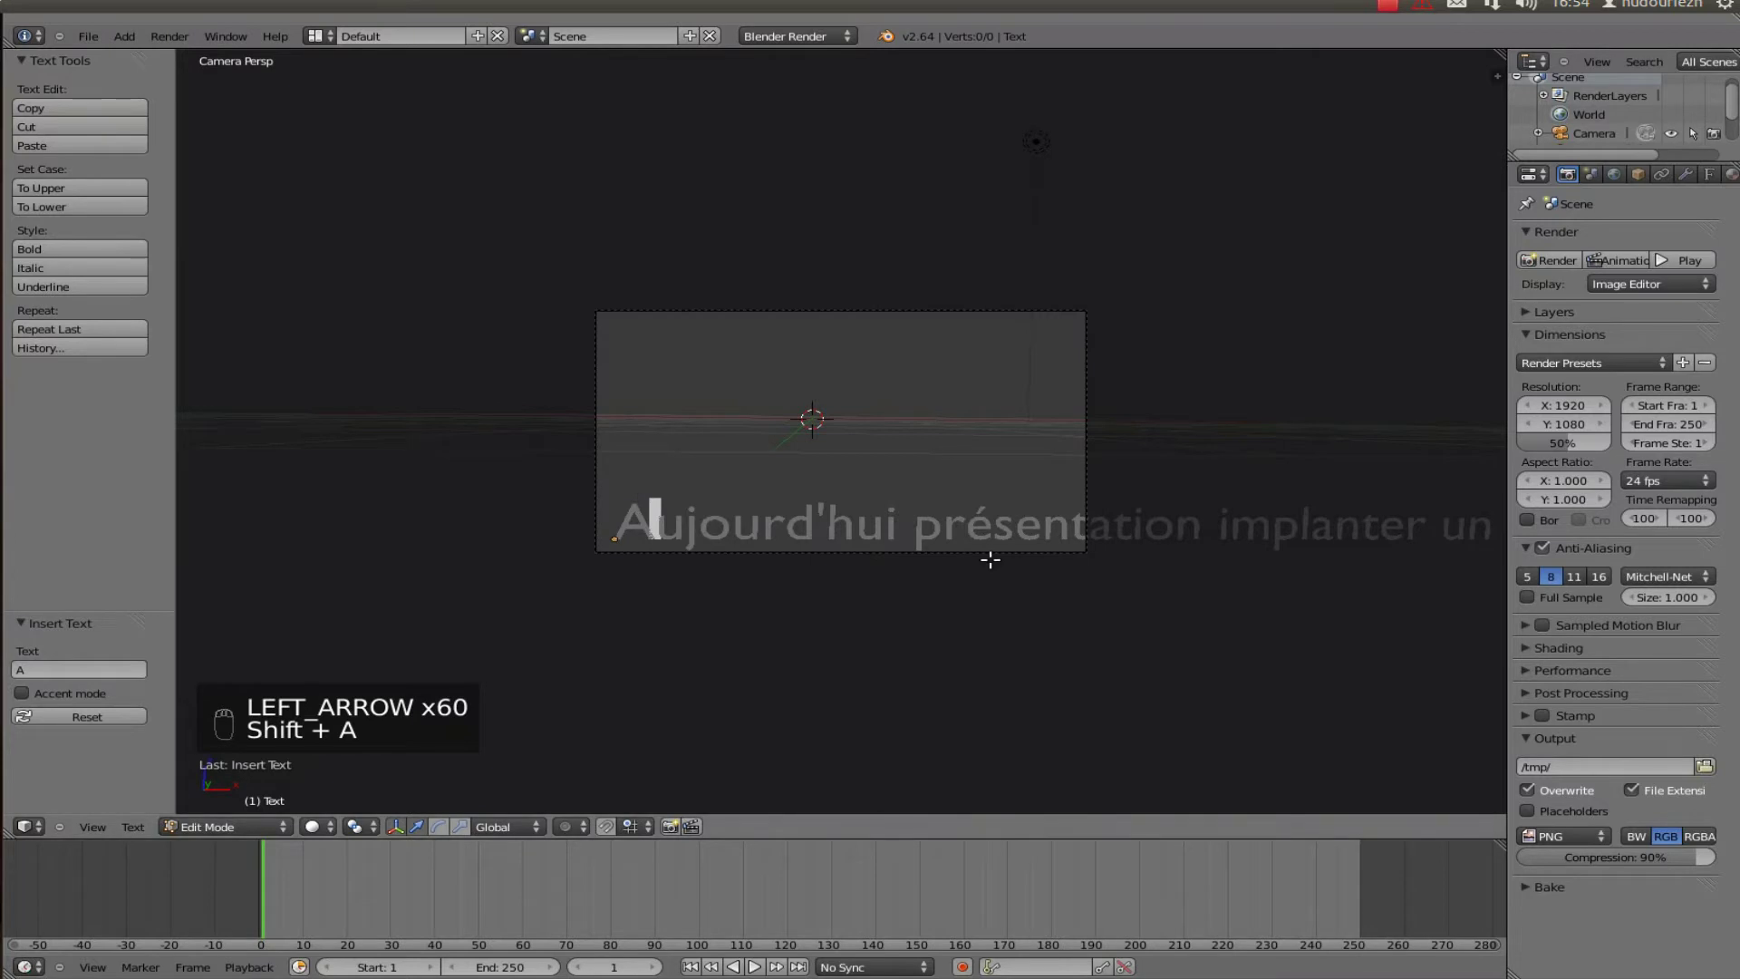
{"action": "key", "text": "Tab"}
Step: Scale the subtitle text down uniformly to fit the width of the camera frame
{"action": "key", "text": "s"}
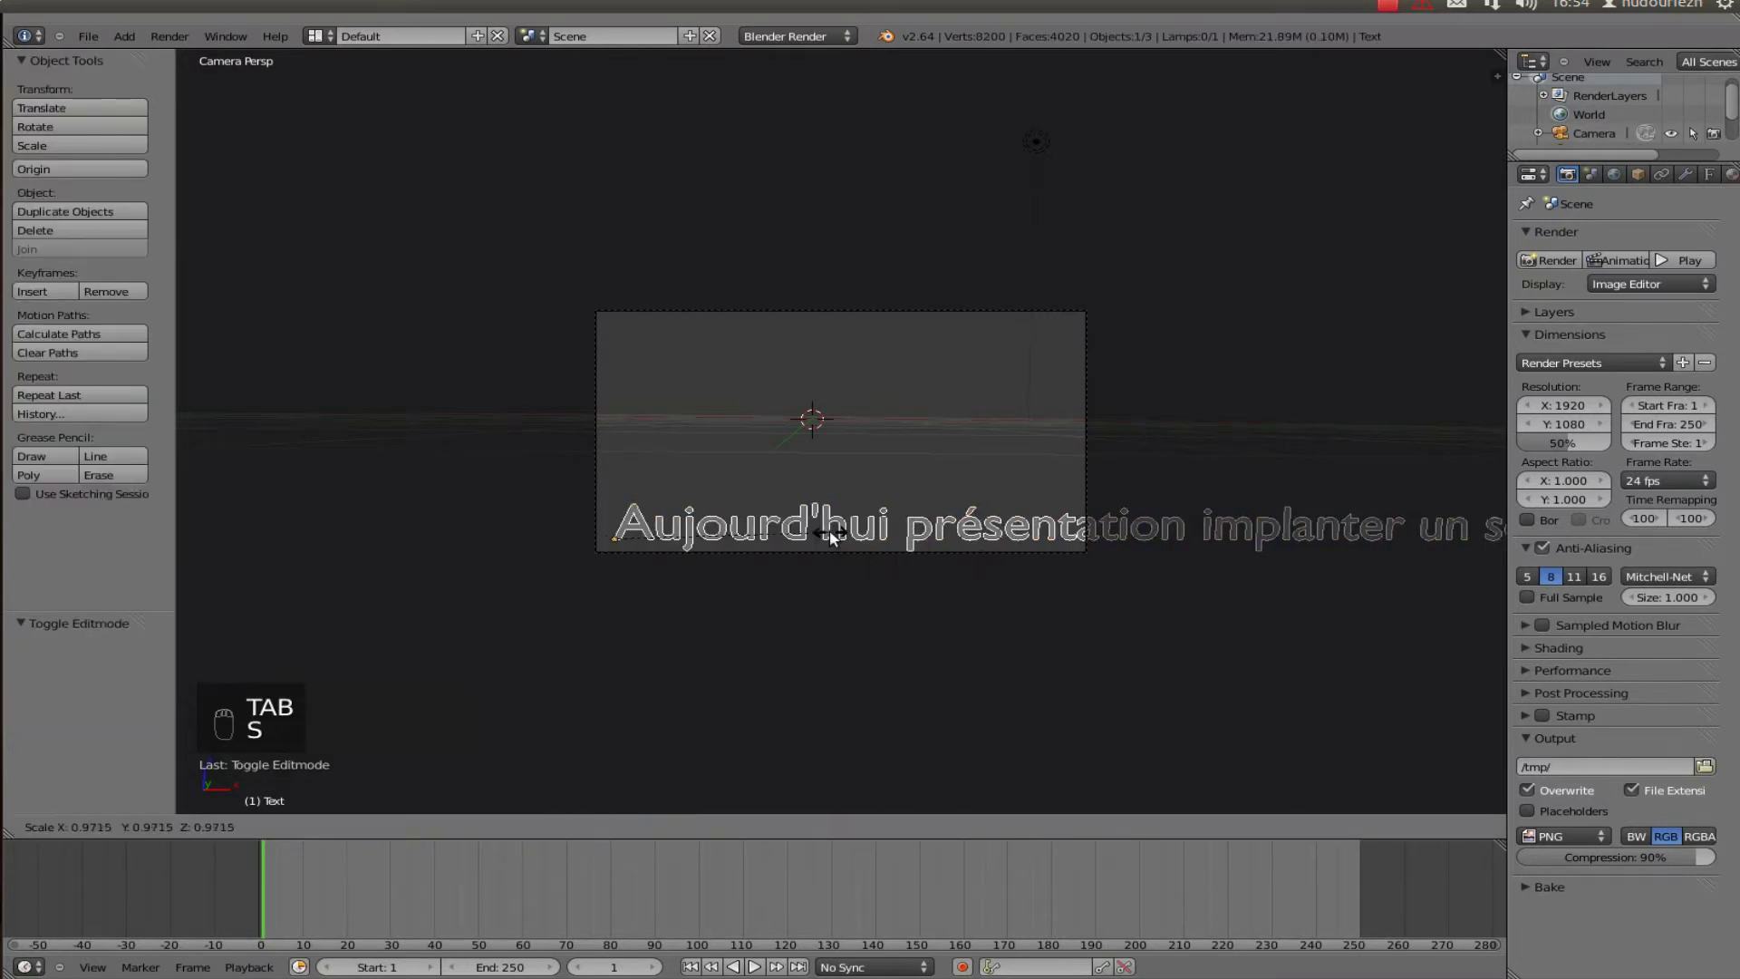
{"action": "left_click", "coordinate": [682, 539]}
{"action": "scroll", "coordinate": [689, 540], "scroll_direction": "up", "scroll_amount": 5}
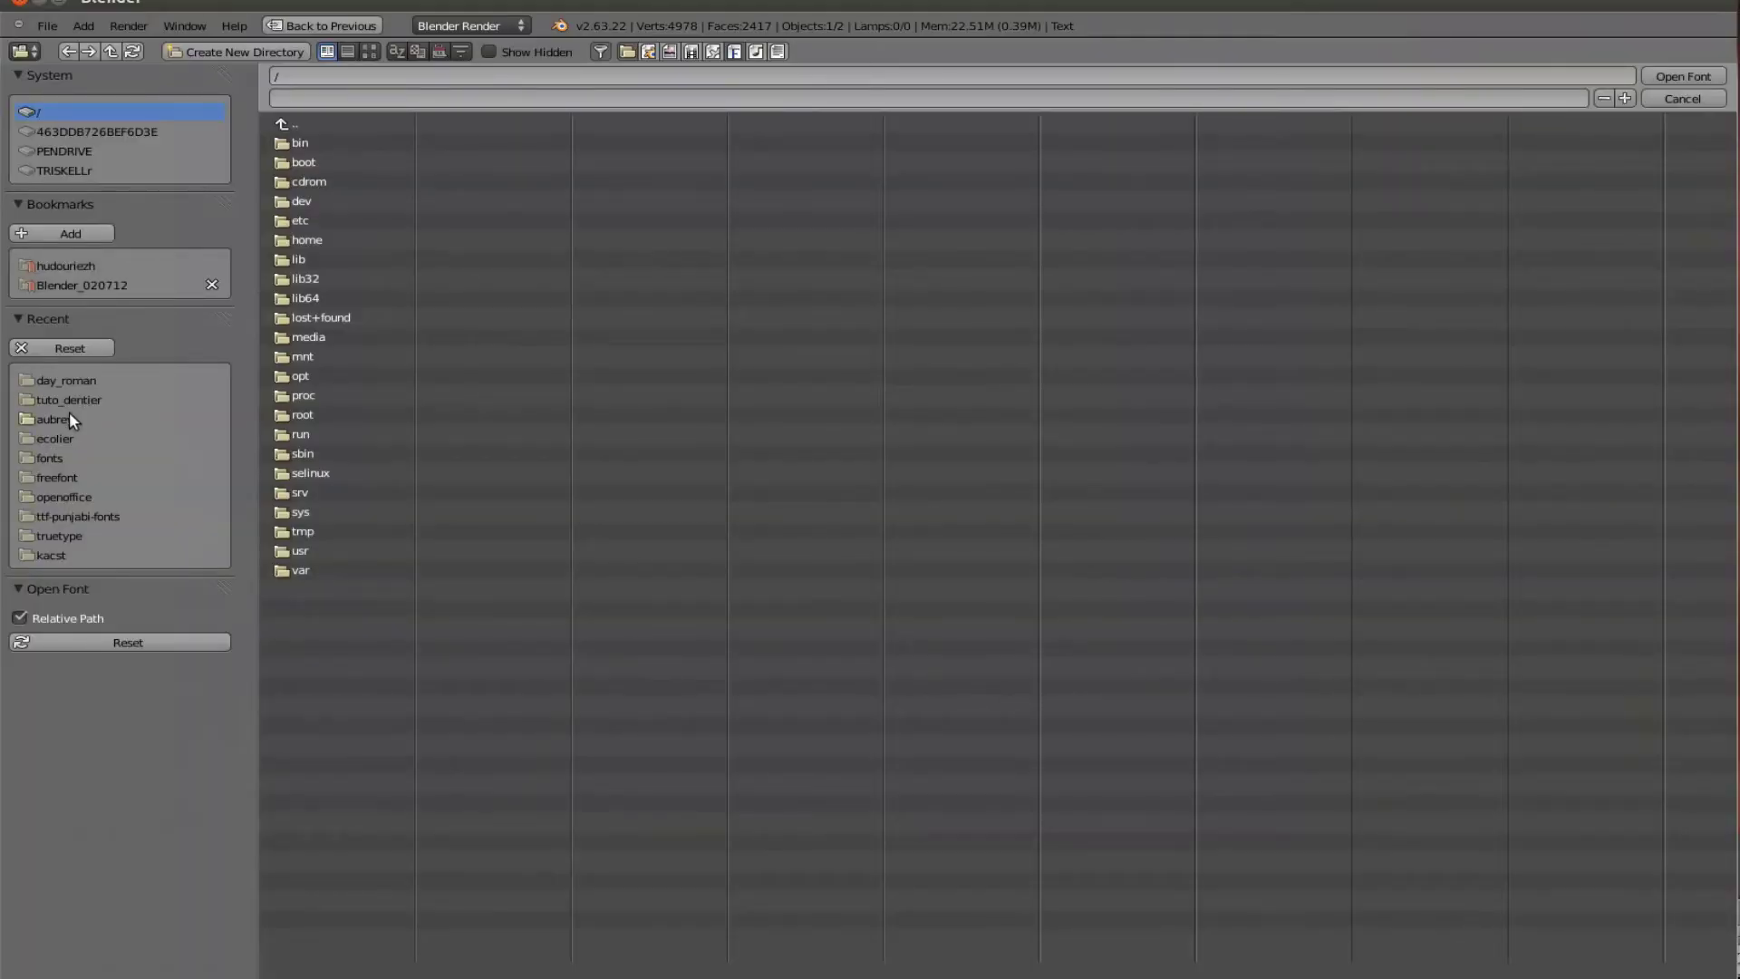
Step: Load DAYROM_X.ttf from the day_roman folder inside fonts as the text's regular font
{"action": "left_click", "coordinate": [50, 458]}
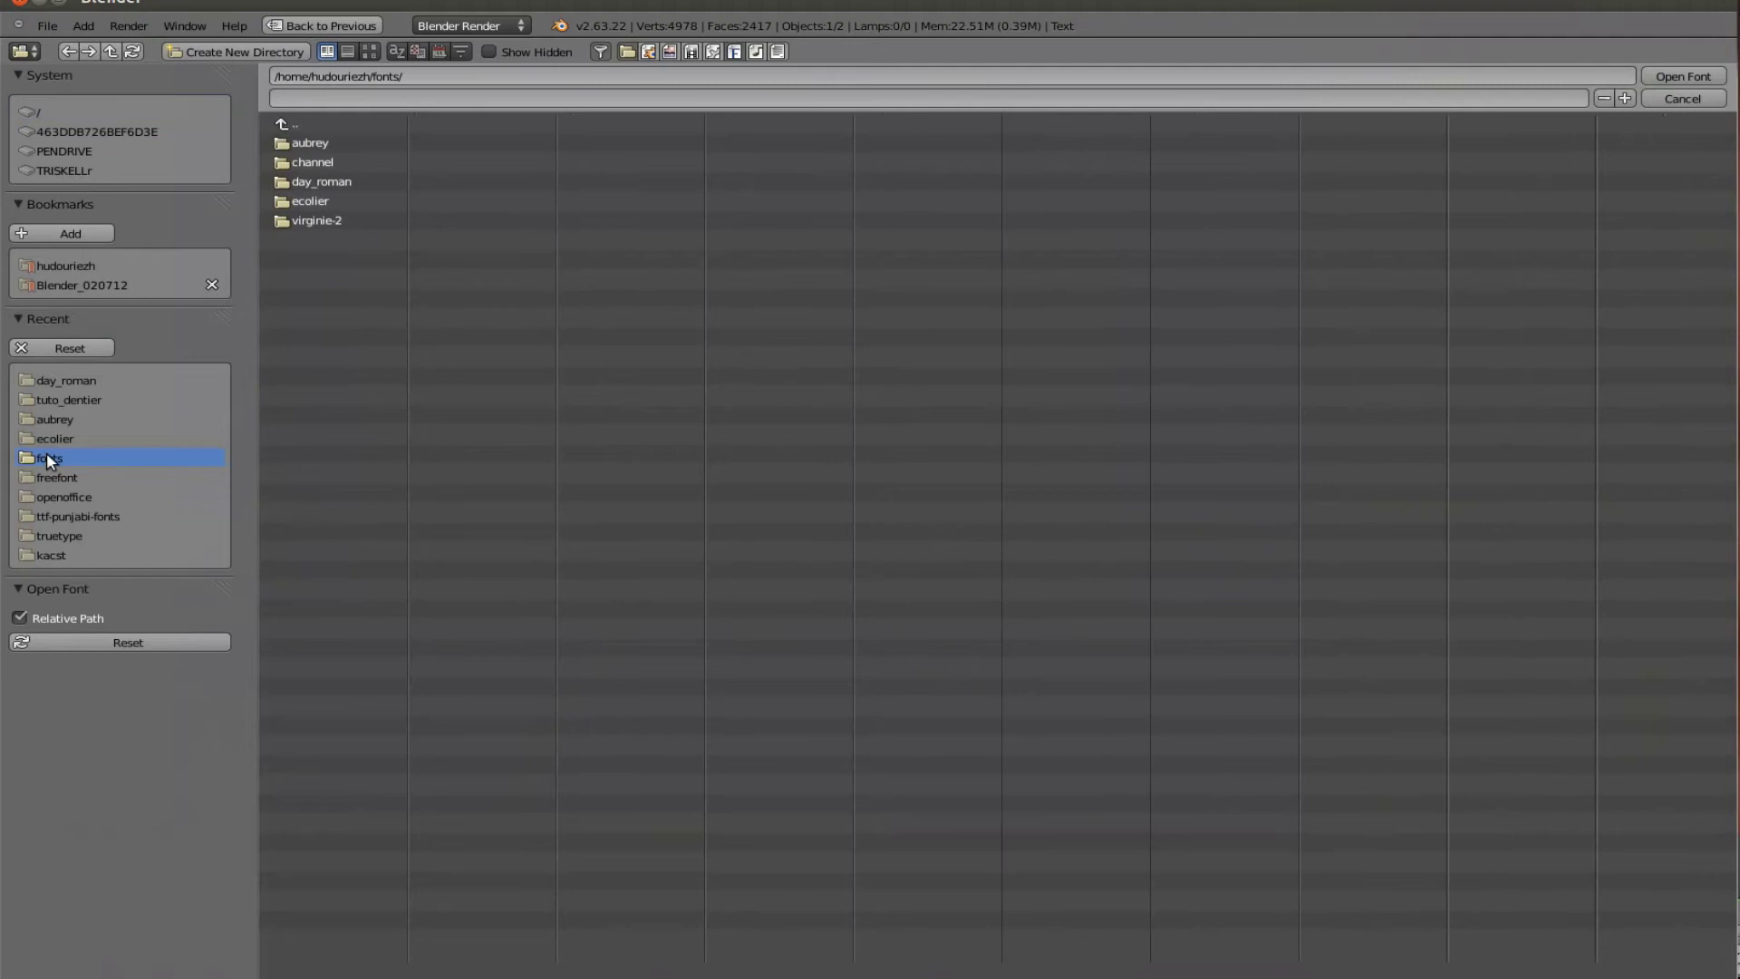
{"action": "left_click", "coordinate": [302, 182]}
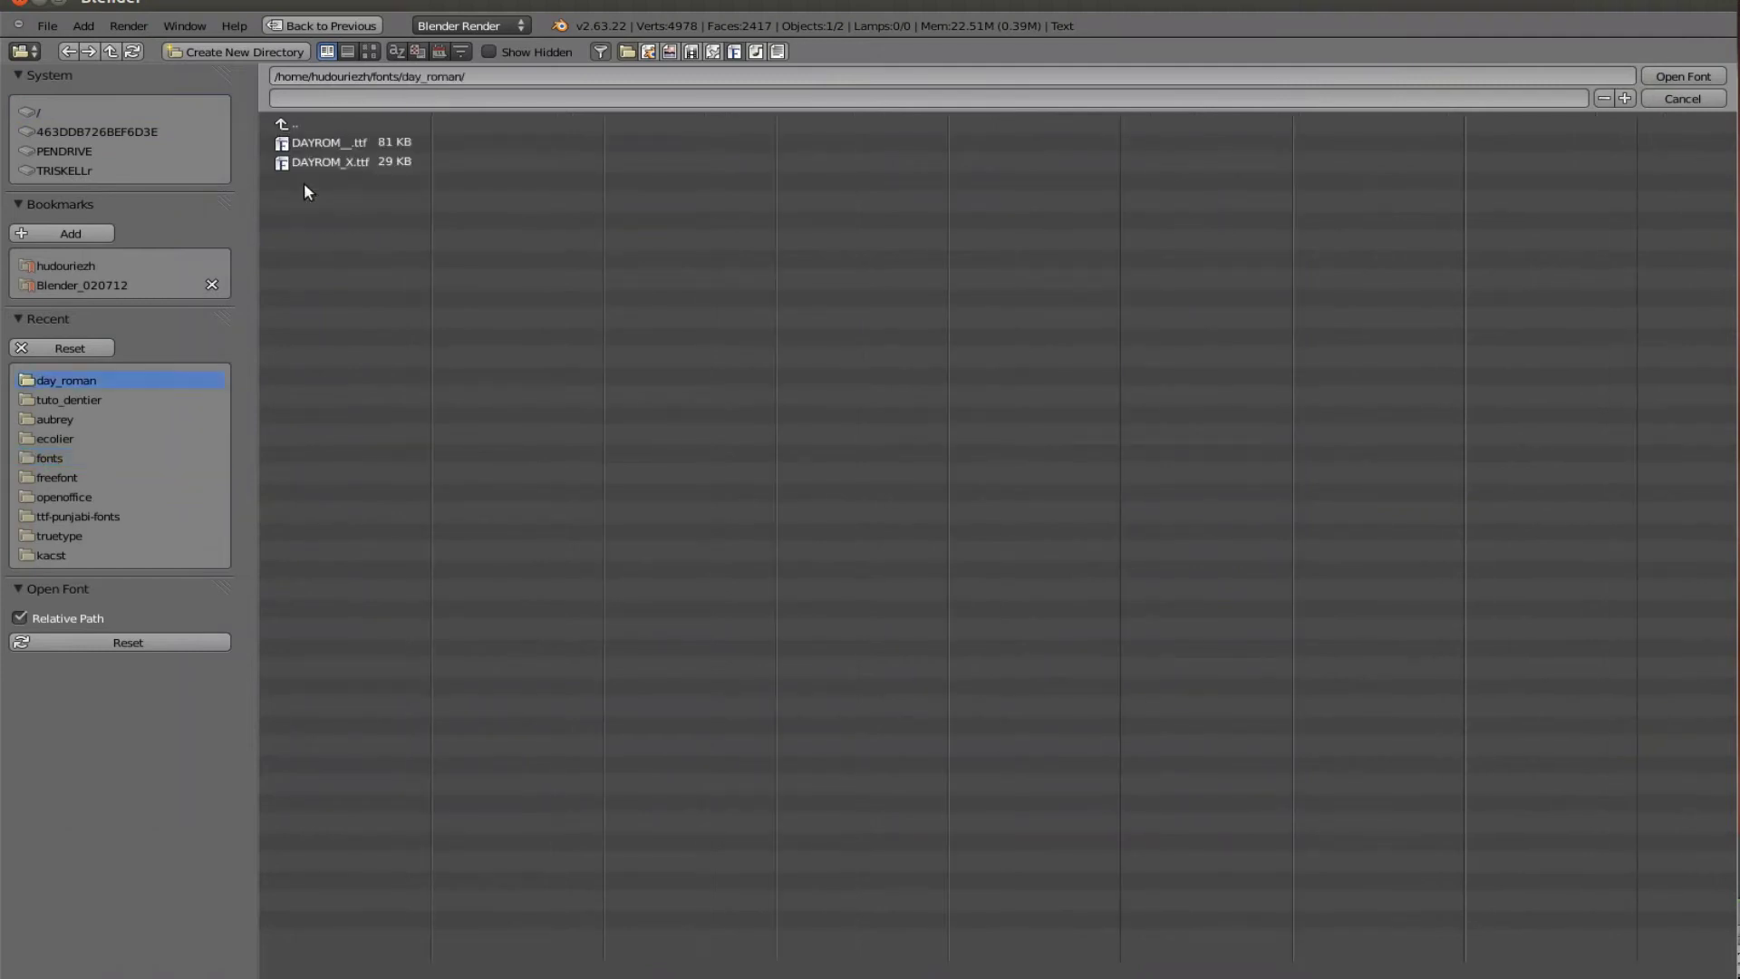
{"action": "left_click", "coordinate": [322, 162]}
{"action": "left_click", "coordinate": [1684, 76]}
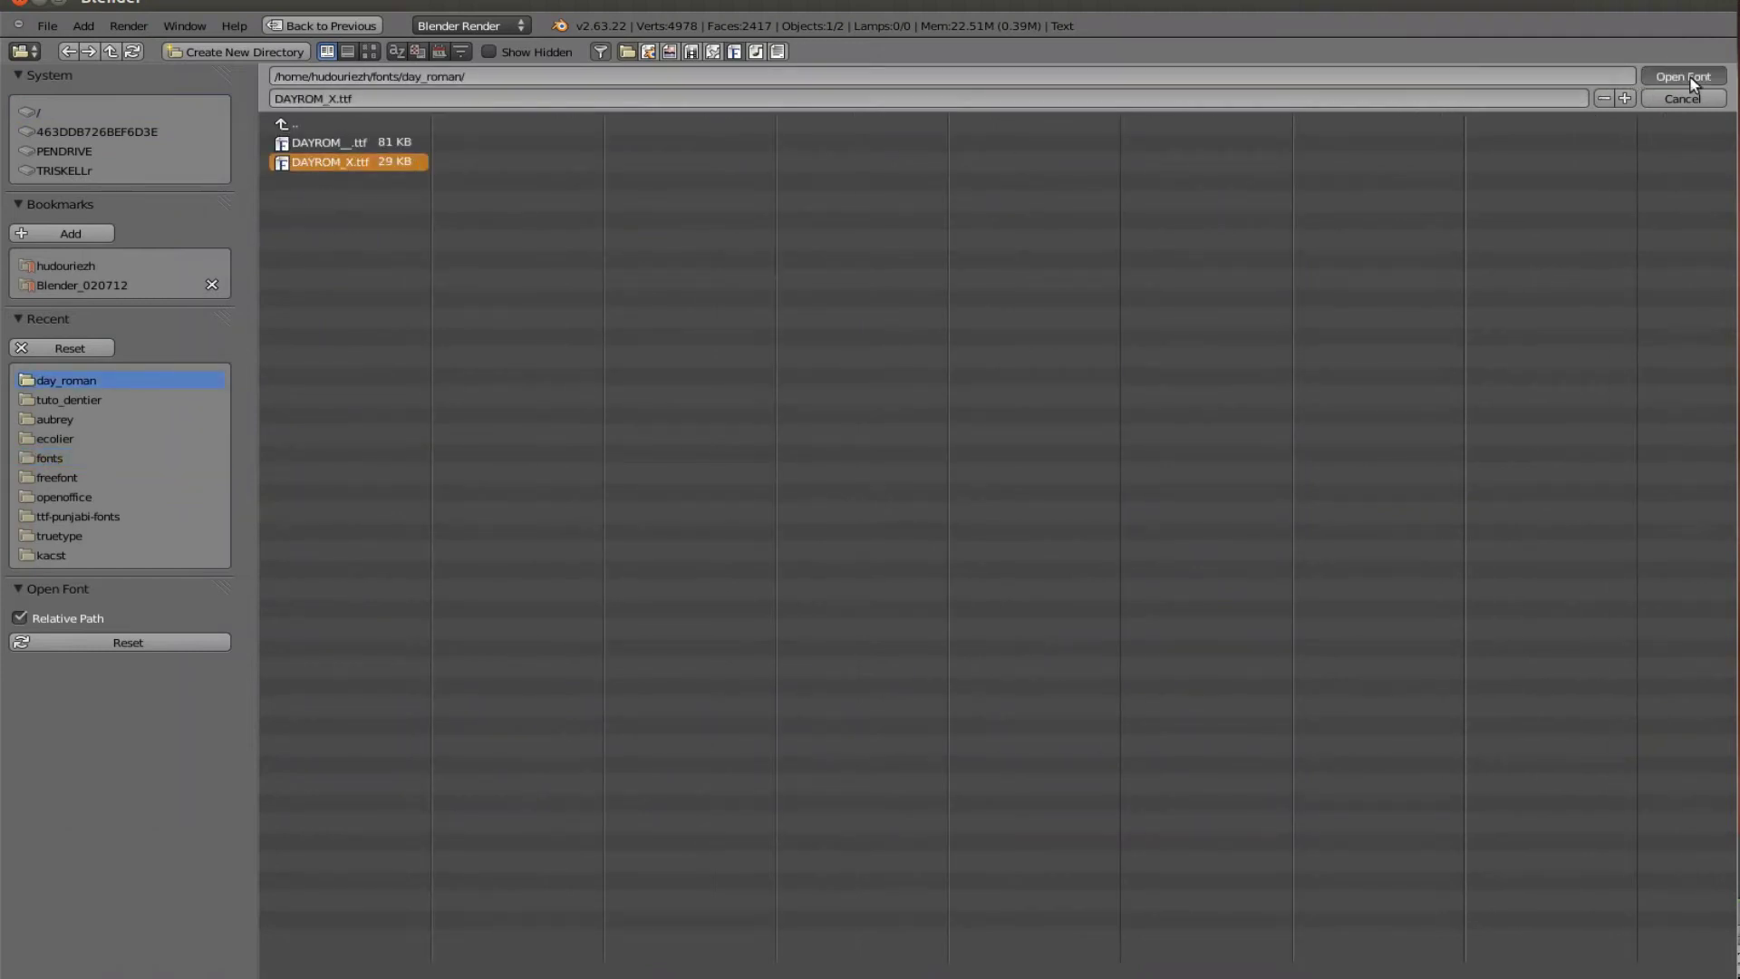
{"action": "key", "text": "Home"}
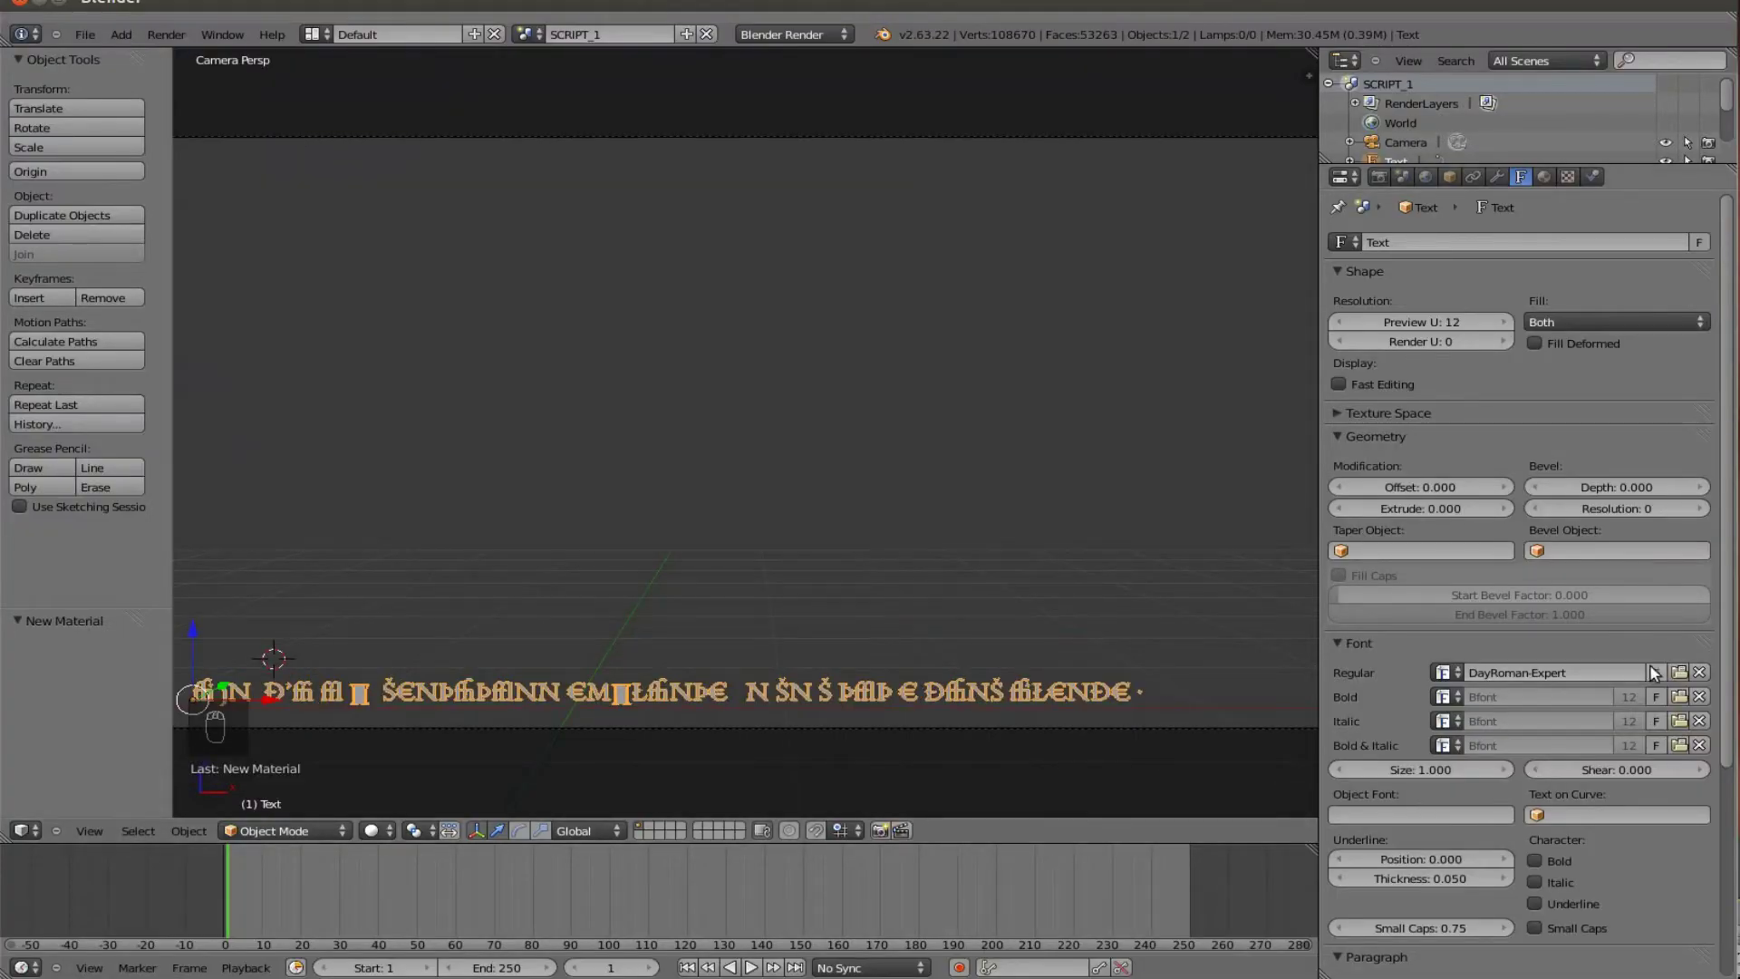
Step: Replace the text's regular font with DAYROM__.ttf from the day_roman folder
{"action": "left_click", "coordinate": [1679, 672]}
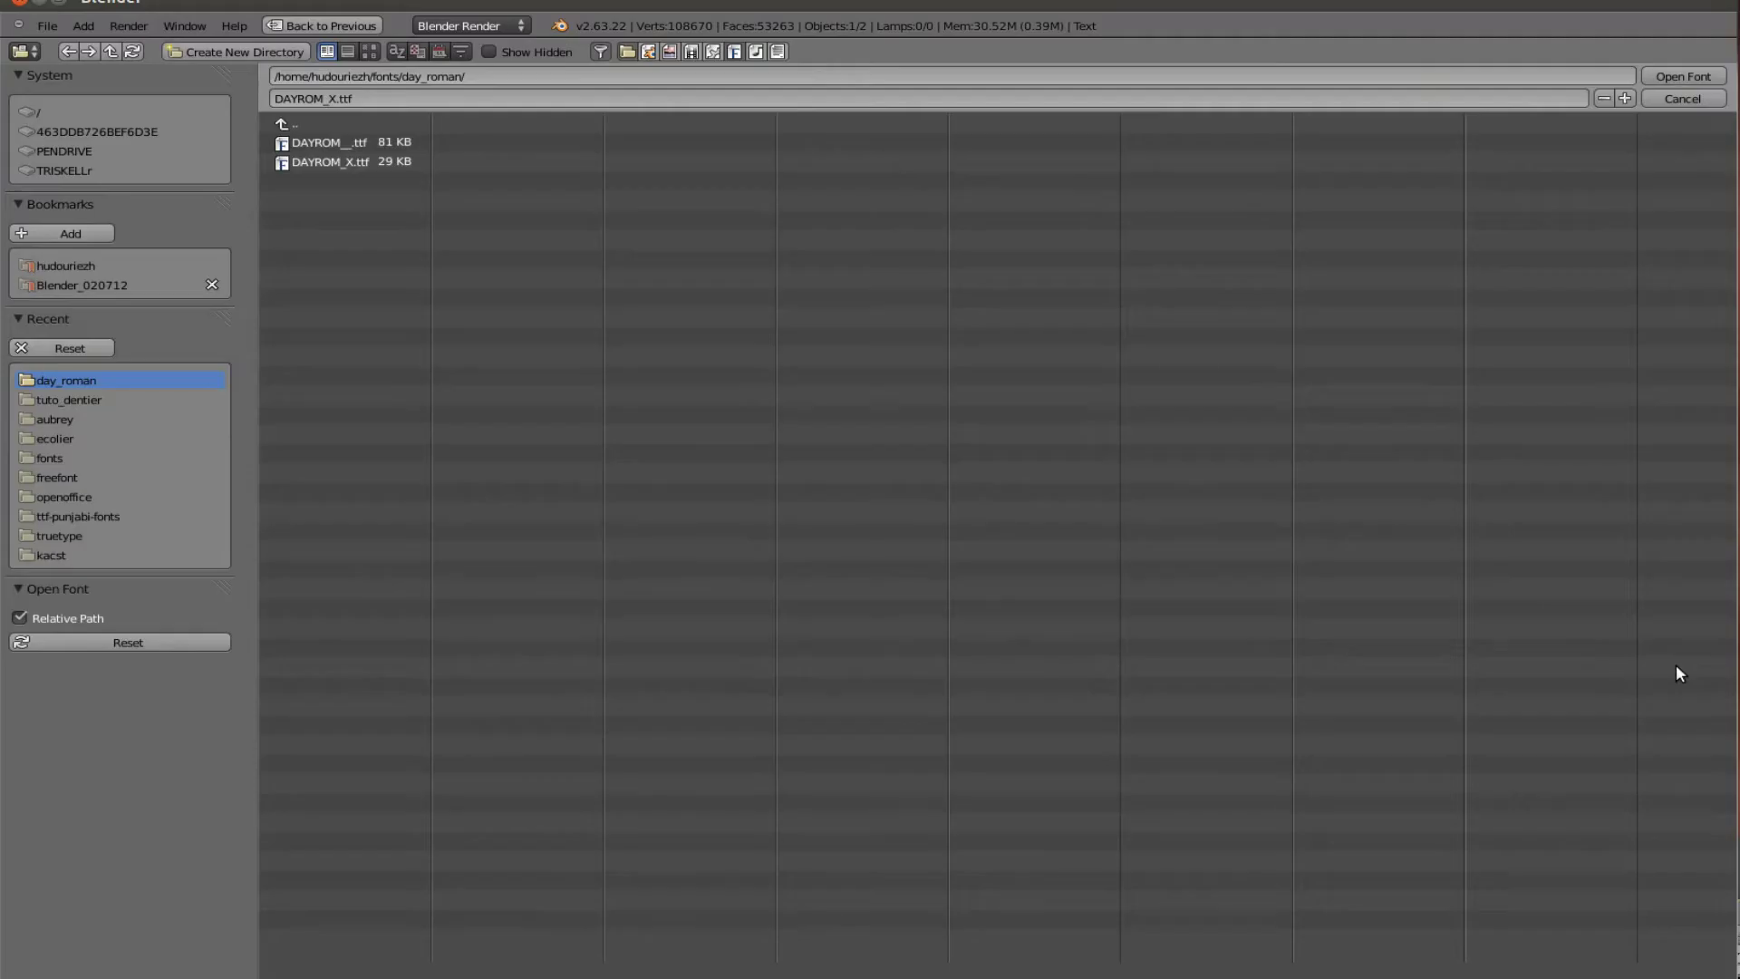
{"action": "left_click", "coordinate": [318, 141]}
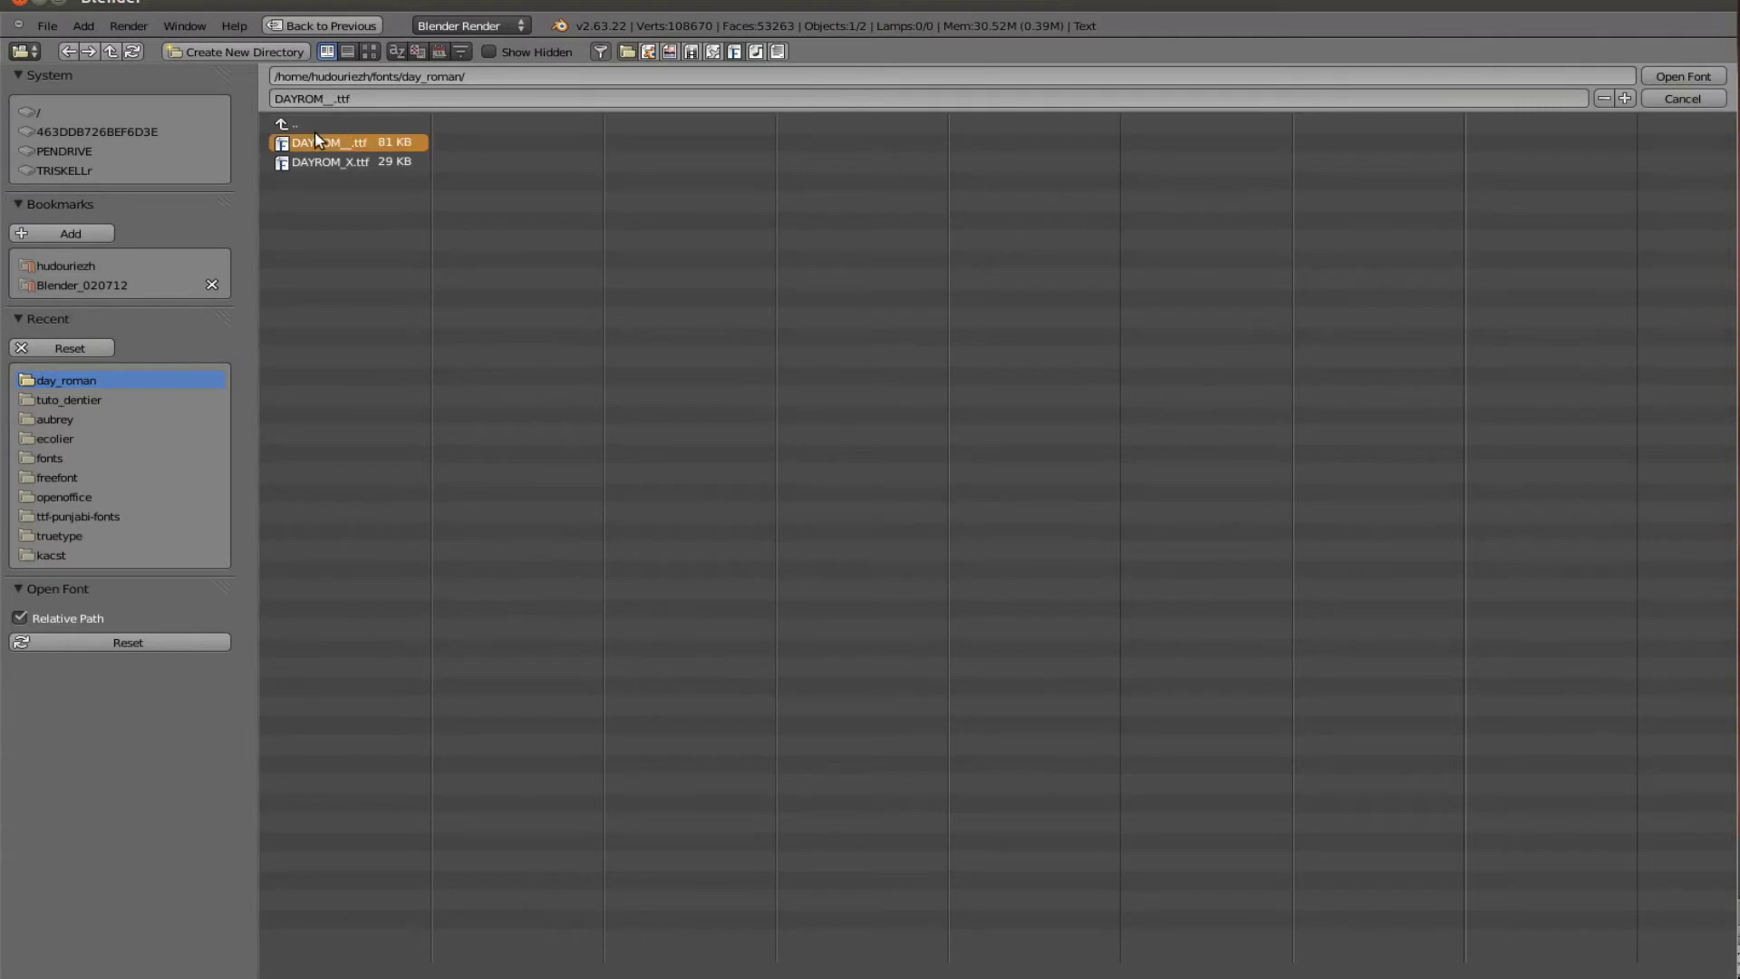
{"action": "left_click", "coordinate": [1688, 73]}
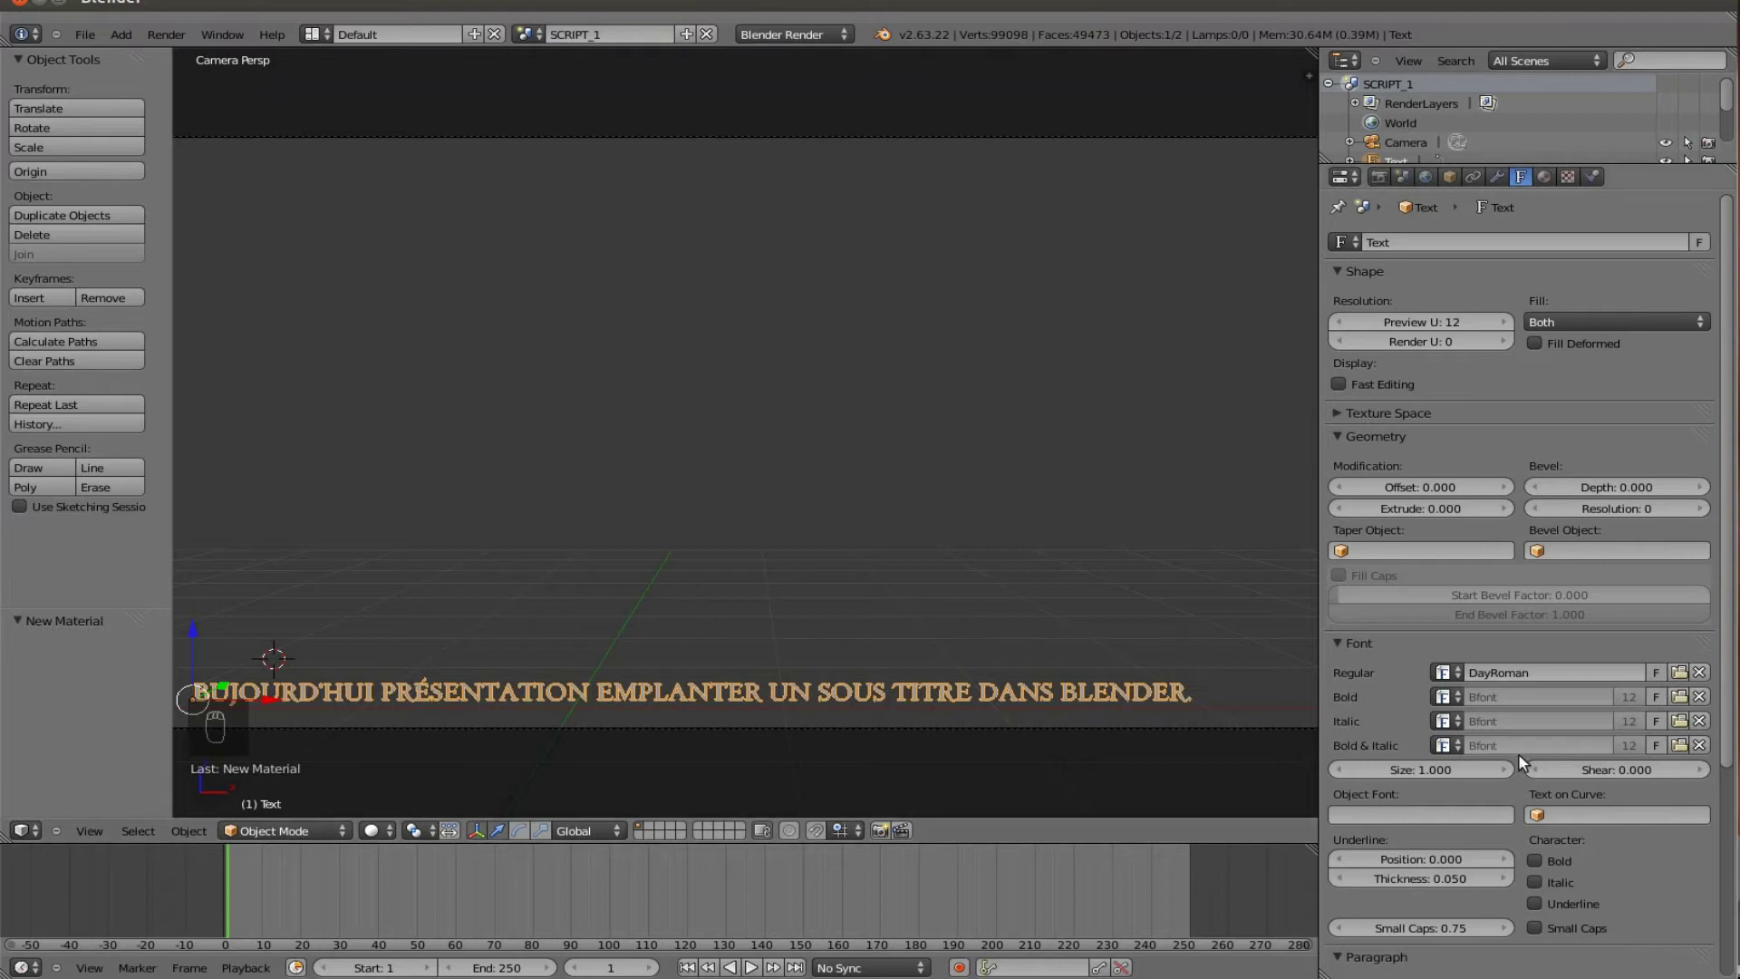
Step: Switch to the dafont.com page in the browser, look through the Script > Graffiti fonts, and return to Blender
{"action": "key", "text": "alt+Tab"}
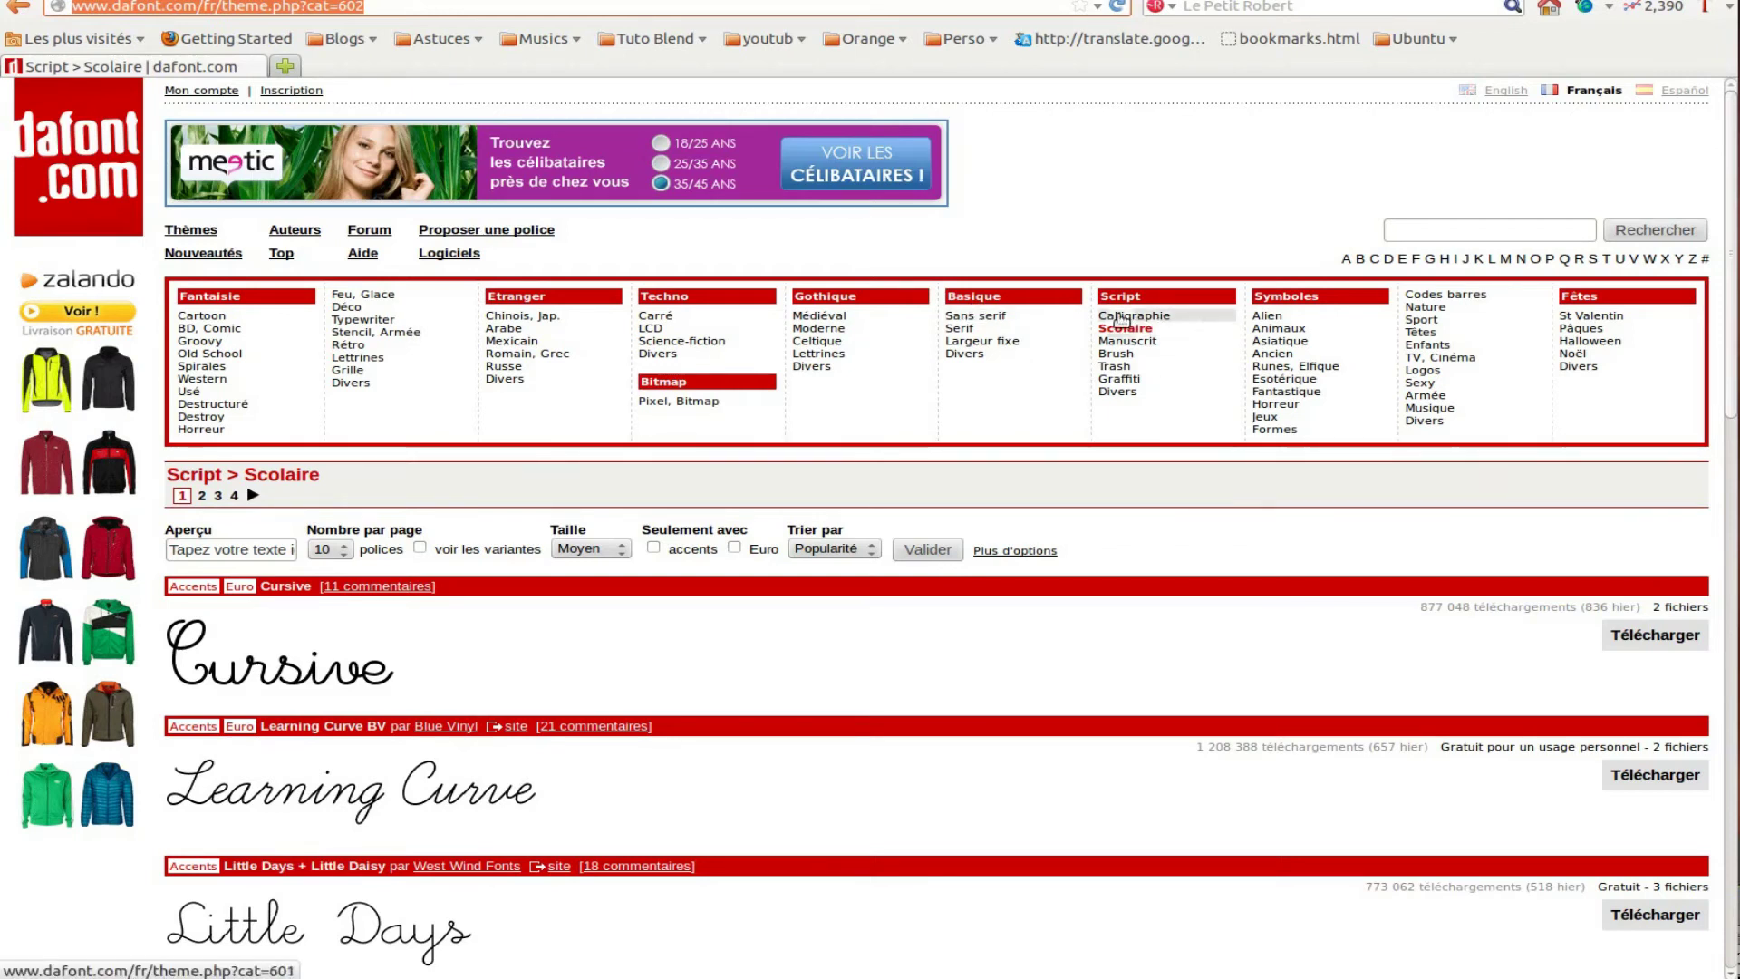
{"action": "left_click", "coordinate": [1120, 379]}
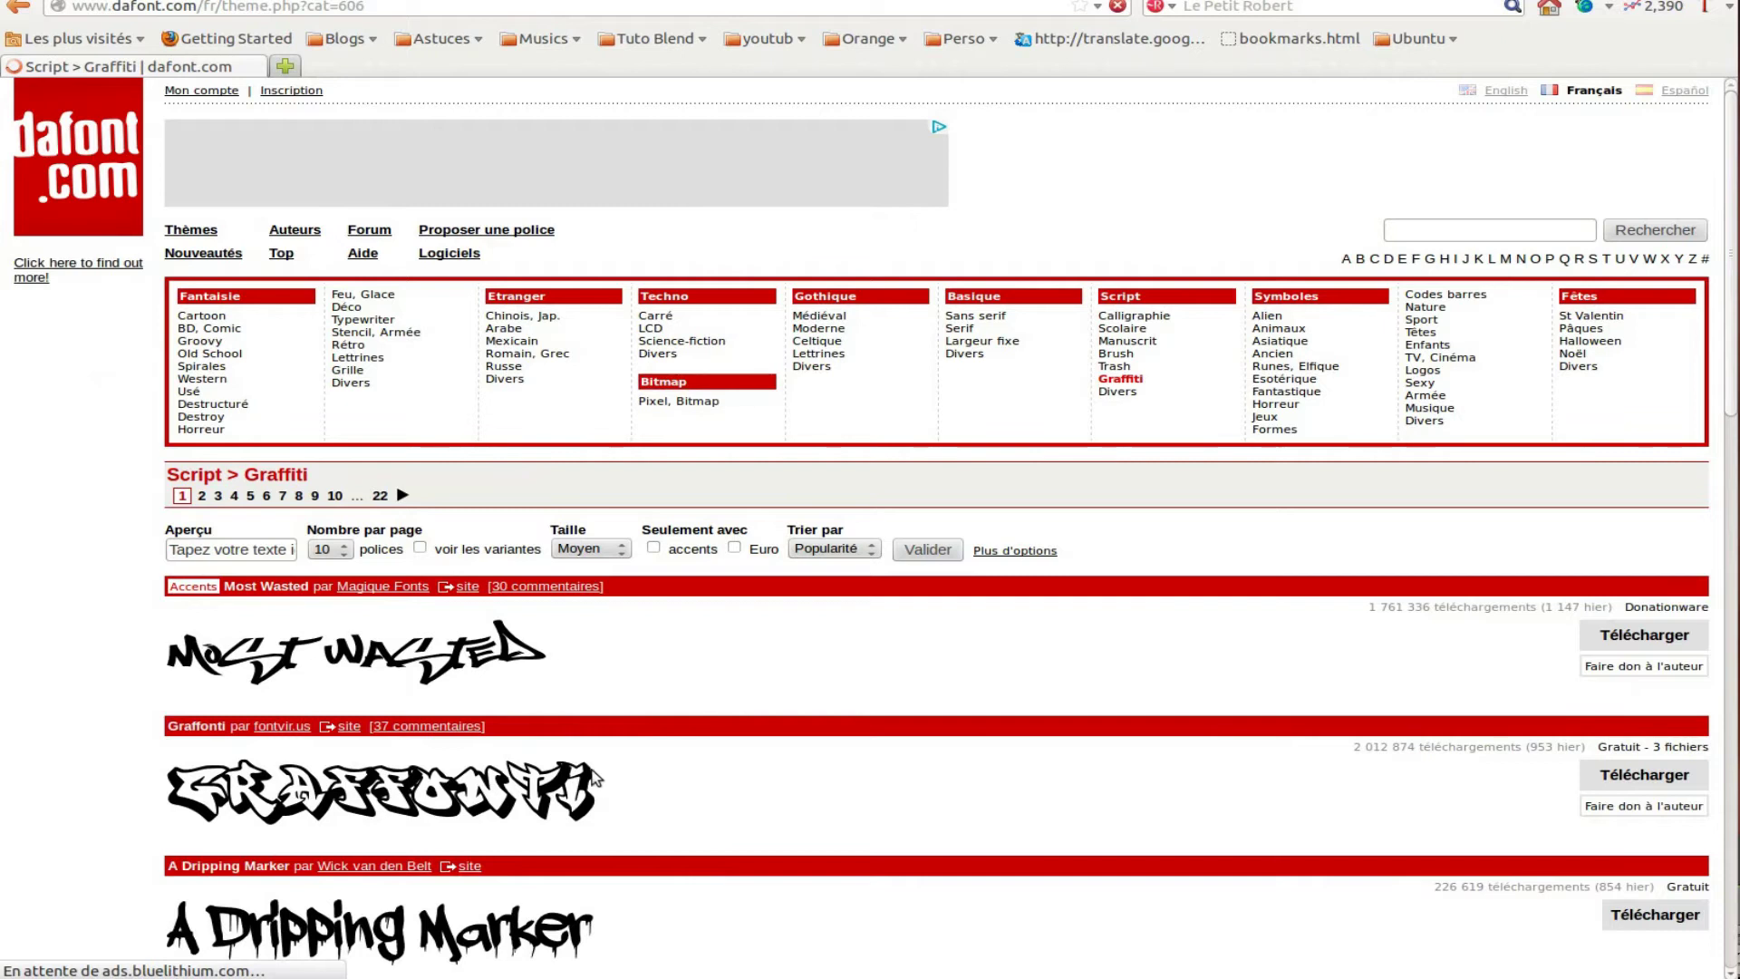
{"action": "scroll", "coordinate": [850, 849], "scroll_direction": "down", "scroll_amount": 2}
{"action": "scroll", "coordinate": [668, 746], "scroll_direction": "up", "scroll_amount": 4}
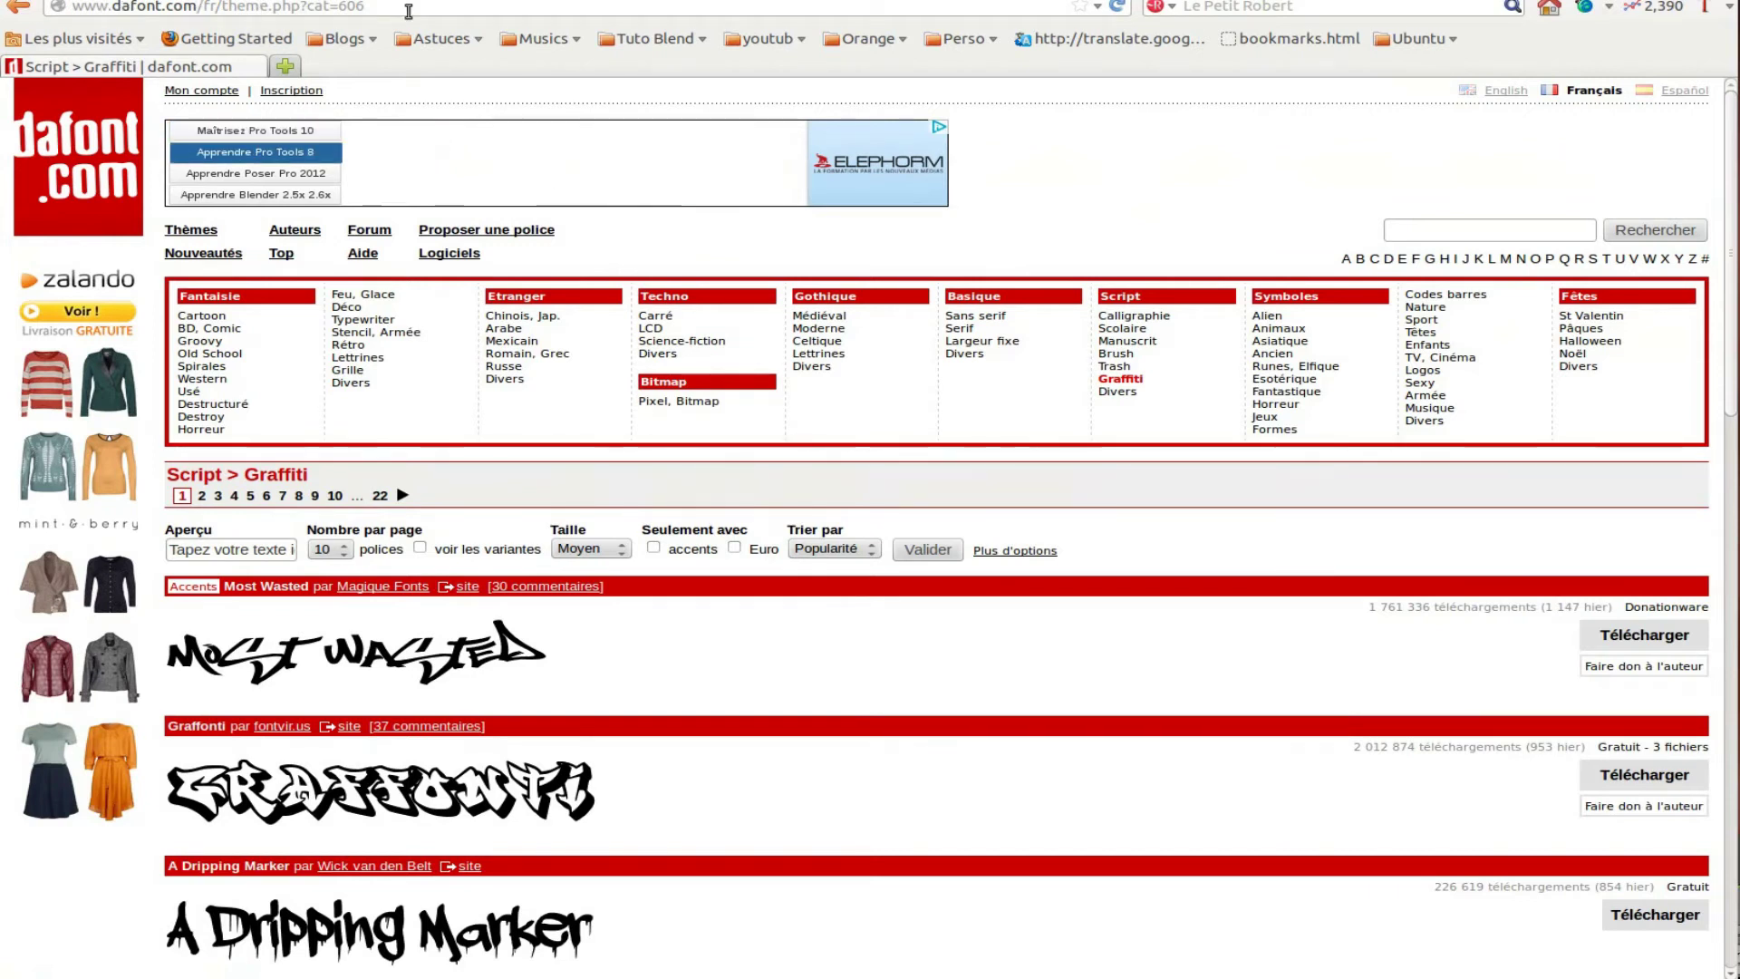
{"action": "left_click", "coordinate": [104, 6]}
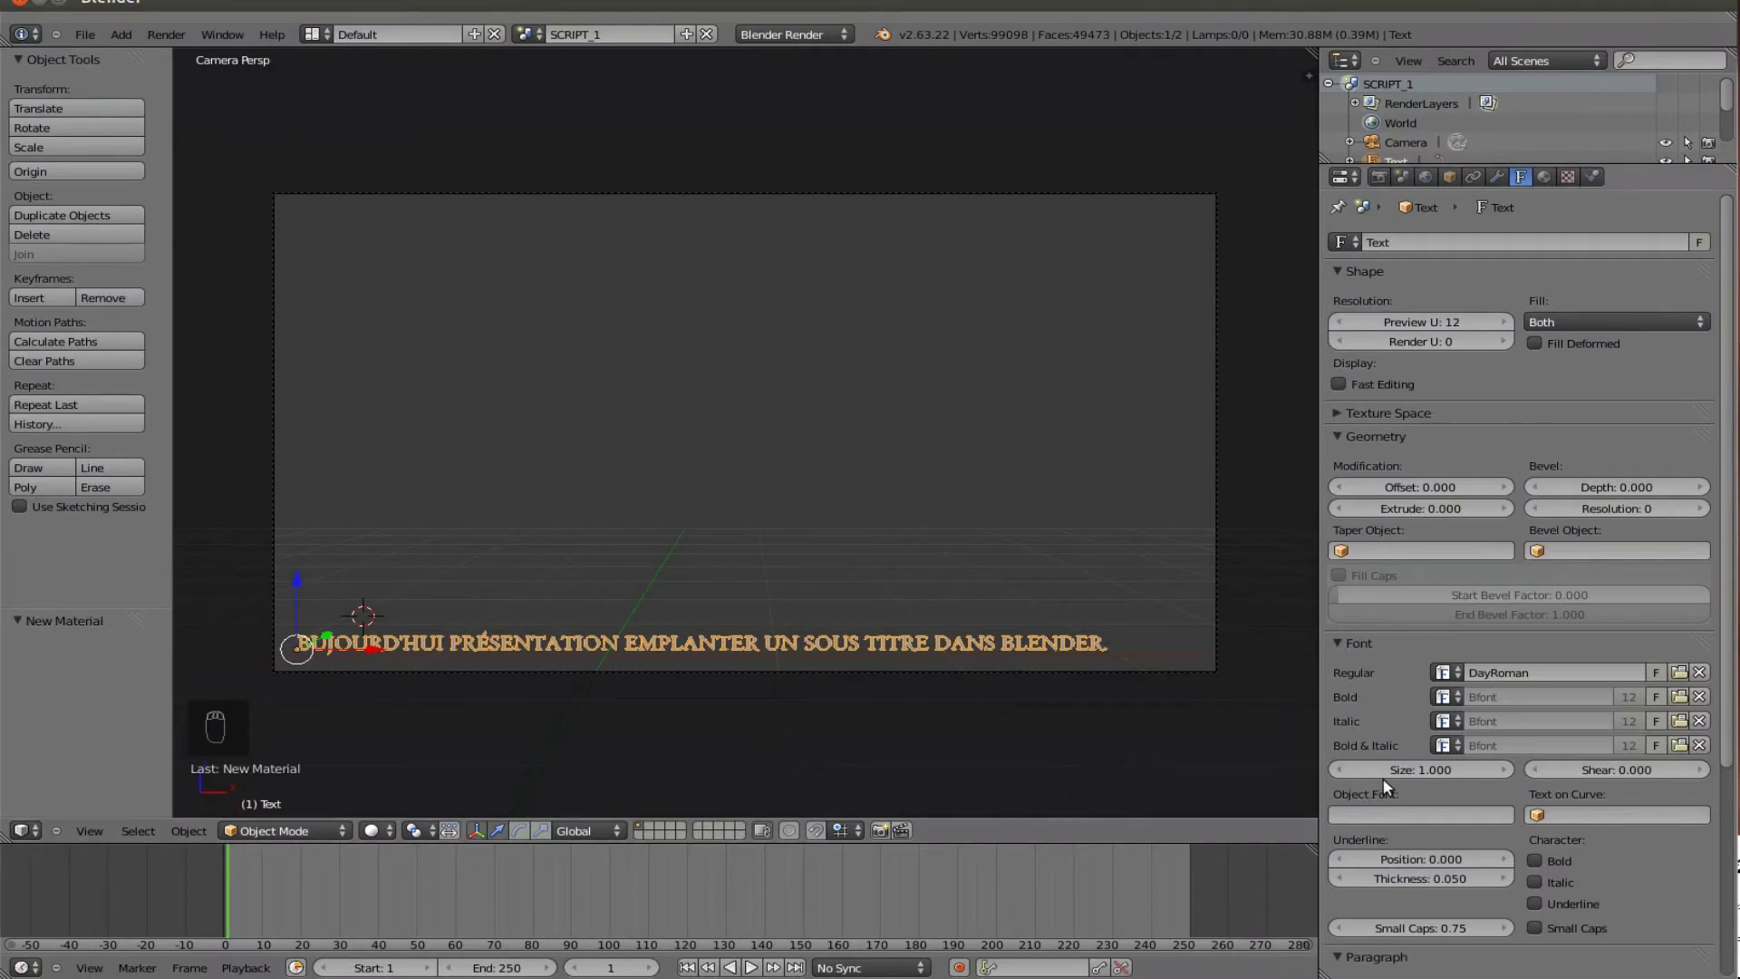
Step: Try a different underline position for the text and reset it to 0
{"action": "left_click", "coordinate": [1436, 858]}
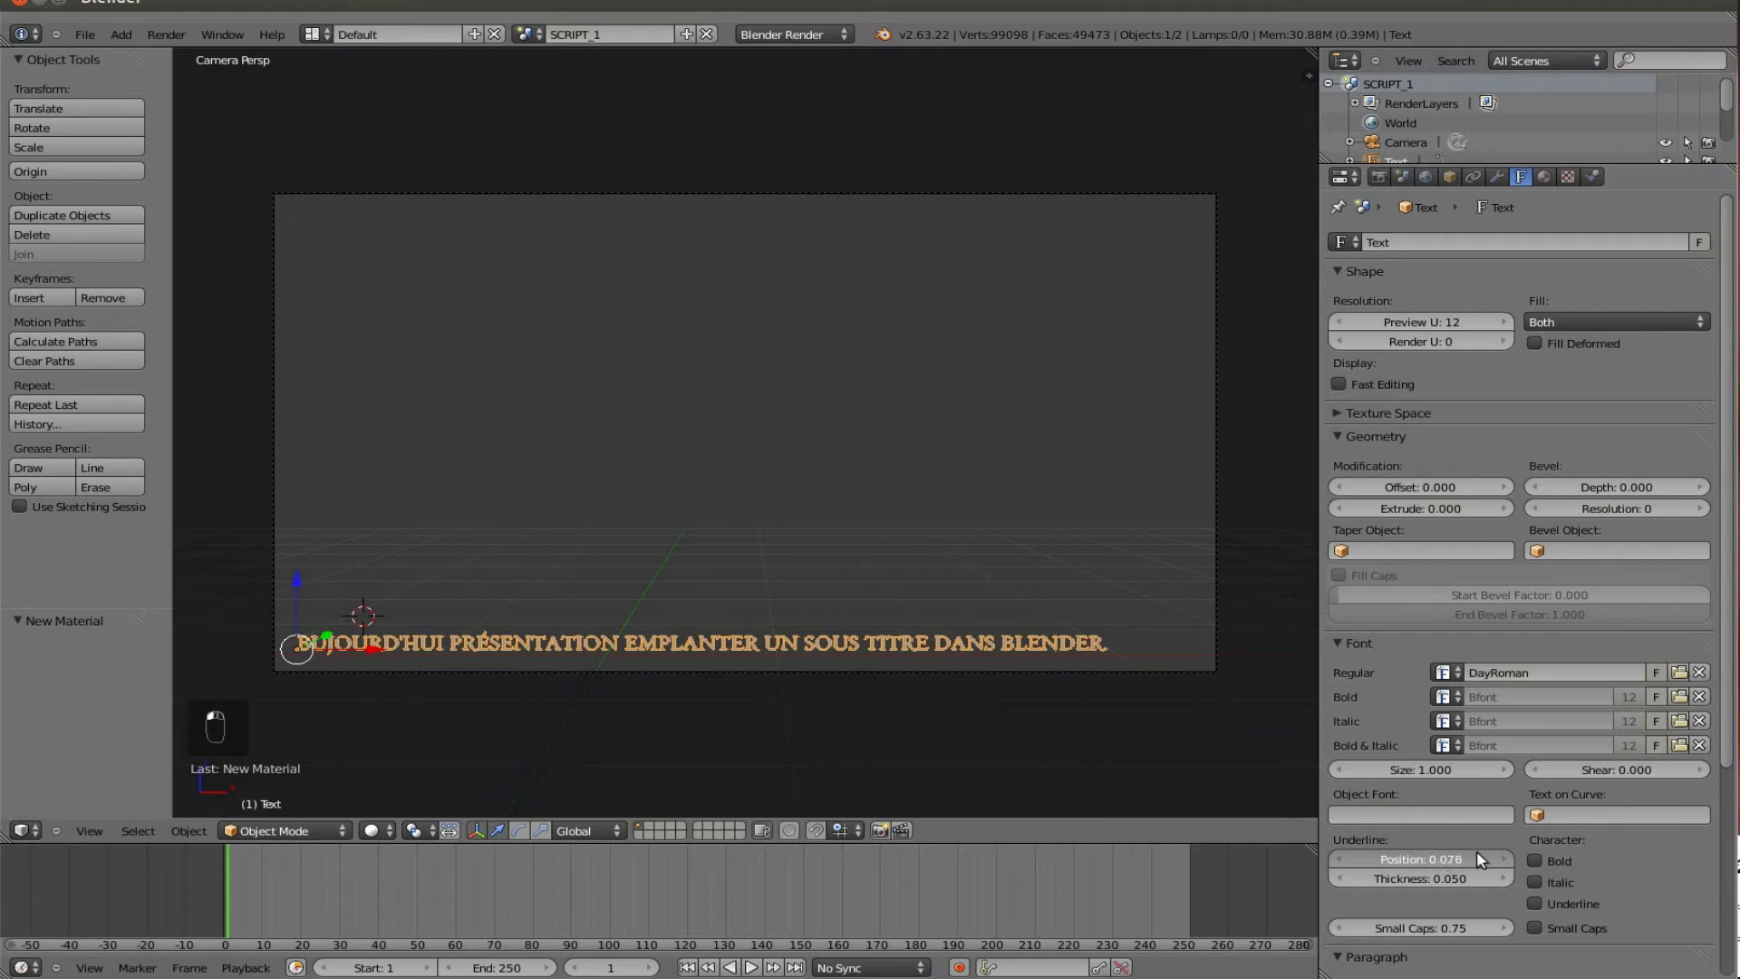
{"action": "left_click_drag", "start_coordinate": [1477, 858], "coordinate": [1423, 855]}
{"action": "left_click", "coordinate": [1430, 856]}
{"action": "type", "text": "0"}
{"action": "key", "text": "Return"}
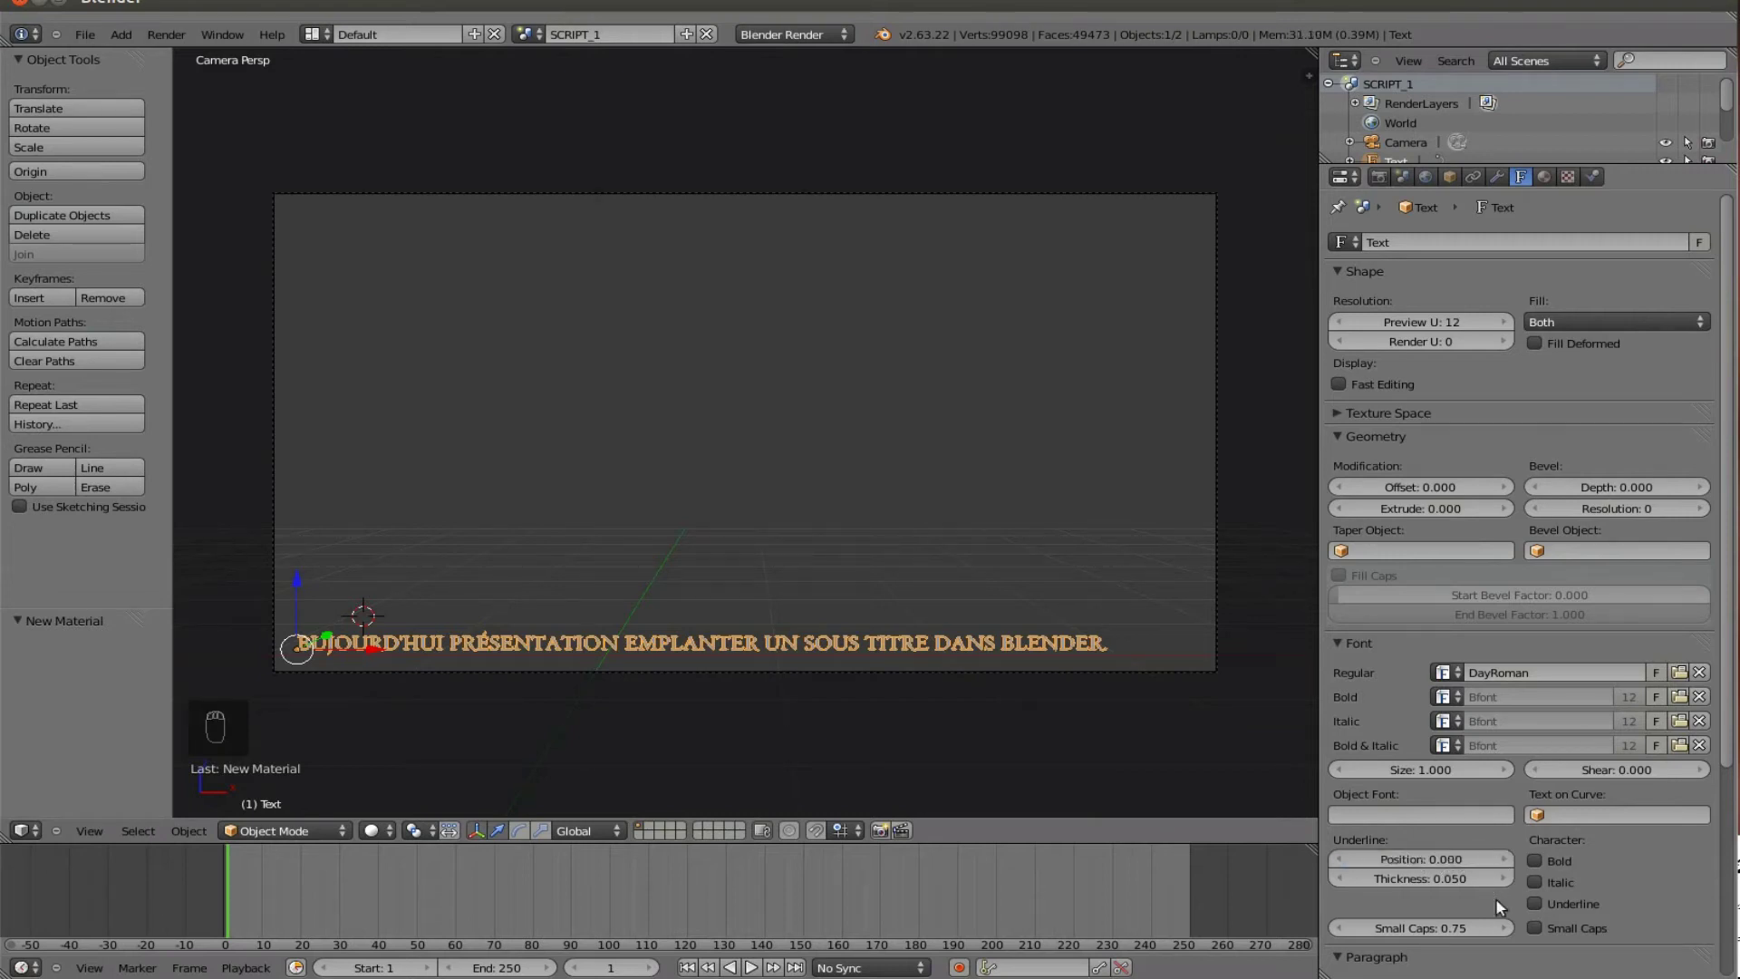
Step: Try a geometry offset of 0.02 on the subtitle text
{"action": "left_click", "coordinate": [1437, 489]}
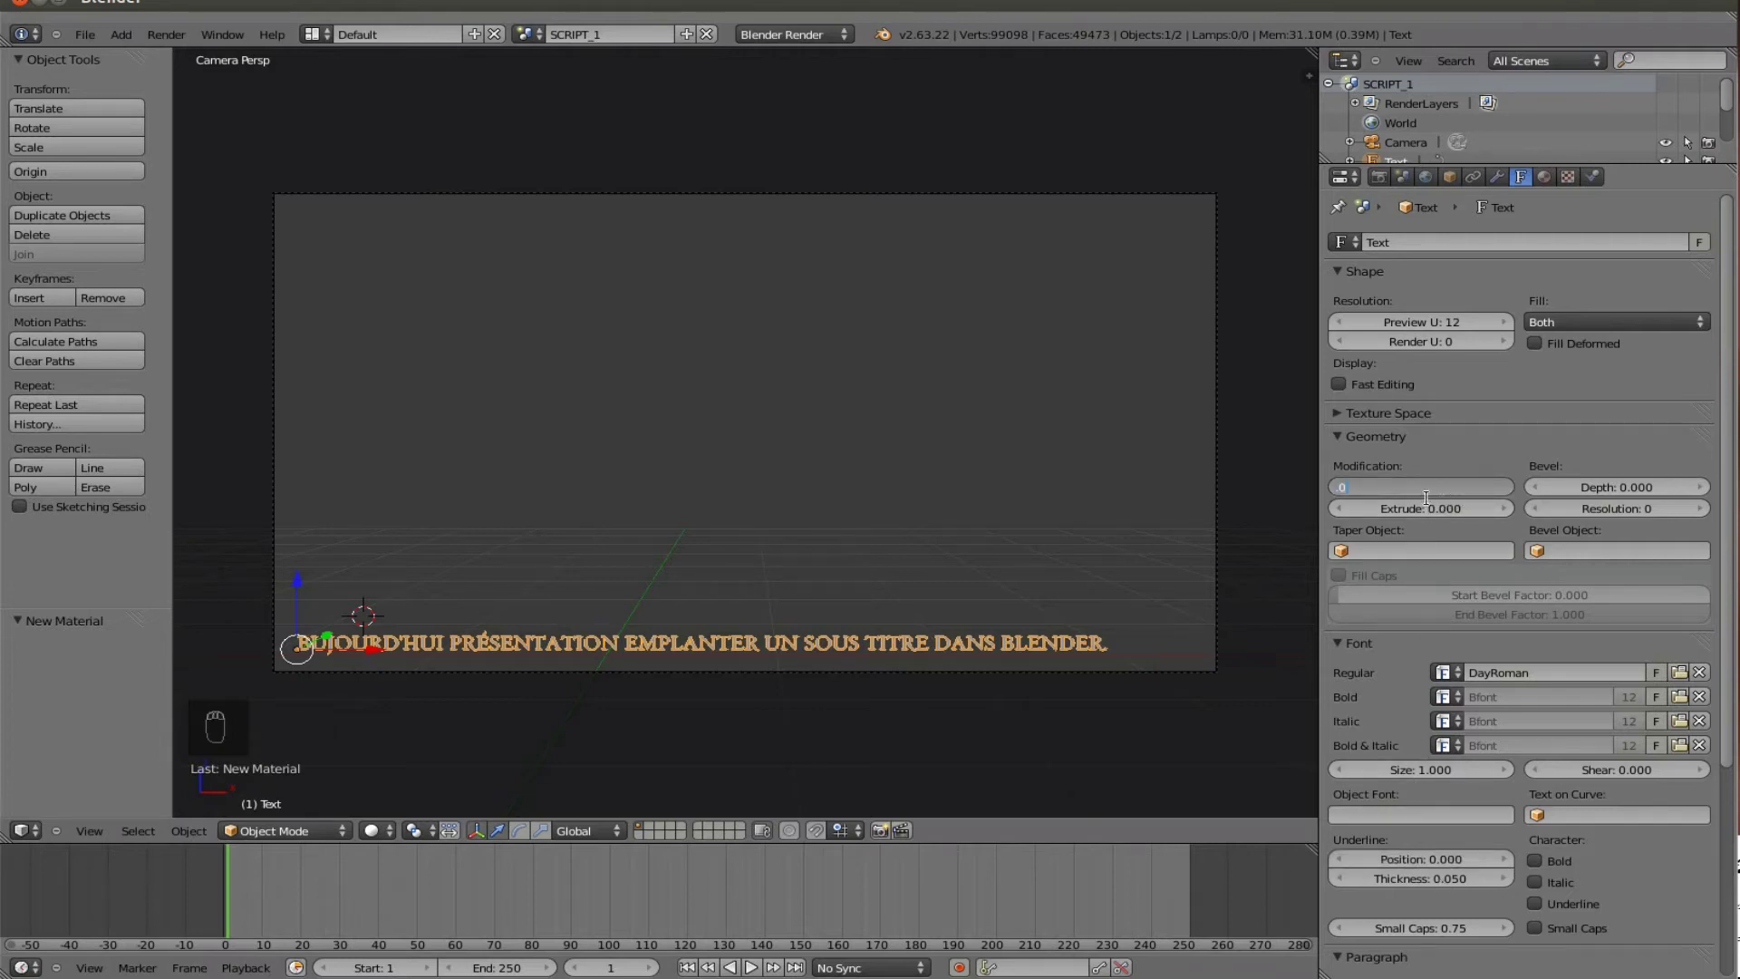
{"action": "type", "text": ".02"}
{"action": "key", "text": "Return"}
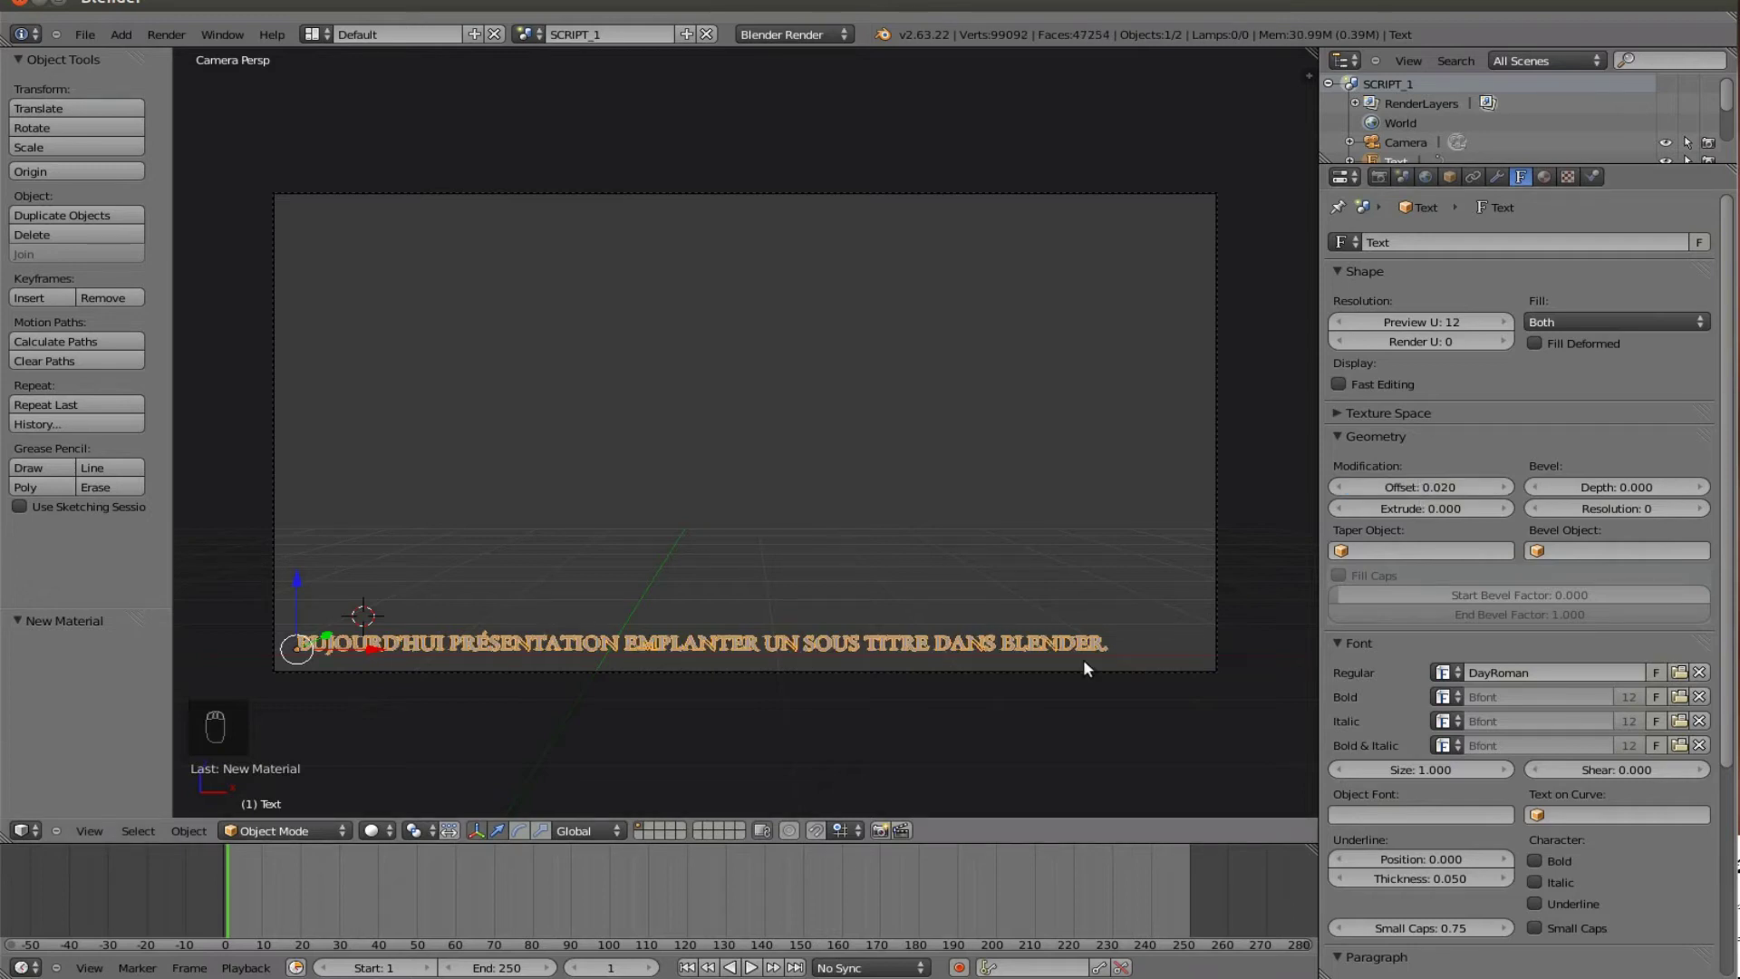
Step: Set the subtitle text's geometry offset to 0.004
{"action": "left_click", "coordinate": [1414, 491]}
{"action": "type", "text": ".004"}
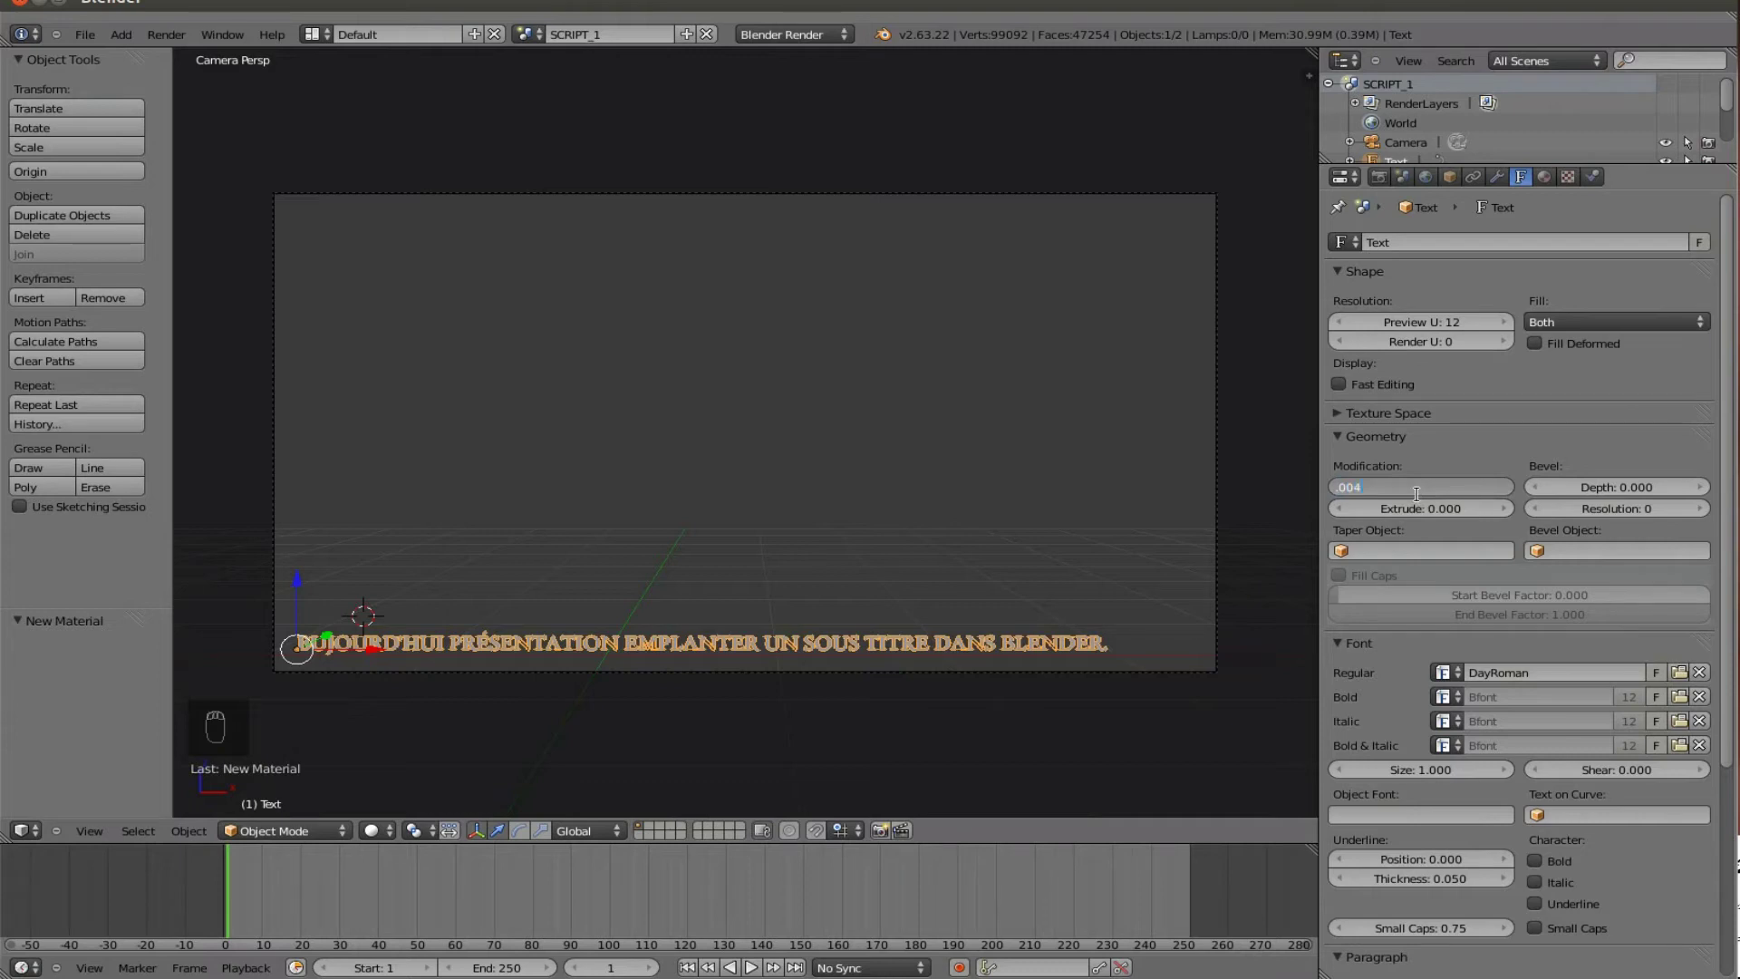
{"action": "key", "text": "Return"}
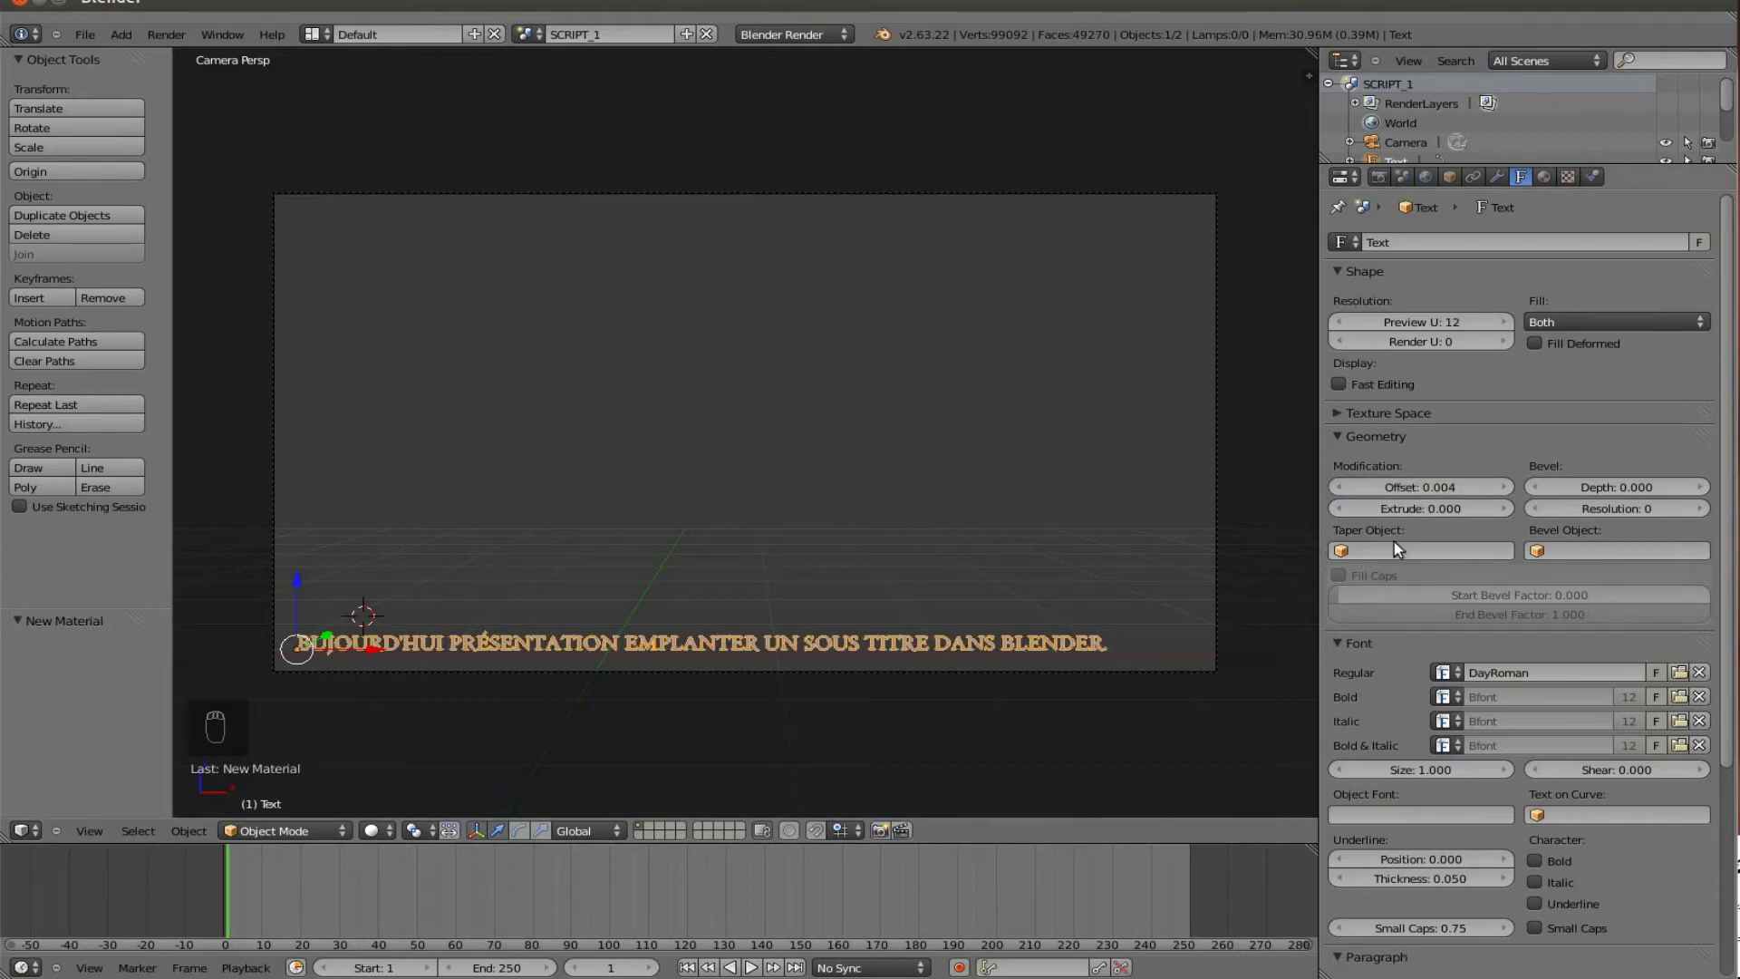
Step: Try out the text's extrude and bevel depth, keeping both at 0, and set the bevel resolution to 5
{"action": "mouse_move", "coordinate": [1488, 510]}
{"action": "left_mouse_down"}
{"action": "mouse_move", "coordinate": [1514, 508]}
{"action": "mouse_move", "coordinate": [1471, 514]}
{"action": "mouse_move", "coordinate": [1523, 515]}
{"action": "mouse_move", "coordinate": [1461, 514]}
{"action": "left_mouse_up"}
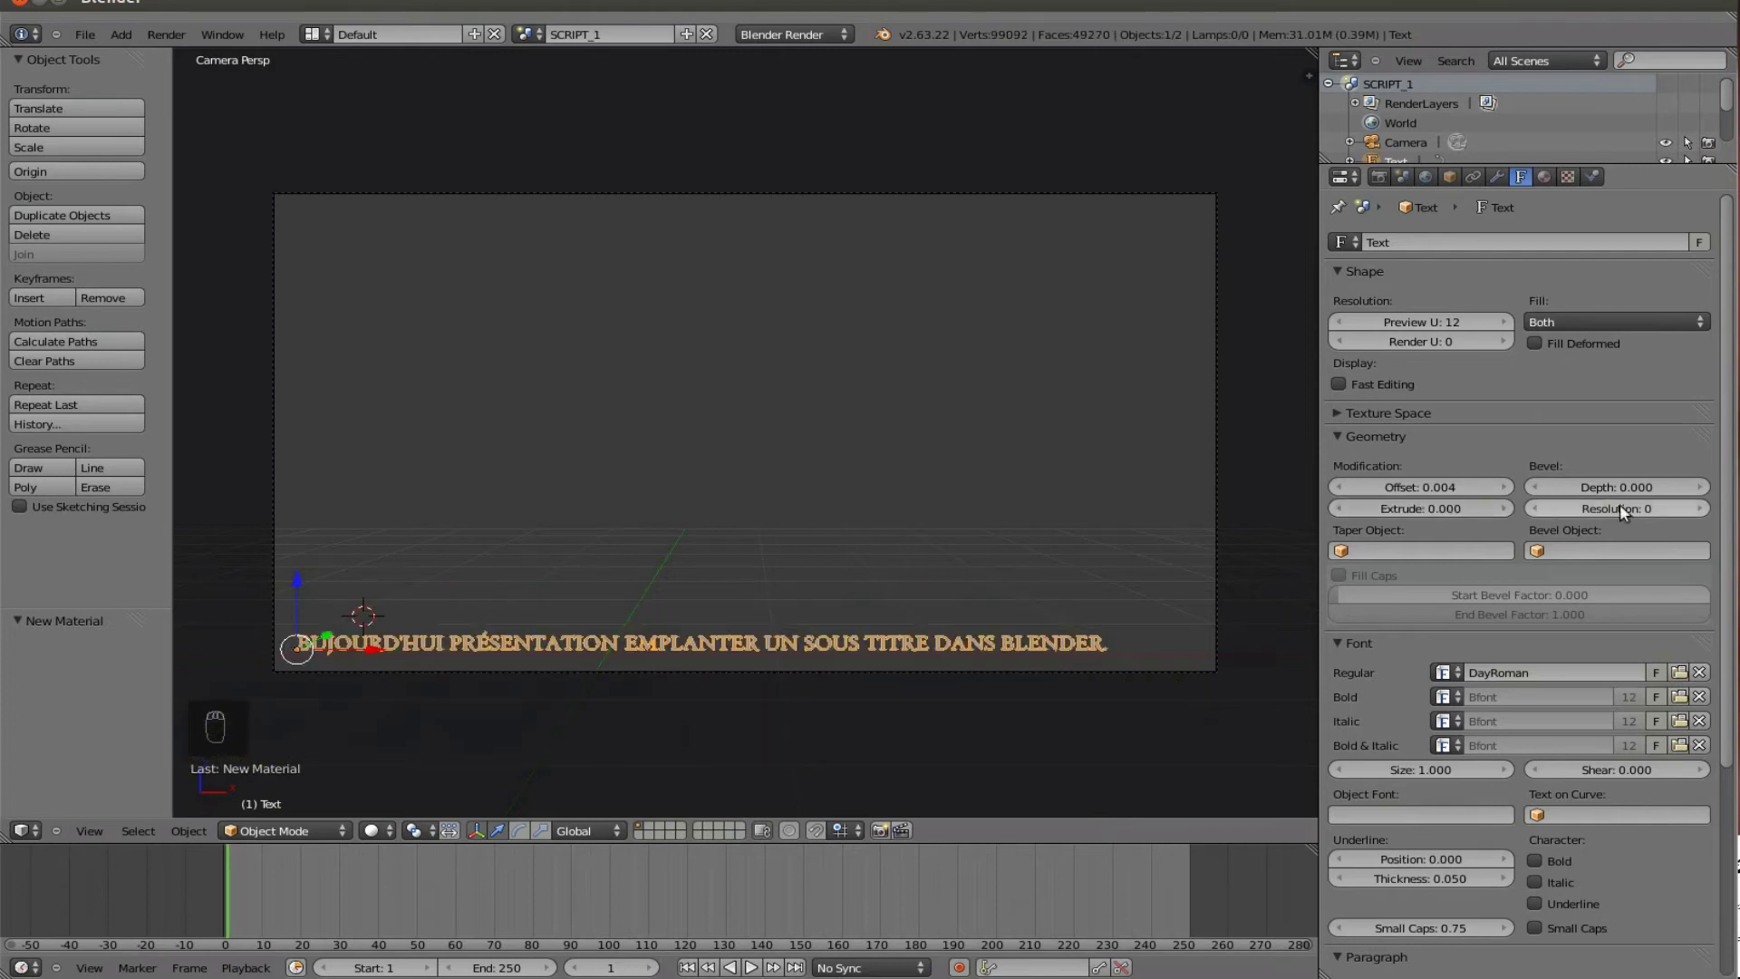
{"action": "mouse_move", "coordinate": [1624, 489]}
{"action": "left_mouse_down"}
{"action": "mouse_move", "coordinate": [1672, 499]}
{"action": "mouse_move", "coordinate": [1610, 501]}
{"action": "left_mouse_up"}
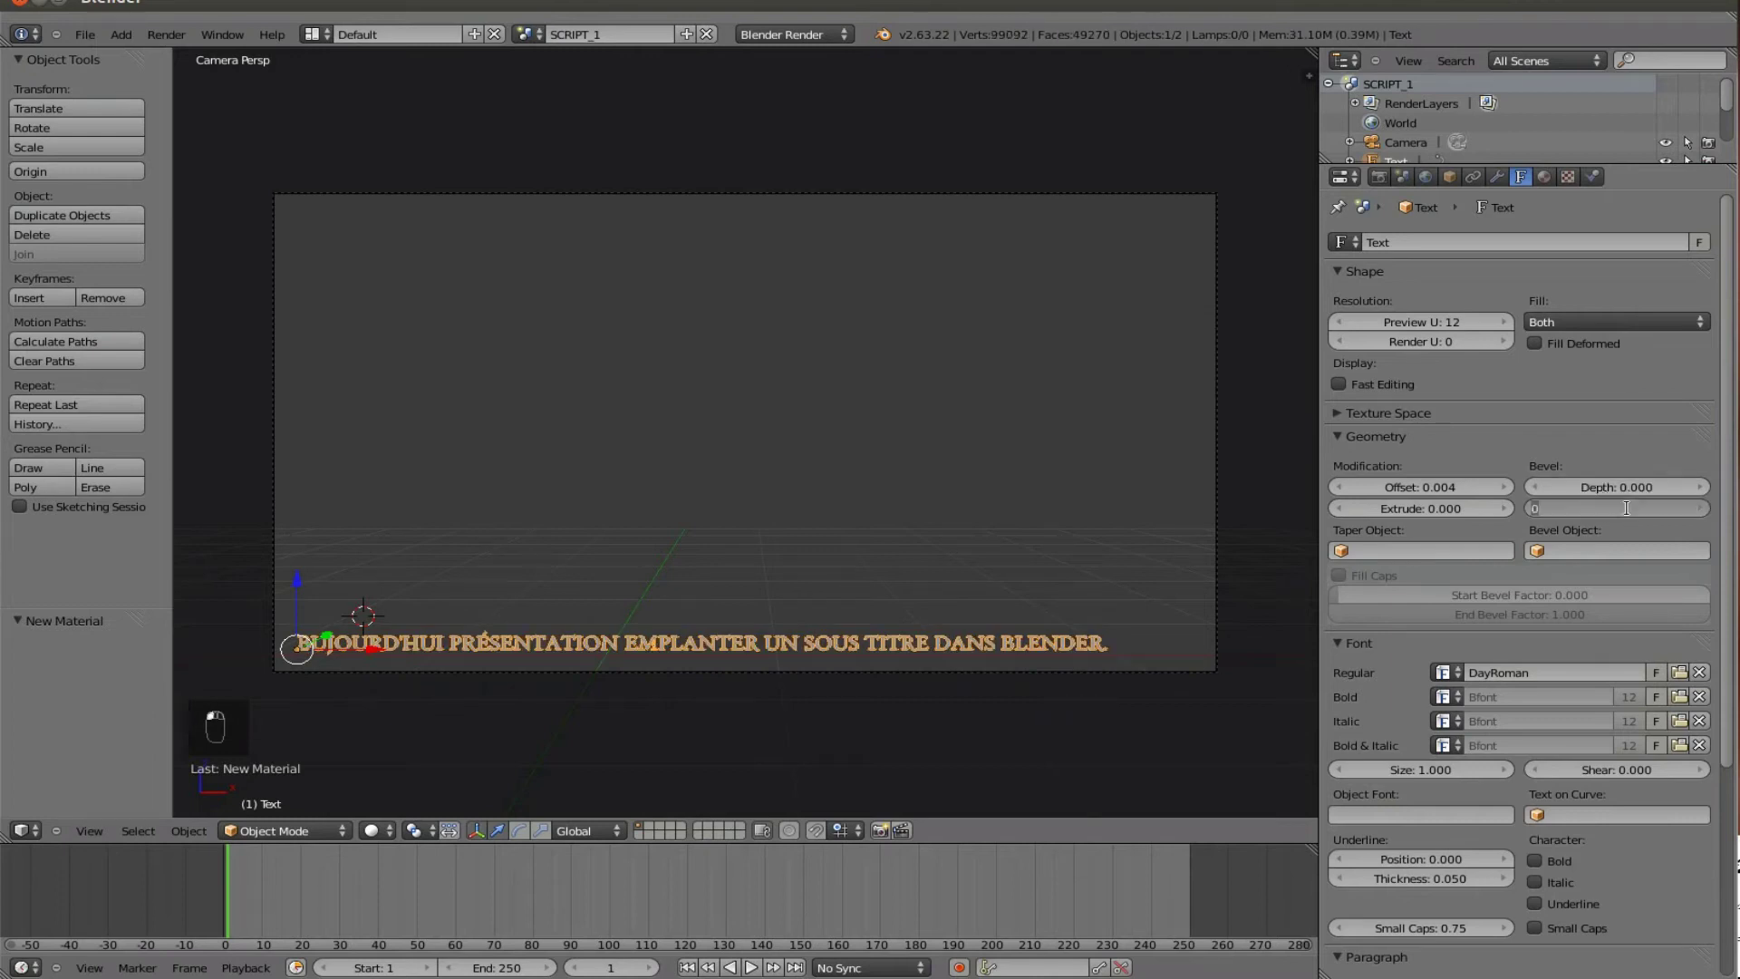
{"action": "left_click", "coordinate": [1690, 507]}
{"action": "left_click", "coordinate": [1691, 508]}
{"action": "left_click", "coordinate": [1691, 509]}
{"action": "left_click", "coordinate": [1692, 508]}
{"action": "left_click", "coordinate": [1692, 508]}
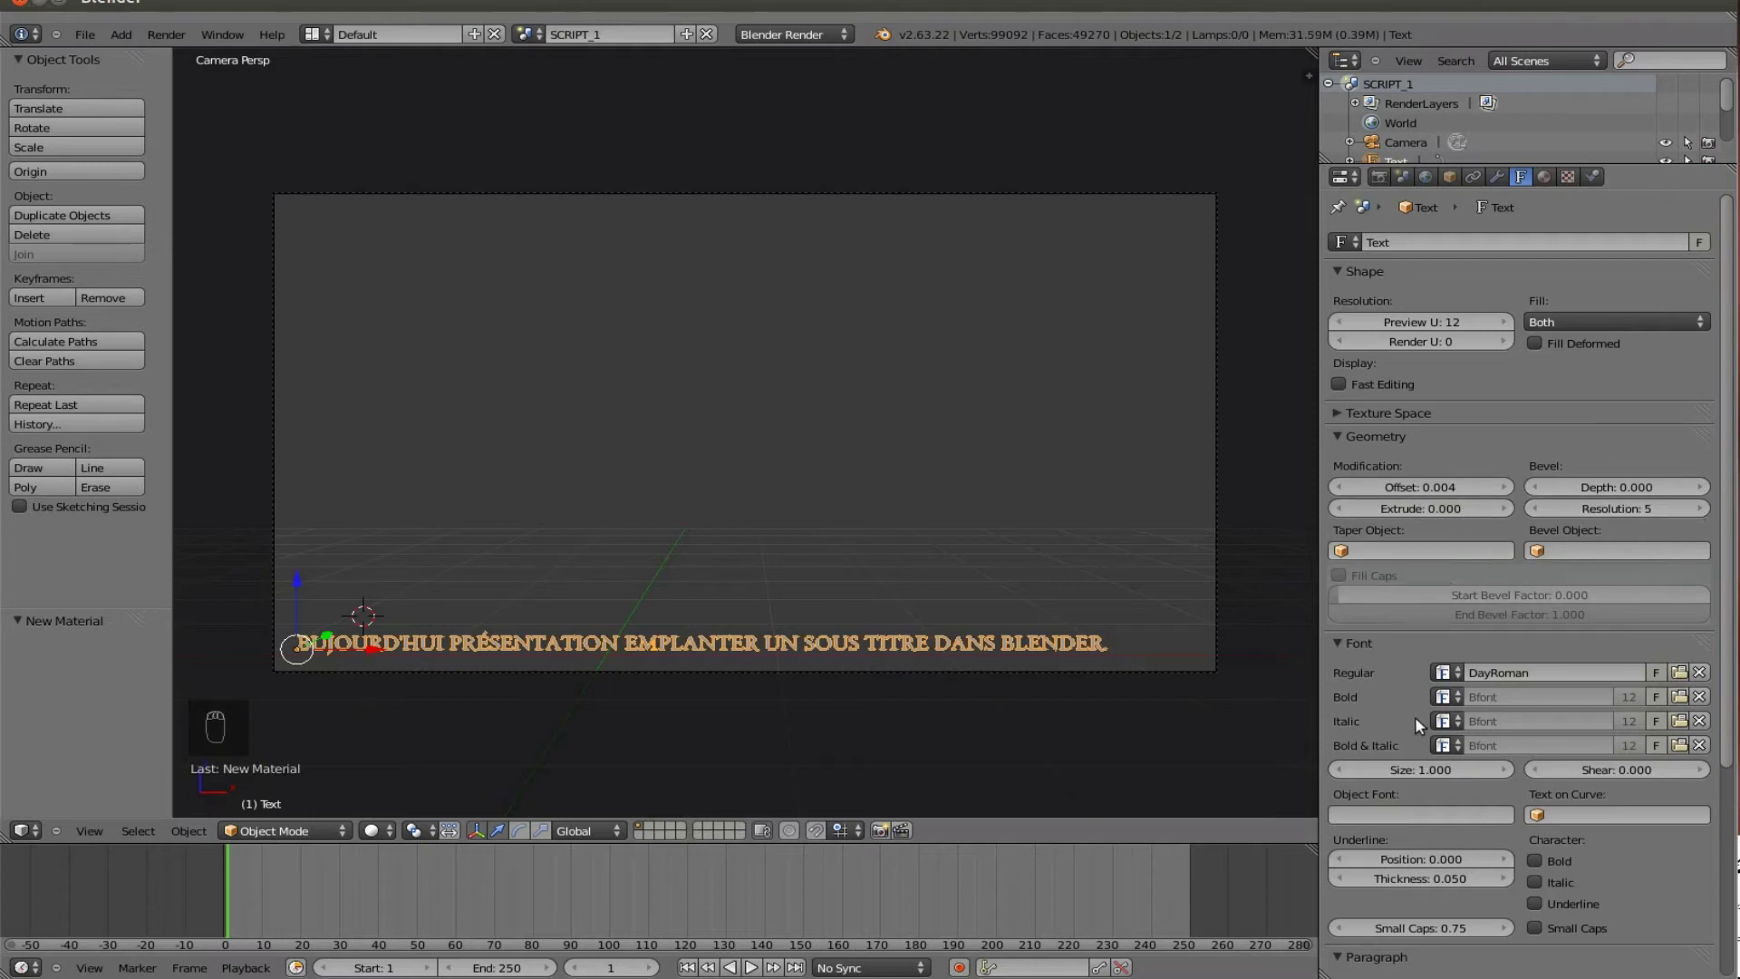
Step: Try a text box width, reset it to 0, and offset the text box to about X 1.196 and Y -0.295
{"action": "scroll", "coordinate": [1427, 856], "scroll_direction": "down", "scroll_amount": 5}
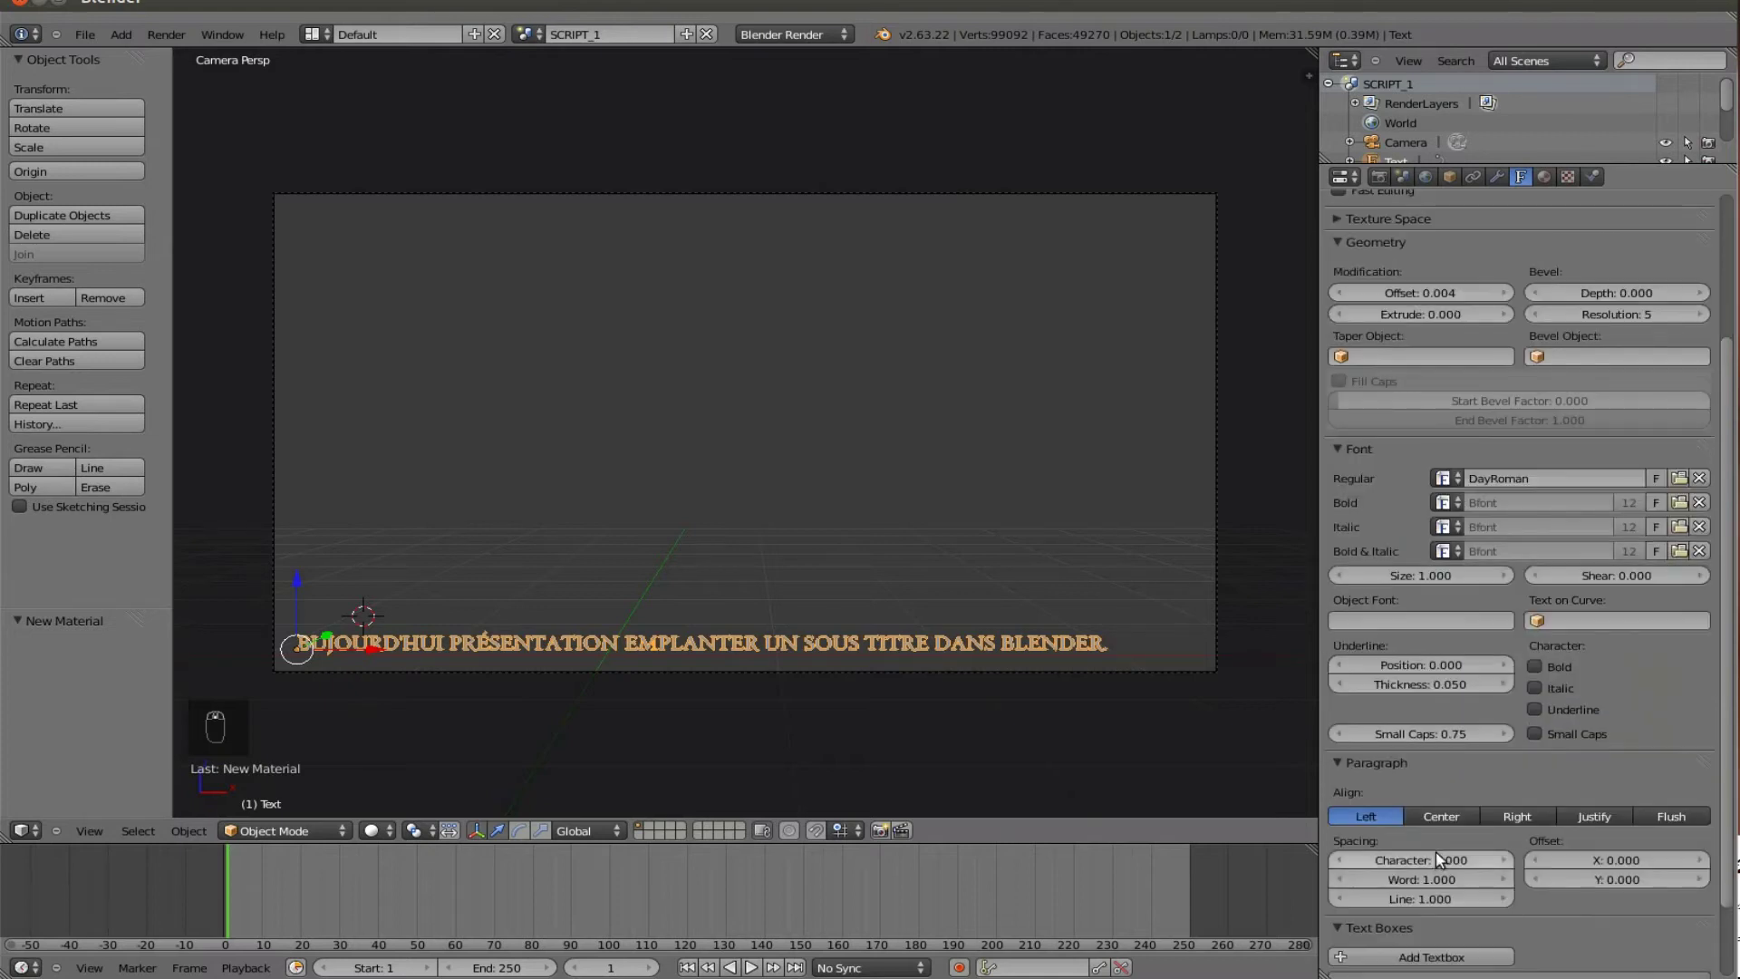
{"action": "scroll", "coordinate": [1436, 852], "scroll_direction": "down", "scroll_amount": 2}
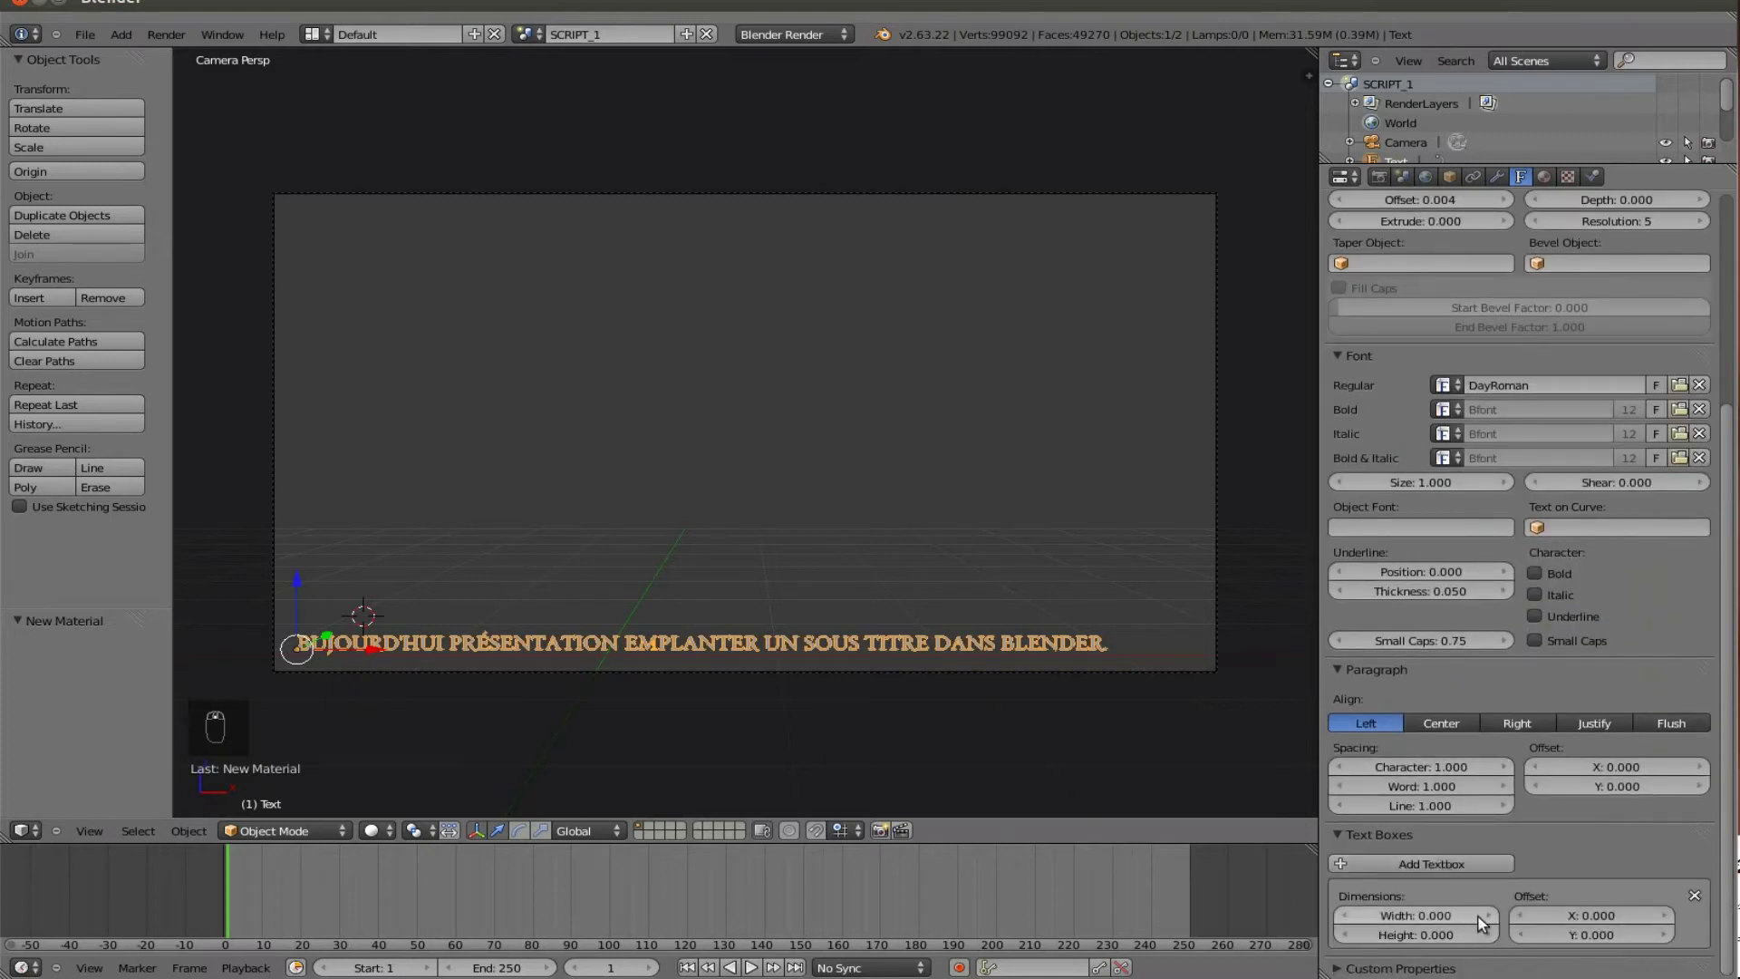
{"action": "left_click_drag", "start_coordinate": [1478, 917], "coordinate": [1428, 916]}
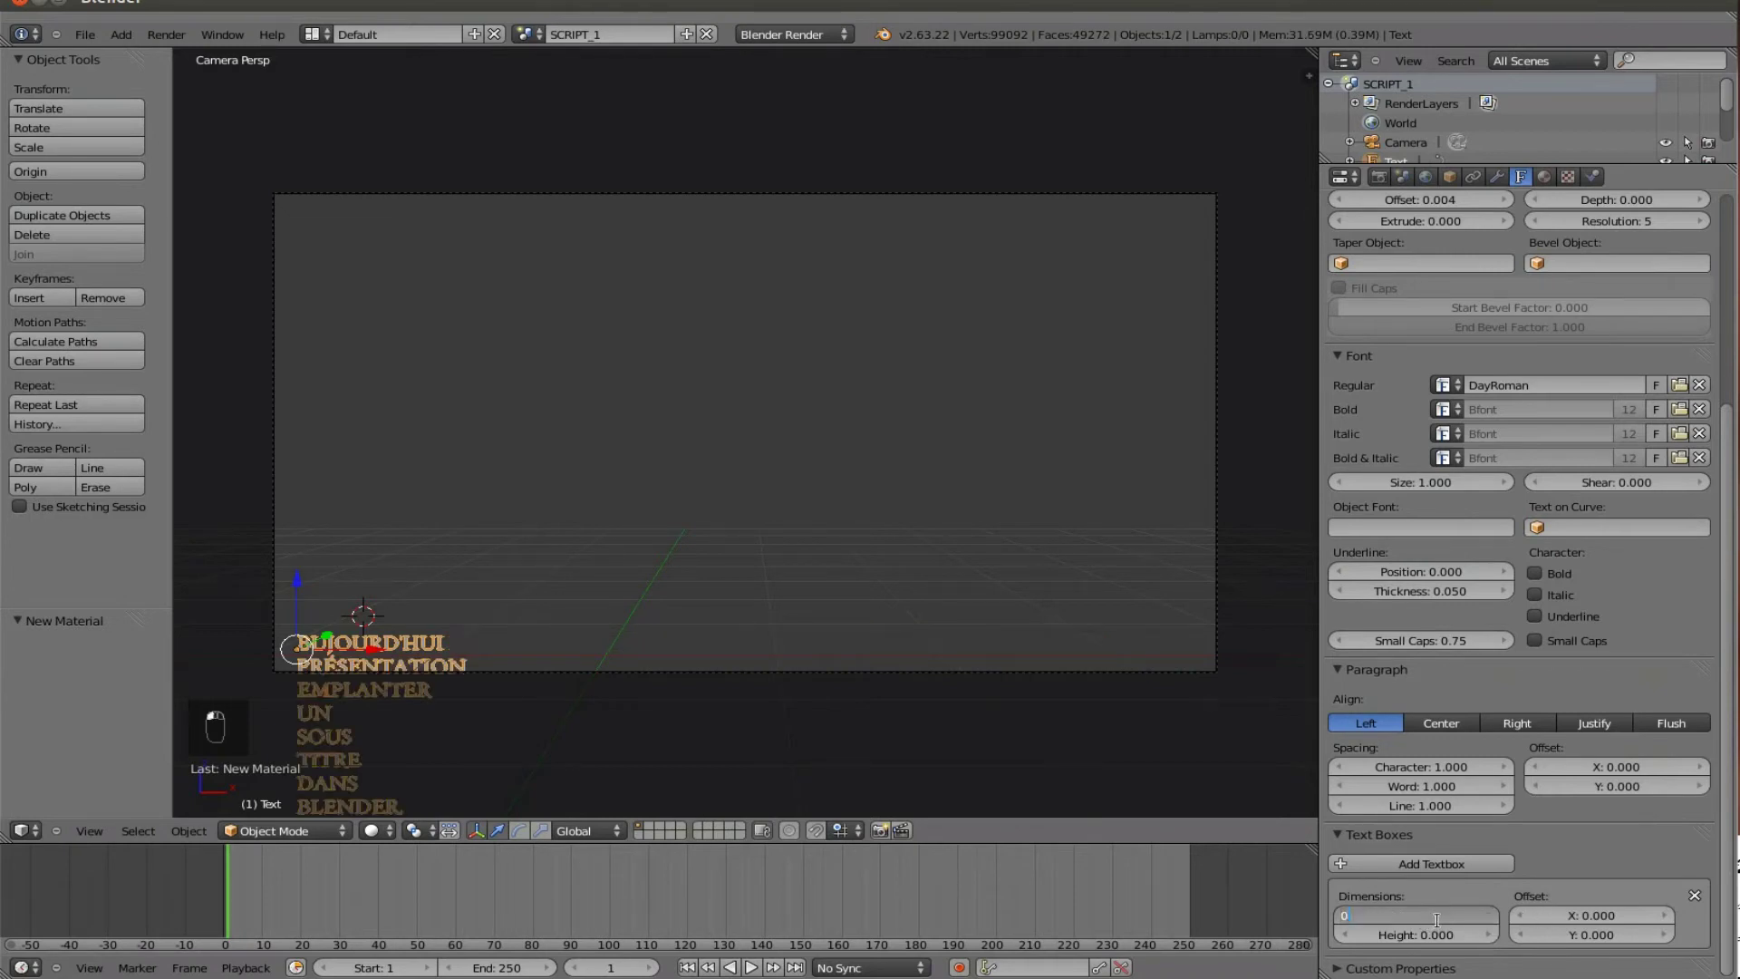
{"action": "key", "text": "BackSpace"}
{"action": "mouse_move", "coordinate": [1566, 917]}
{"action": "left_mouse_down"}
{"action": "mouse_move", "coordinate": [1671, 916]}
{"action": "mouse_move", "coordinate": [1624, 916]}
{"action": "mouse_move", "coordinate": [1666, 940]}
{"action": "mouse_move", "coordinate": [1566, 941]}
{"action": "left_mouse_up"}
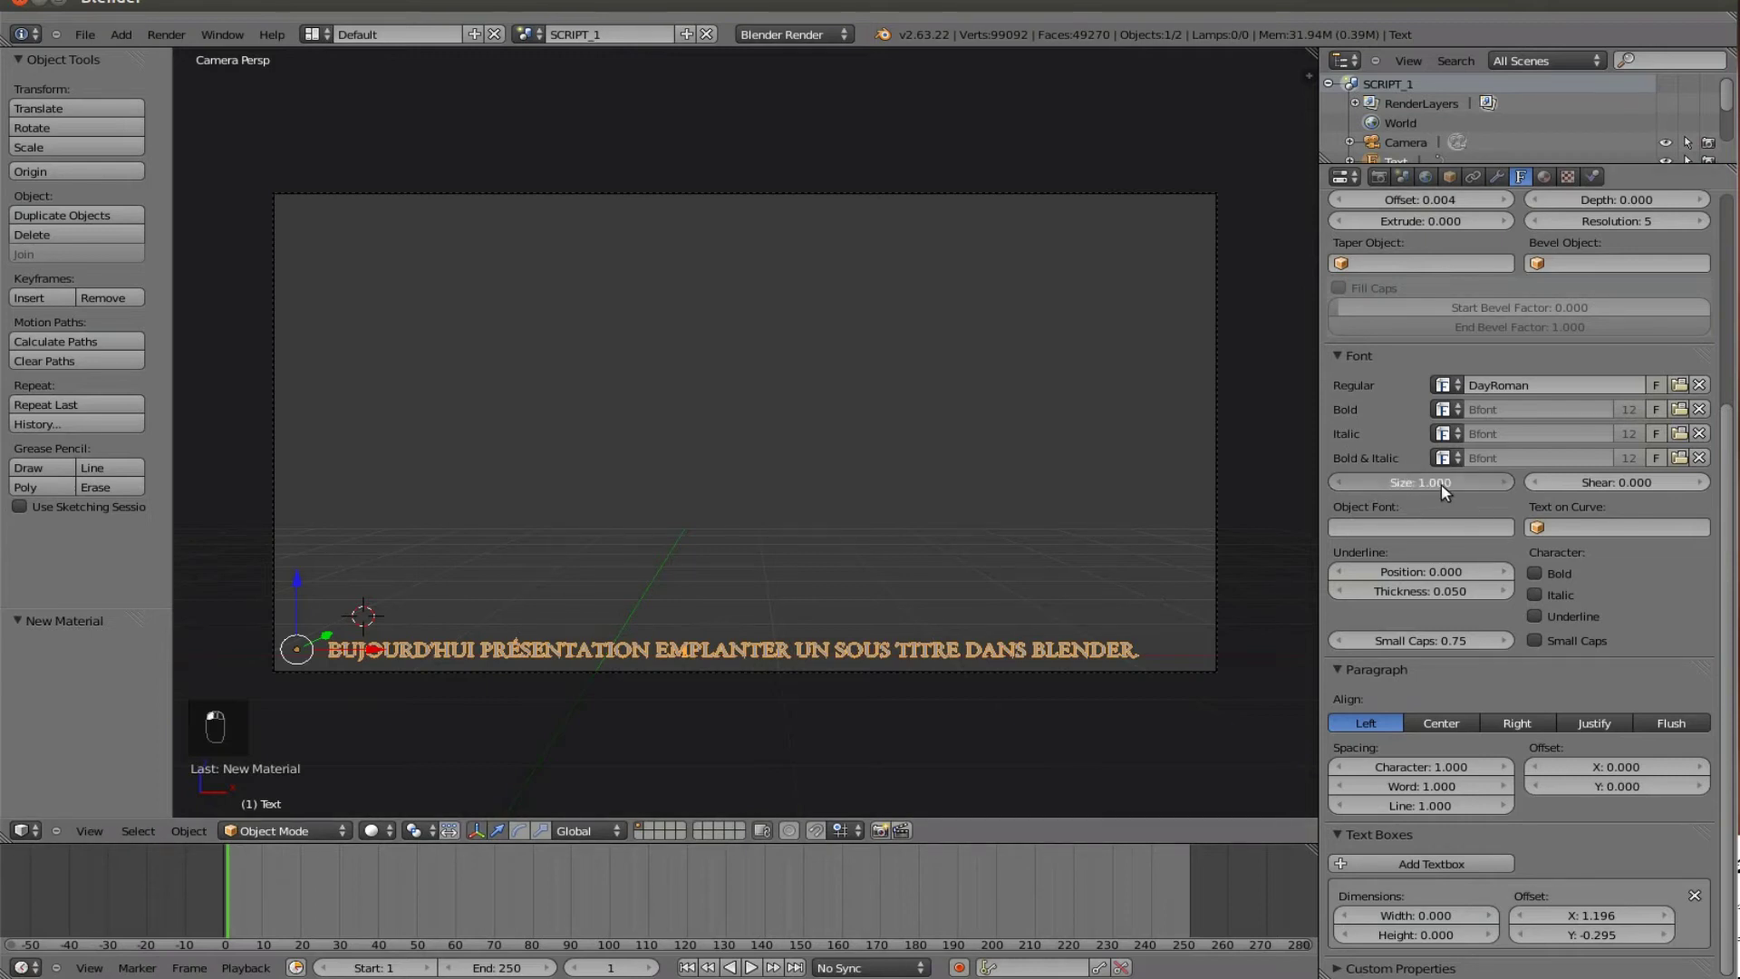
Step: Set the subtitle's font size to 1.1 and its shear to about 0.088
{"action": "mouse_move", "coordinate": [1441, 484]}
{"action": "left_mouse_down"}
{"action": "mouse_move", "coordinate": [1470, 486]}
{"action": "mouse_move", "coordinate": [1421, 488]}
{"action": "mouse_move", "coordinate": [1445, 482]}
{"action": "left_mouse_up"}
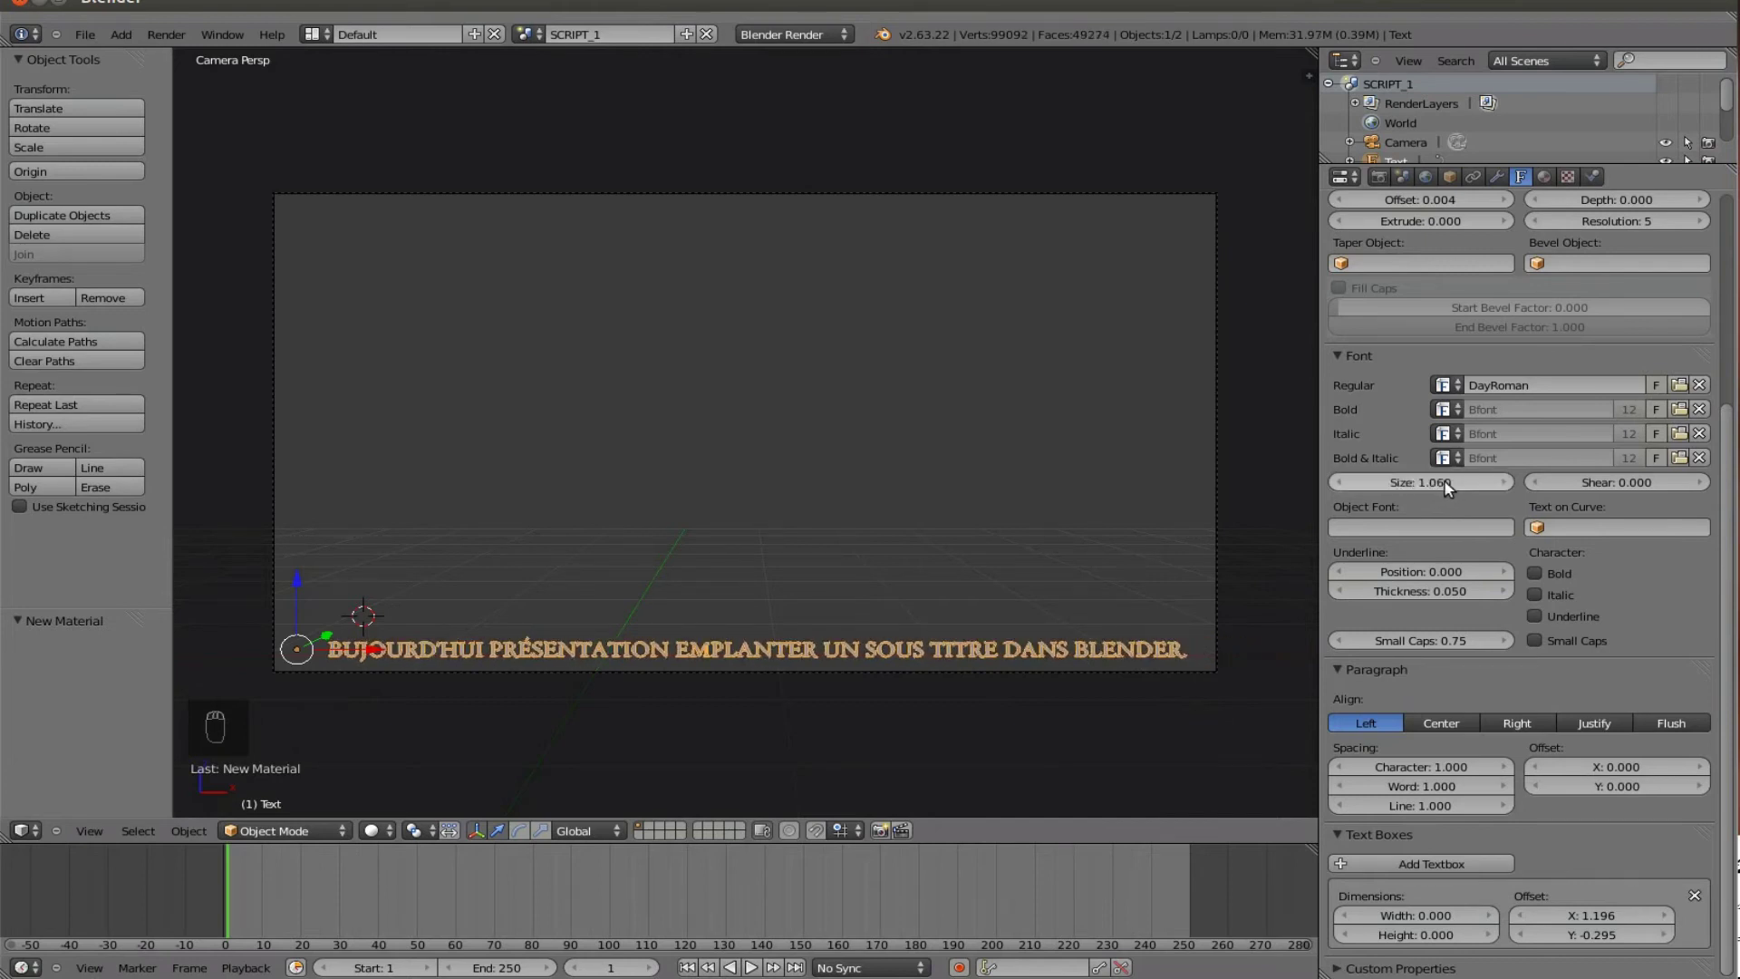
{"action": "left_click_drag", "start_coordinate": [1573, 480], "coordinate": [1499, 482]}
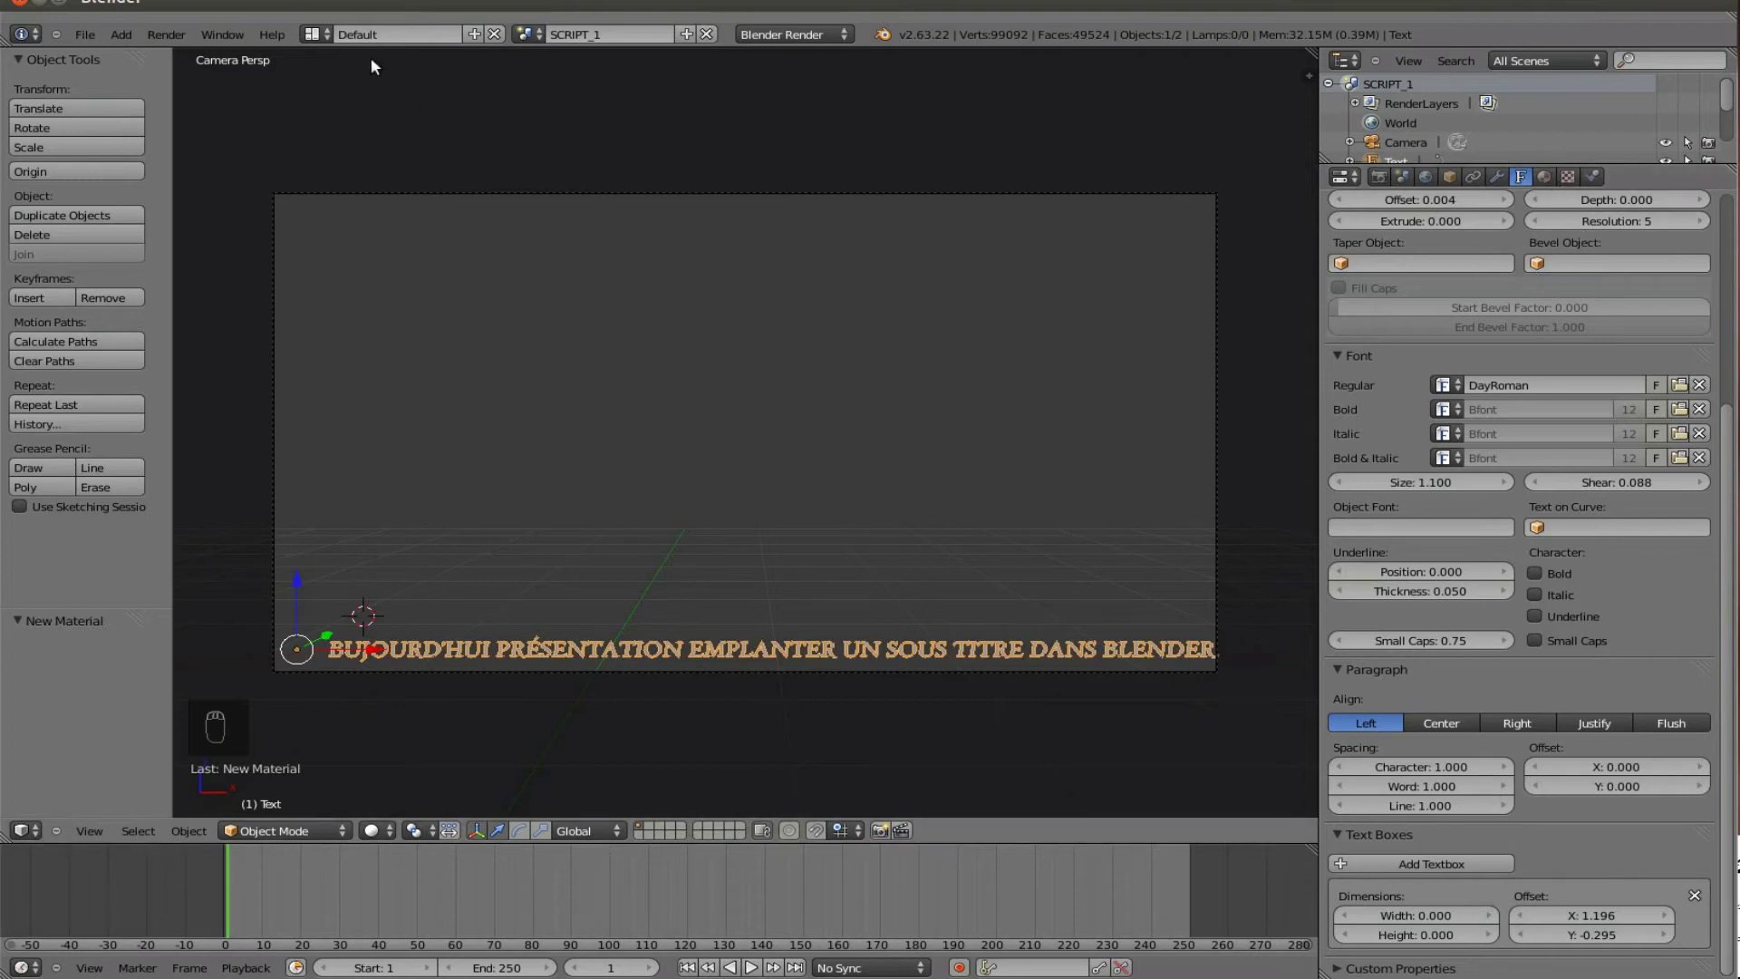
Step: In the Video Editing layout, add machoire.avi from the tuto_dentier folder as a movie strip and move its strips to start at frame 1
{"action": "left_click", "coordinate": [313, 35]}
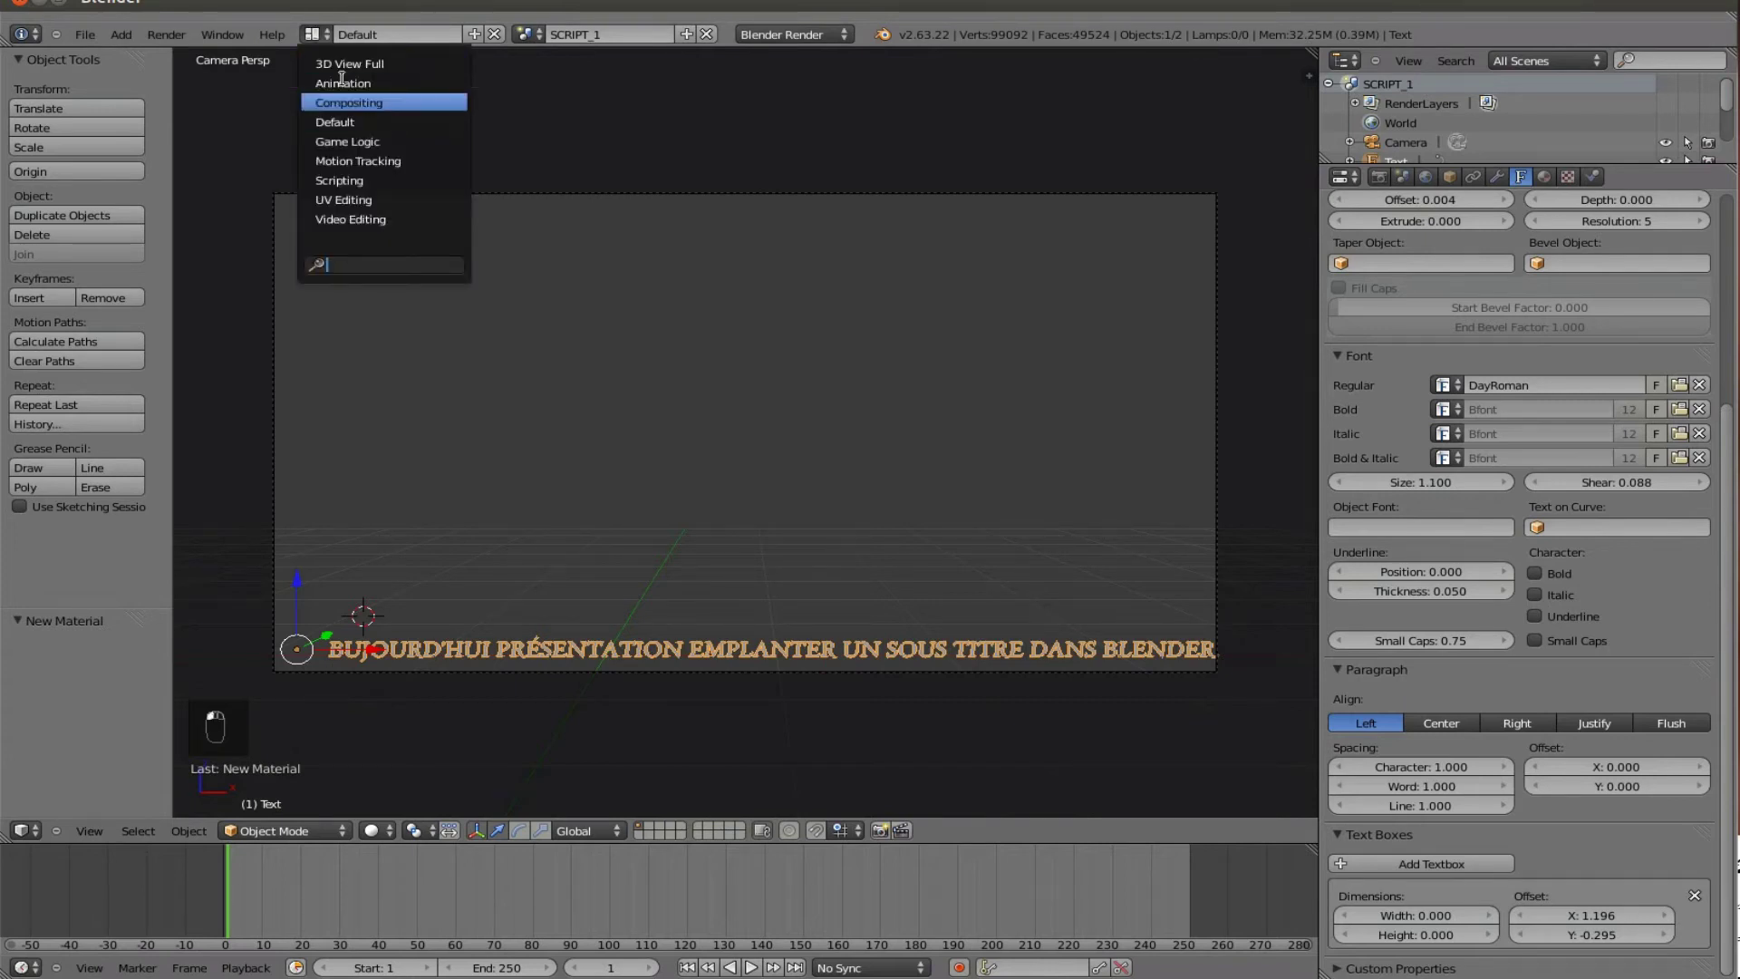
{"action": "left_click", "coordinate": [354, 219]}
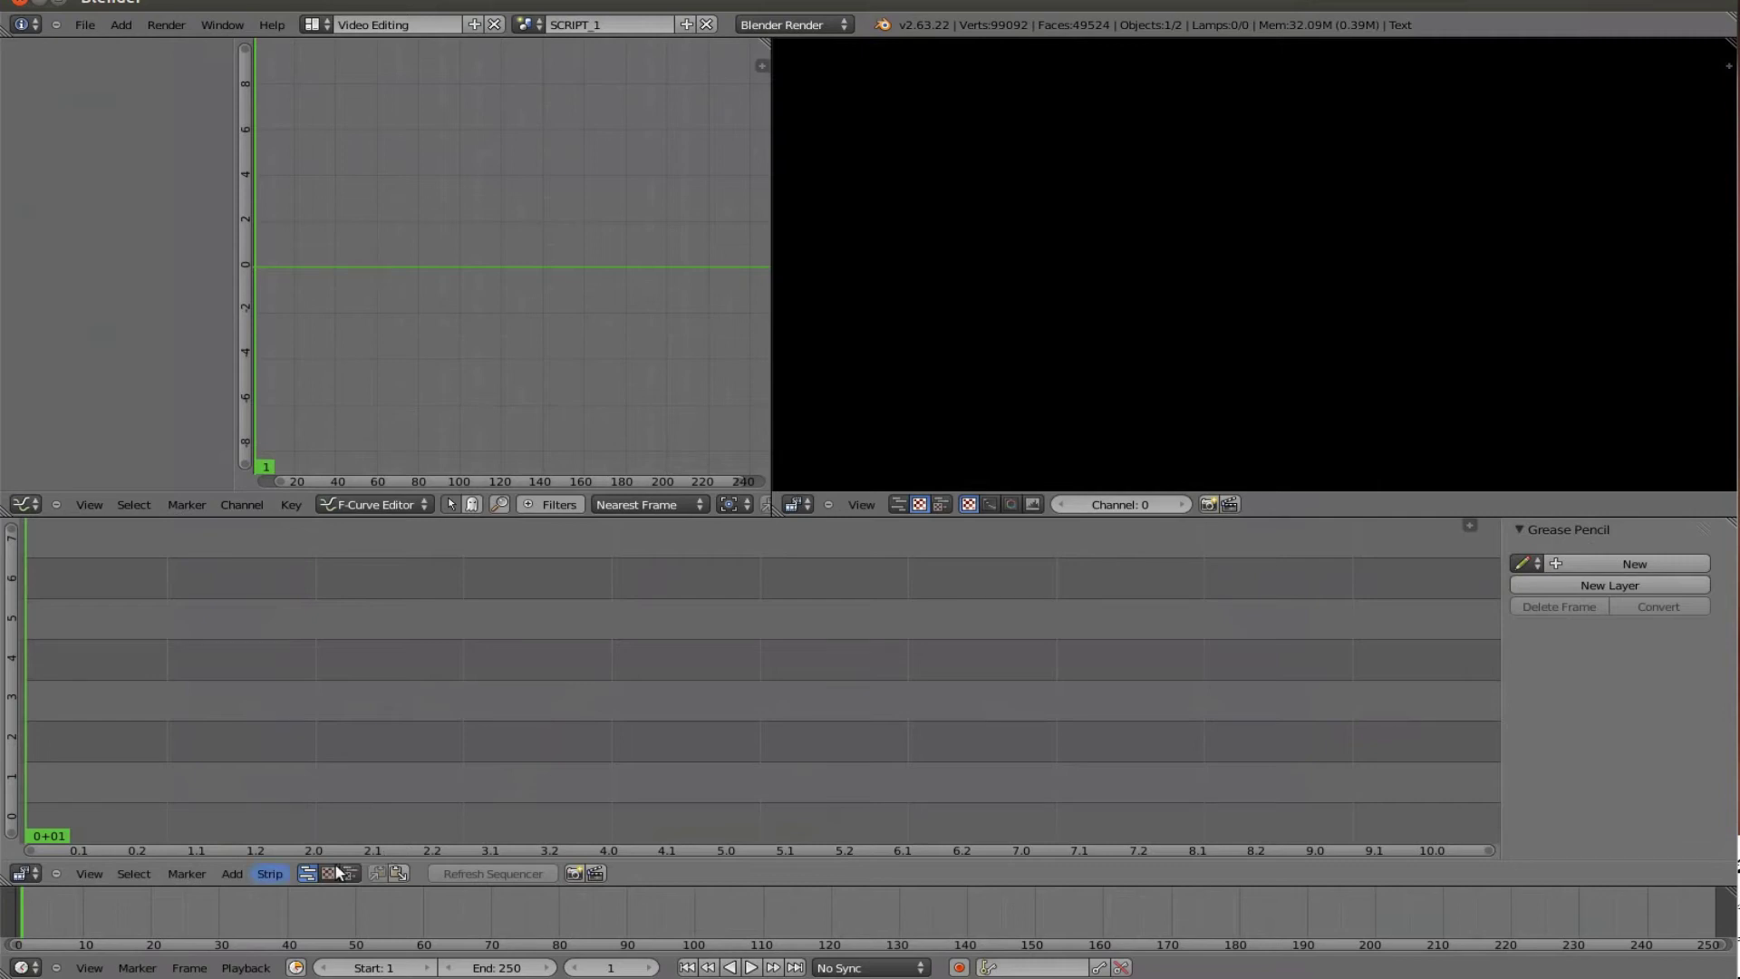
{"action": "left_click", "coordinate": [242, 873]}
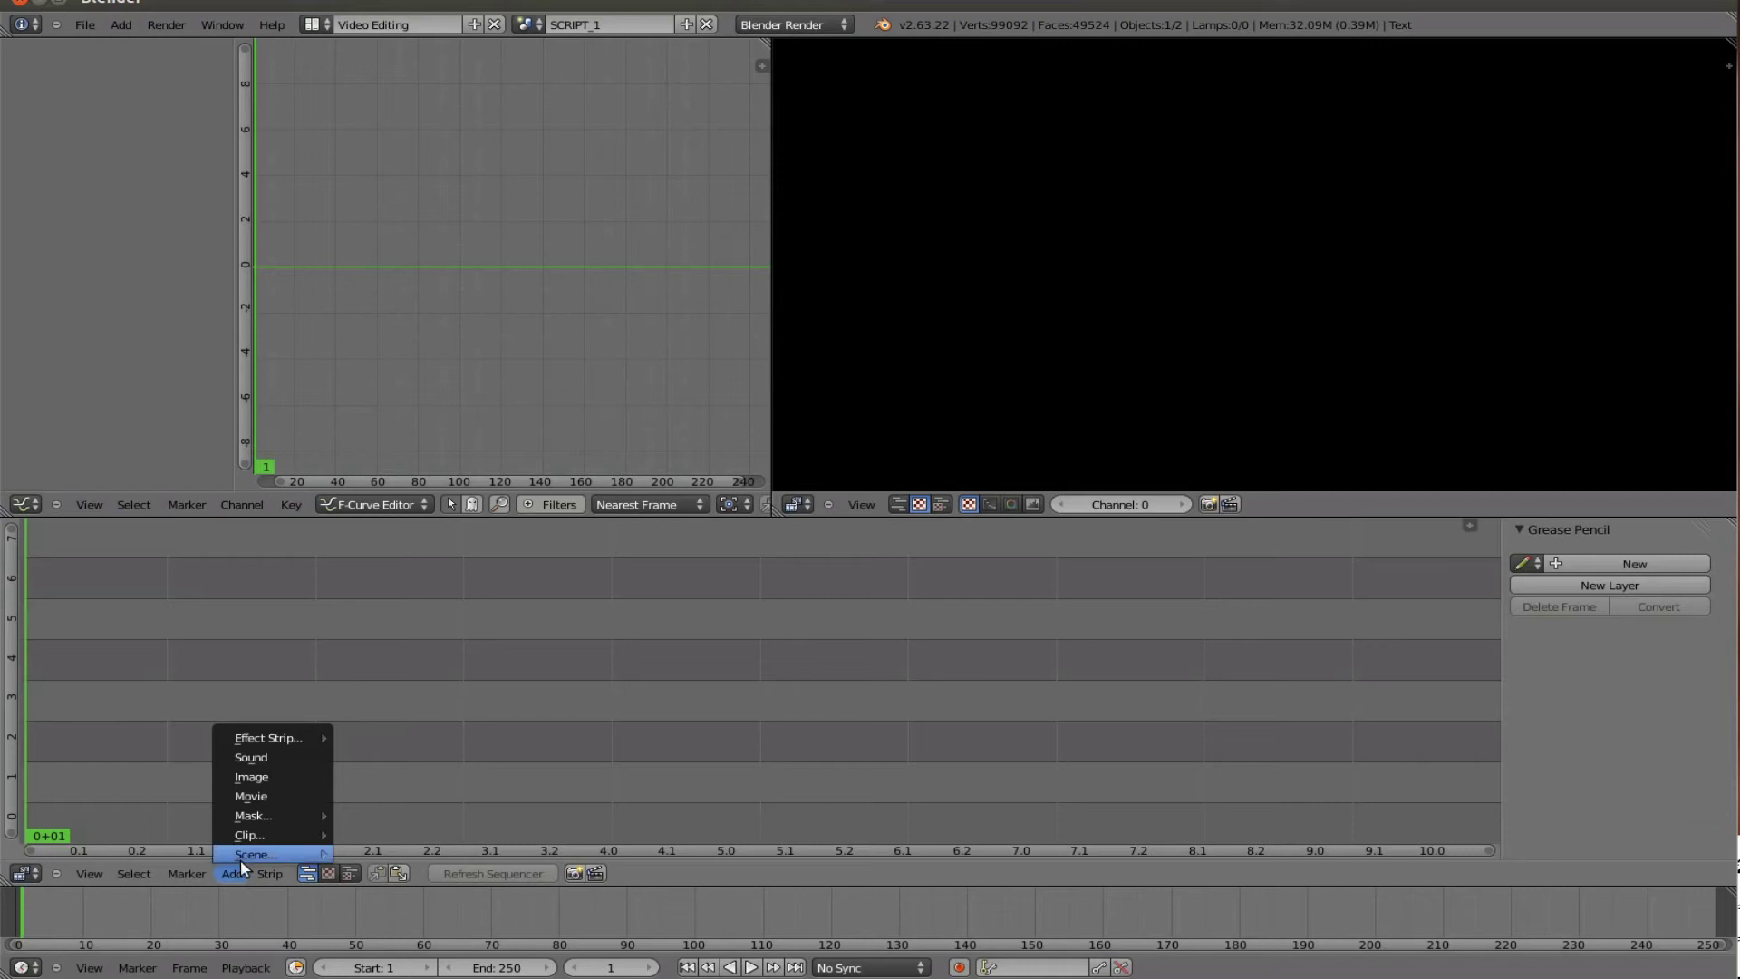
{"action": "left_click", "coordinate": [264, 793]}
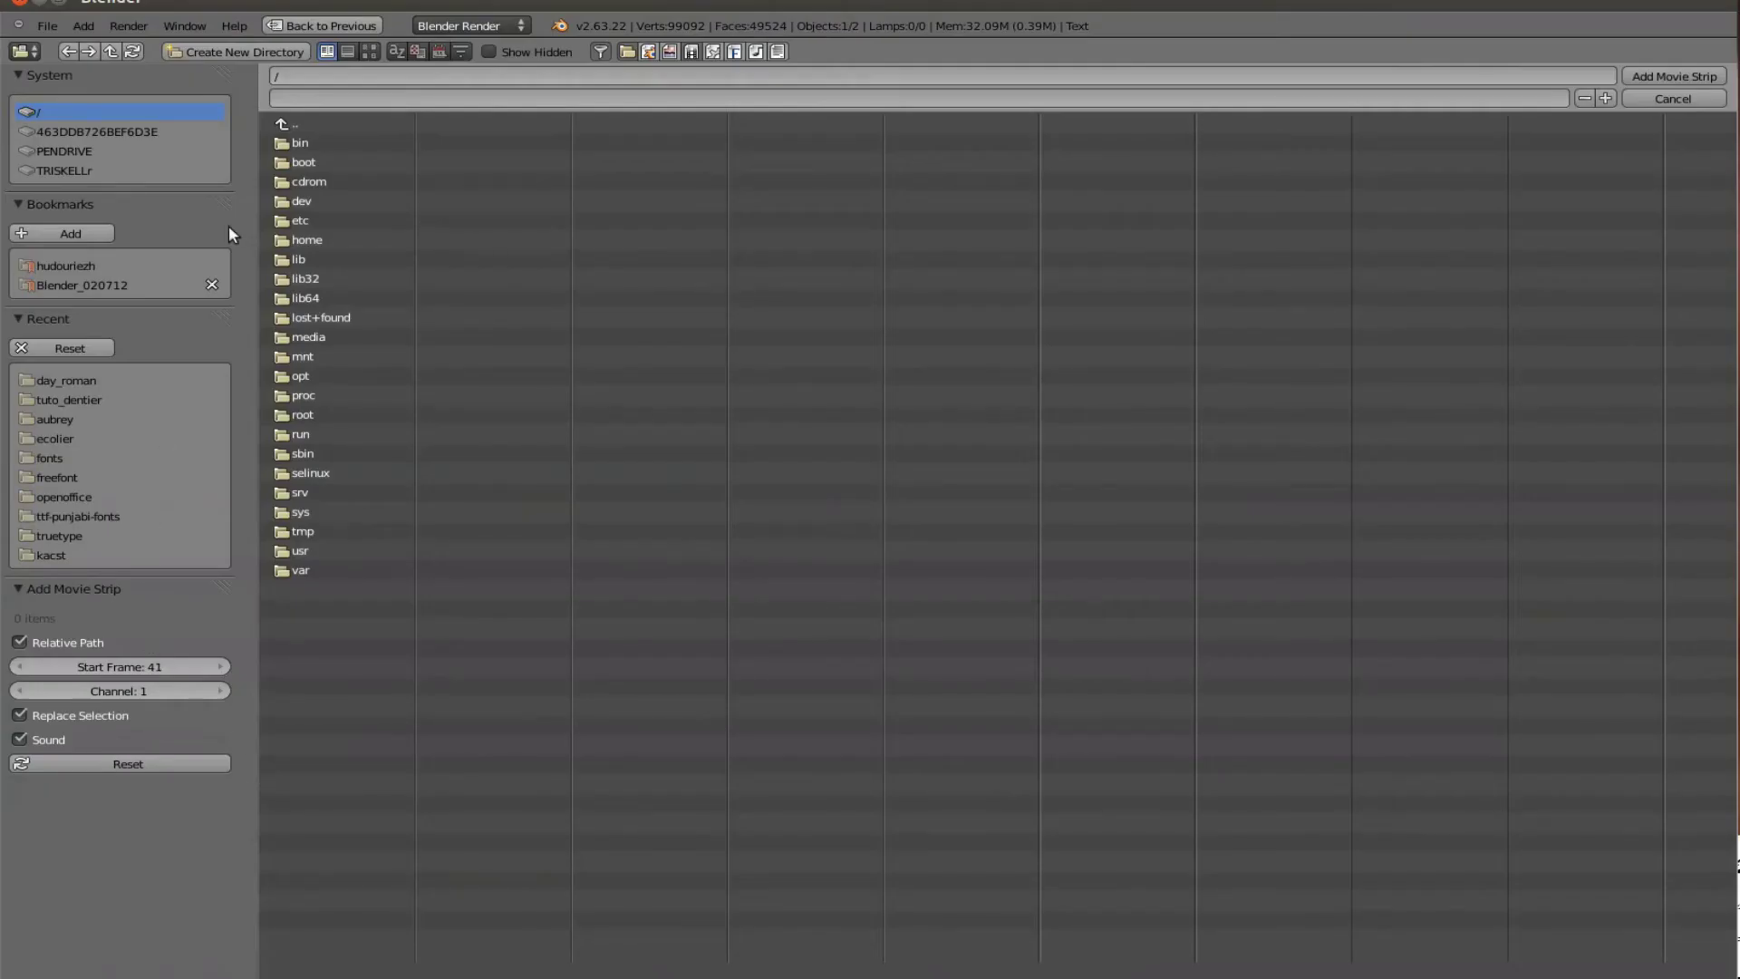
{"action": "left_click", "coordinate": [68, 400]}
{"action": "left_click", "coordinate": [388, 201]}
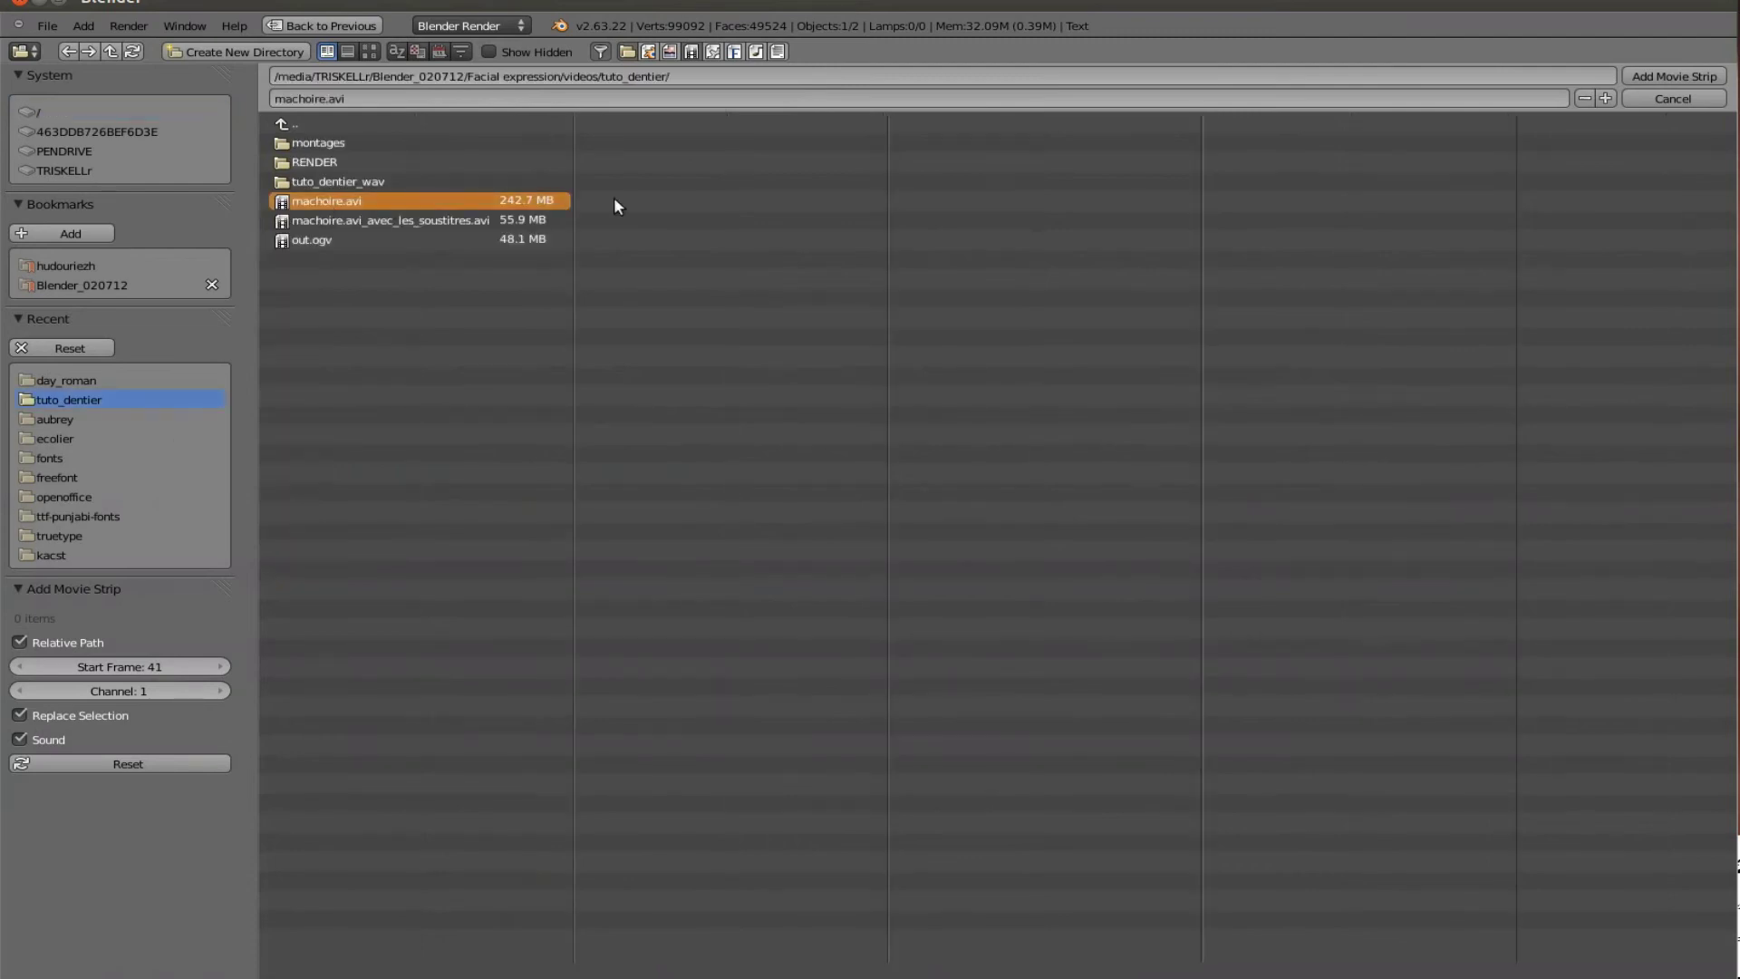
{"action": "left_click", "coordinate": [1687, 77]}
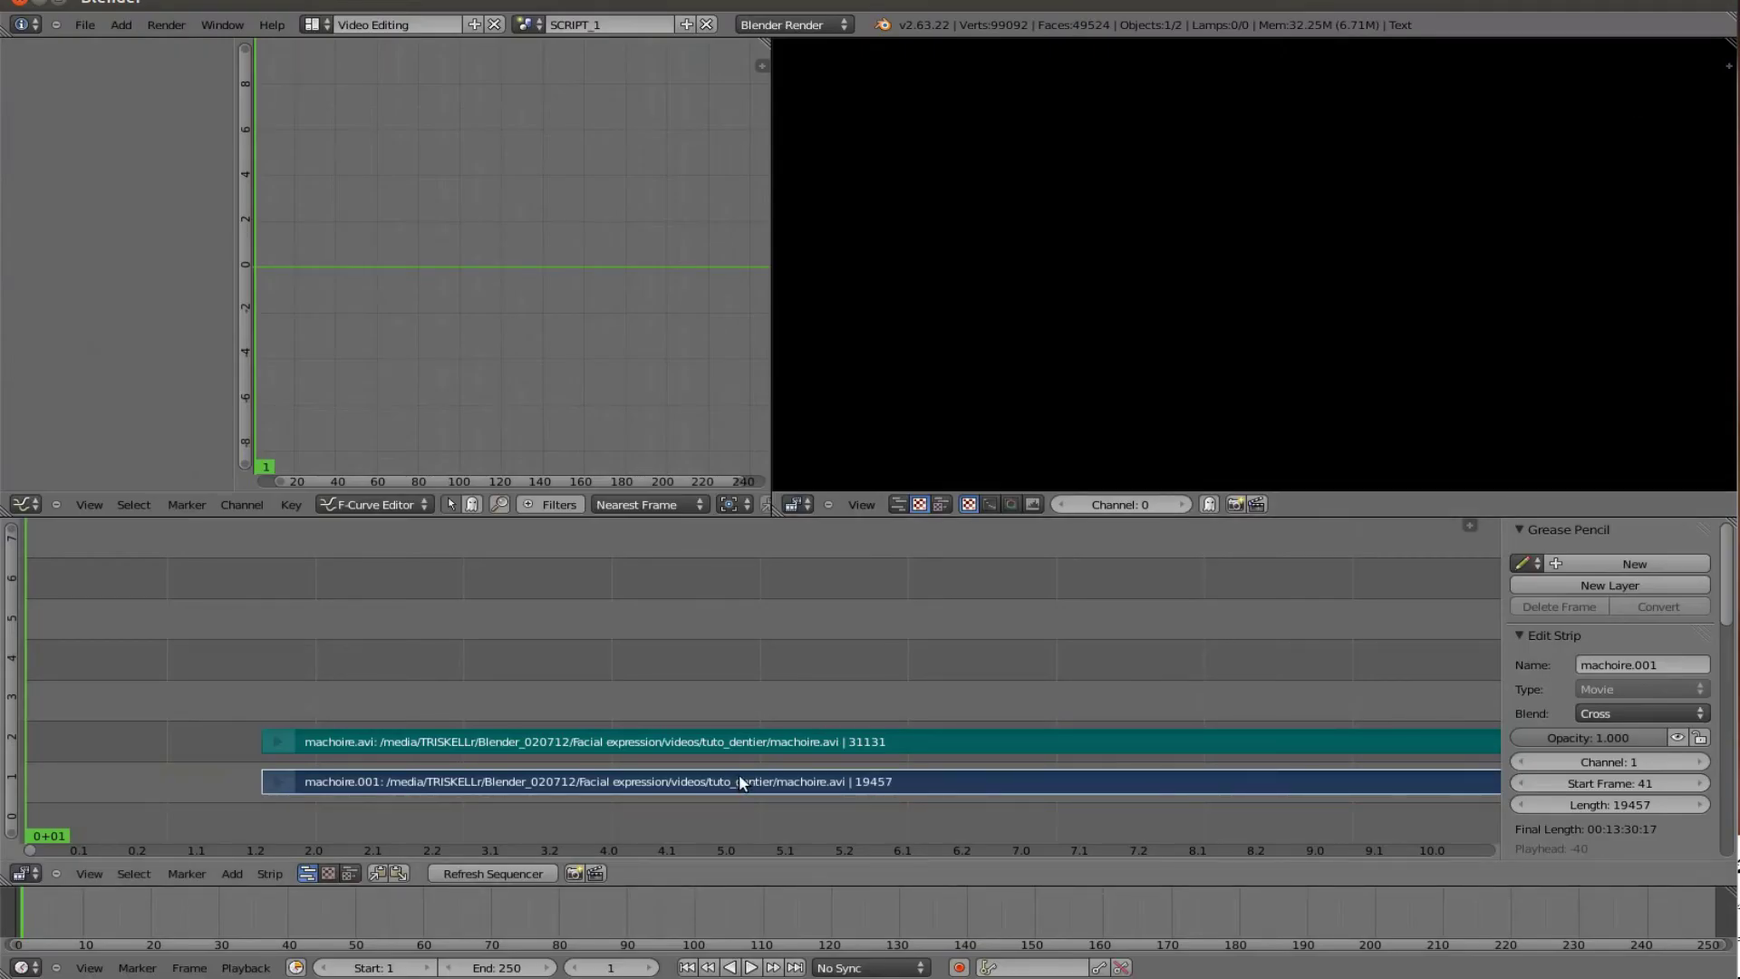
{"action": "key", "text": "g"}
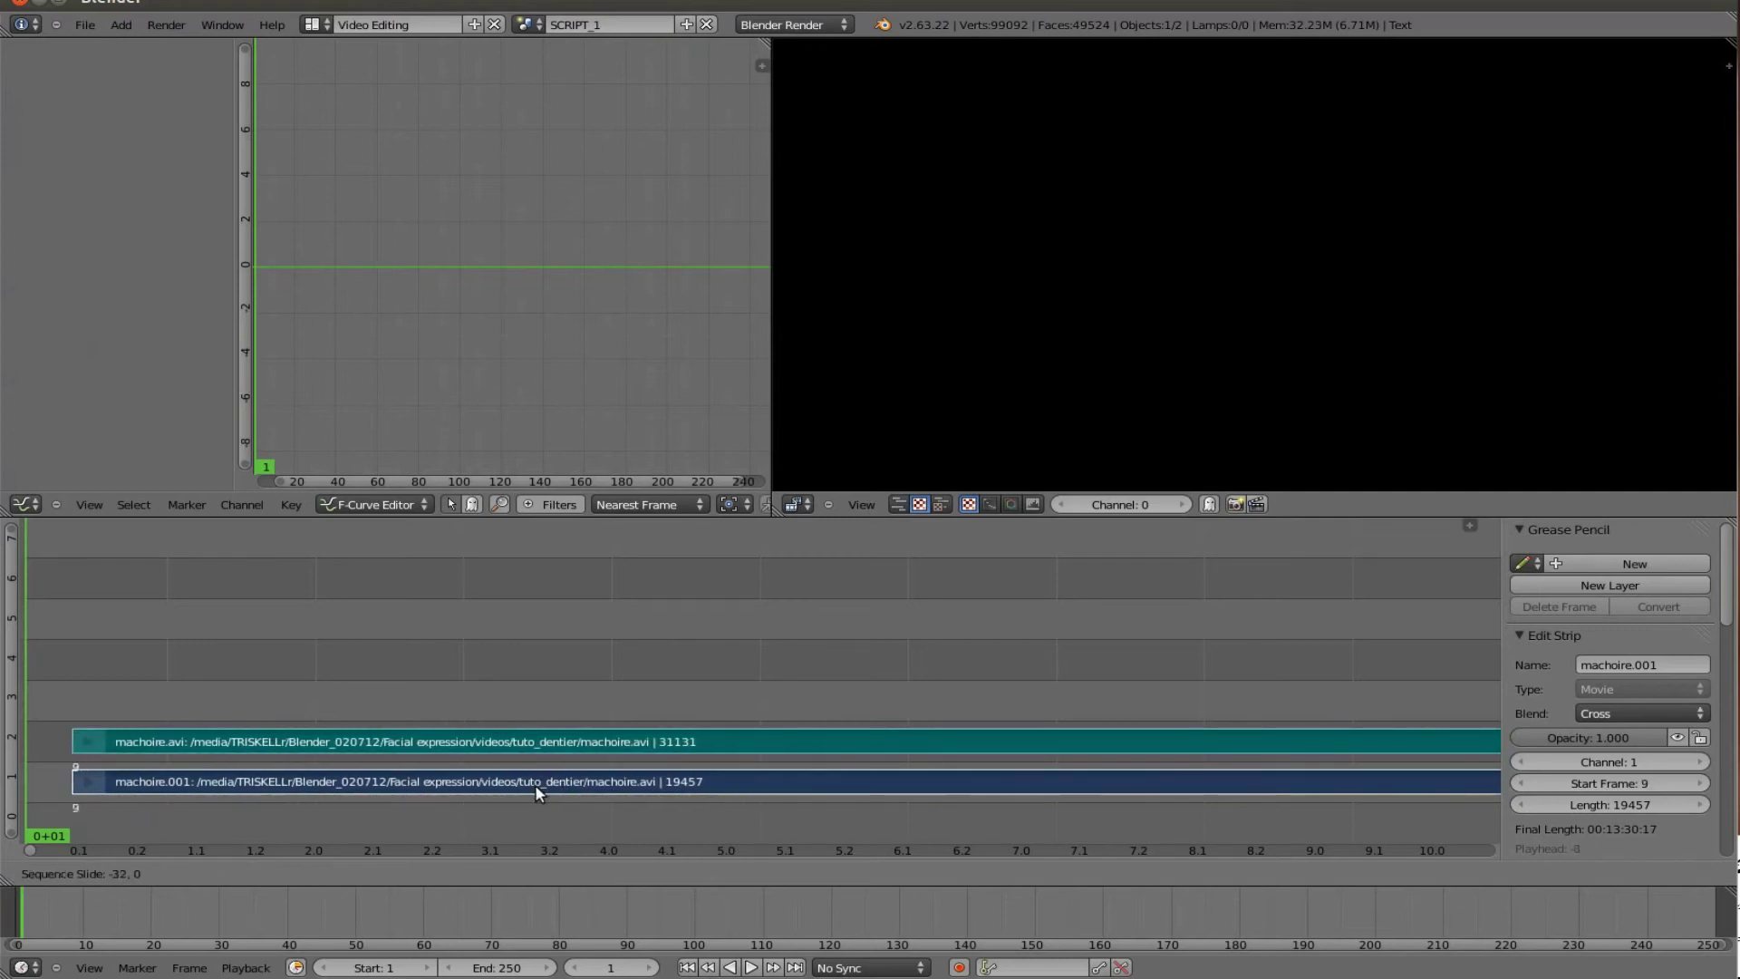
{"action": "left_click", "coordinate": [475, 791]}
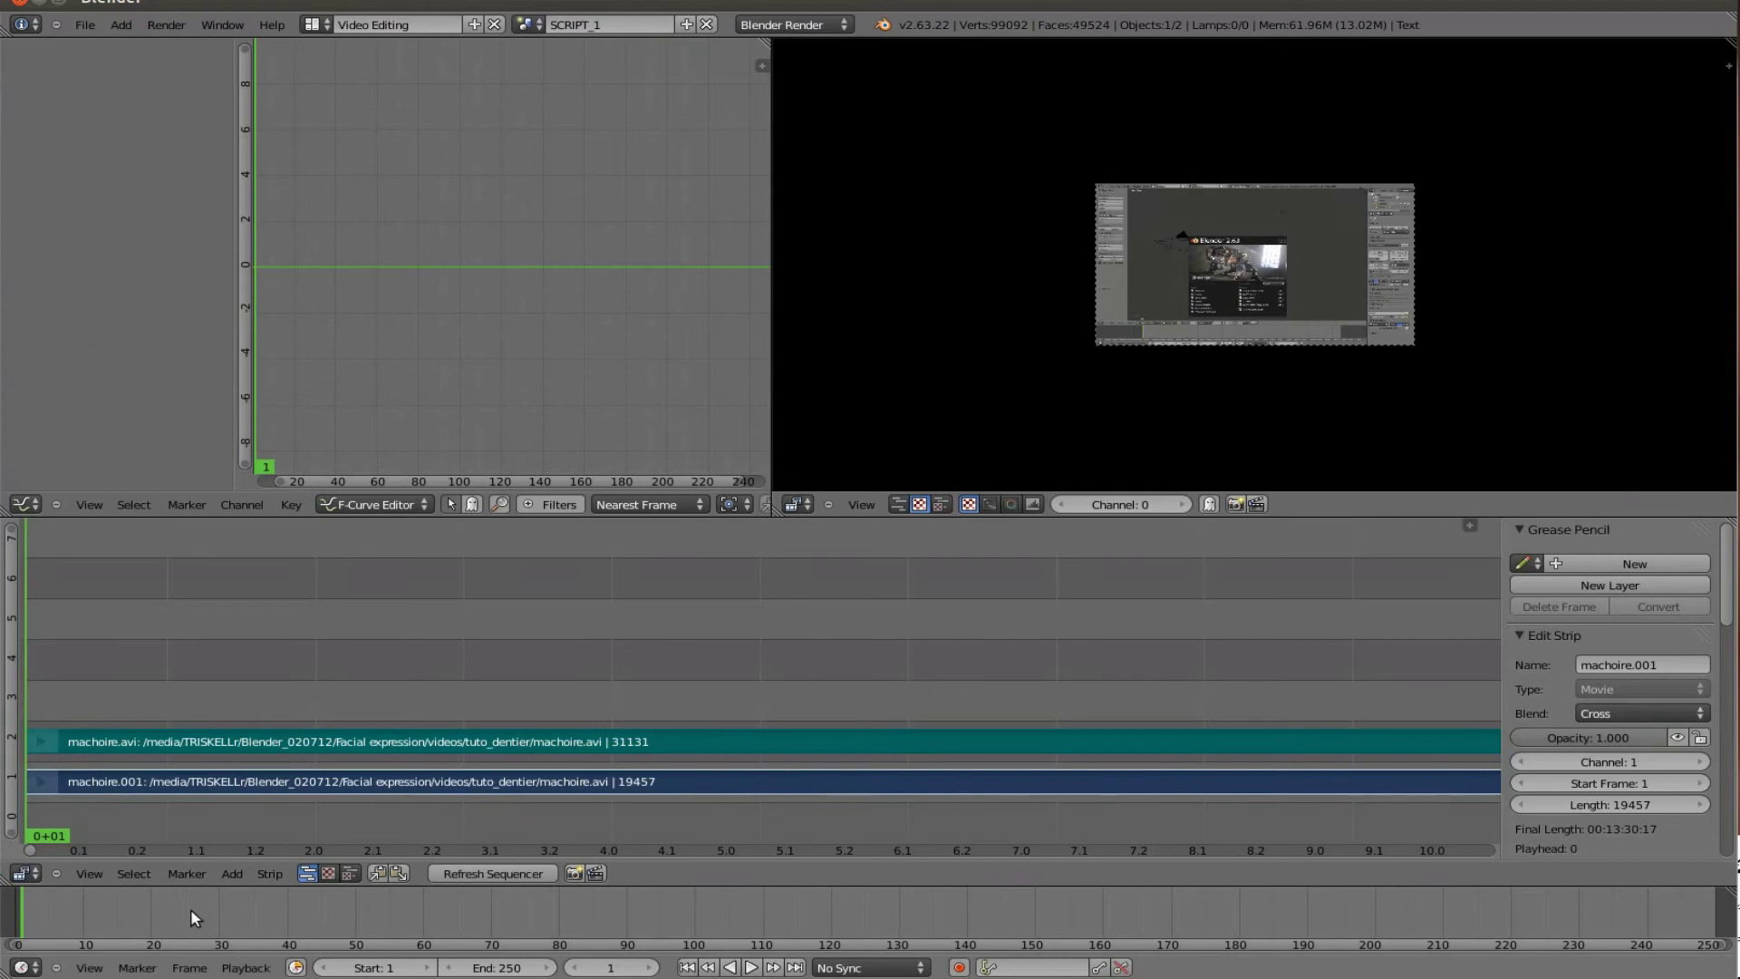
Step: Add the SCRIPT_1 scene as a strip in channel 3 above the movie and move it to start at frame 1
{"action": "left_click", "coordinate": [227, 872]}
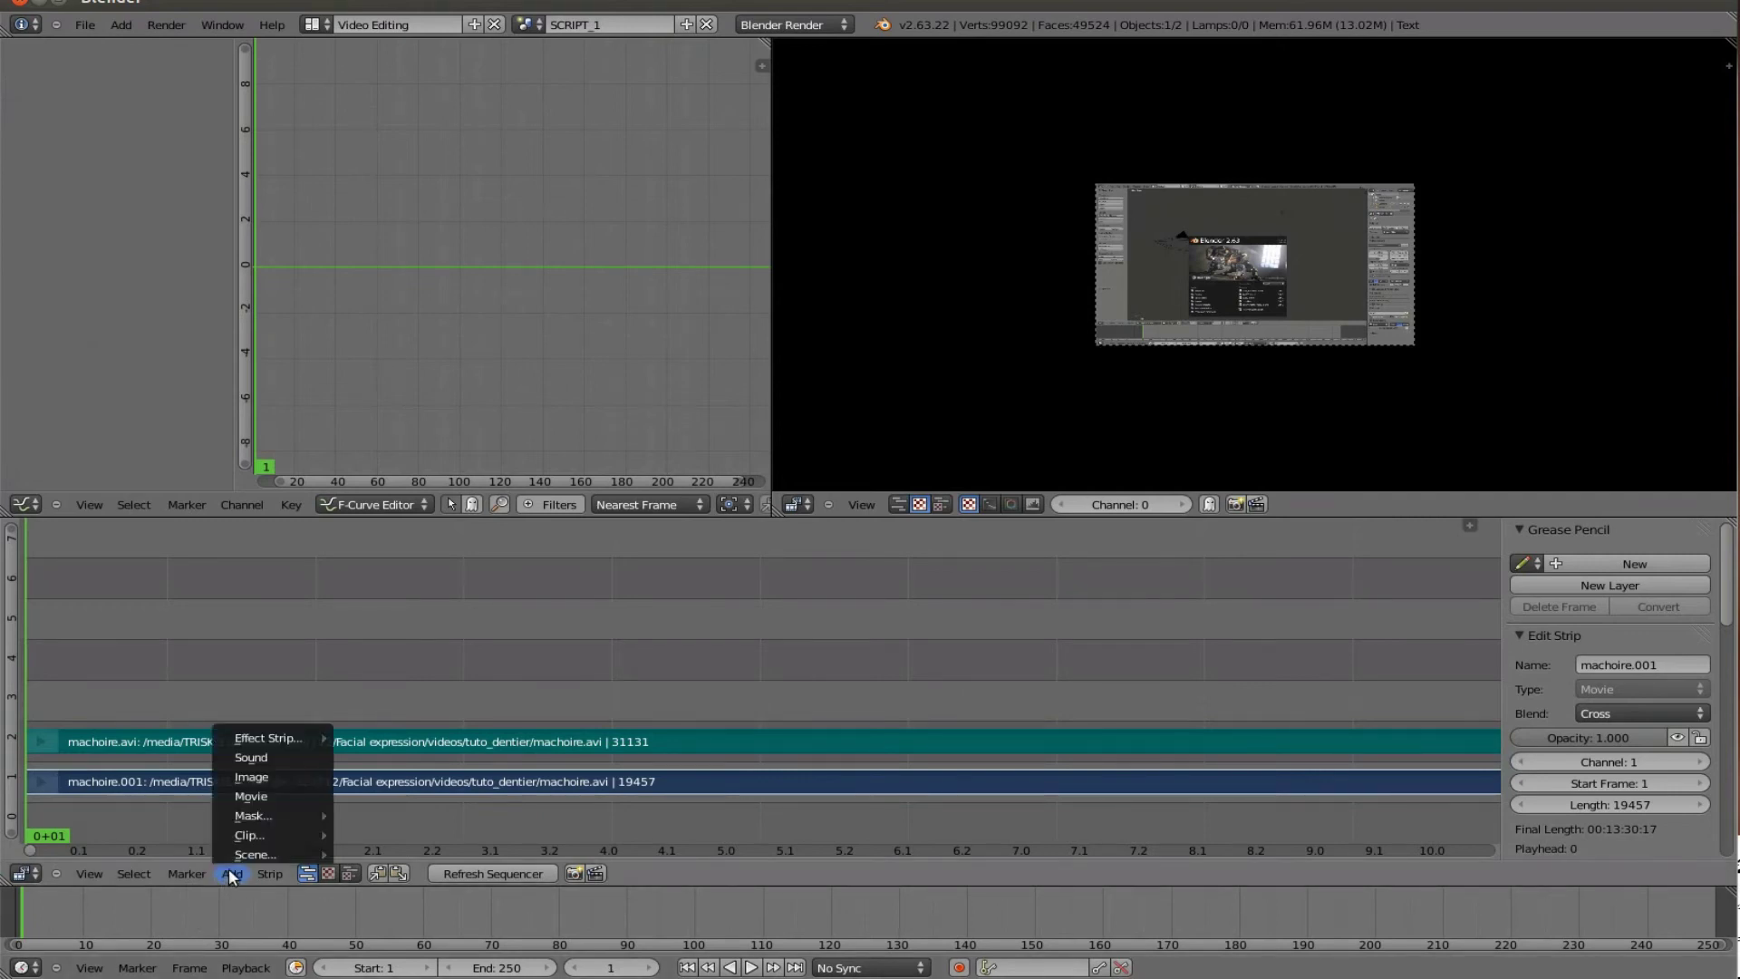
{"action": "mouse_move", "coordinate": [258, 856]}
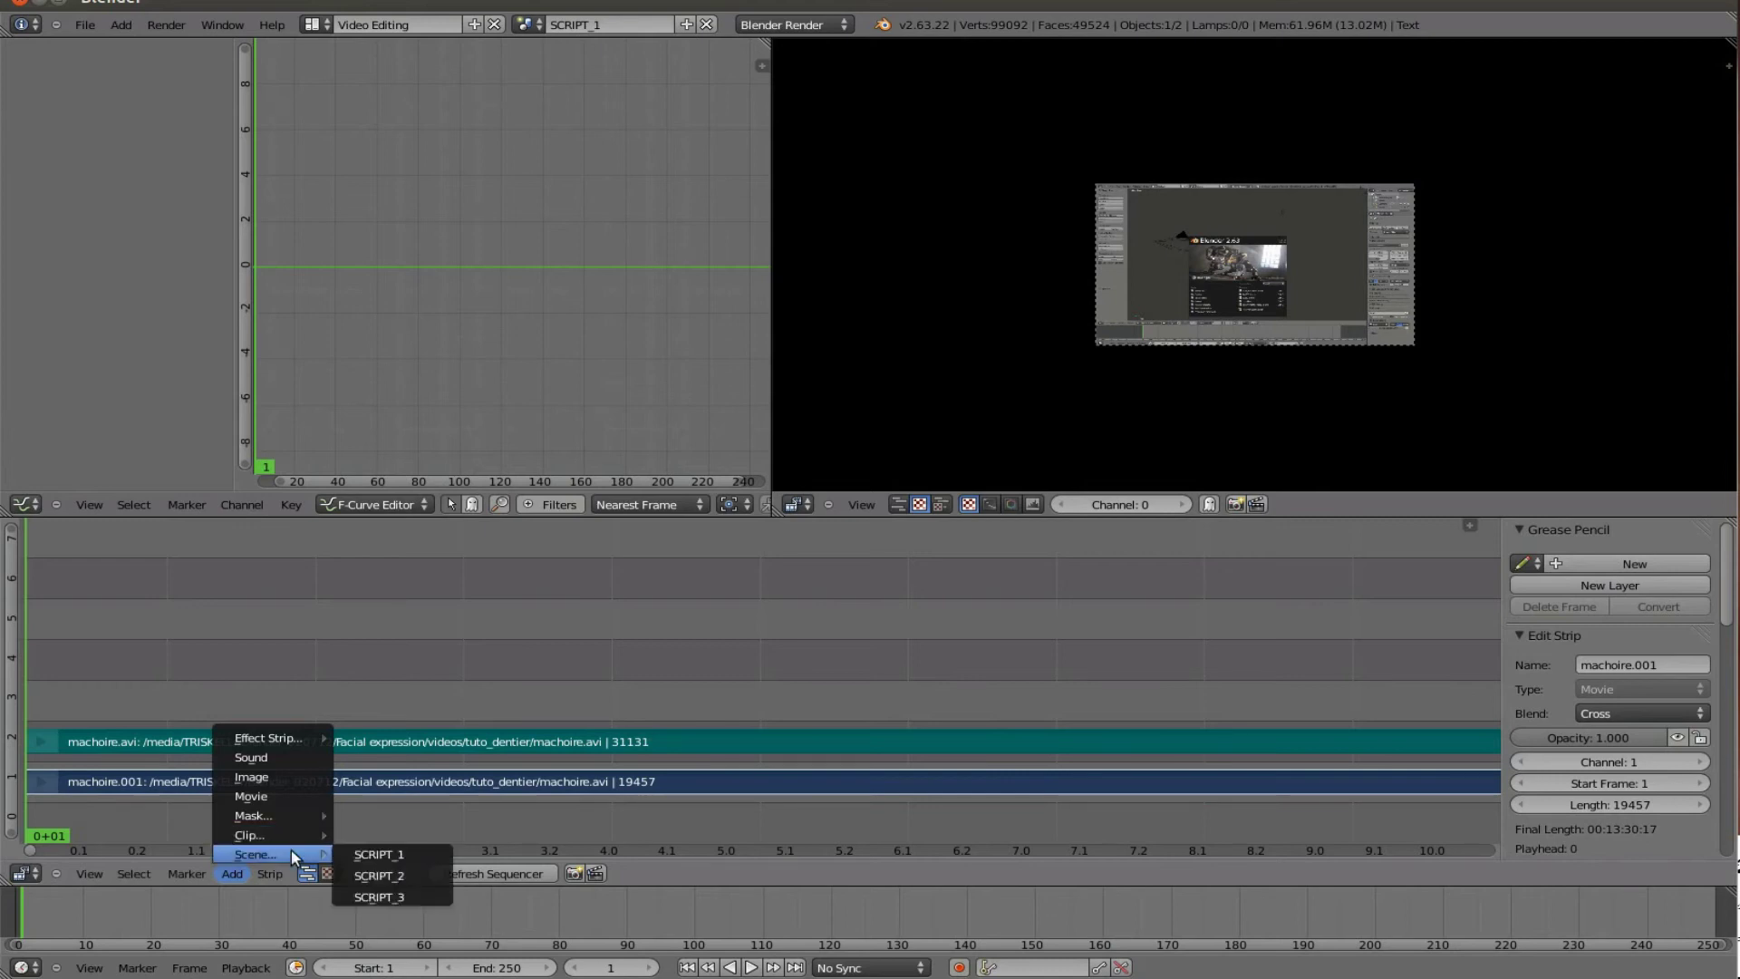
{"action": "left_click", "coordinate": [390, 856]}
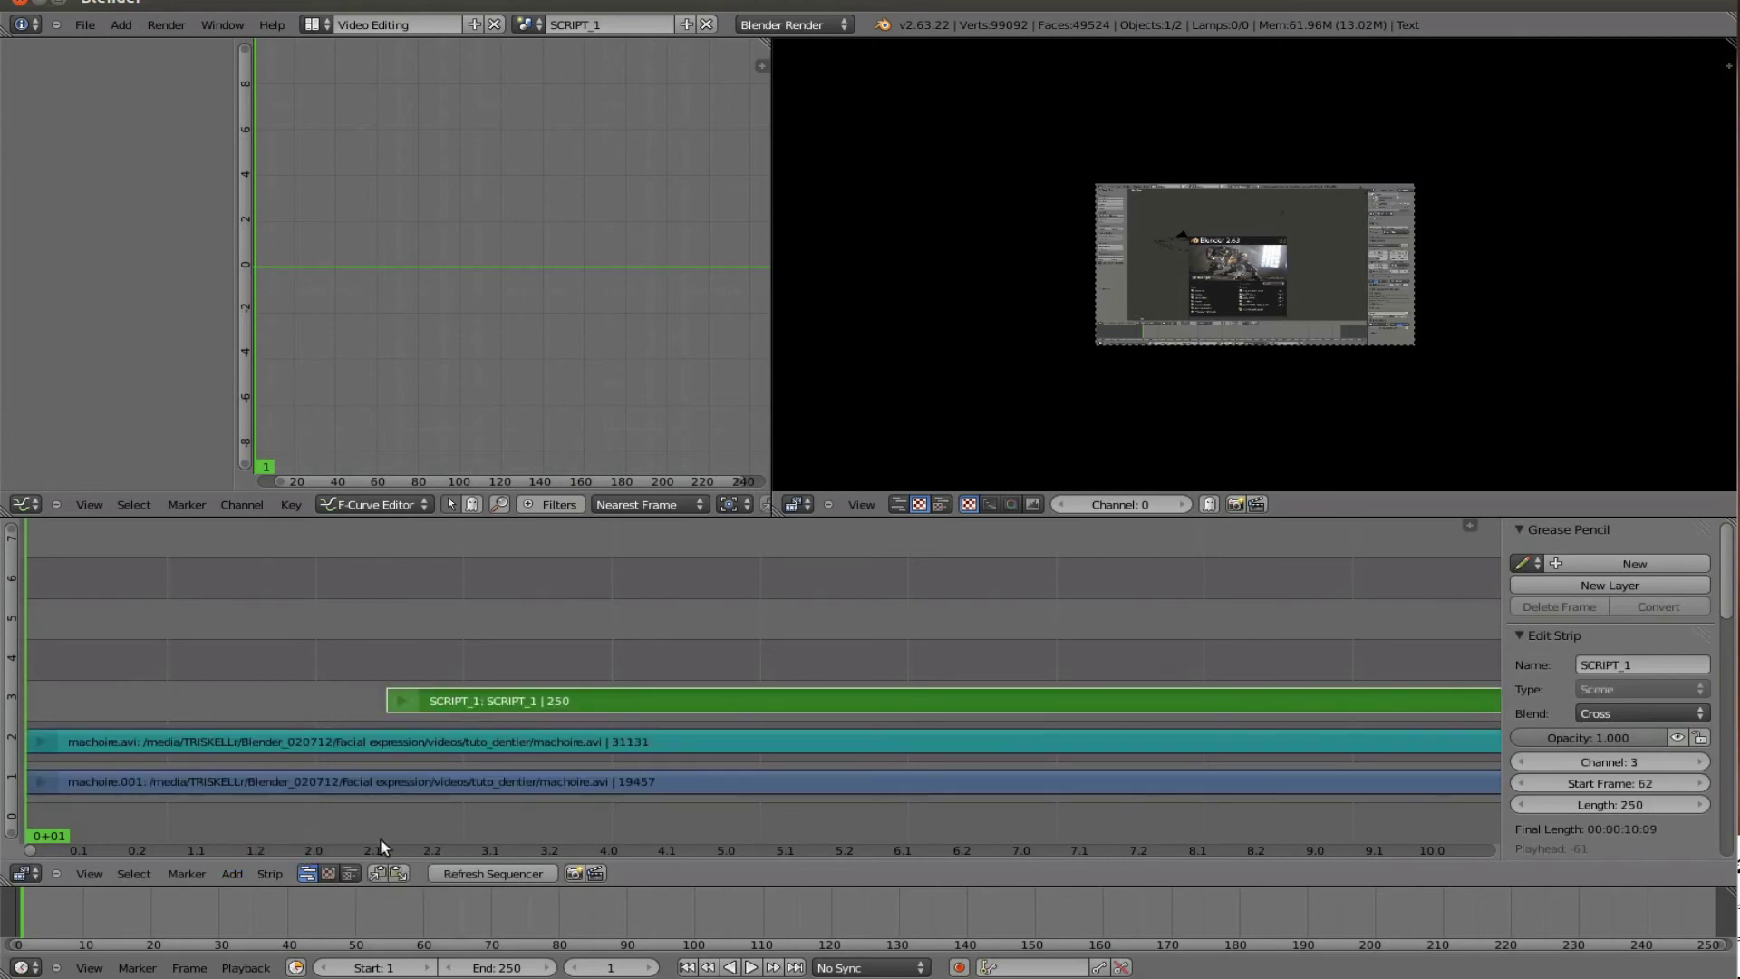
{"action": "key", "text": "g"}
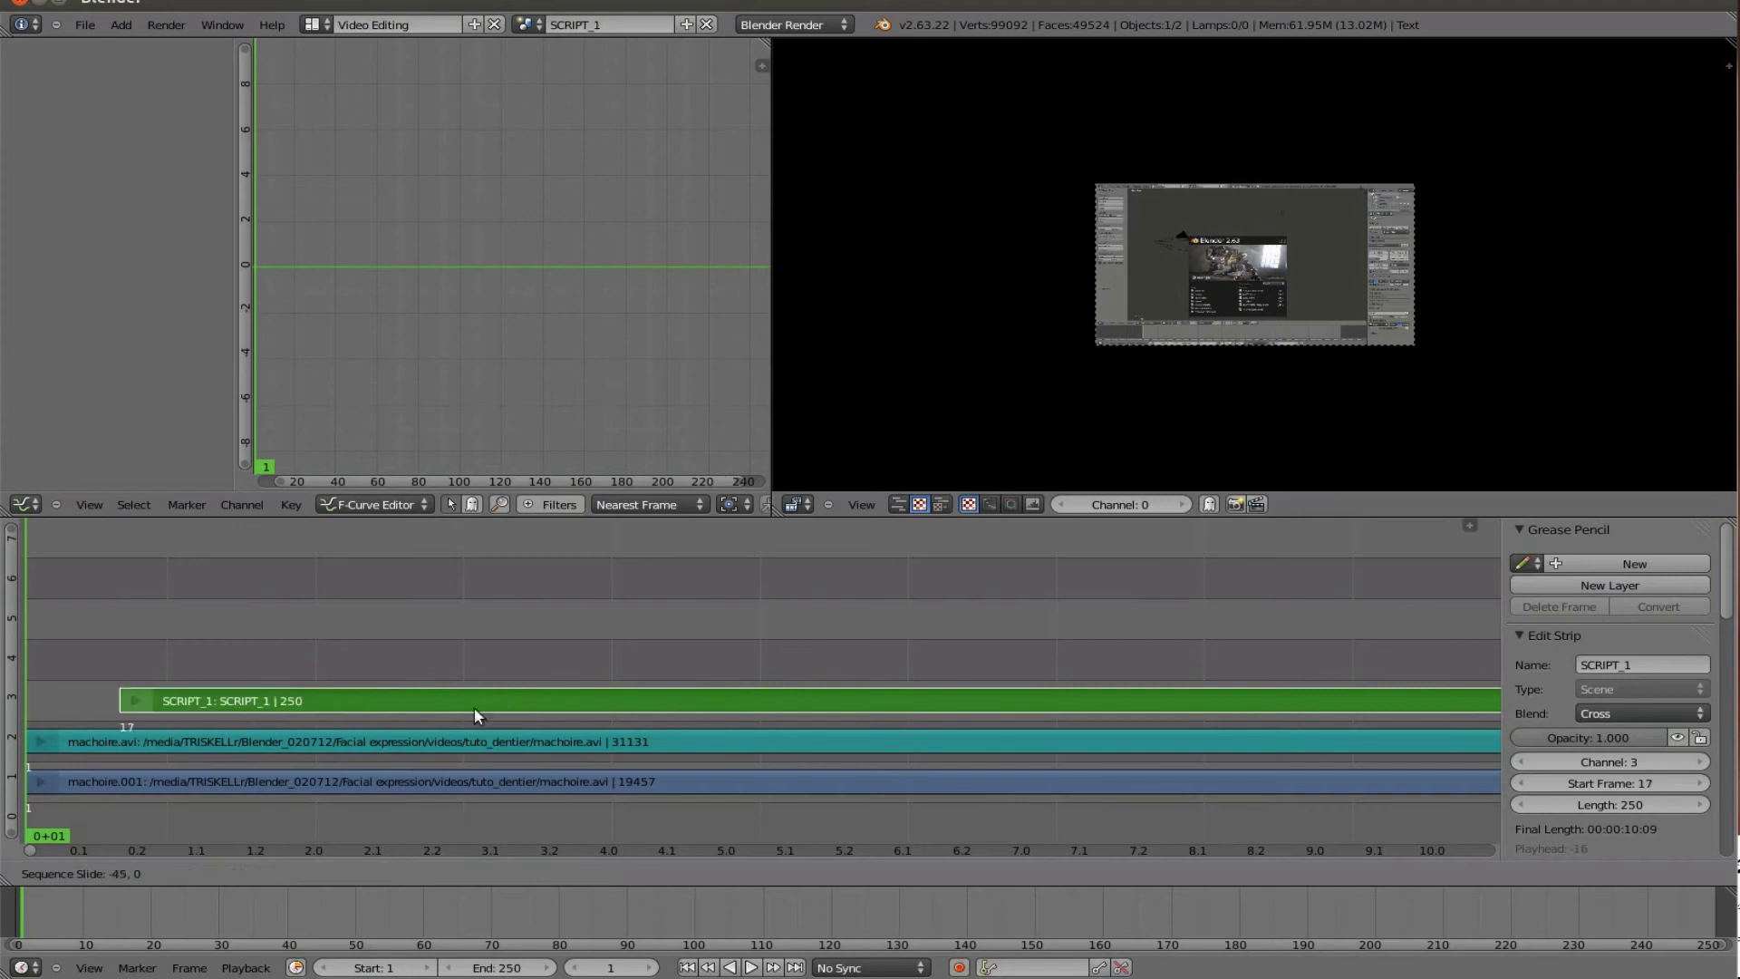
{"action": "left_click", "coordinate": [365, 711]}
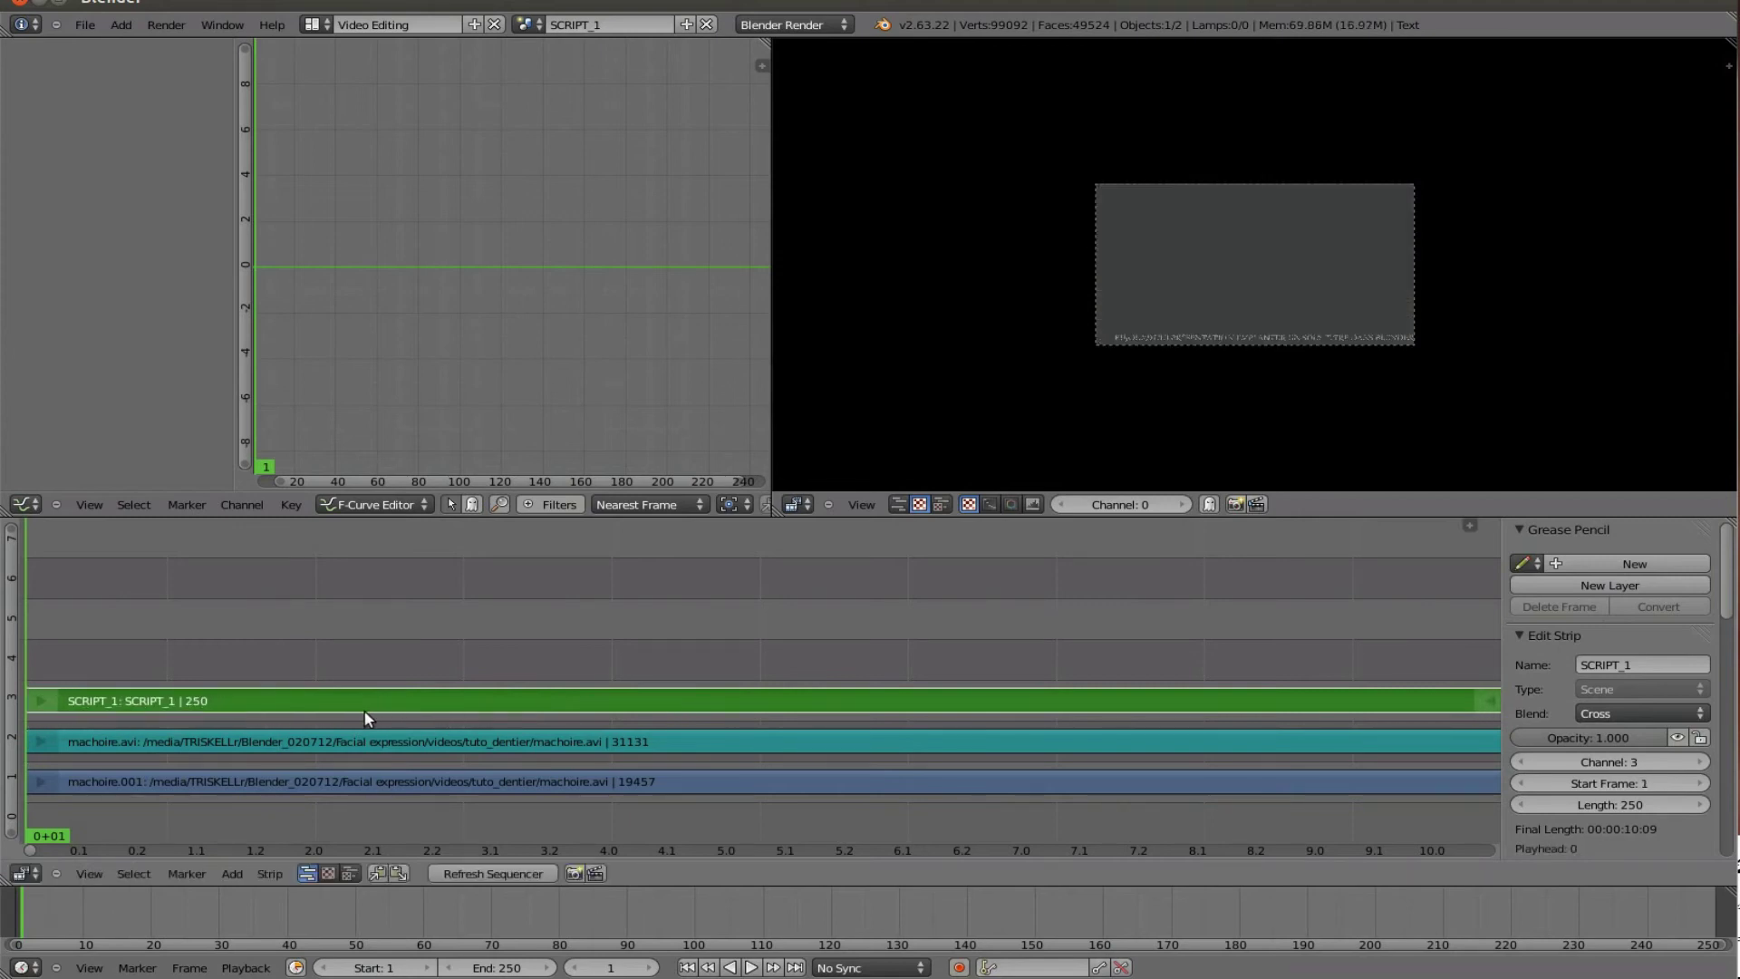
Step: Shorten the SCRIPT_1 scene strip to 32 frames and add an Alpha Over effect strip combining it with the machoire.001 movie strip
{"action": "scroll", "coordinate": [968, 682], "scroll_direction": "down", "scroll_amount": 2}
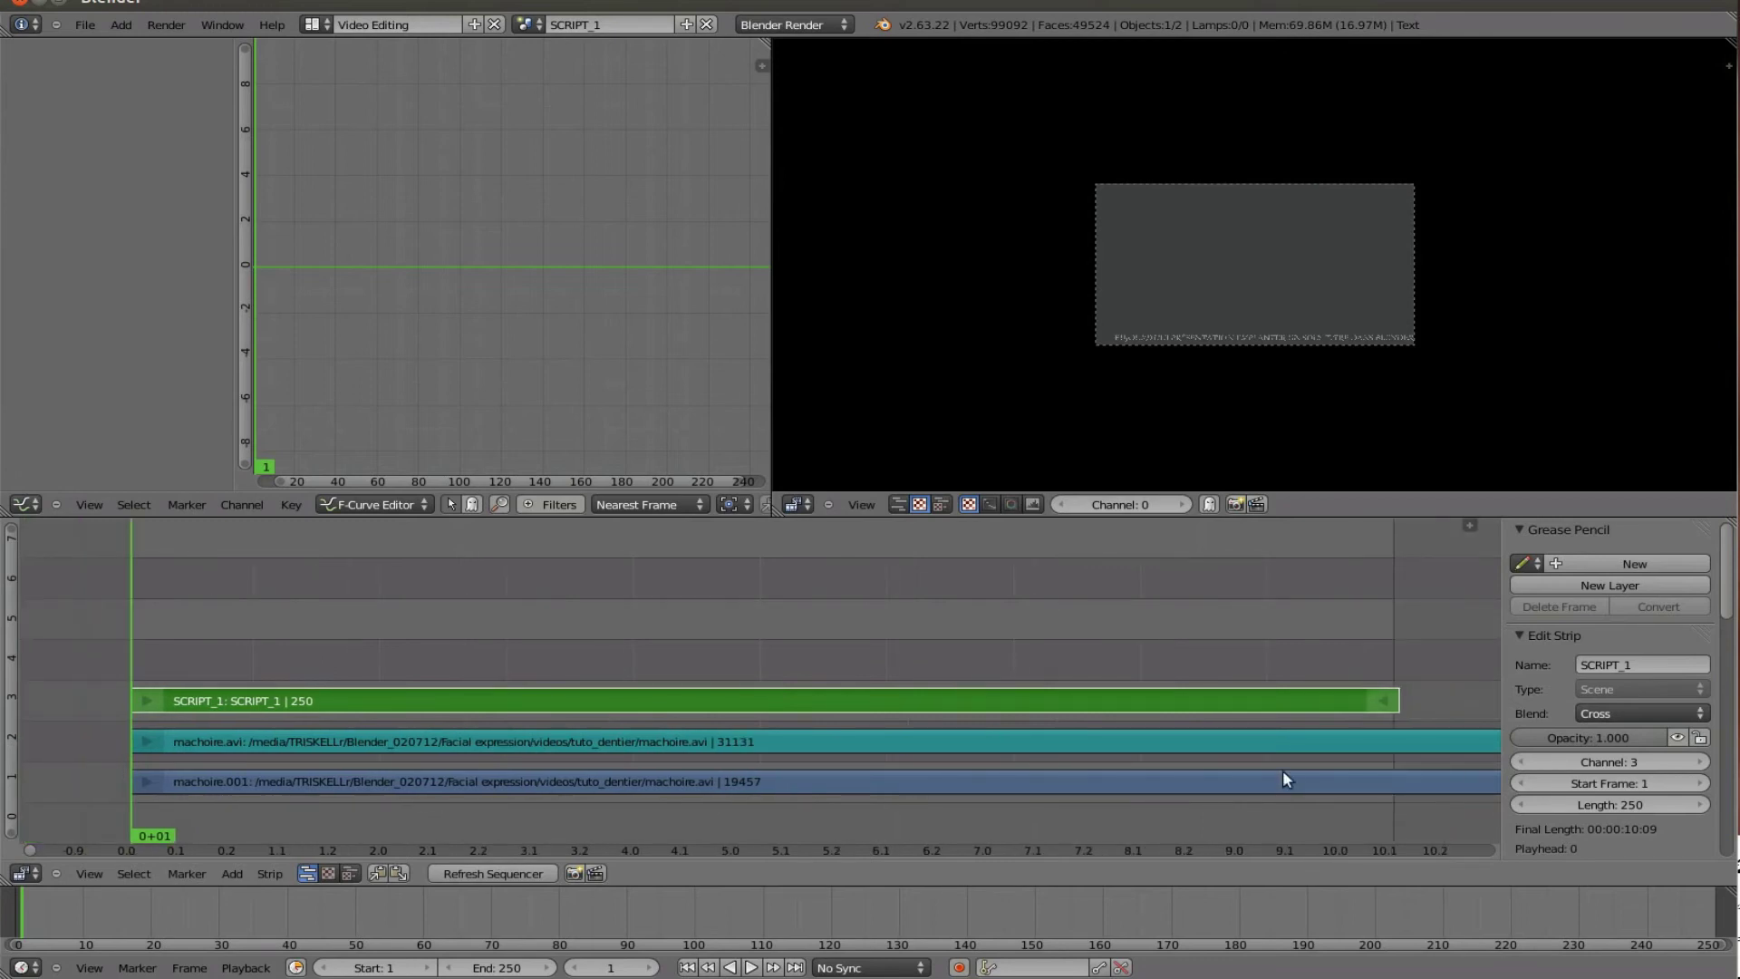
{"action": "scroll", "coordinate": [1538, 785], "scroll_direction": "down", "scroll_amount": 1}
{"action": "middle_click_drag", "start_coordinate": [1537, 785], "coordinate": [1527, 678]}
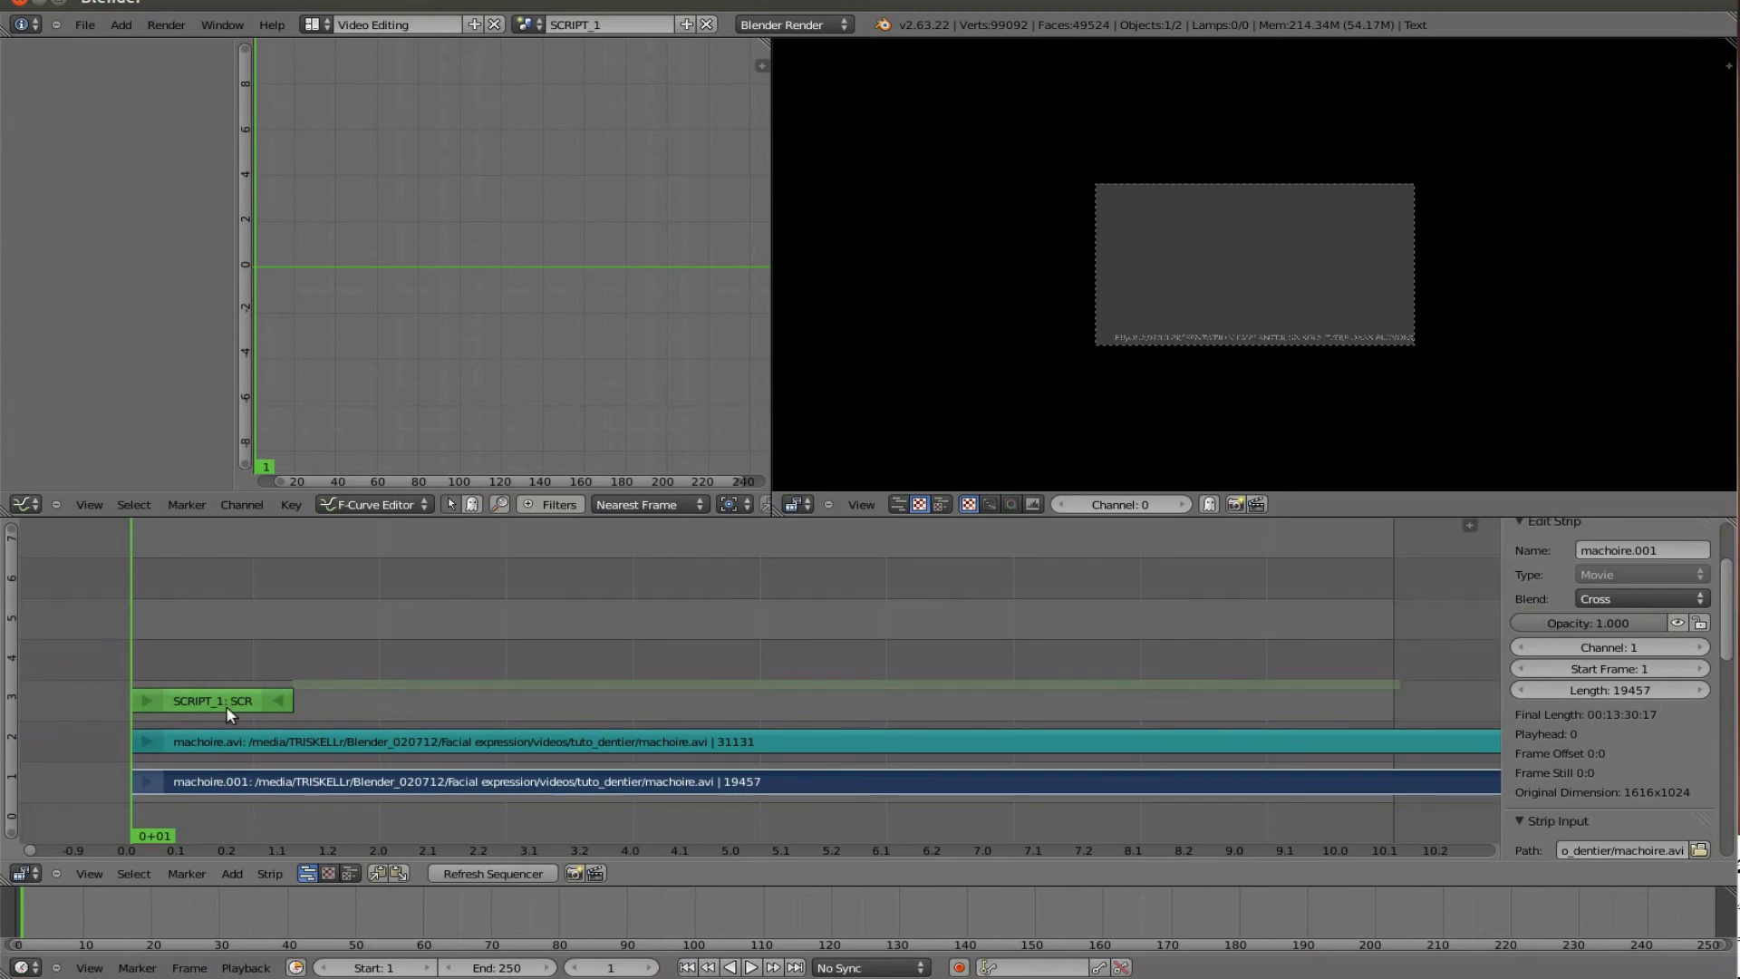
{"action": "left_click", "coordinate": [231, 707]}
{"action": "left_click", "coordinate": [242, 868]}
{"action": "mouse_move", "coordinate": [272, 737]}
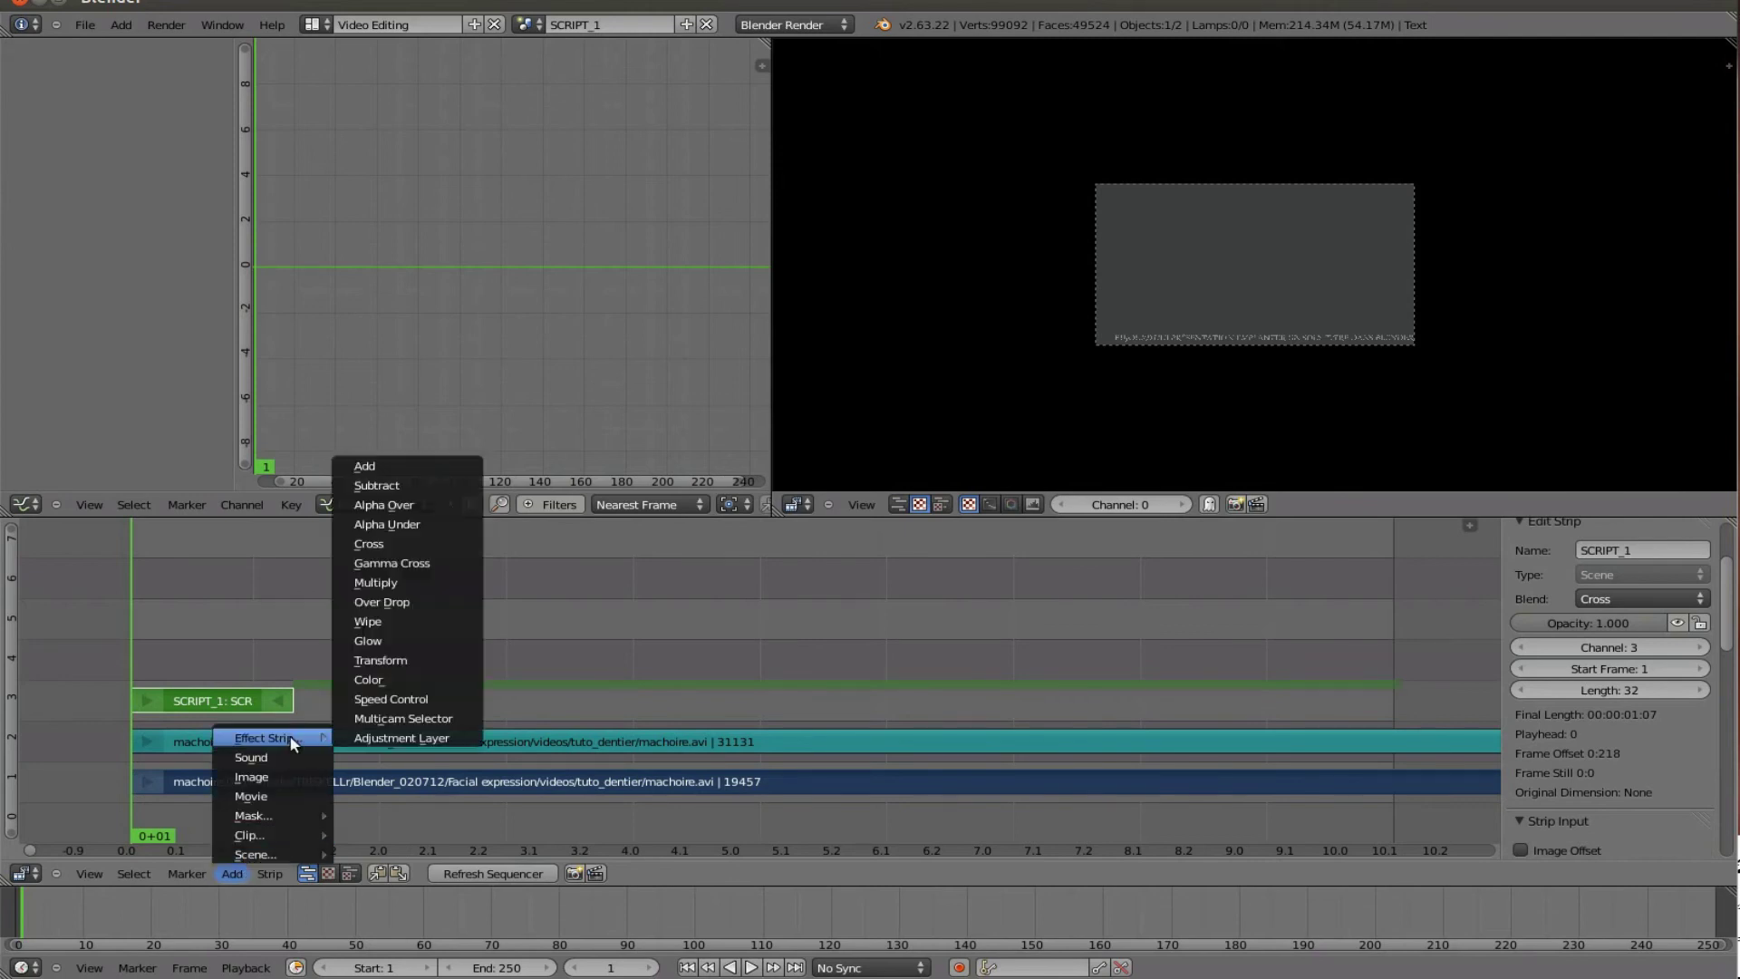
{"action": "left_click", "coordinate": [408, 508]}
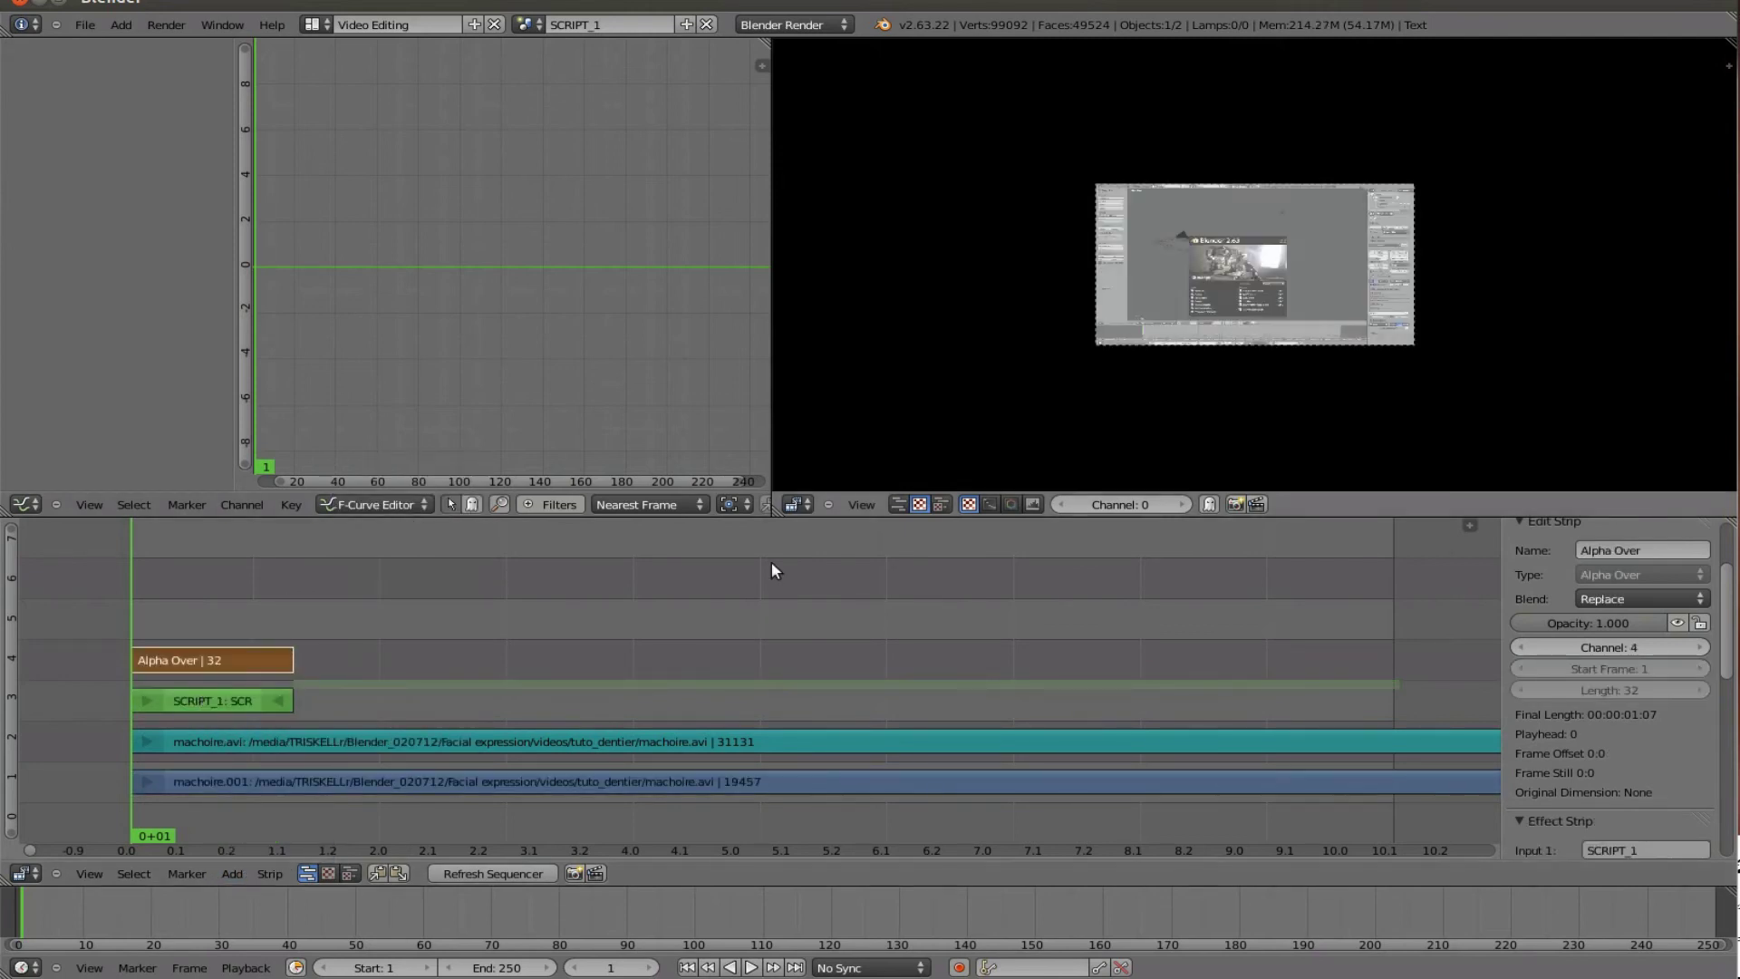
Step: Set the SCRIPT_1 strip's color Multiply to 3 and enable Premultiply
{"action": "scroll", "coordinate": [1034, 426], "scroll_direction": "up", "scroll_amount": 4}
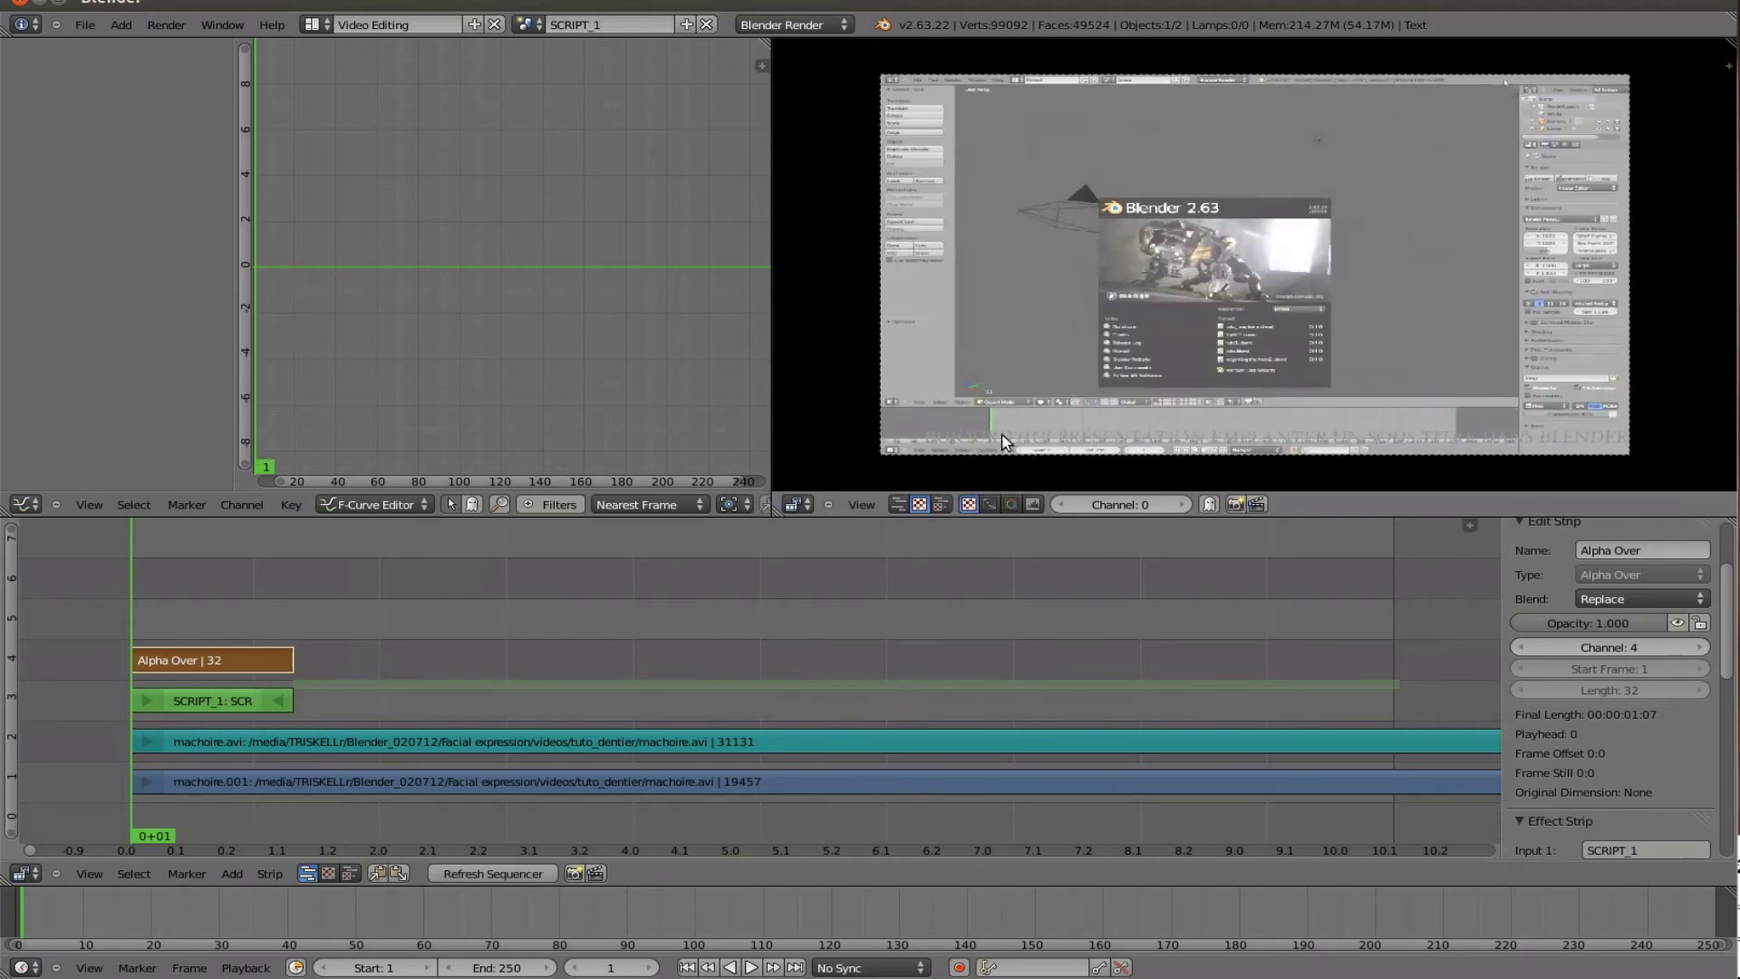
{"action": "scroll", "coordinate": [1137, 413], "scroll_direction": "up", "scroll_amount": 1}
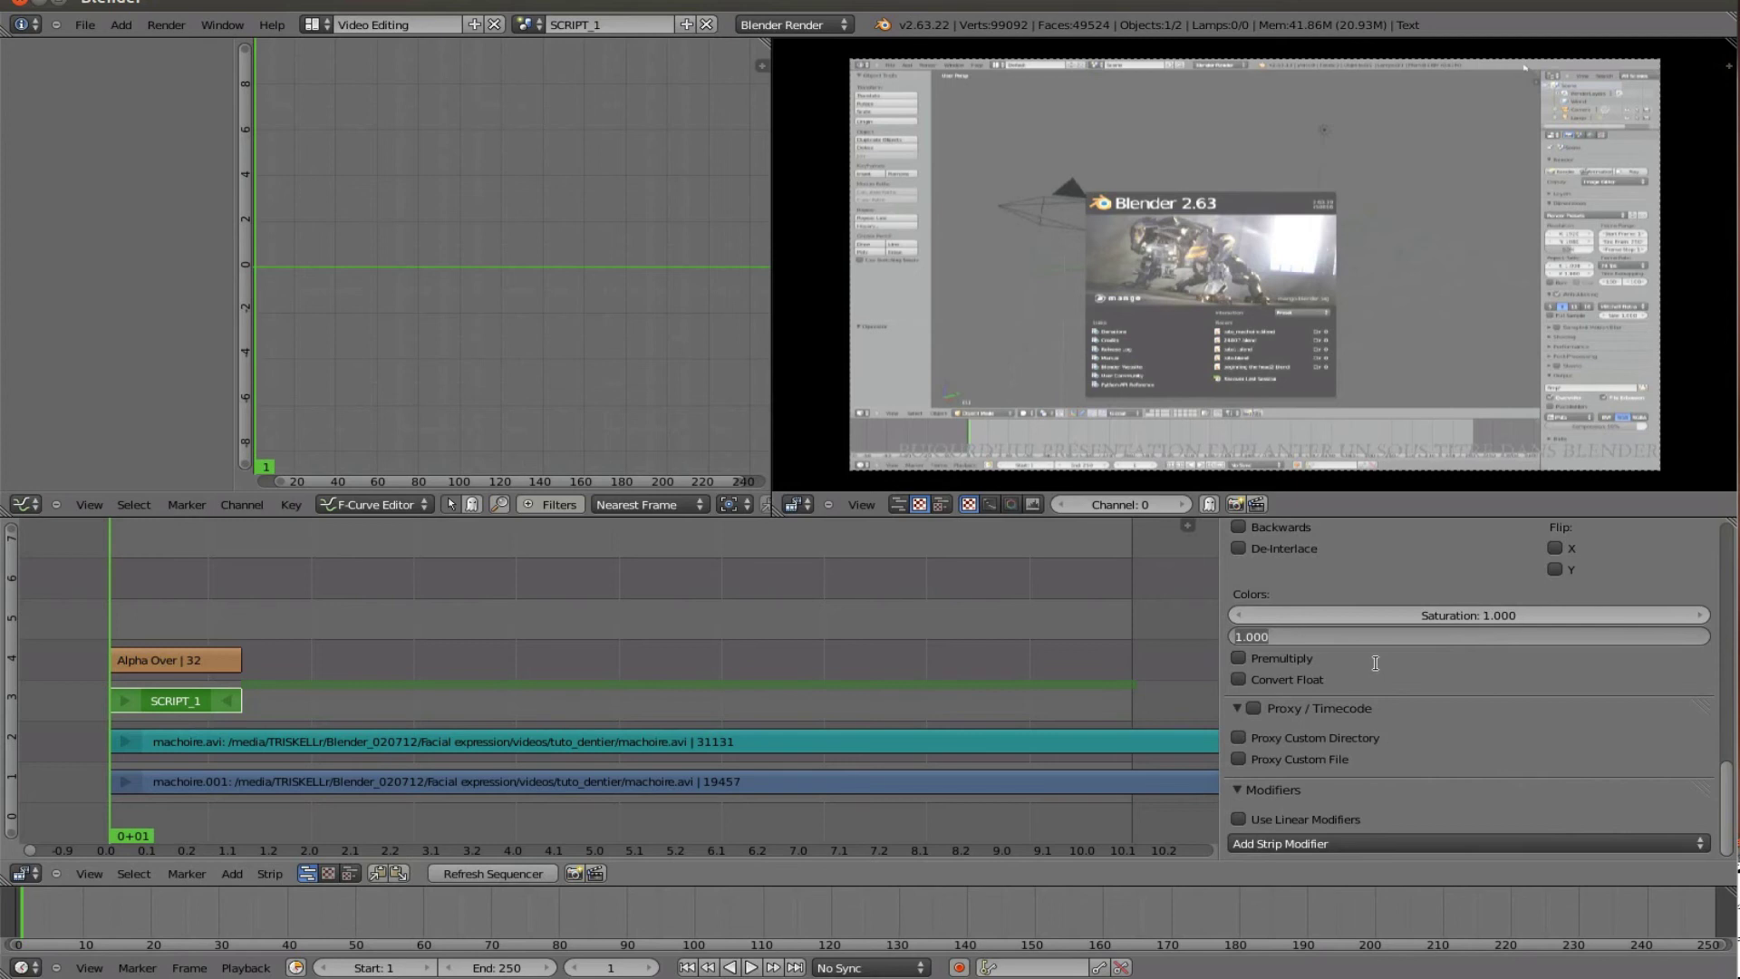
{"action": "type", "text": "3"}
{"action": "key", "text": "Return"}
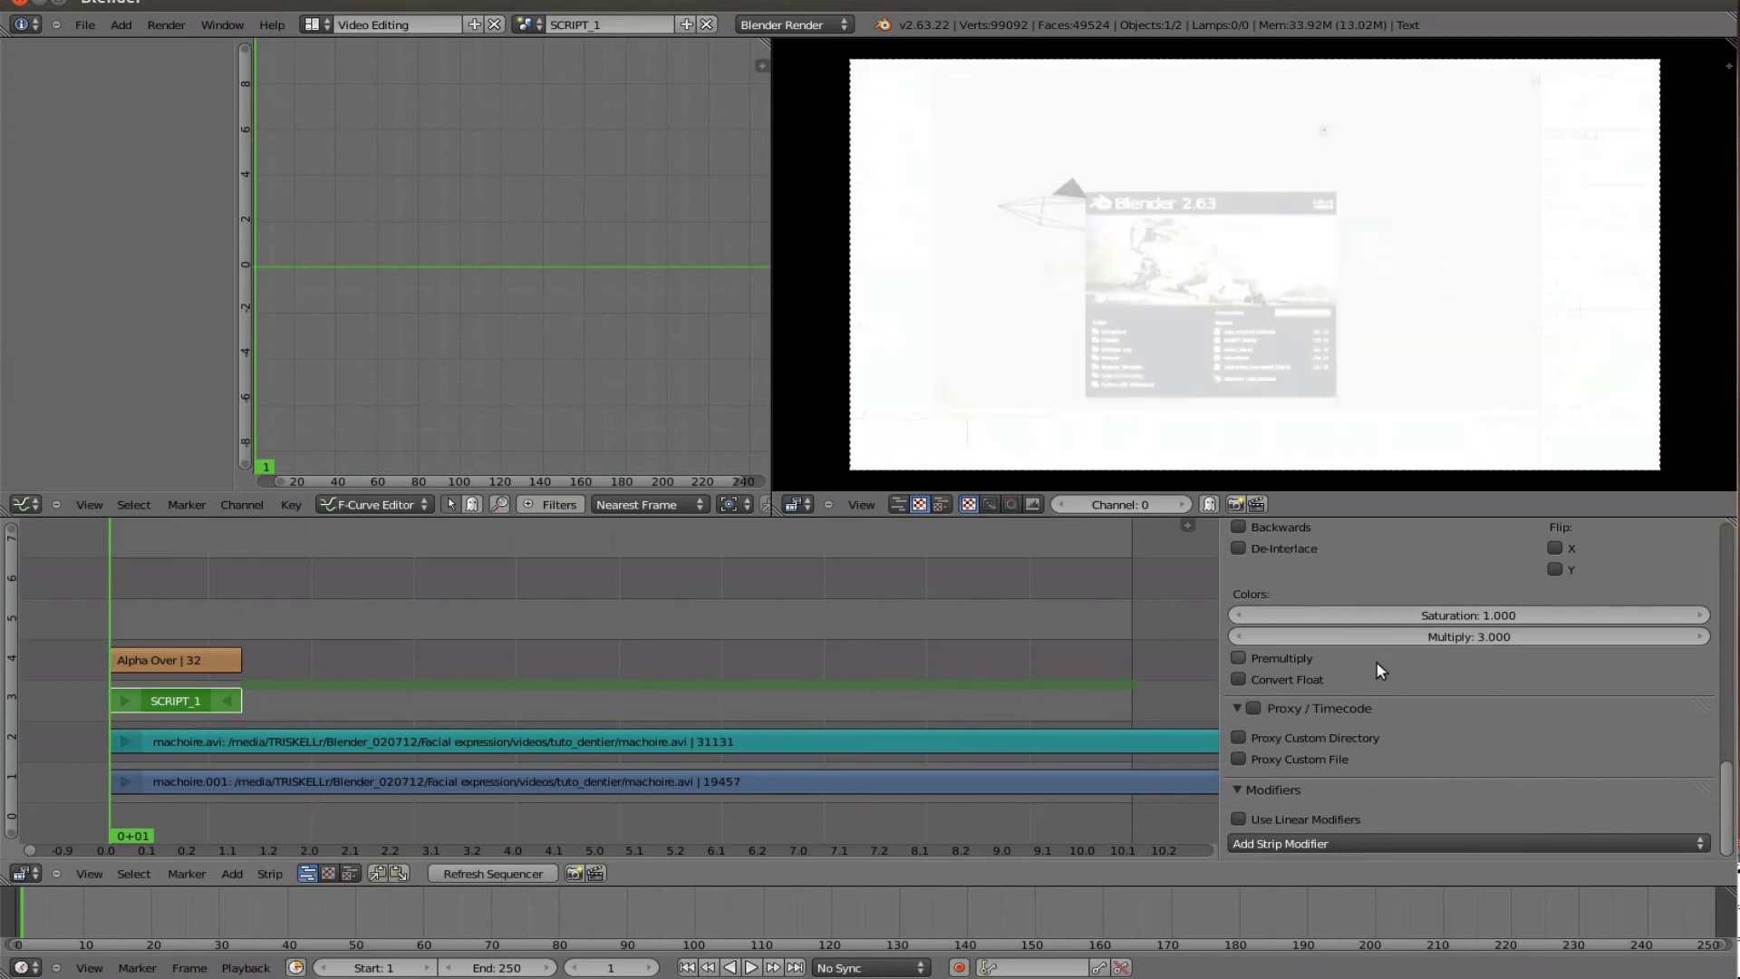
{"action": "left_click", "coordinate": [1239, 658]}
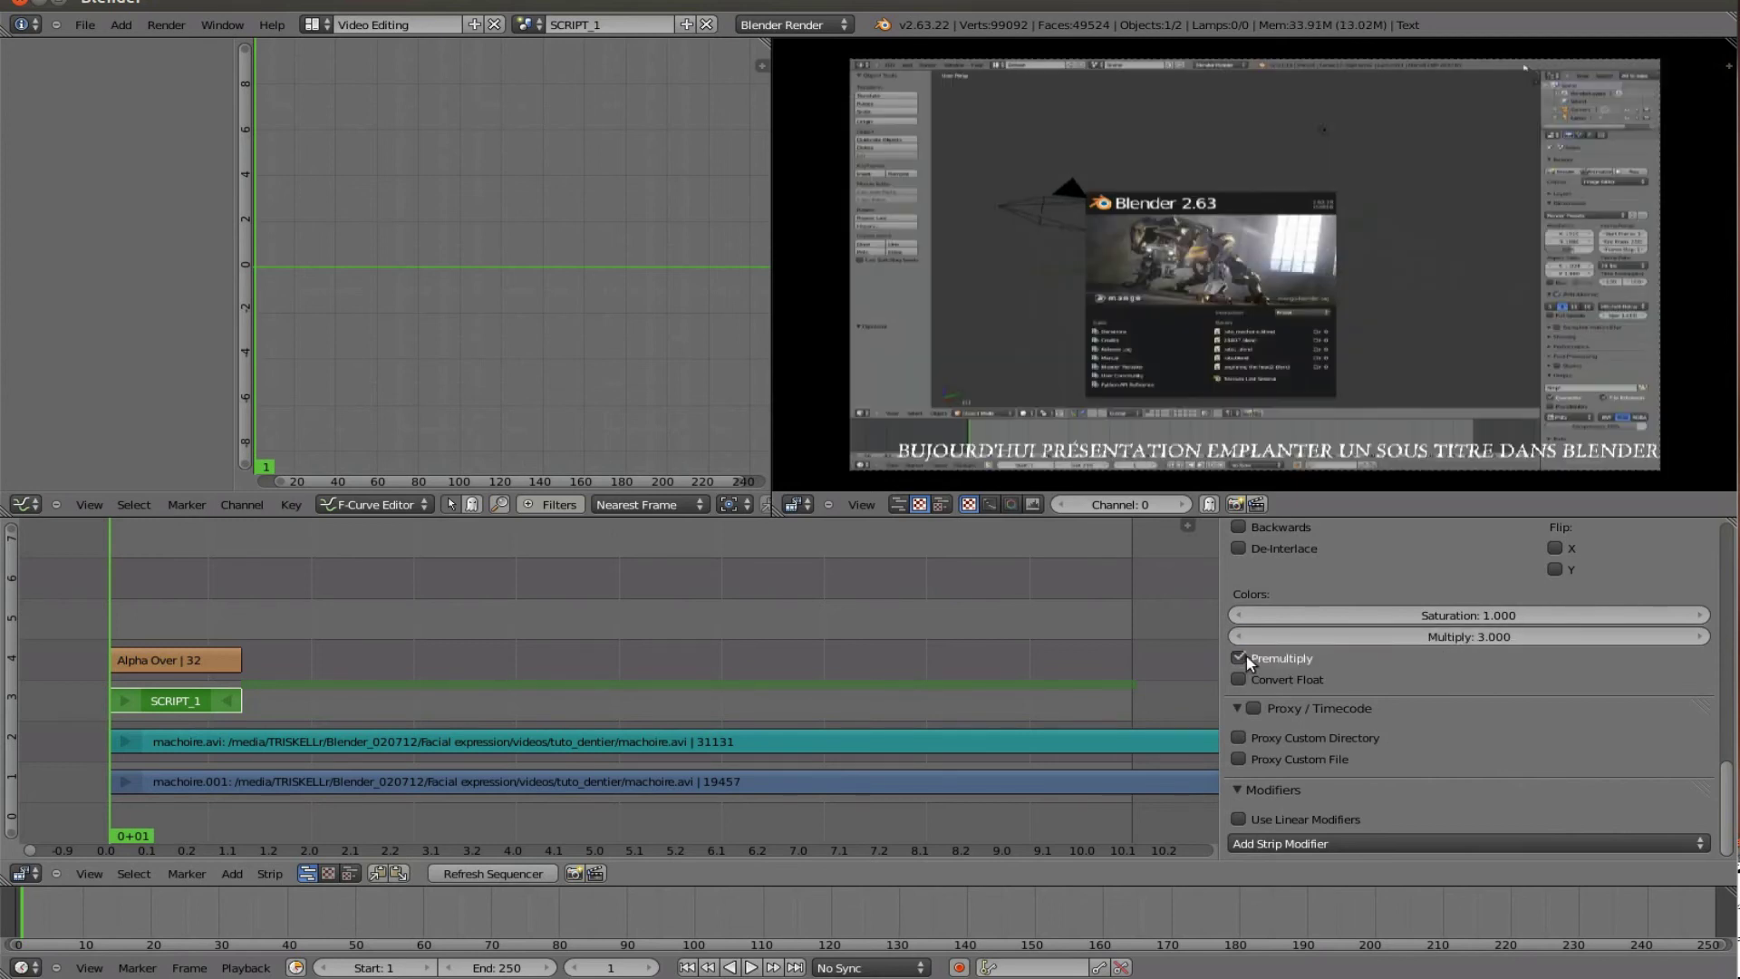
Step: Try a Multiply of 20 on the SCRIPT_1 strip, set it to 2, and enable De-Interlace
{"action": "left_click", "coordinate": [1496, 639]}
{"action": "type", "text": "20"}
{"action": "key", "text": "Return"}
{"action": "left_click", "coordinate": [1477, 639]}
{"action": "type", "text": "2"}
{"action": "key", "text": "Return"}
Step: Enable Image Offset and Image Crop on the SCRIPT_1 strip and offset the image to about X 669 and Y 113
{"action": "scroll", "coordinate": [1300, 688], "scroll_direction": "up", "scroll_amount": 10}
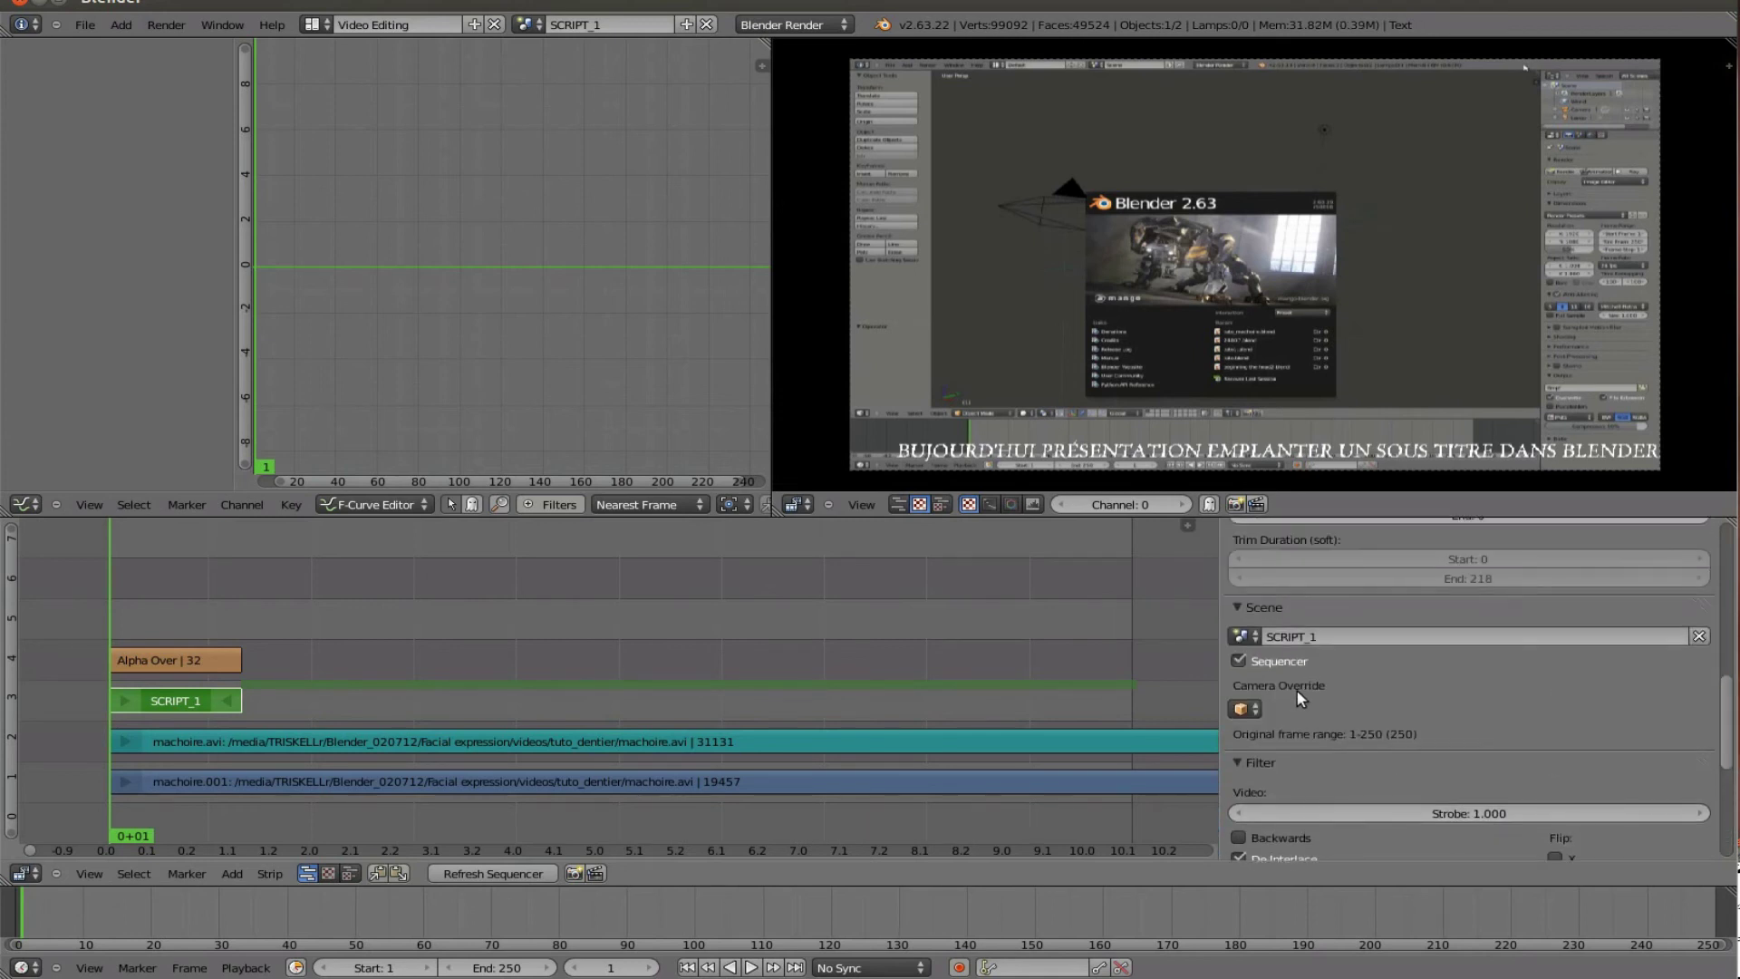
{"action": "scroll", "coordinate": [1298, 691], "scroll_direction": "up", "scroll_amount": 3}
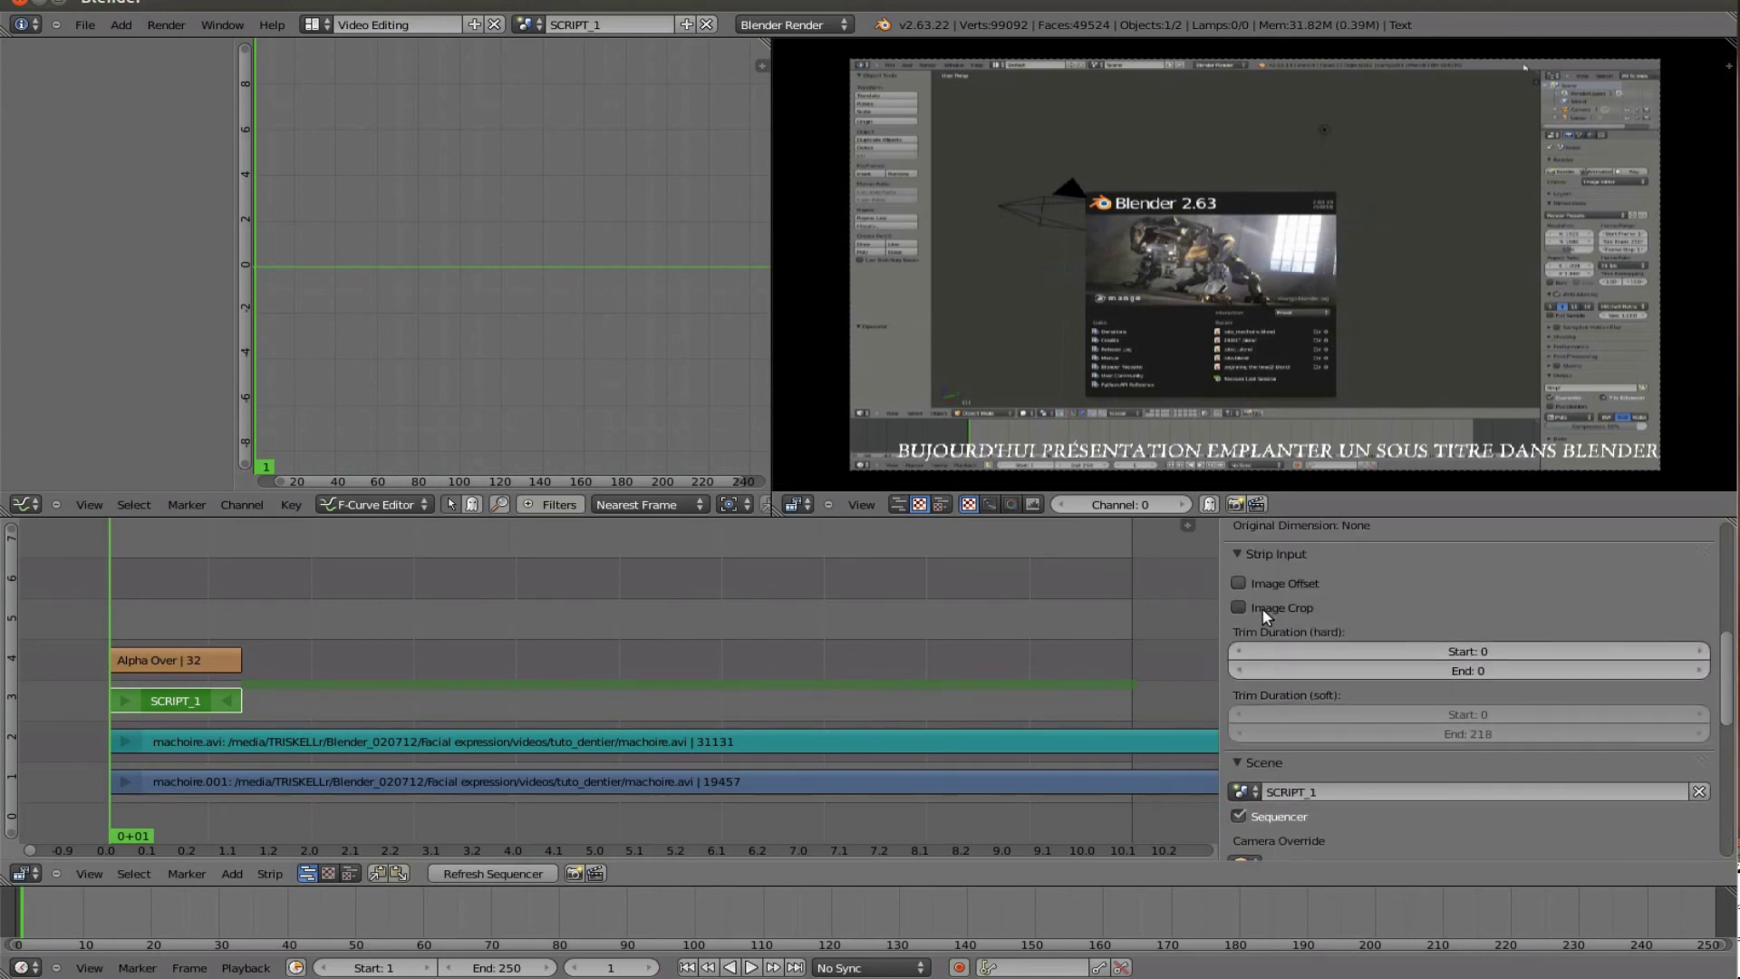
{"action": "left_click", "coordinate": [1239, 583]}
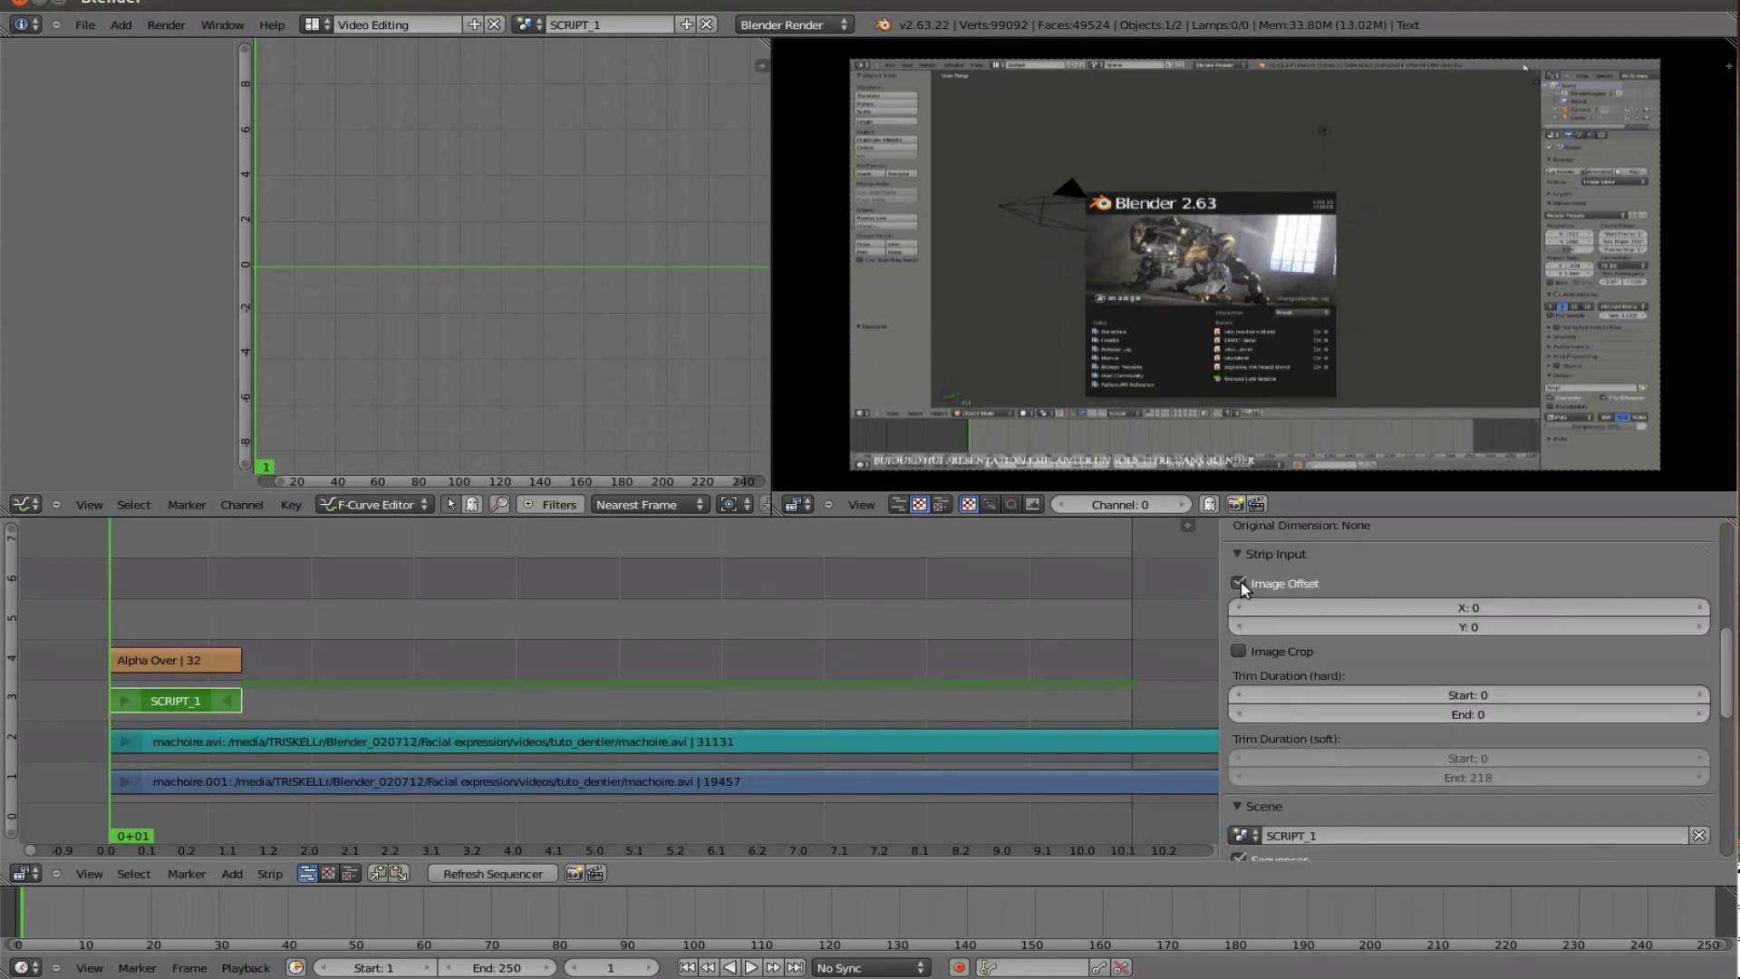
{"action": "left_click", "coordinate": [1245, 650]}
{"action": "scroll", "coordinate": [1314, 662], "scroll_direction": "down", "scroll_amount": 2}
{"action": "left_click_drag", "start_coordinate": [1459, 605], "coordinate": [1475, 601]}
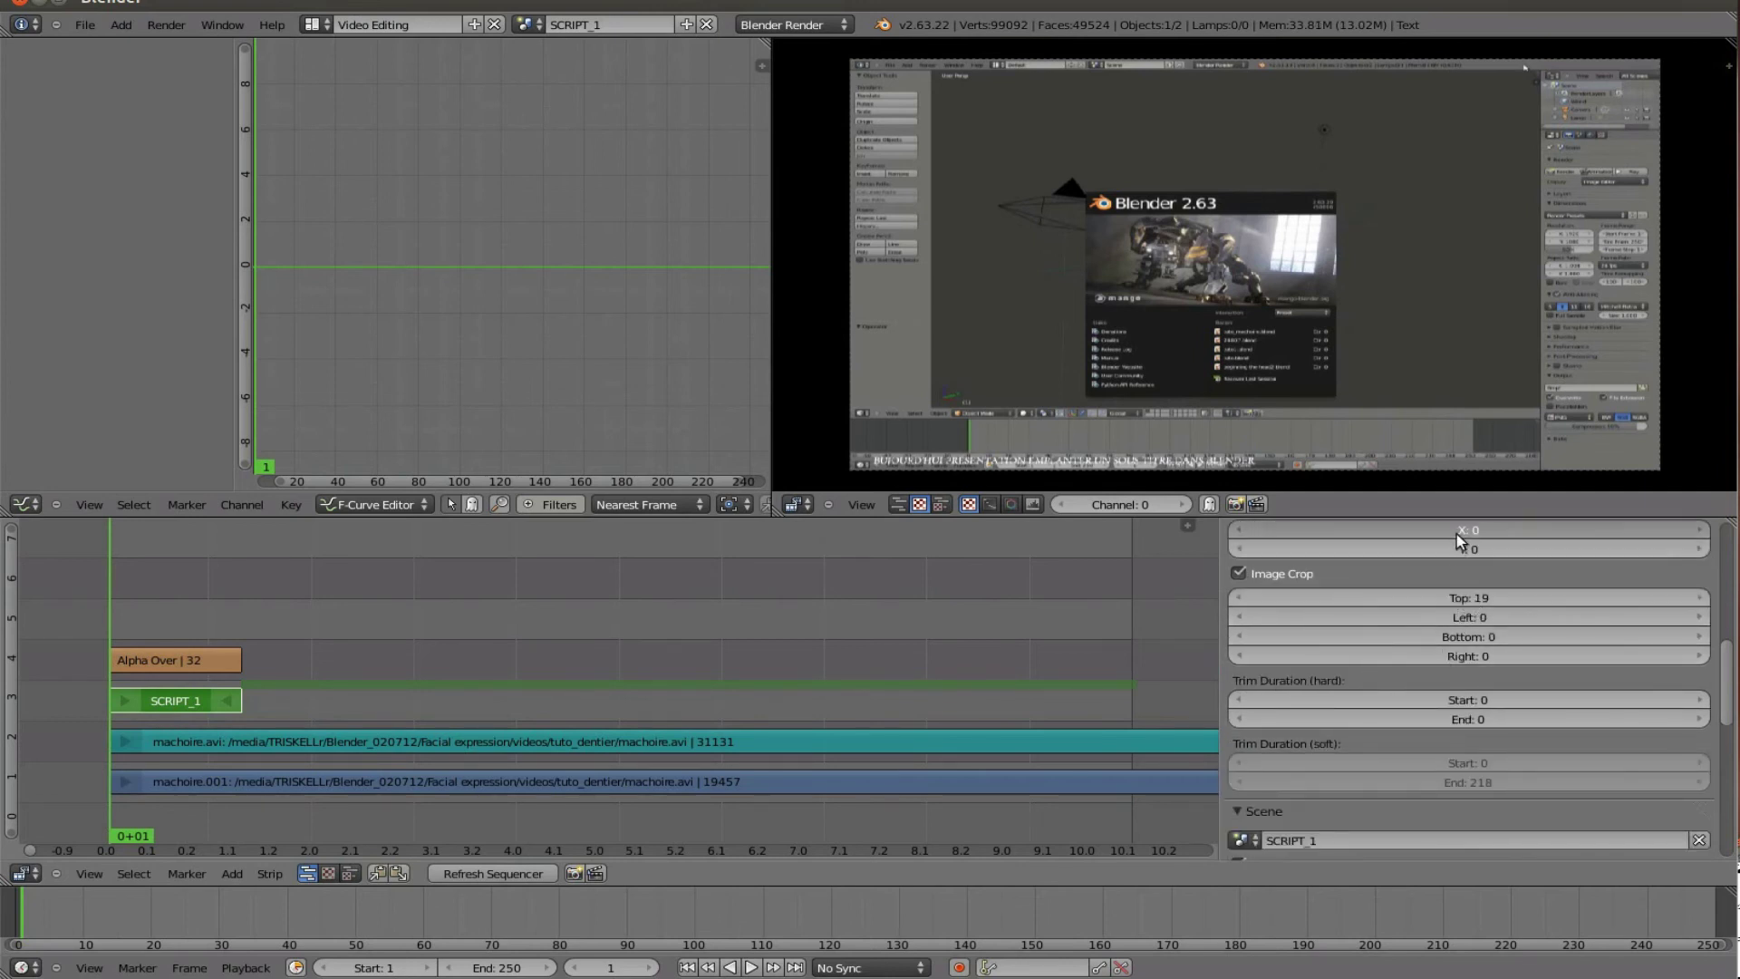
{"action": "left_click_drag", "start_coordinate": [1487, 535], "coordinate": [1481, 540]}
{"action": "left_click_drag", "start_coordinate": [1476, 548], "coordinate": [1573, 533]}
Step: Try the strip's top, left, bottom and right crop values and reset all of them to 0
{"action": "left_click_drag", "start_coordinate": [1472, 600], "coordinate": [1481, 601]}
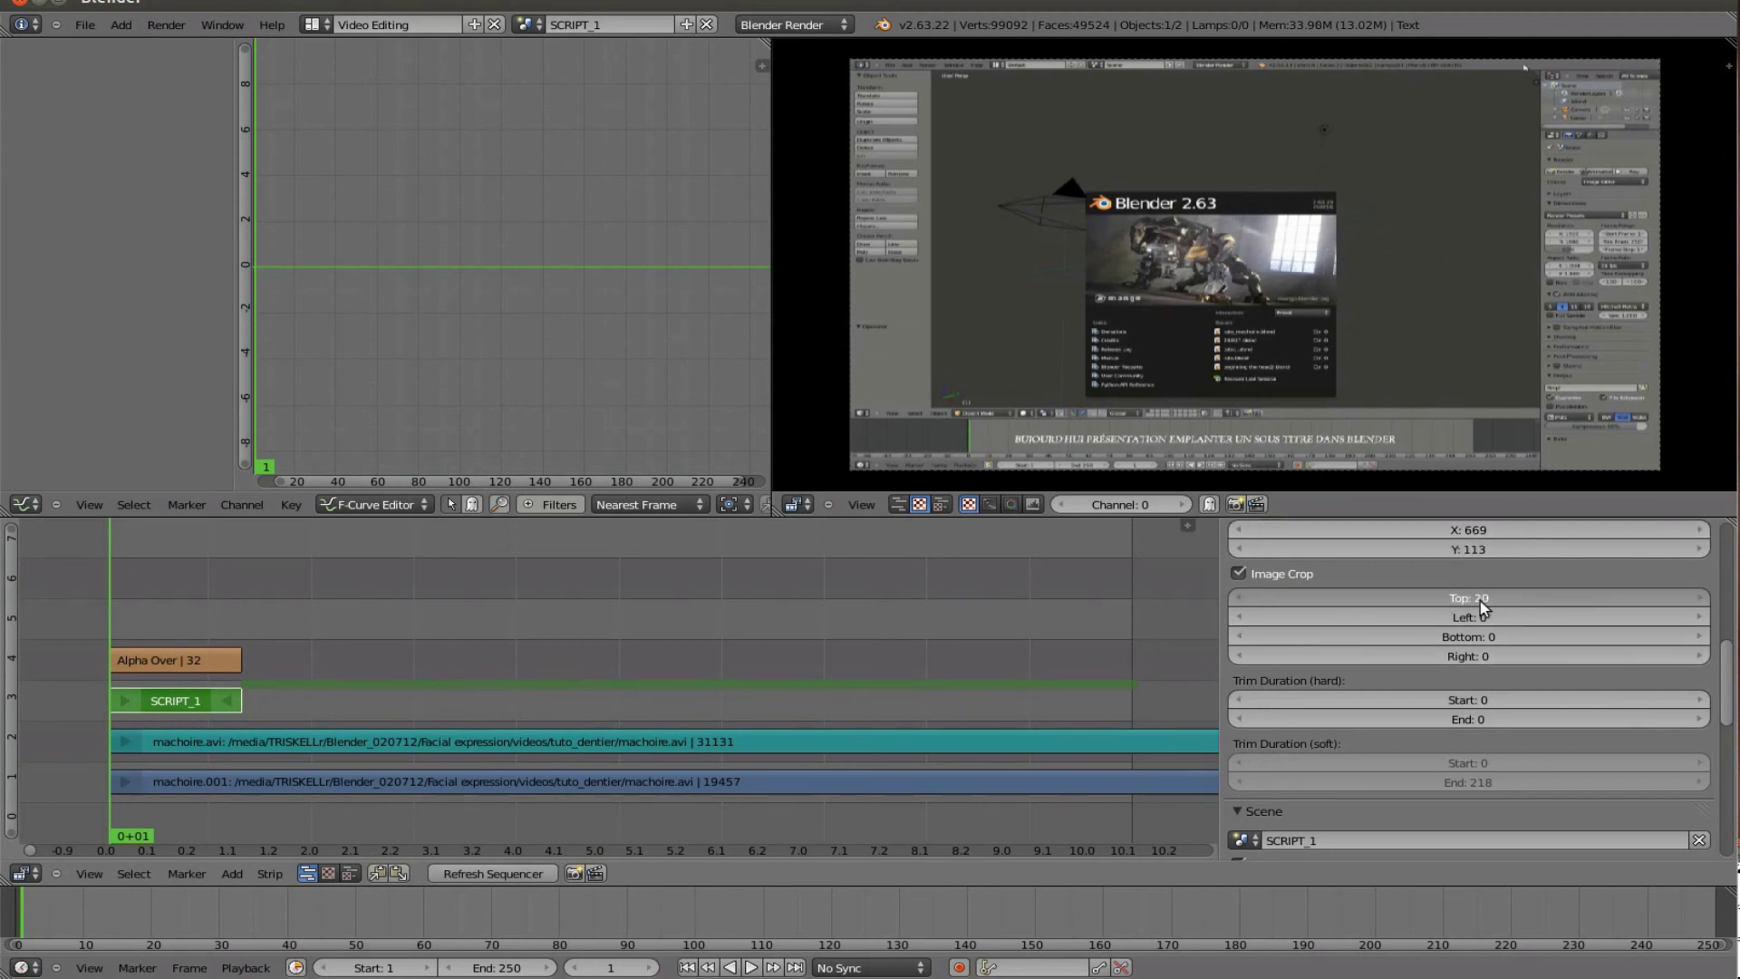
{"action": "left_click", "coordinate": [1439, 599]}
{"action": "type", "text": "46"}
{"action": "key", "text": "BackSpace"}
{"action": "key", "text": "BackSpace"}
{"action": "key", "text": "Return"}
{"action": "mouse_move", "coordinate": [1465, 616]}
{"action": "left_mouse_down"}
{"action": "mouse_move", "coordinate": [1542, 622]}
{"action": "mouse_move", "coordinate": [1498, 625]}
{"action": "left_mouse_up"}
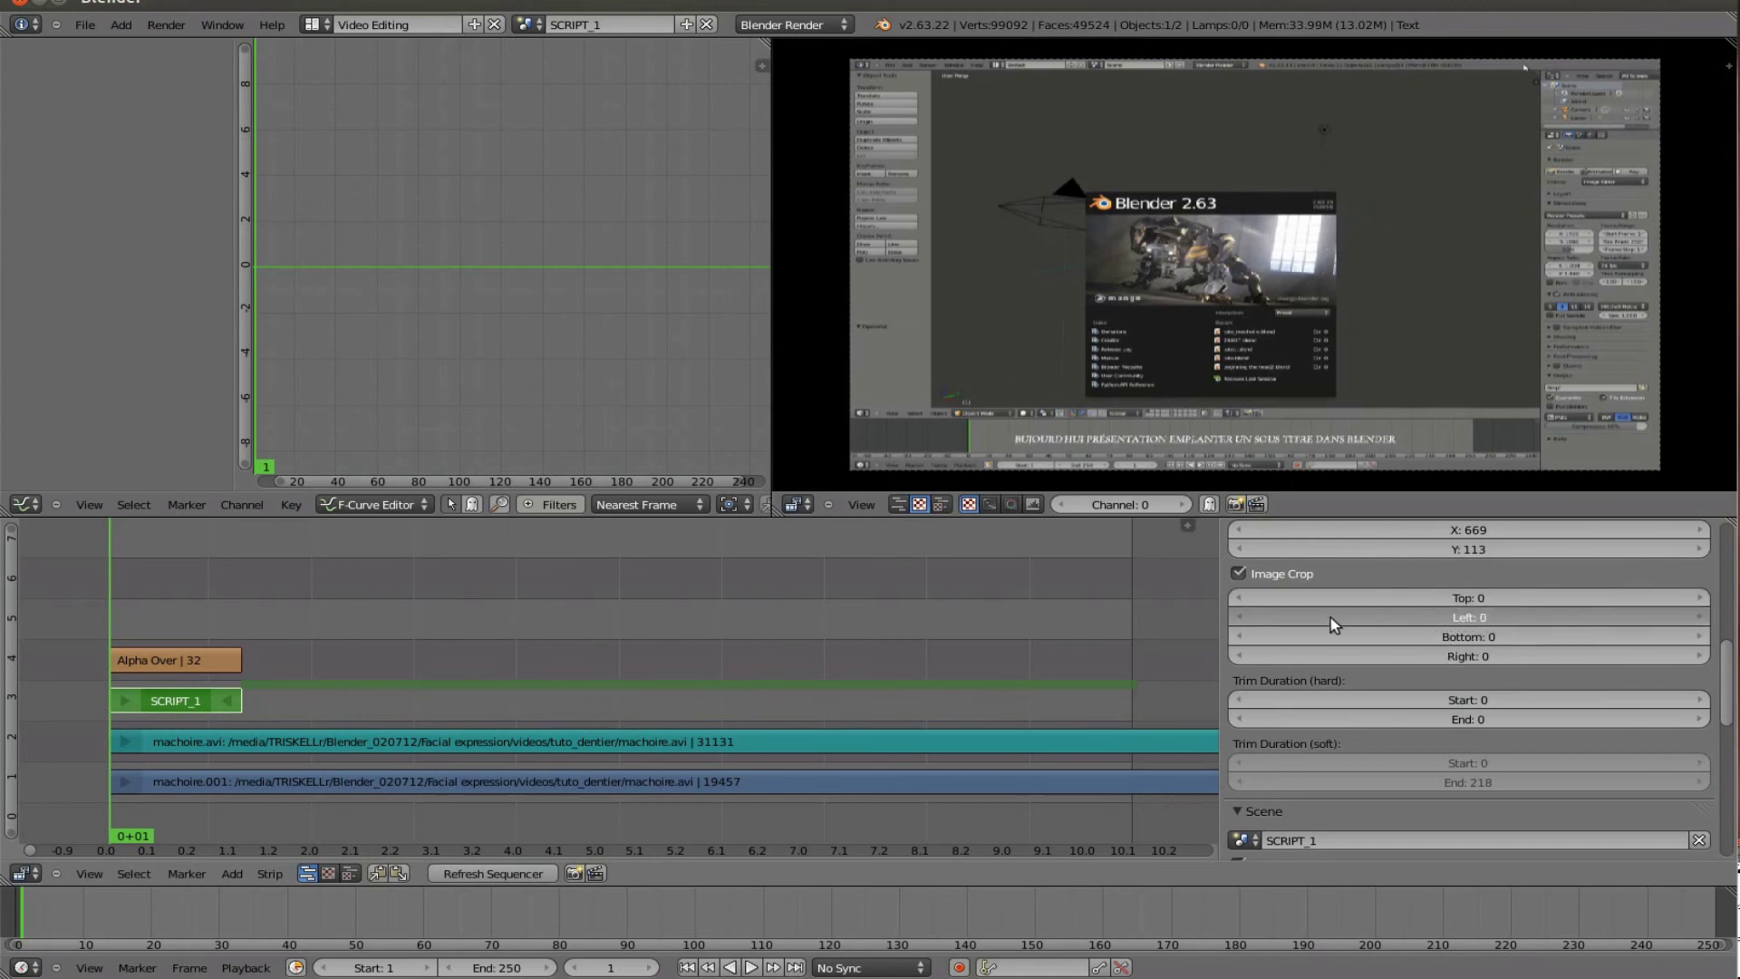
{"action": "left_click_drag", "start_coordinate": [1330, 617], "coordinate": [1455, 644]}
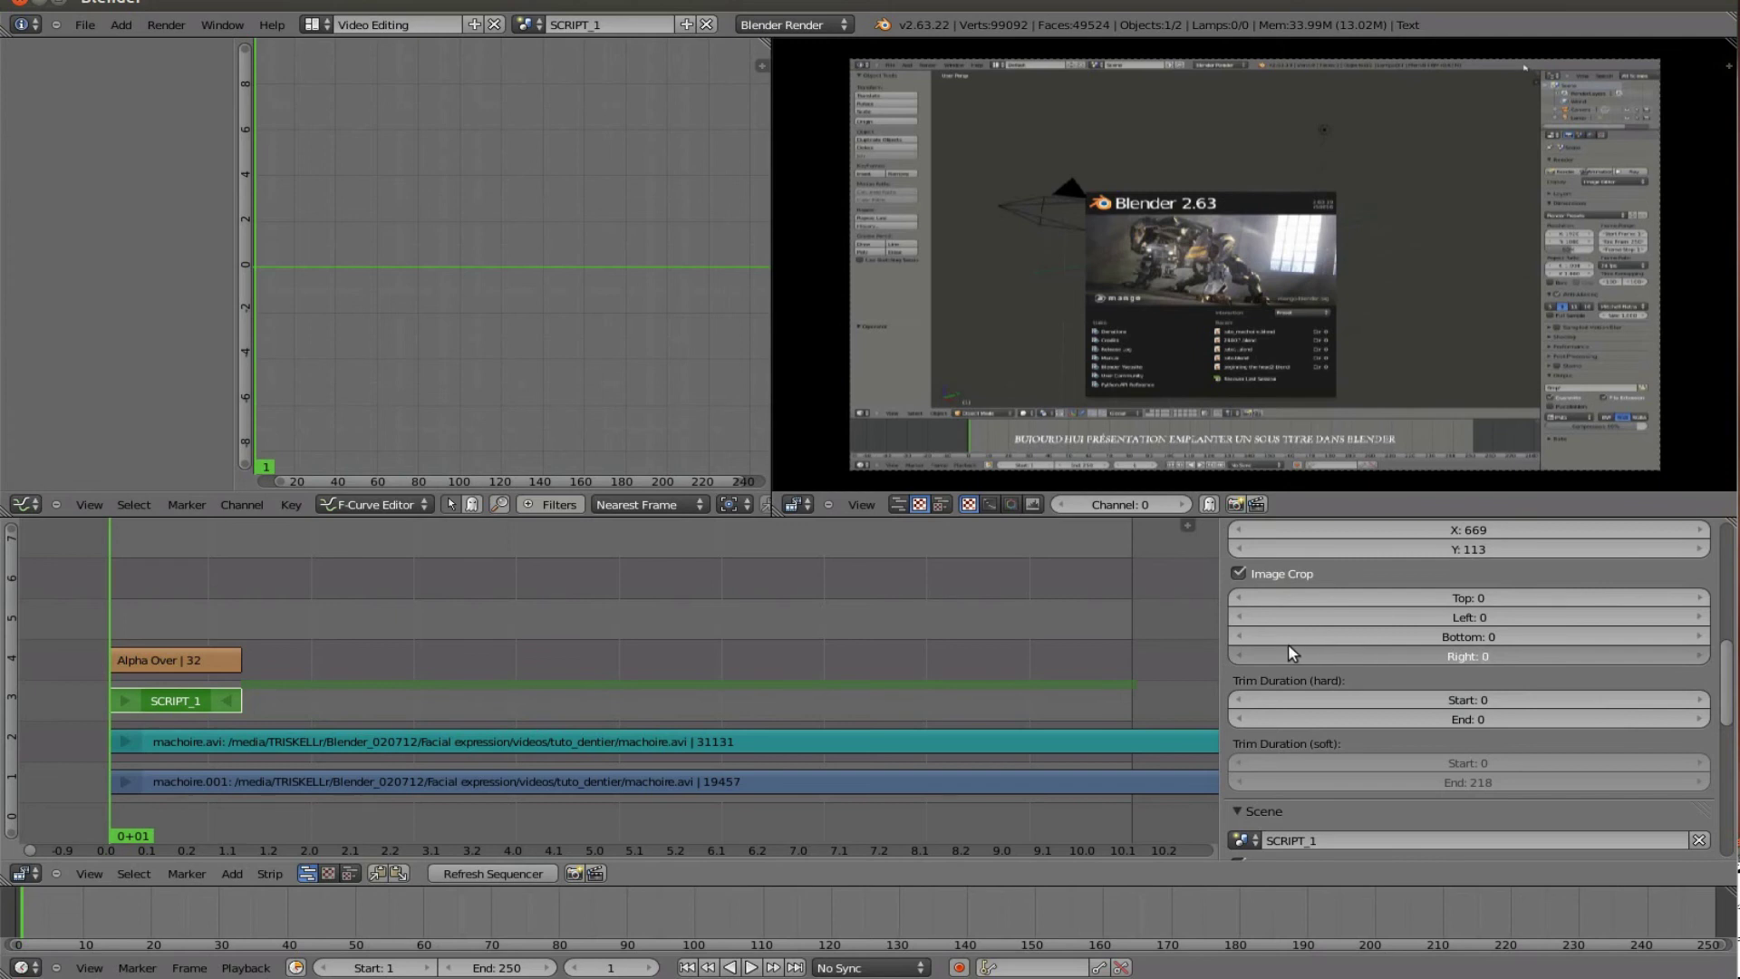
{"action": "left_click_drag", "start_coordinate": [1253, 648], "coordinate": [1438, 655]}
{"action": "left_click_drag", "start_coordinate": [1209, 671], "coordinate": [1280, 660]}
Step: Try hard trim durations on the SCRIPT_1 strip and reset both its start and end to 0
{"action": "mouse_move", "coordinate": [1471, 704]}
{"action": "left_mouse_down"}
{"action": "mouse_move", "coordinate": [1529, 712]}
{"action": "mouse_move", "coordinate": [1434, 710]}
{"action": "mouse_move", "coordinate": [1483, 718]}
{"action": "left_mouse_up"}
{"action": "left_click", "coordinate": [1463, 720]}
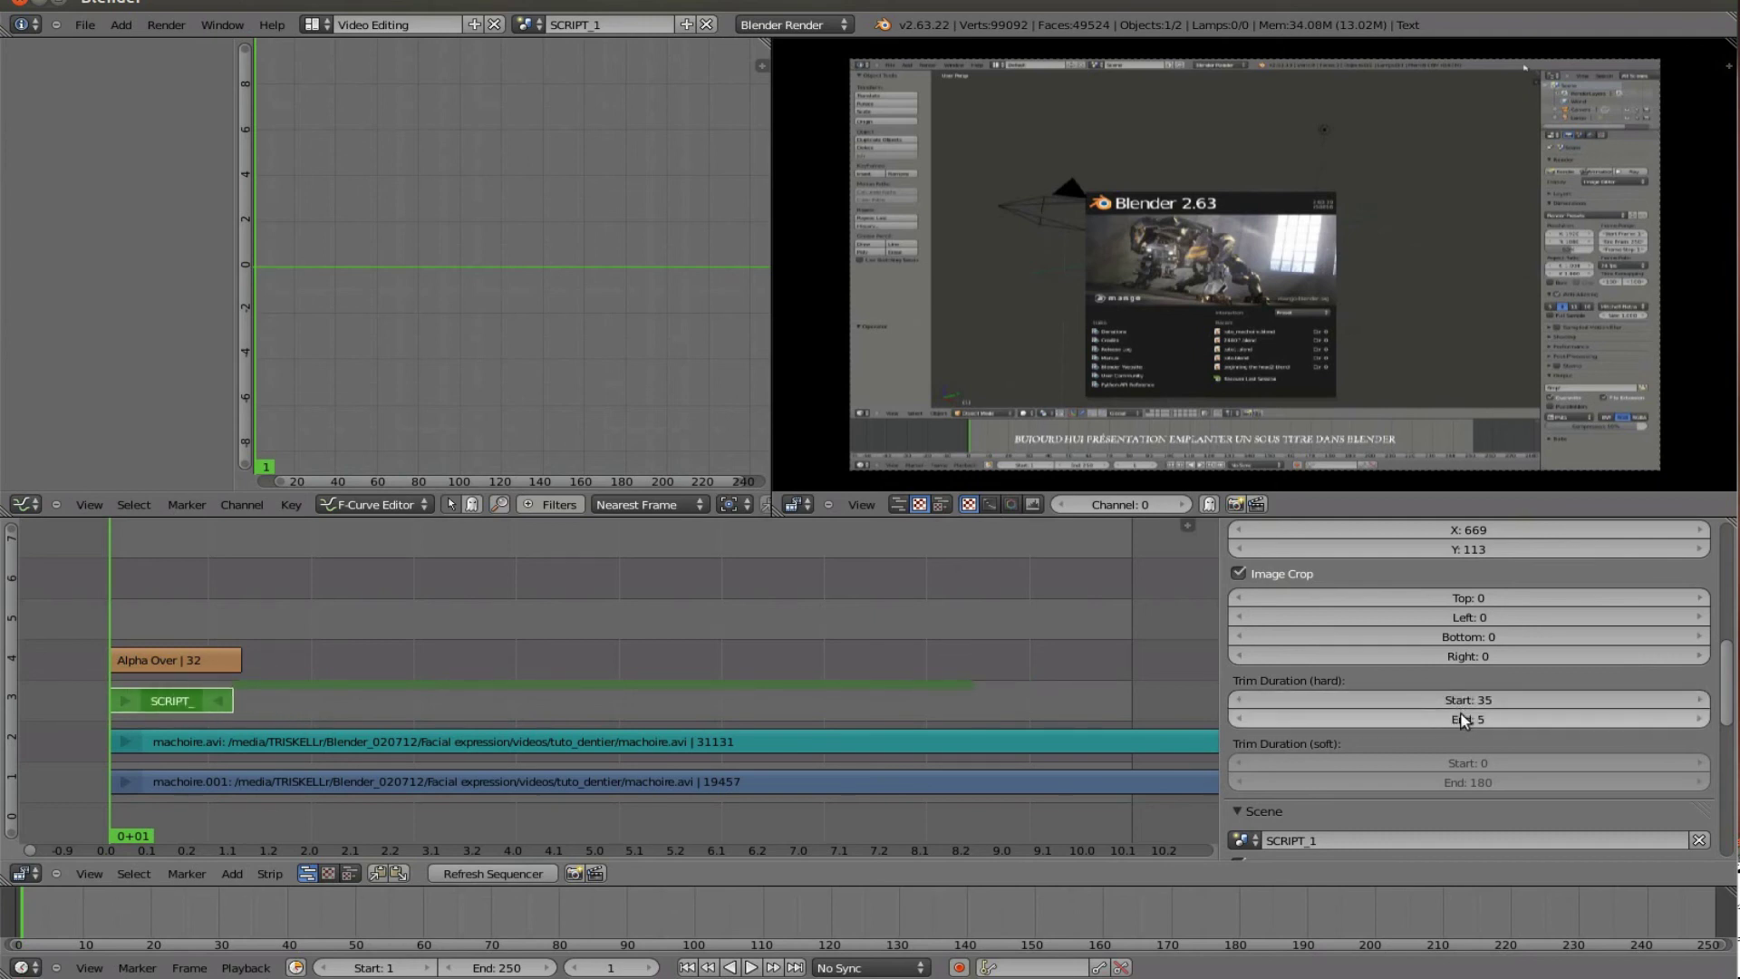
{"action": "type", "text": "5"}
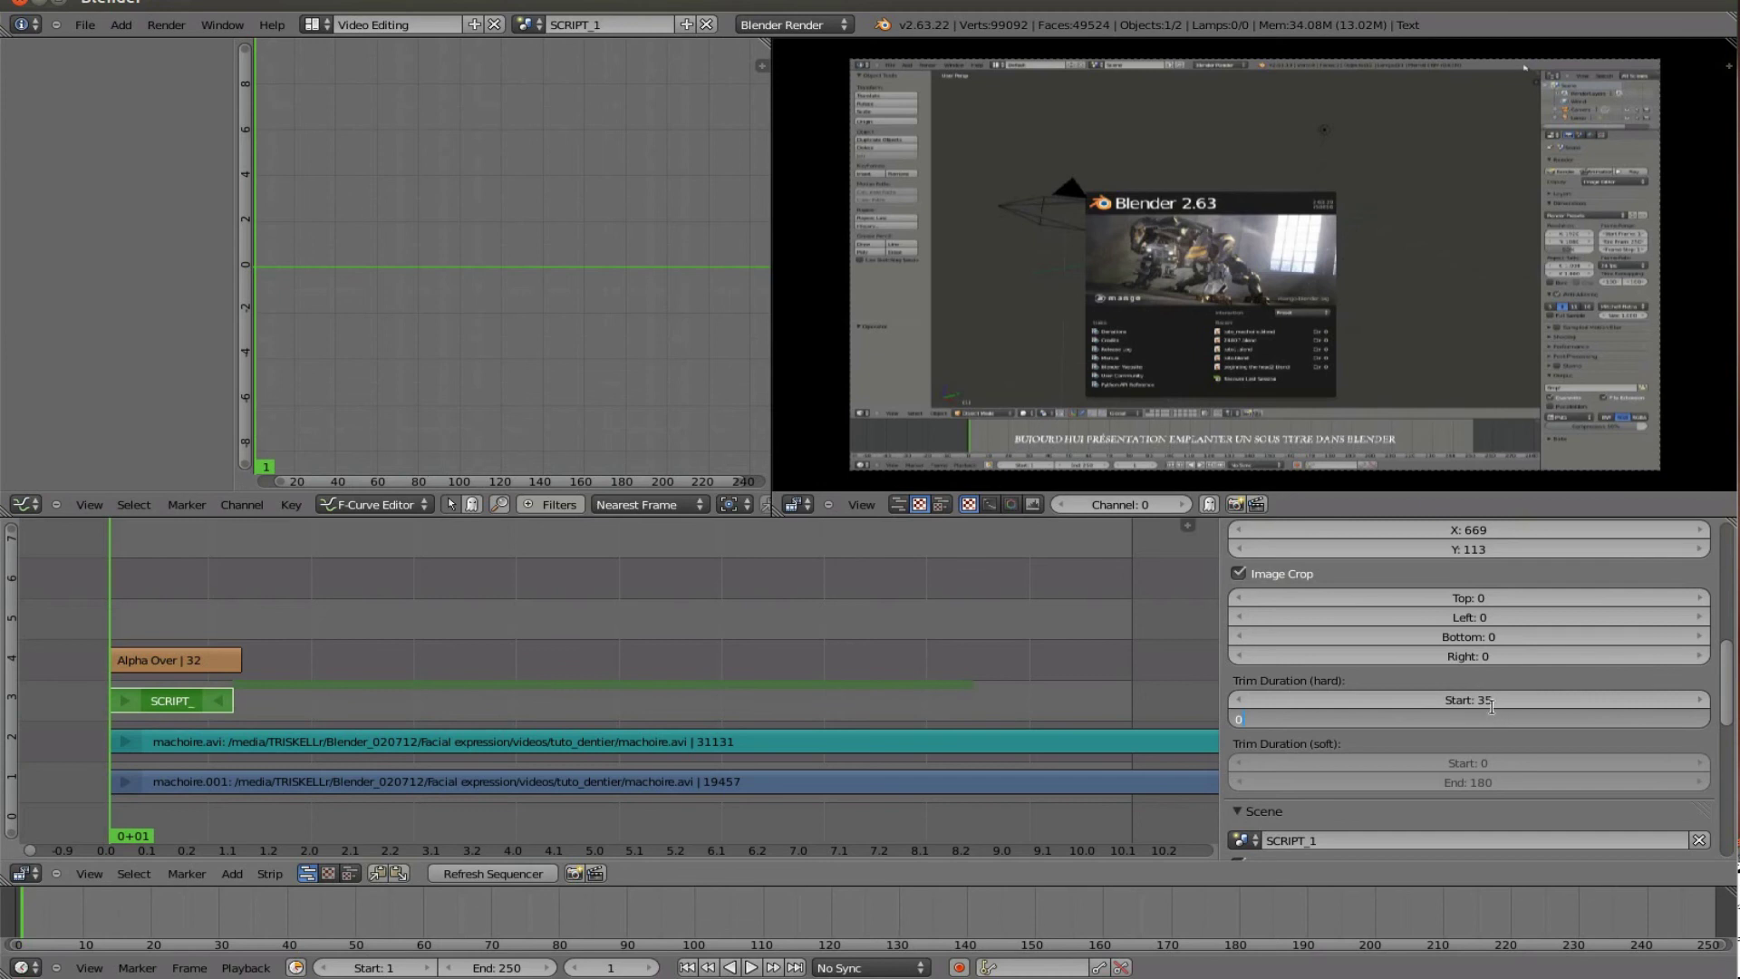
{"action": "key", "text": "Return"}
{"action": "left_click", "coordinate": [1482, 700]}
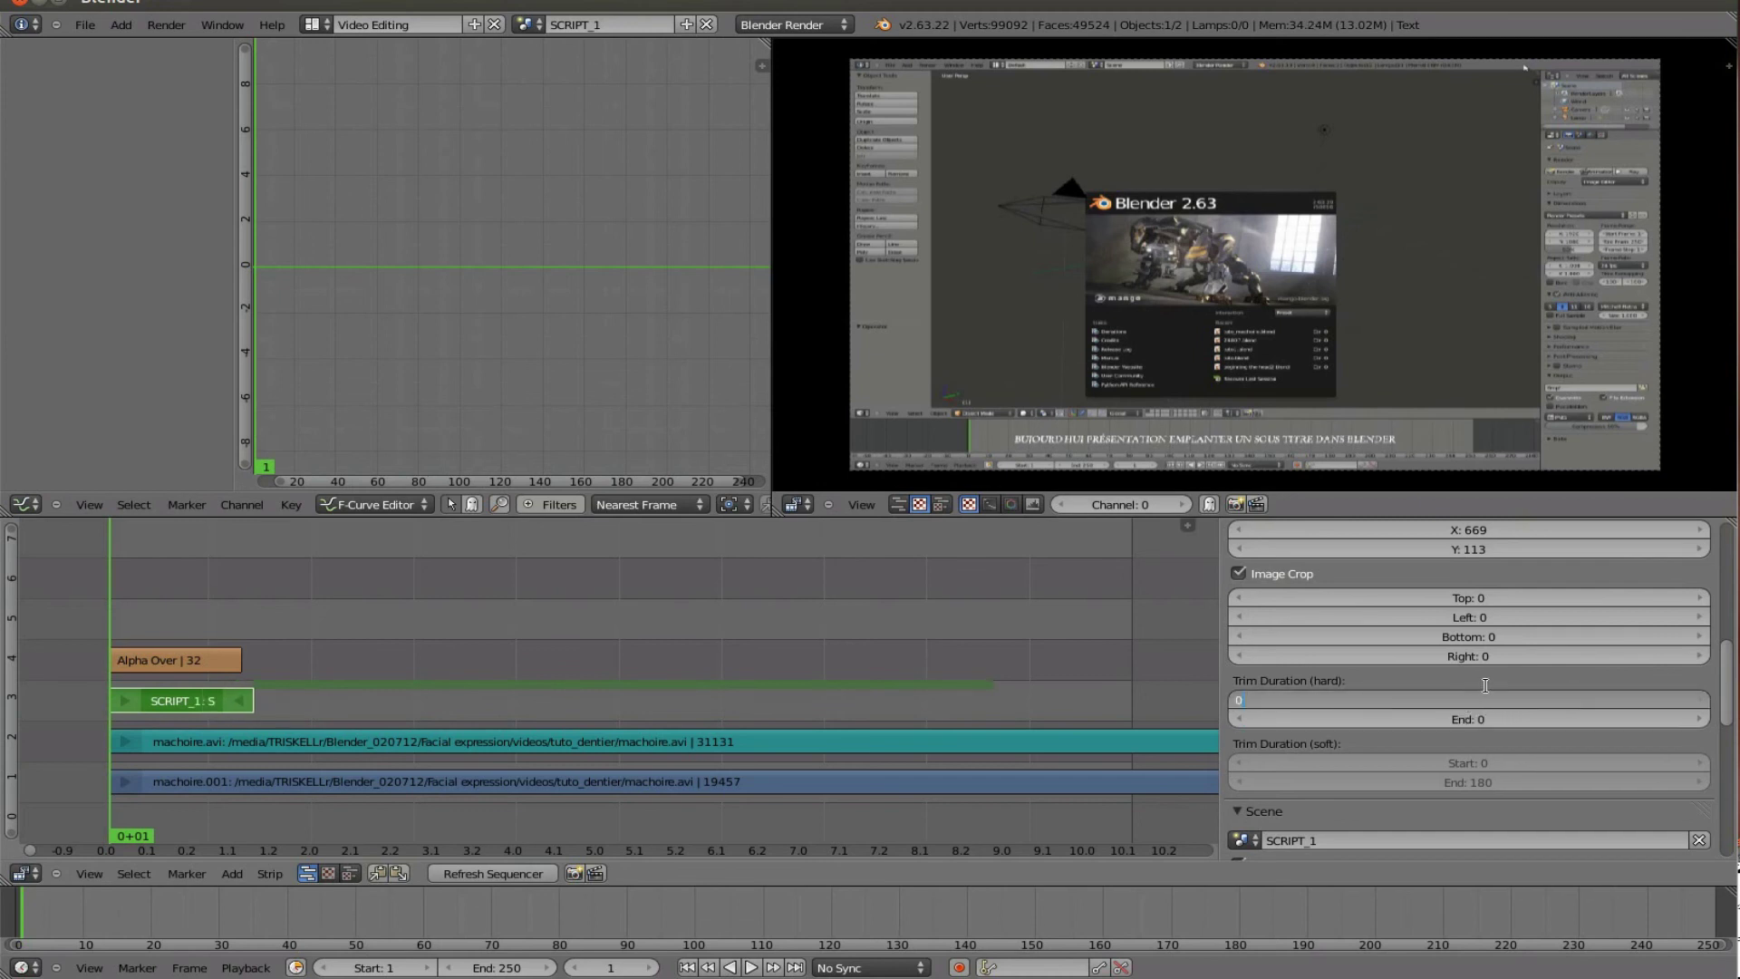
{"action": "type", "text": "0"}
{"action": "key", "text": "Return"}
Step: Enable Use Linear Modifiers on the SCRIPT_1 strip, add a Curves modifier, and pull its curve down to darken the subtitle
{"action": "scroll", "coordinate": [1380, 775], "scroll_direction": "down", "scroll_amount": 3}
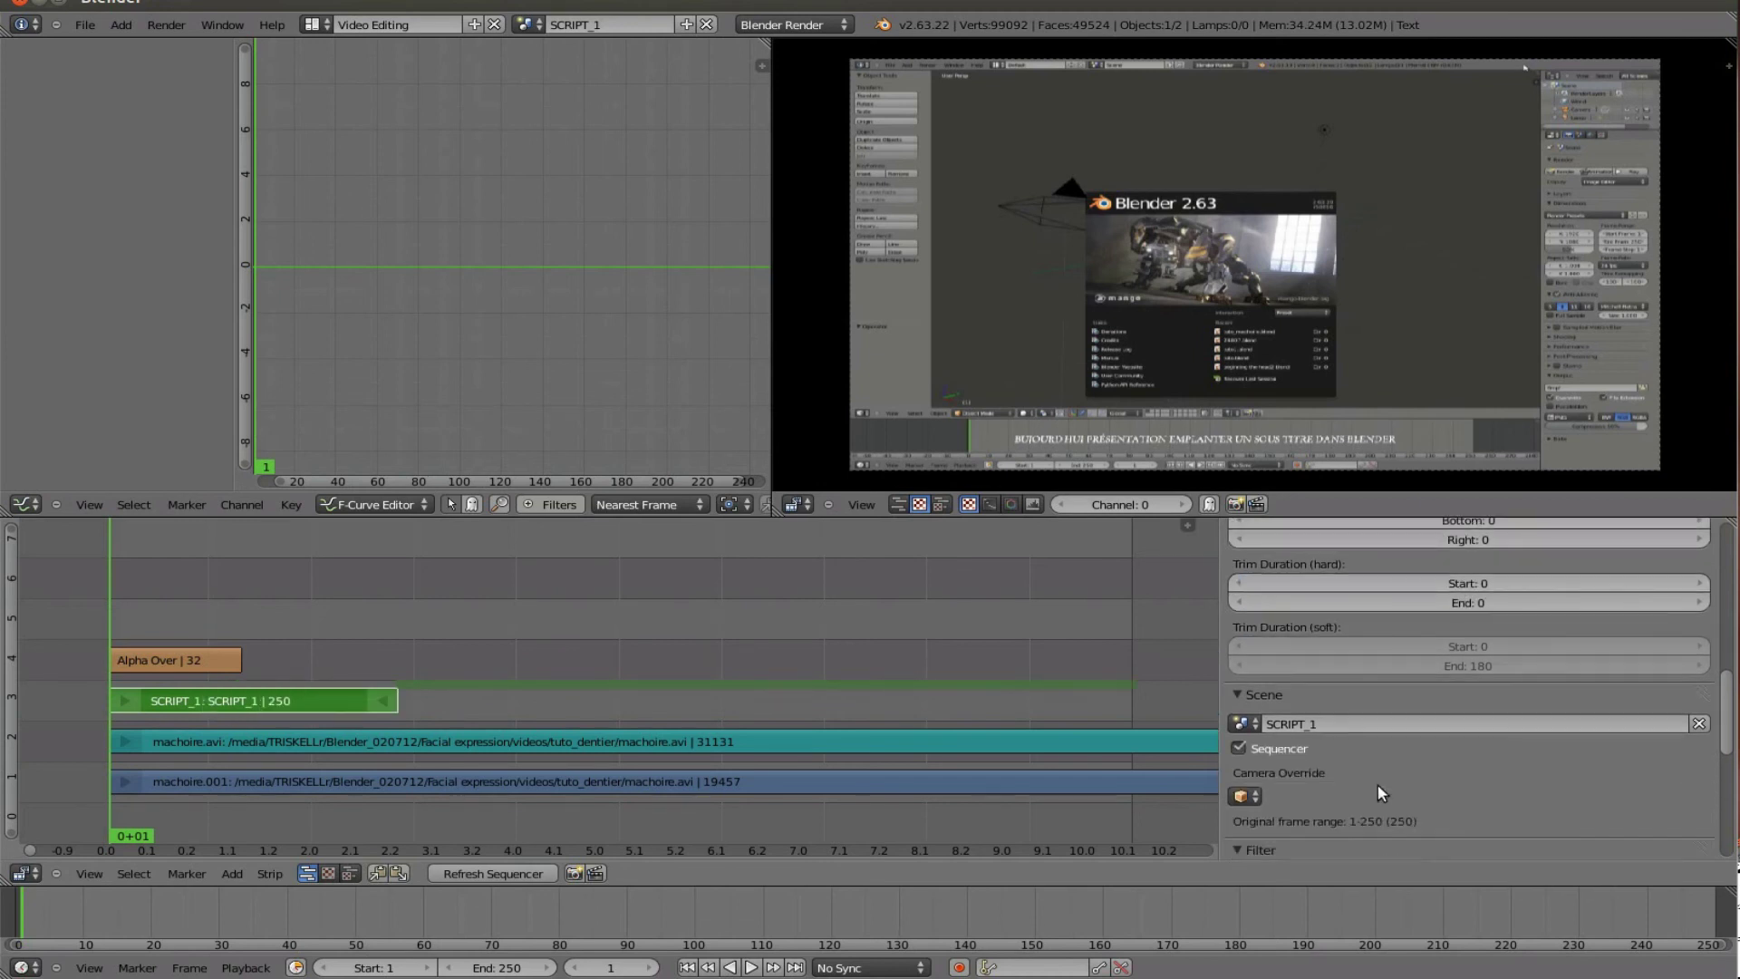
{"action": "scroll", "coordinate": [1291, 422], "scroll_direction": "up", "scroll_amount": 2}
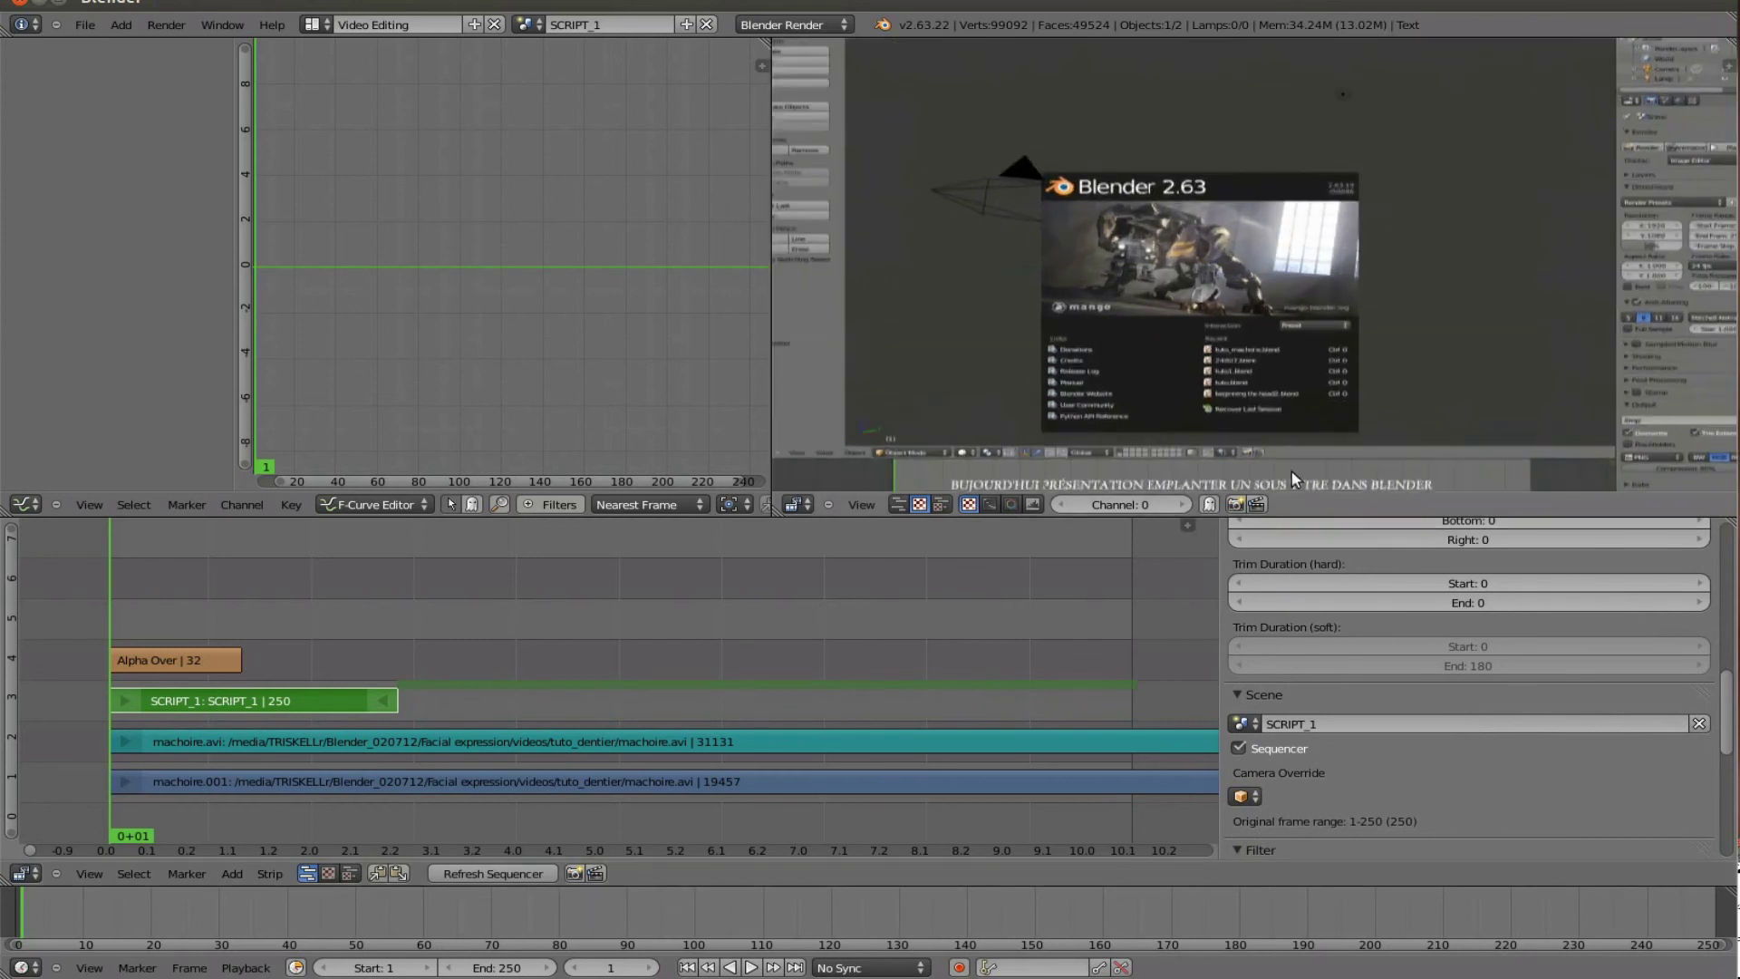
{"action": "middle_click_drag", "start_coordinate": [1256, 483], "coordinate": [1271, 411]}
{"action": "scroll", "coordinate": [1270, 412], "scroll_direction": "up", "scroll_amount": 1}
{"action": "scroll", "coordinate": [1475, 765], "scroll_direction": "down", "scroll_amount": 5}
{"action": "scroll", "coordinate": [1476, 765], "scroll_direction": "down", "scroll_amount": 5}
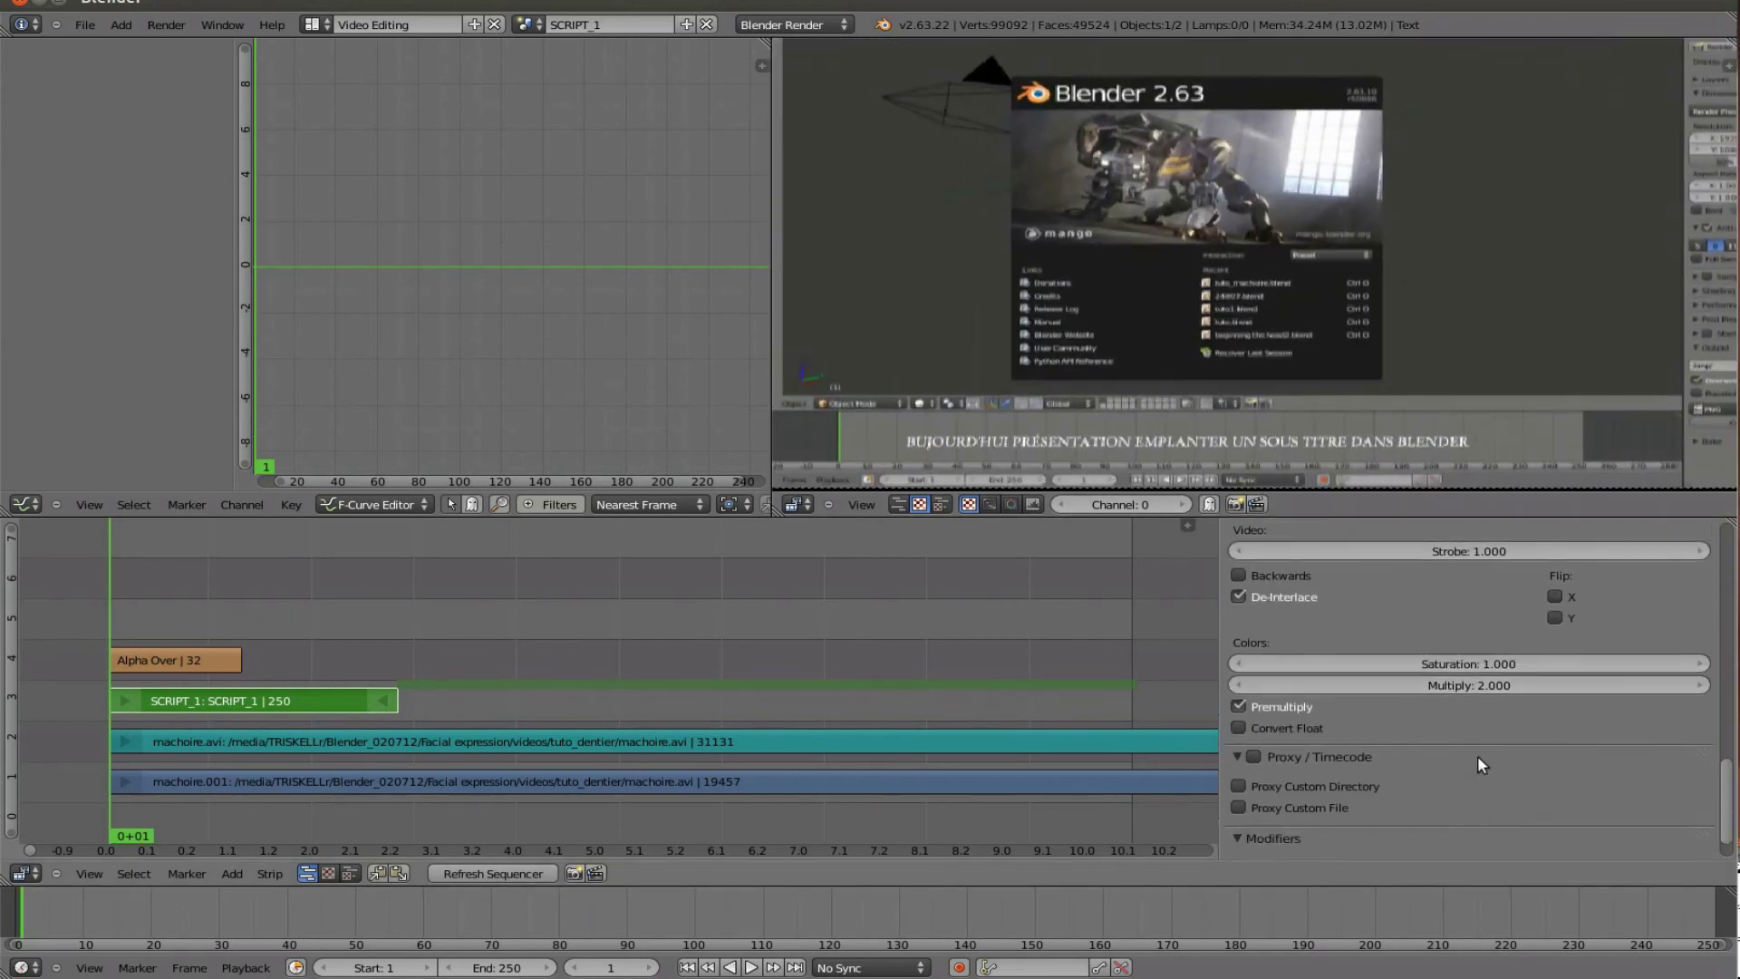
{"action": "left_click", "coordinate": [1438, 845]}
{"action": "left_click", "coordinate": [1269, 884]}
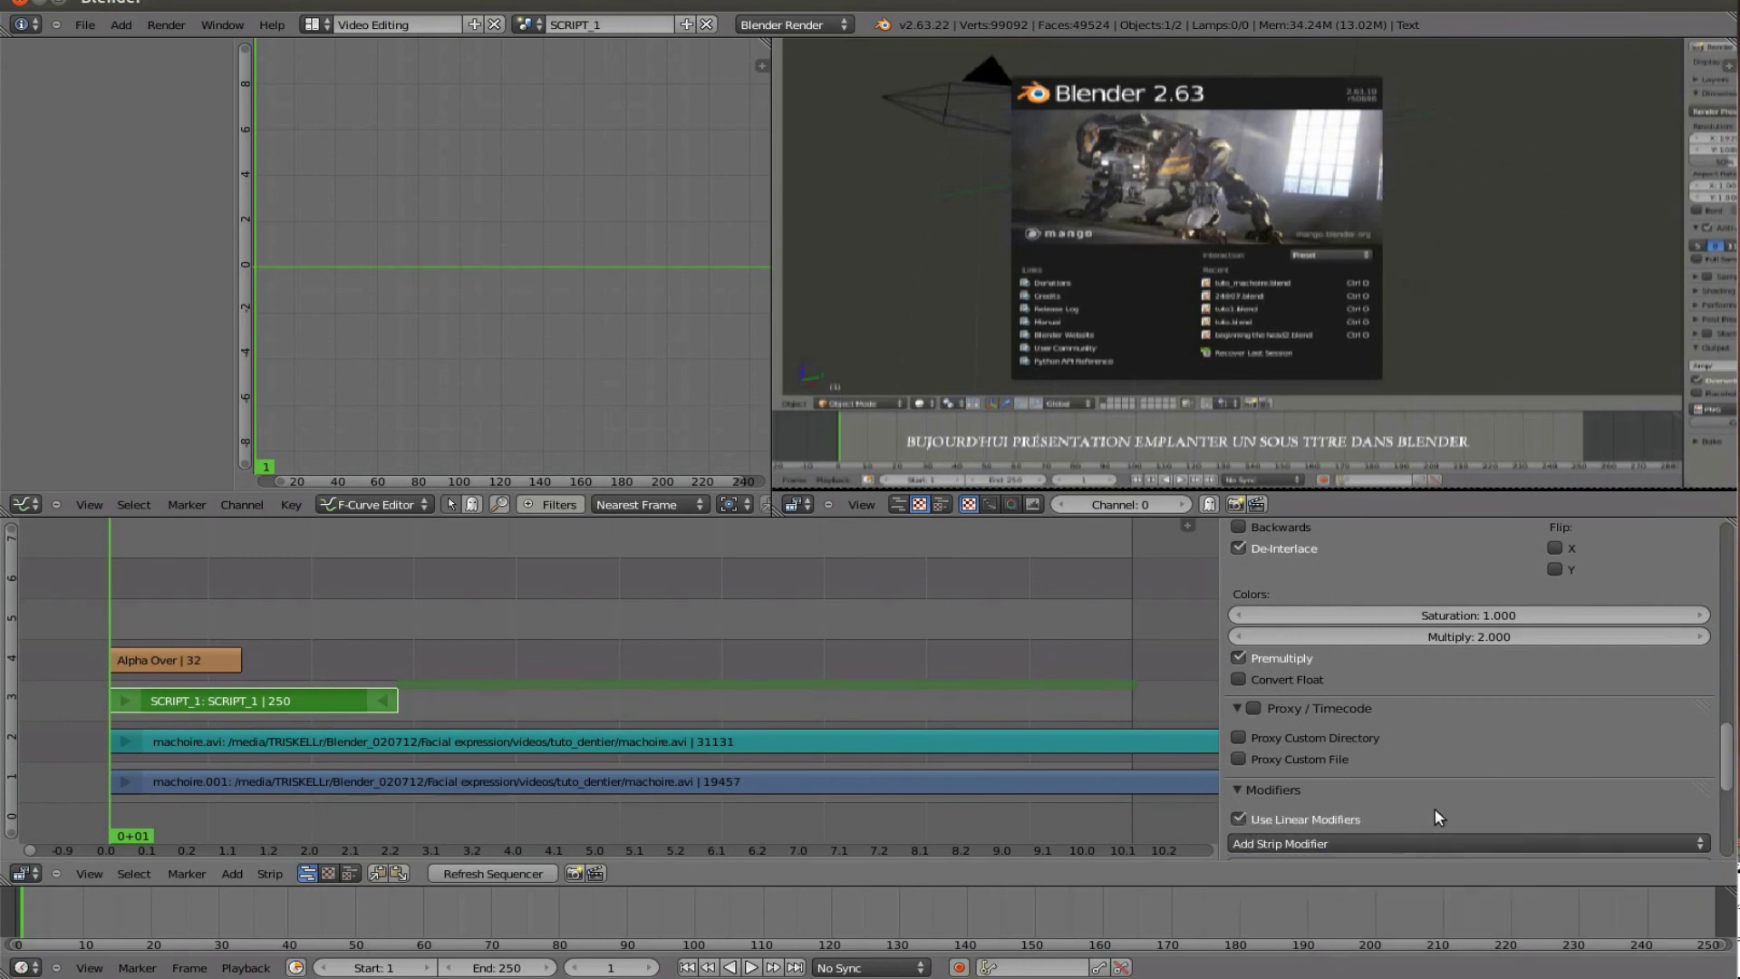
{"action": "scroll", "coordinate": [1434, 809], "scroll_direction": "down", "scroll_amount": 8}
{"action": "left_click_drag", "start_coordinate": [1677, 689], "coordinate": [1718, 807]}
{"action": "scroll", "coordinate": [1309, 424], "scroll_direction": "up", "scroll_amount": 2}
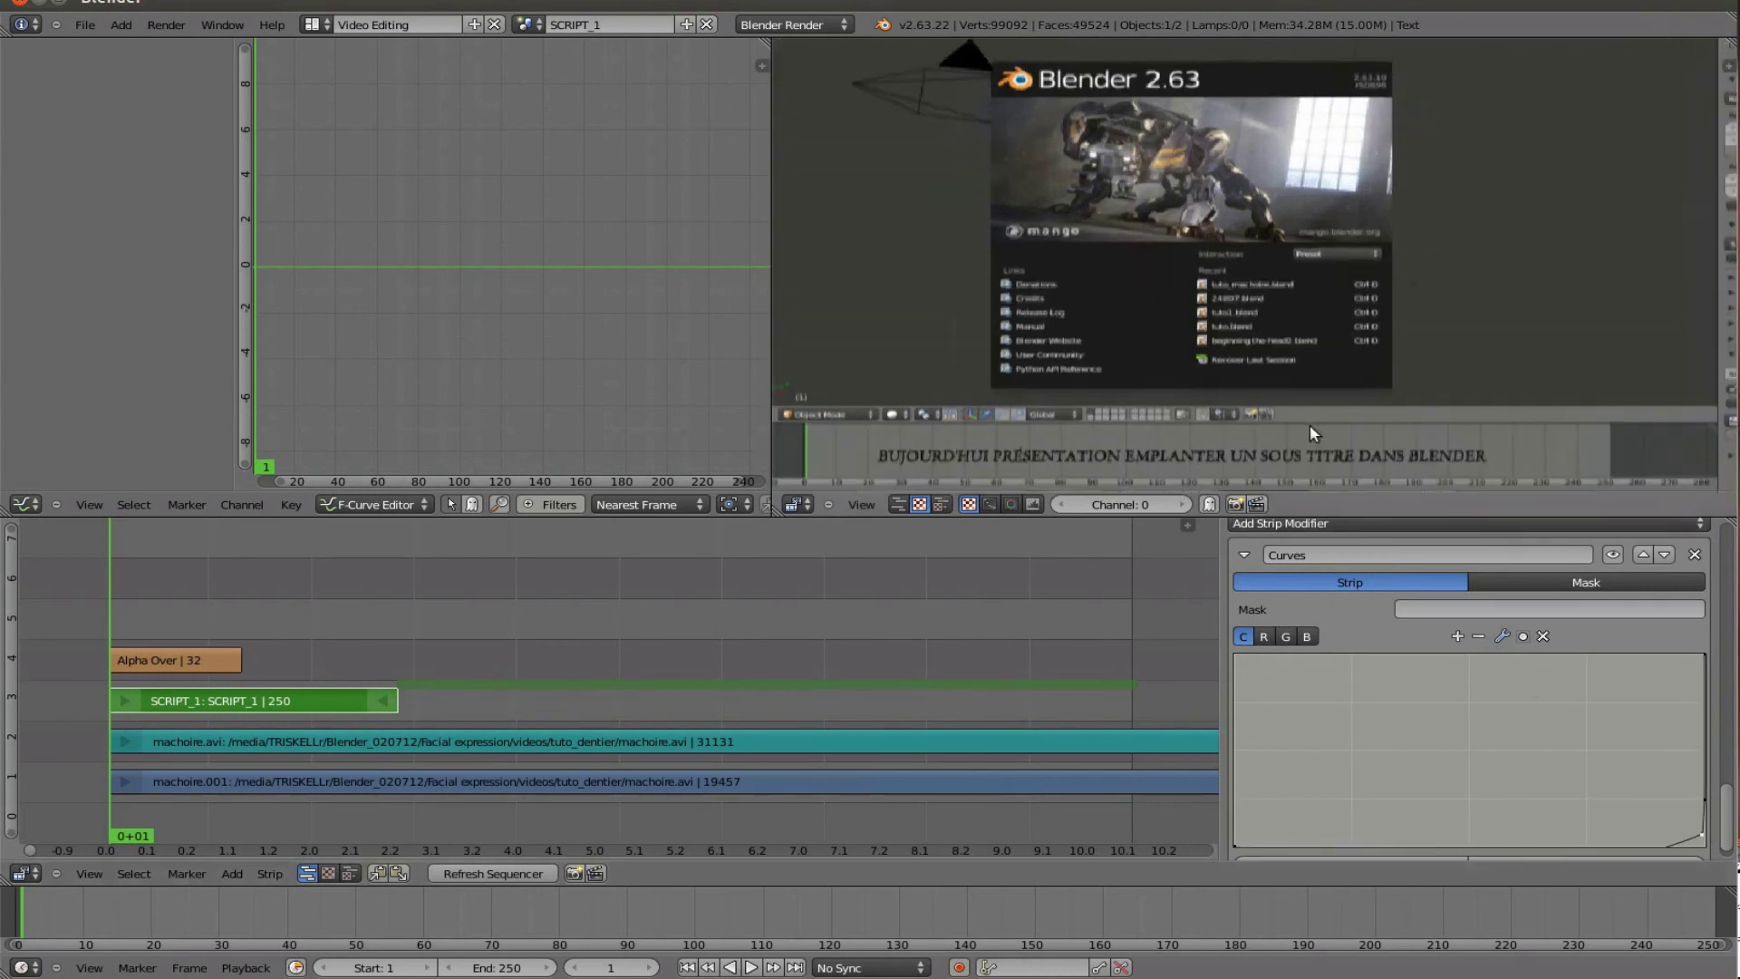
{"action": "scroll", "coordinate": [1450, 618], "scroll_direction": "up", "scroll_amount": 1}
Step: Replace the Curves modifier on the SCRIPT_1 strip with a Color Balance modifier and lower its brightness sliders to darken the subtitle
{"action": "left_click", "coordinate": [1694, 593]}
{"action": "left_click", "coordinate": [1416, 562]}
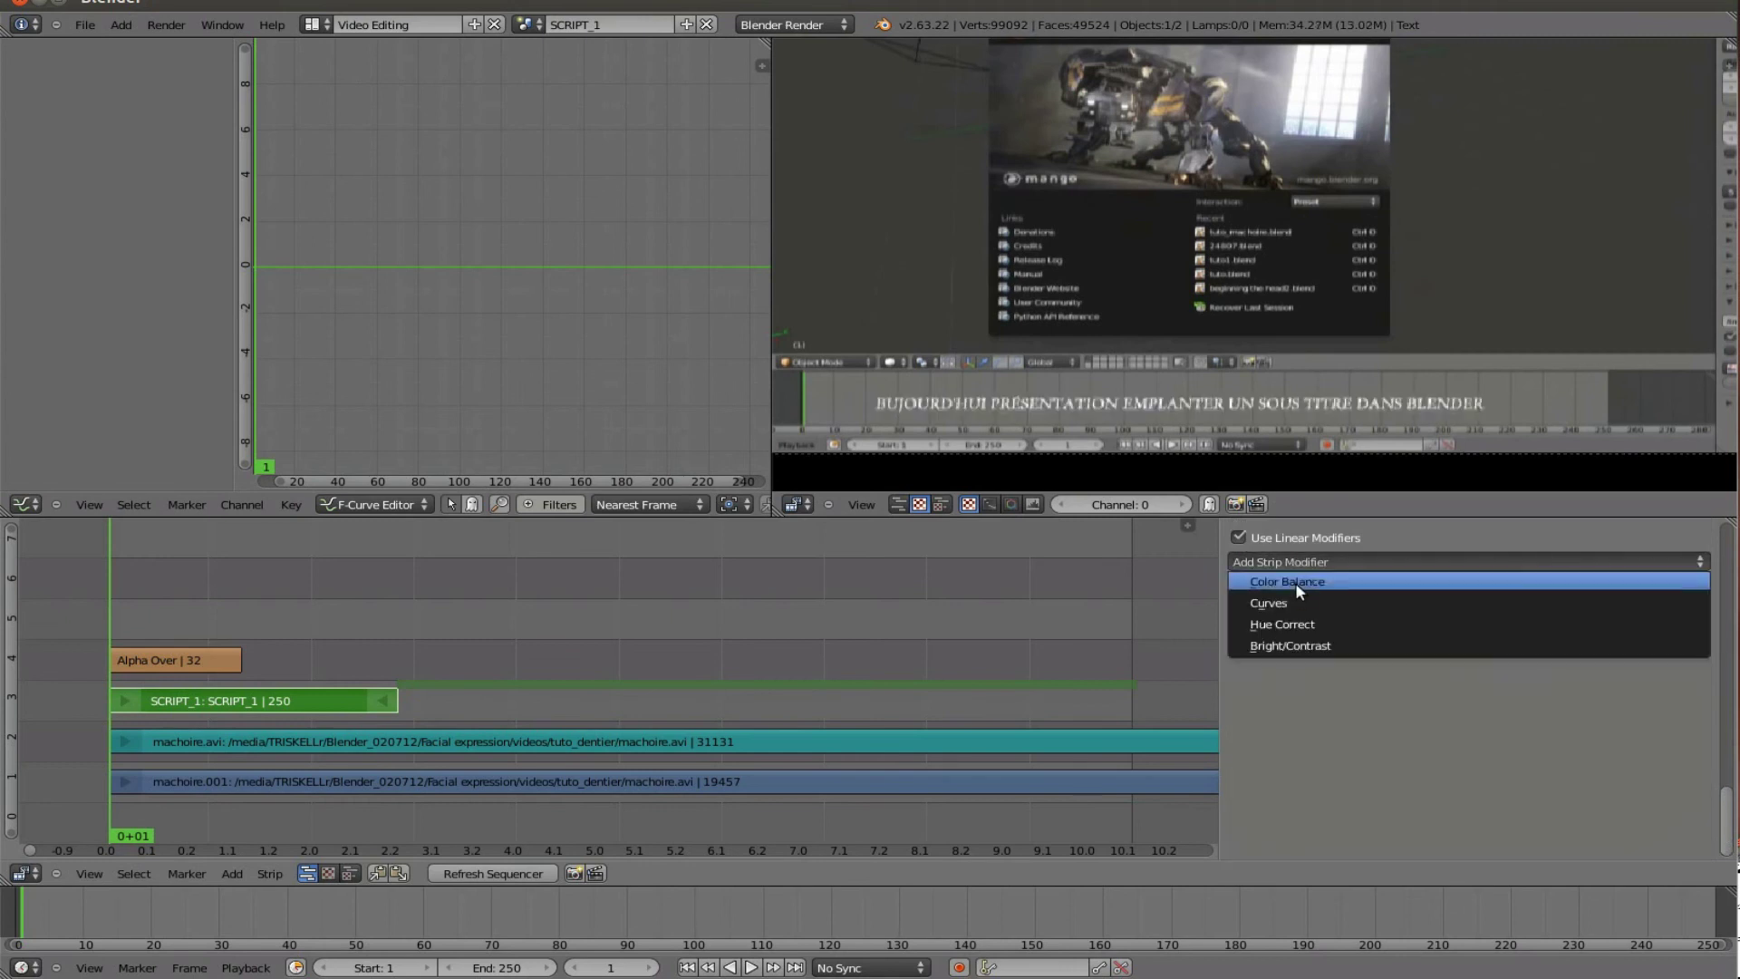
{"action": "left_click", "coordinate": [1296, 582]}
{"action": "scroll", "coordinate": [1648, 694], "scroll_direction": "down", "scroll_amount": 3}
{"action": "left_click_drag", "start_coordinate": [1698, 634], "coordinate": [1701, 720]}
{"action": "left_click_drag", "start_coordinate": [1698, 793], "coordinate": [1704, 886]}
{"action": "scroll", "coordinate": [1698, 798], "scroll_direction": "down", "scroll_amount": 4}
Step: Enable Convert Float in the SCRIPT_1 strip's color filter settings
{"action": "scroll", "coordinate": [1514, 618], "scroll_direction": "up", "scroll_amount": 10}
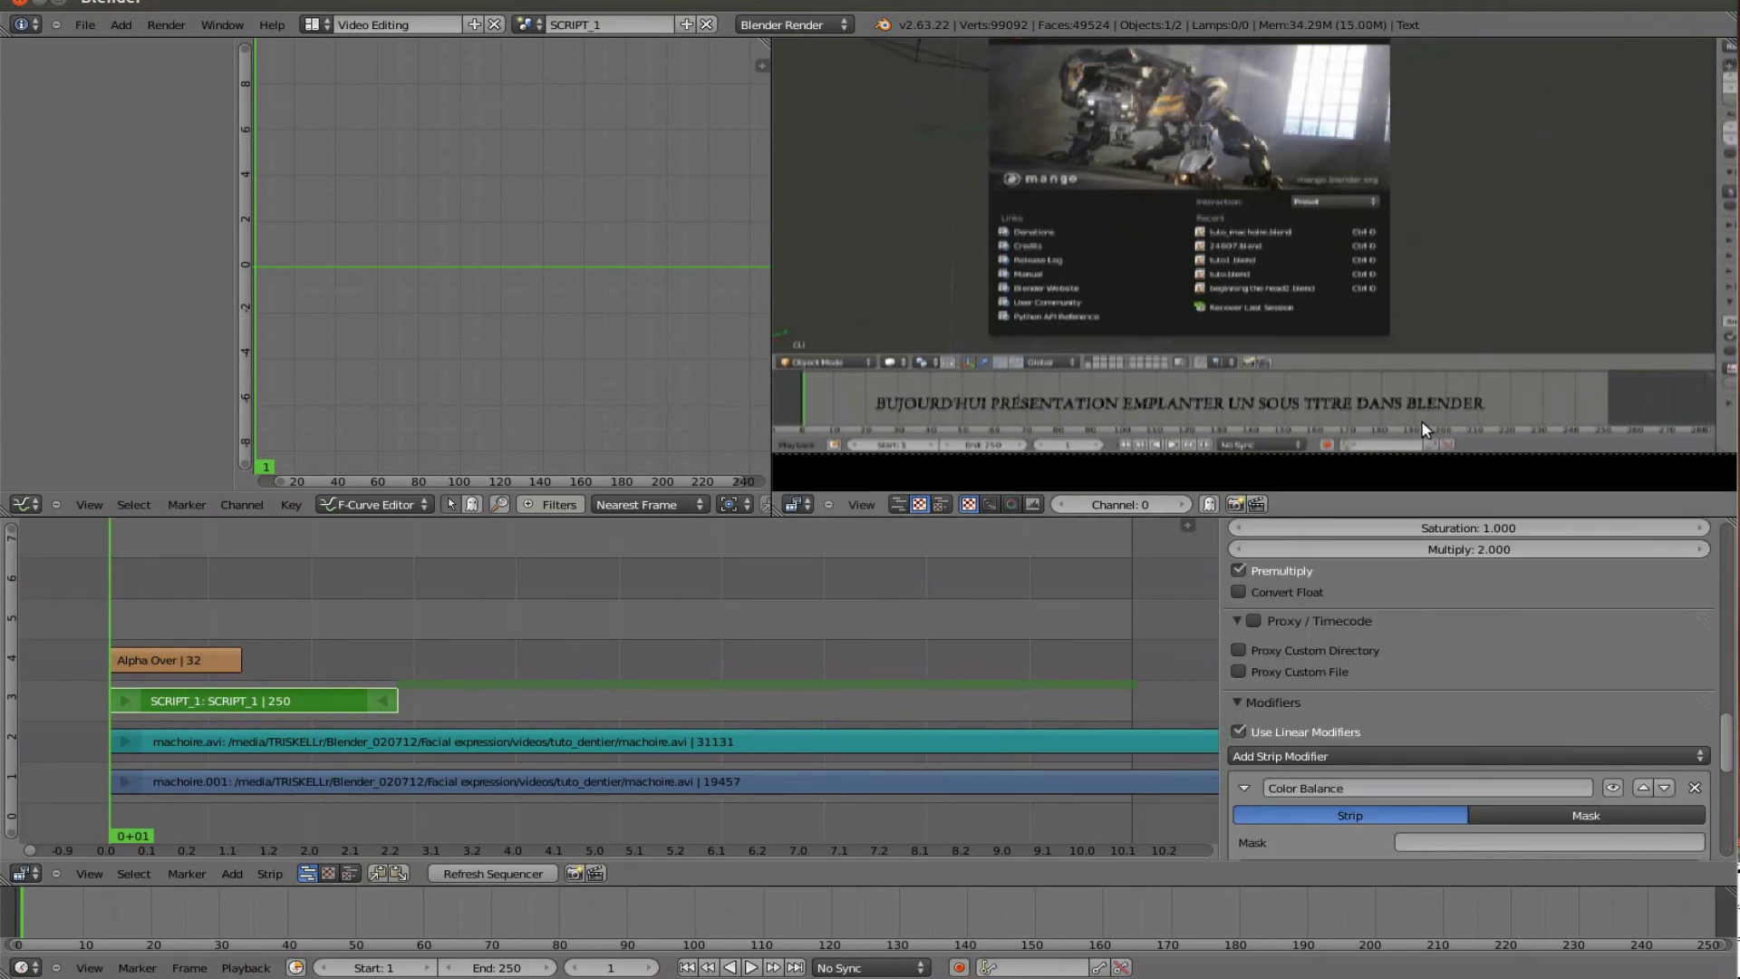
{"action": "left_click", "coordinate": [1240, 709]}
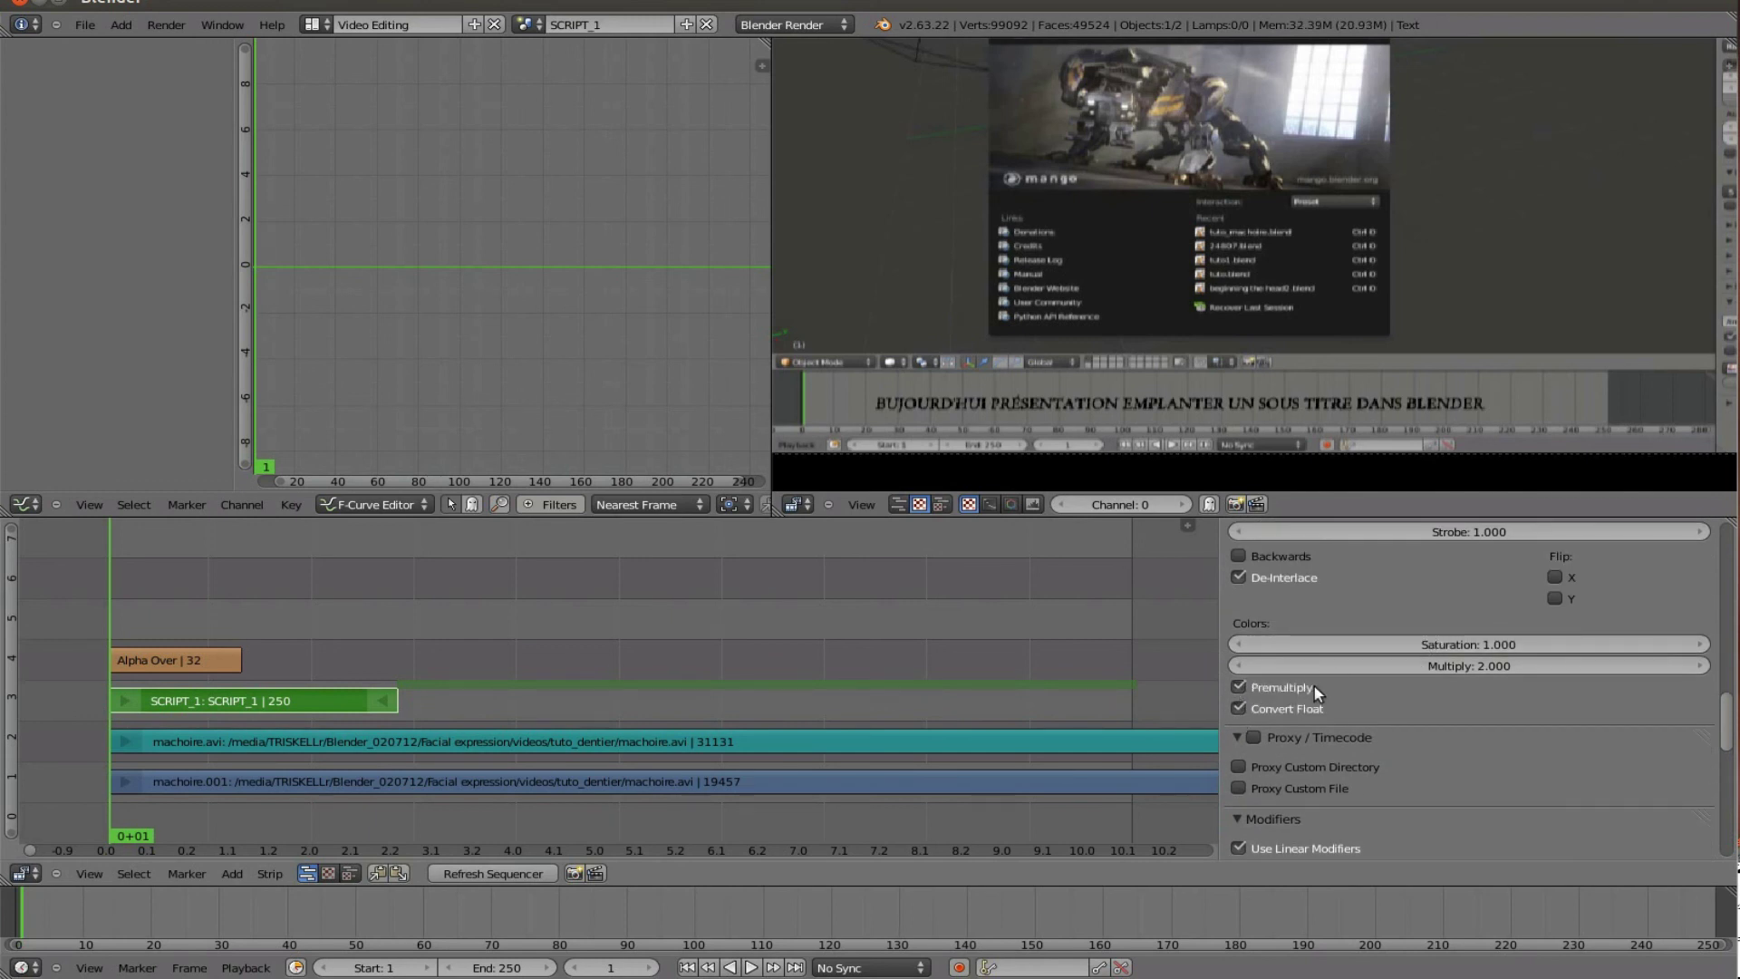
{"action": "scroll", "coordinate": [1414, 635], "scroll_direction": "up", "scroll_amount": 2}
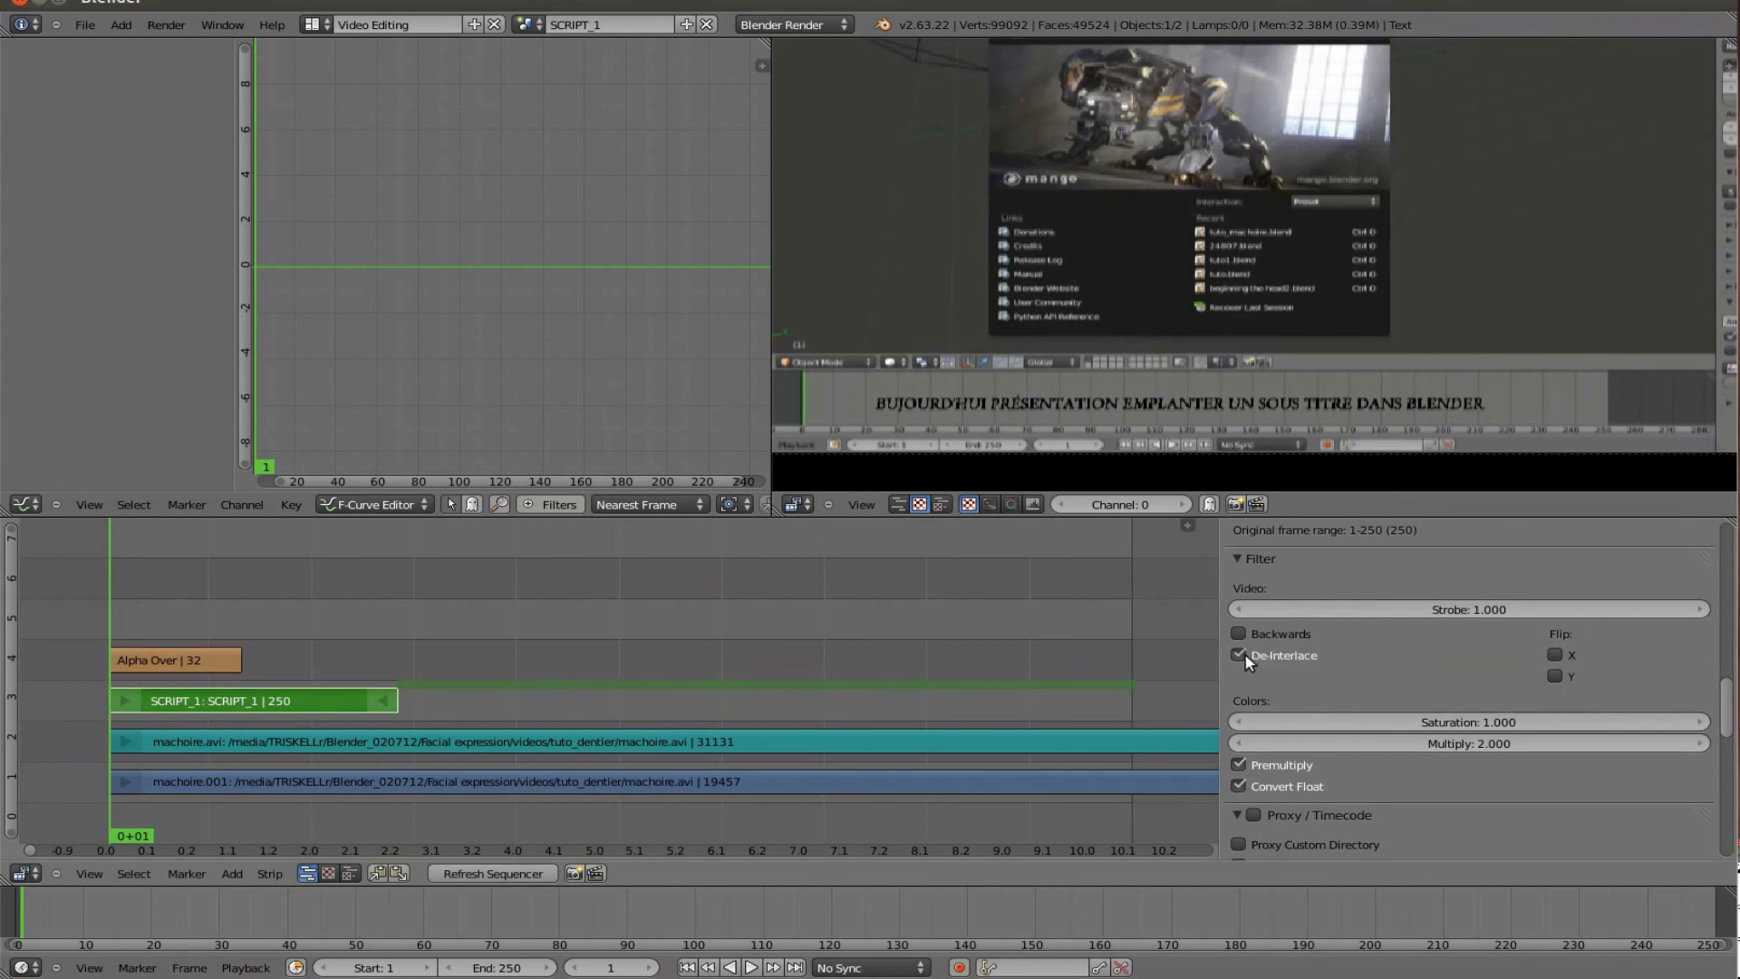
{"action": "scroll", "coordinate": [1332, 655], "scroll_direction": "up", "scroll_amount": 3}
{"action": "scroll", "coordinate": [1429, 647], "scroll_direction": "up", "scroll_amount": 12}
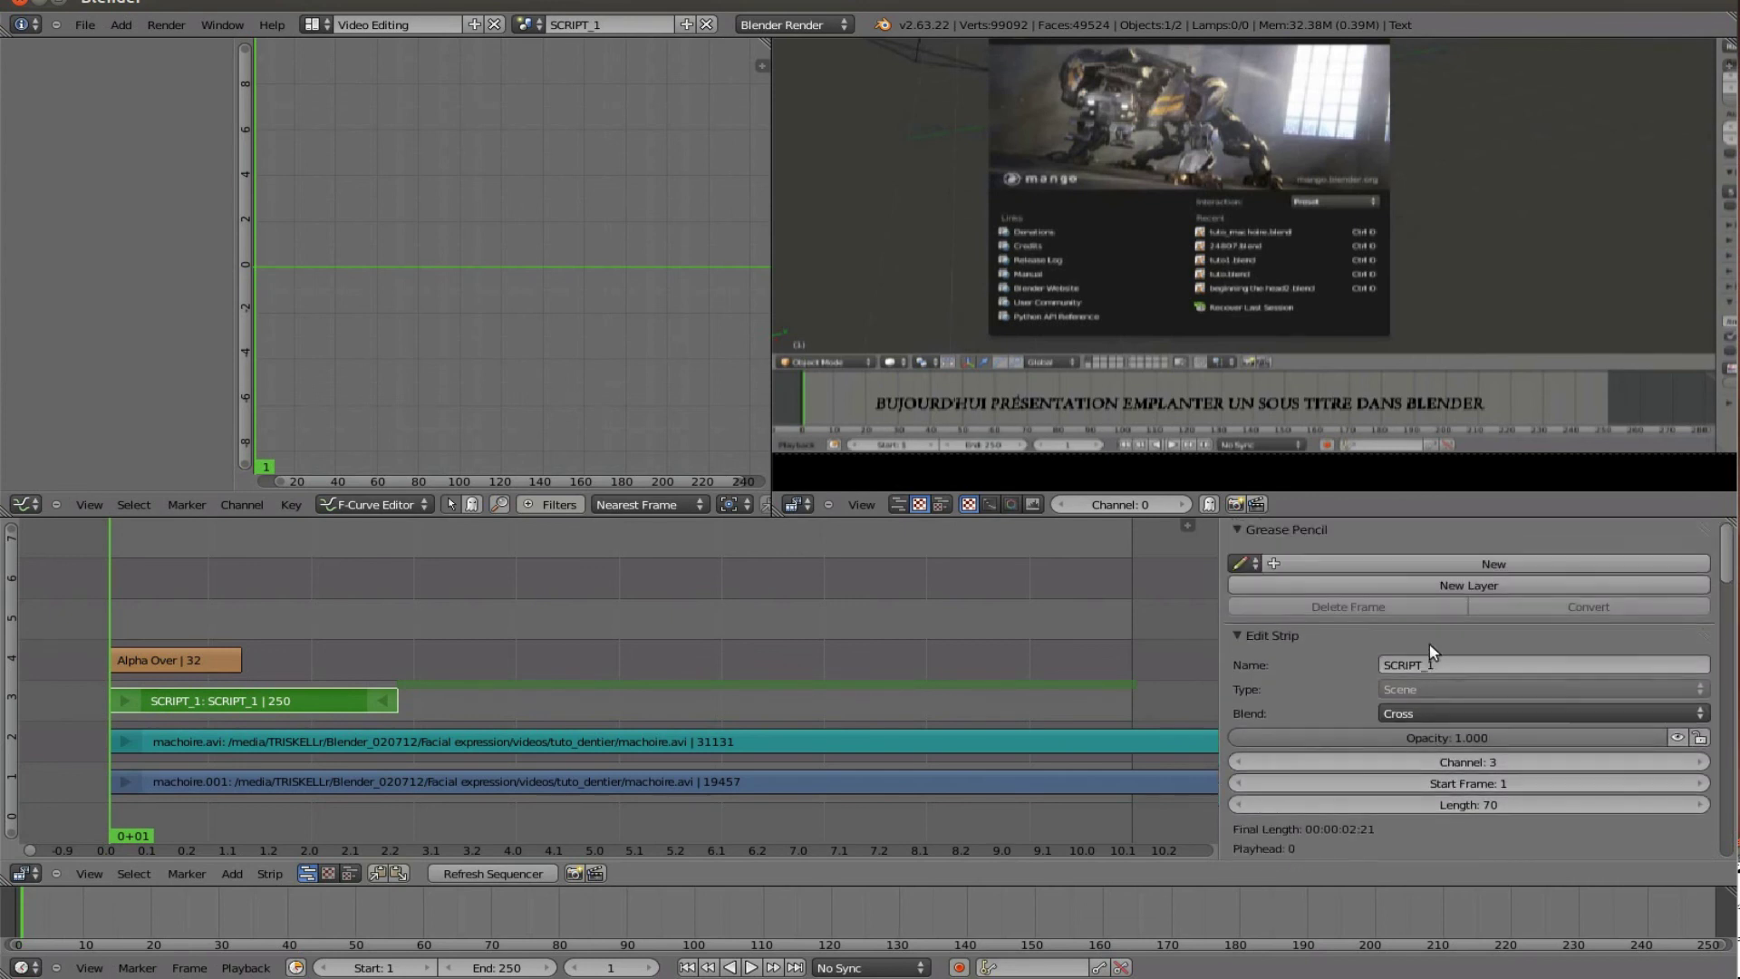
Step: Switch to the Default screen layout and open the SCRIPT_2 scene
{"action": "left_click", "coordinate": [381, 24]}
{"action": "left_click", "coordinate": [362, 111]}
{"action": "left_click", "coordinate": [589, 35]}
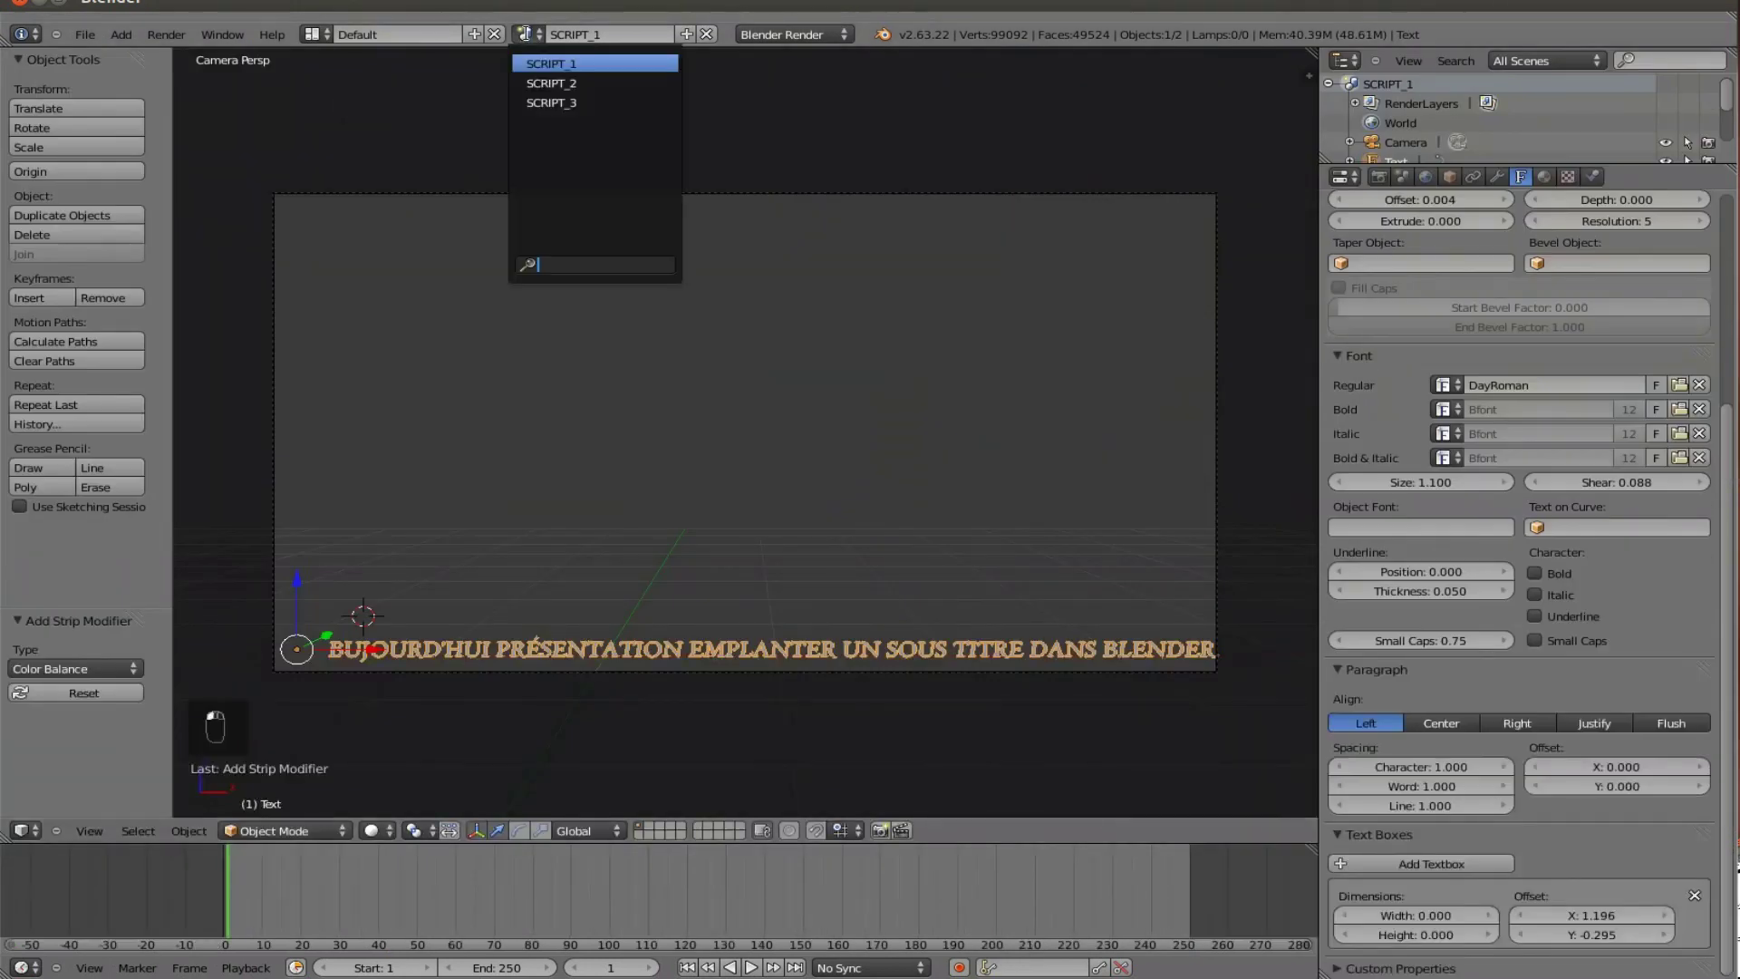
{"action": "left_click", "coordinate": [562, 83]}
Step: Enter "ESSAI AVEC UNE AUTRE POLICE DIFFÉRENTE." in the SCRIPT_2 scene's text object
{"action": "left_click", "coordinate": [611, 640]}
{"action": "right_click", "coordinate": [610, 641]}
{"action": "key", "text": "Tab"}
{"action": "type", "text": "ESSAI AVEC UNE"}
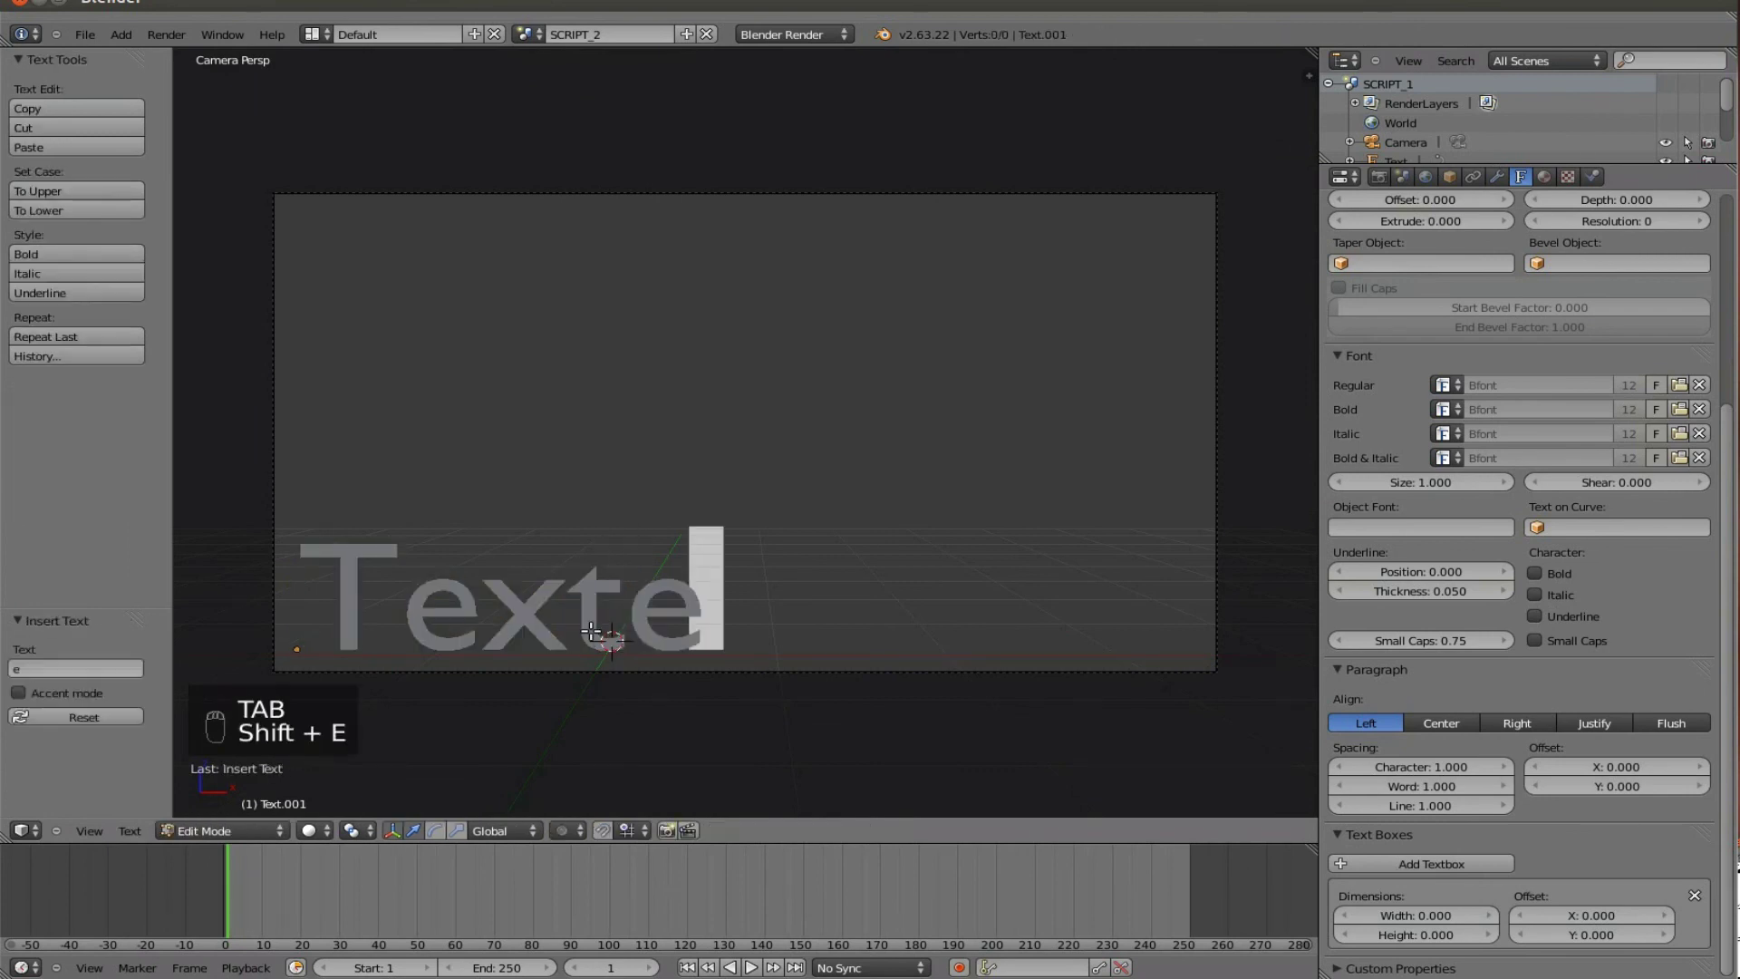
{"action": "type", "text": " AUTRE POLICE"}
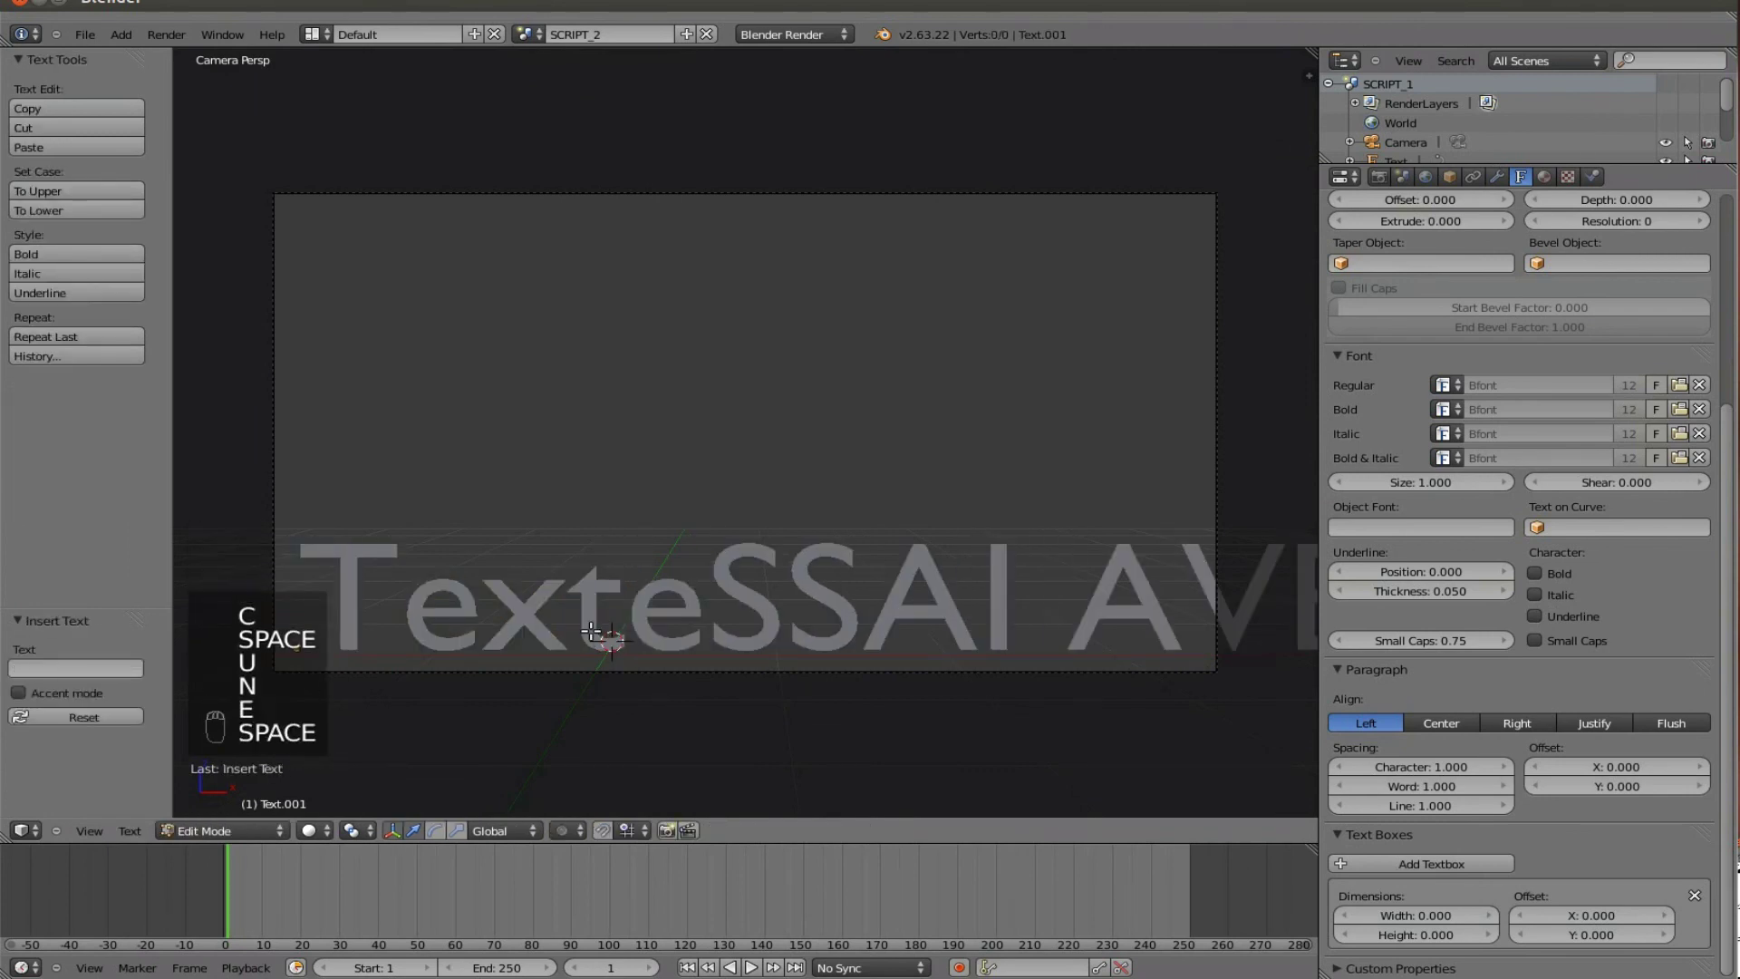
{"action": "type", "text": " DIFFÉRENTE."}
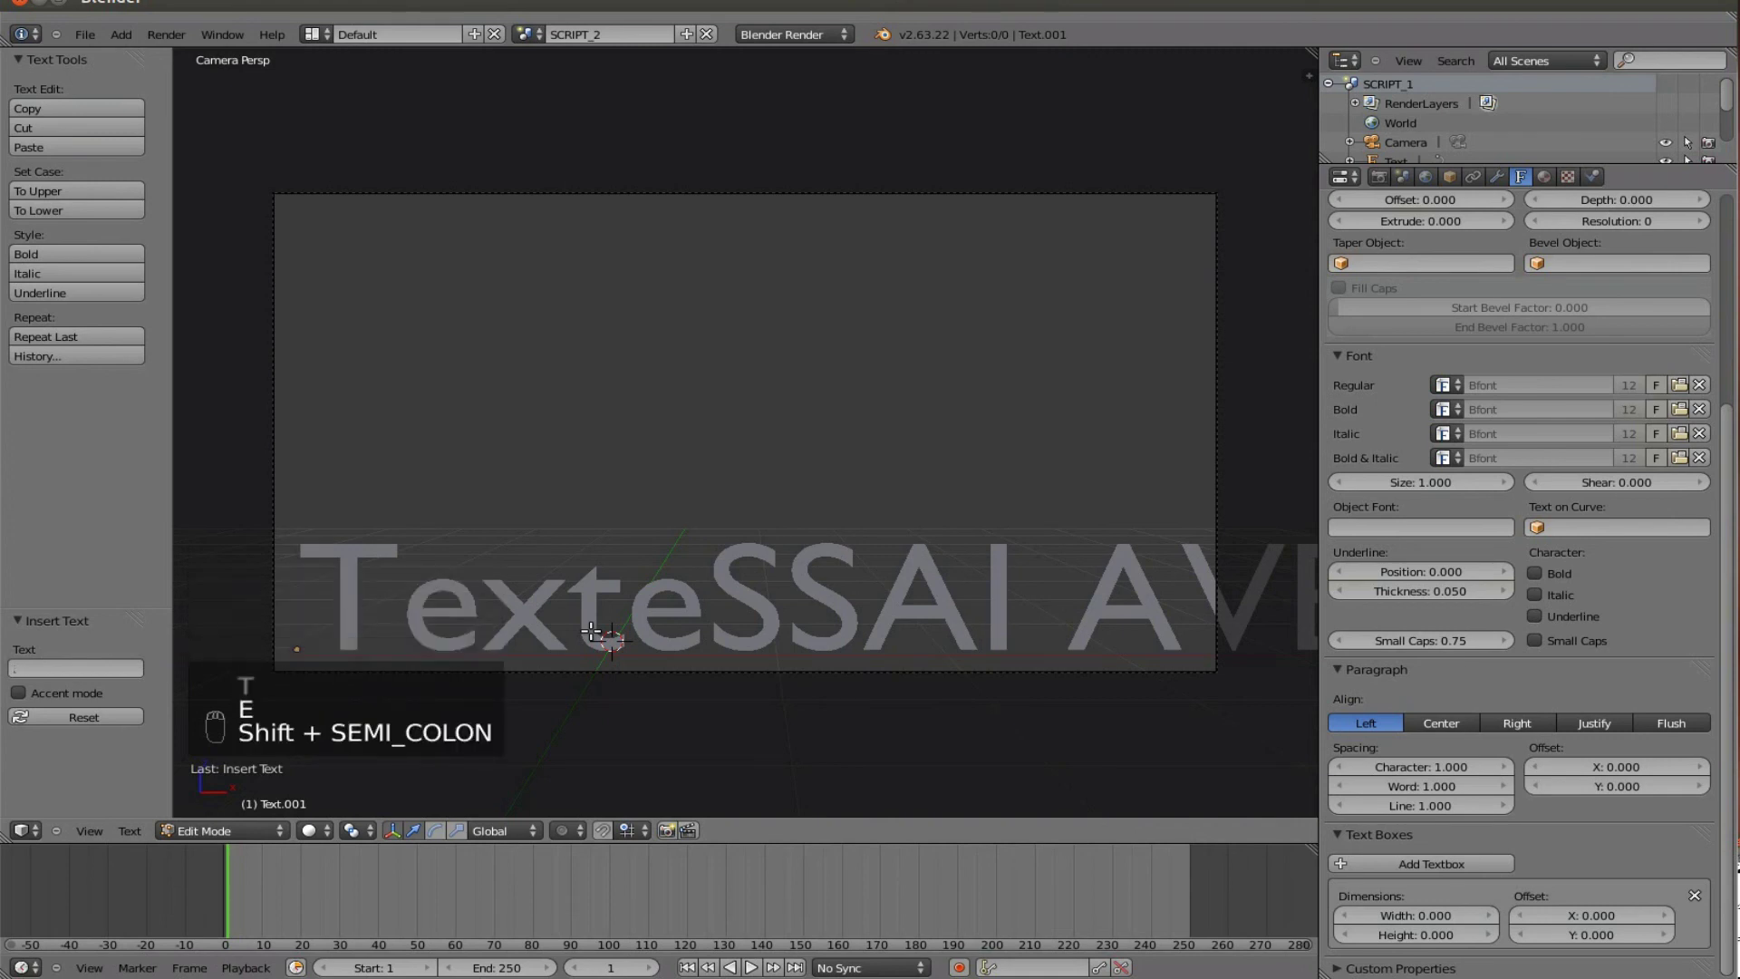
Step: Replace the leading "Texte" with a capital "E" so the subtitle starts with "ESSAI", and leave text editing
{"action": "key", "text": "Left"}
{"action": "key", "text": "Left"}
{"action": "key", "text": "Left"}
{"action": "key", "text": "Left"}
{"action": "key", "text": "Left"}
{"action": "key", "text": "Left"}
{"action": "key", "text": "Left"}
{"action": "key", "text": "Left"}
{"action": "key", "text": "Left"}
{"action": "key", "text": "Left"}
{"action": "key", "text": "Left"}
{"action": "key", "text": "Left"}
{"action": "key", "text": "Left"}
{"action": "key", "text": "Left"}
{"action": "key", "text": "Left"}
{"action": "key", "text": "Left"}
{"action": "key", "text": "Left"}
{"action": "key", "text": "Left"}
{"action": "key", "text": "Left"}
{"action": "key", "text": "Left"}
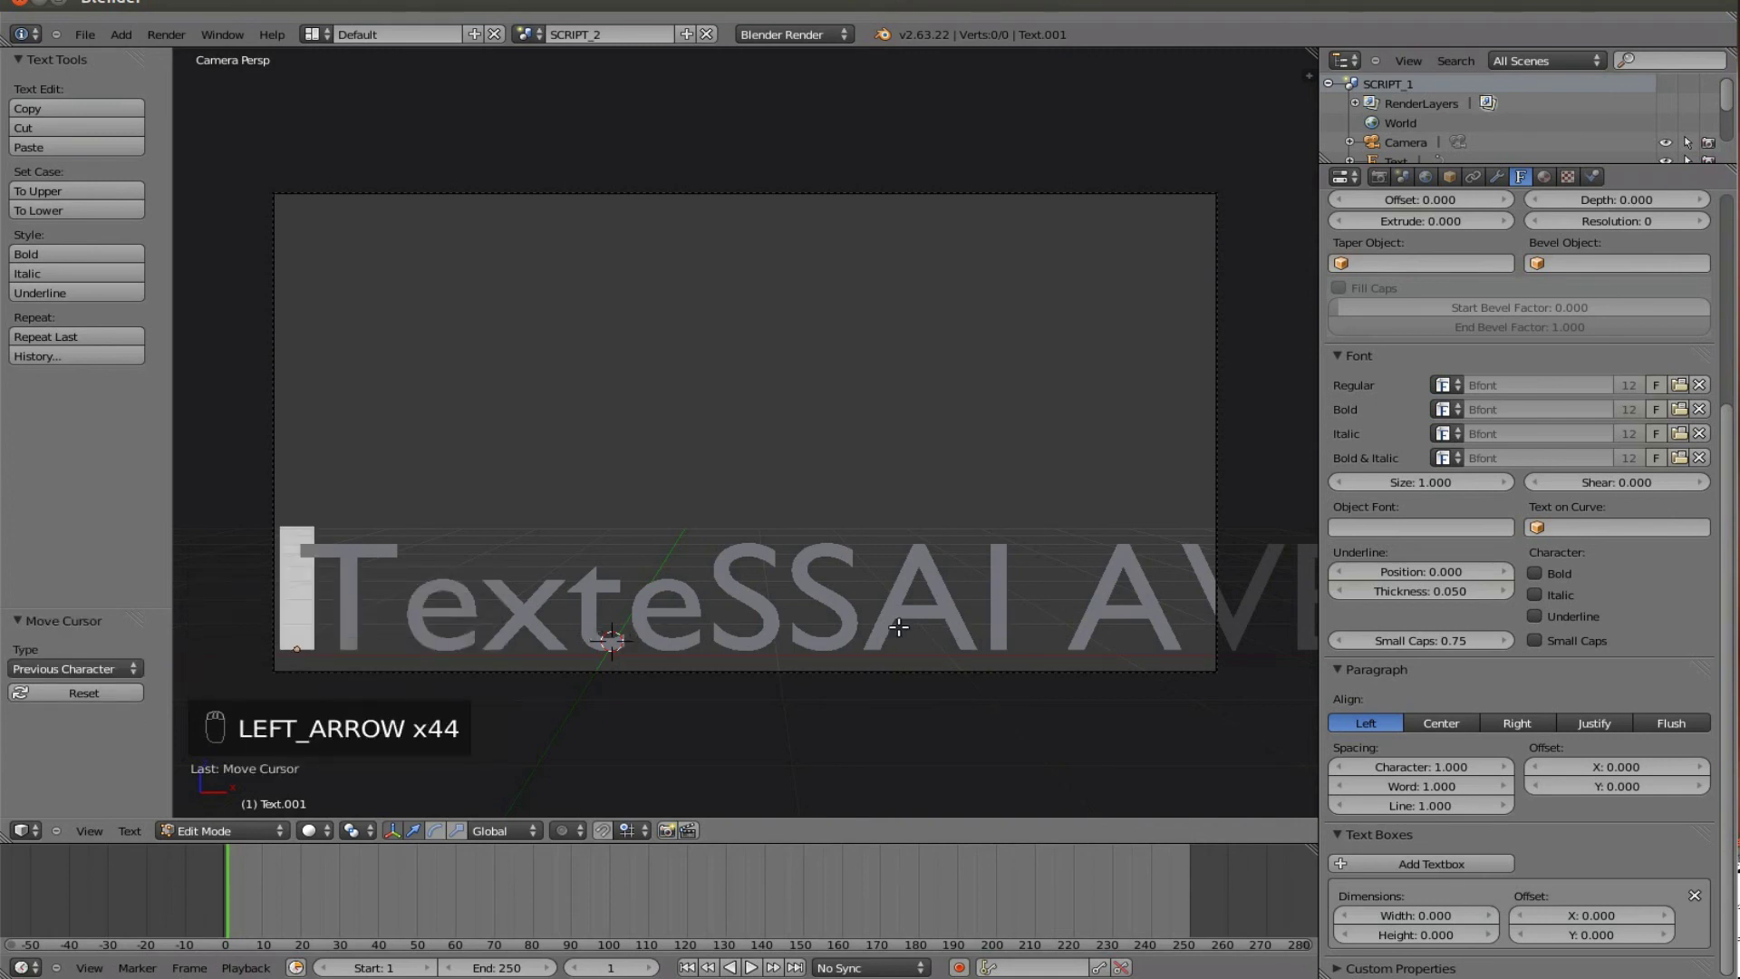
{"action": "key", "text": "Right"}
{"action": "key", "text": "Right"}
{"action": "key", "text": "Right"}
{"action": "key", "text": "Right"}
{"action": "key", "text": "Right"}
{"action": "key", "text": "BackSpace"}
{"action": "key", "text": "BackSpace"}
{"action": "key", "text": "BackSpace"}
{"action": "key", "text": "BackSpace"}
{"action": "key", "text": "BackSpace"}
{"action": "type", "text": "E"}
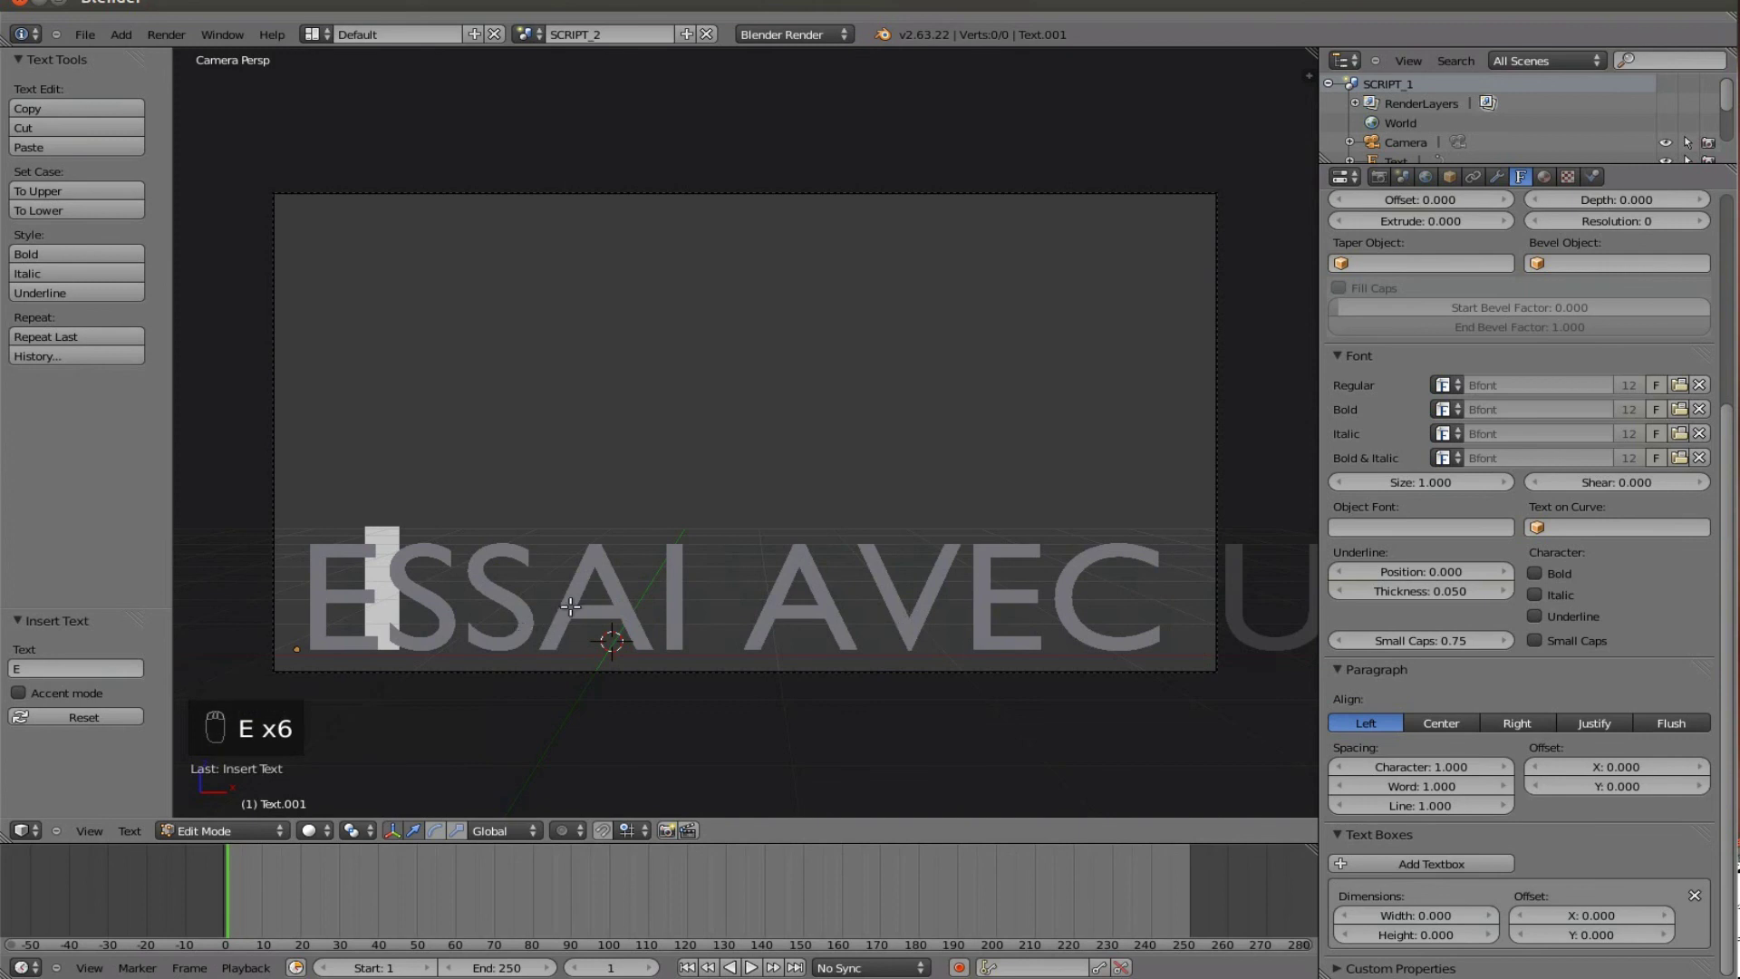
{"action": "key", "text": "Tab"}
Step: Scale the SCRIPT_2 text object down to about 0.265 so the subtitle fits inside the camera frame
{"action": "scroll", "coordinate": [723, 599], "scroll_direction": "down", "scroll_amount": 3}
{"action": "key", "text": "s"}
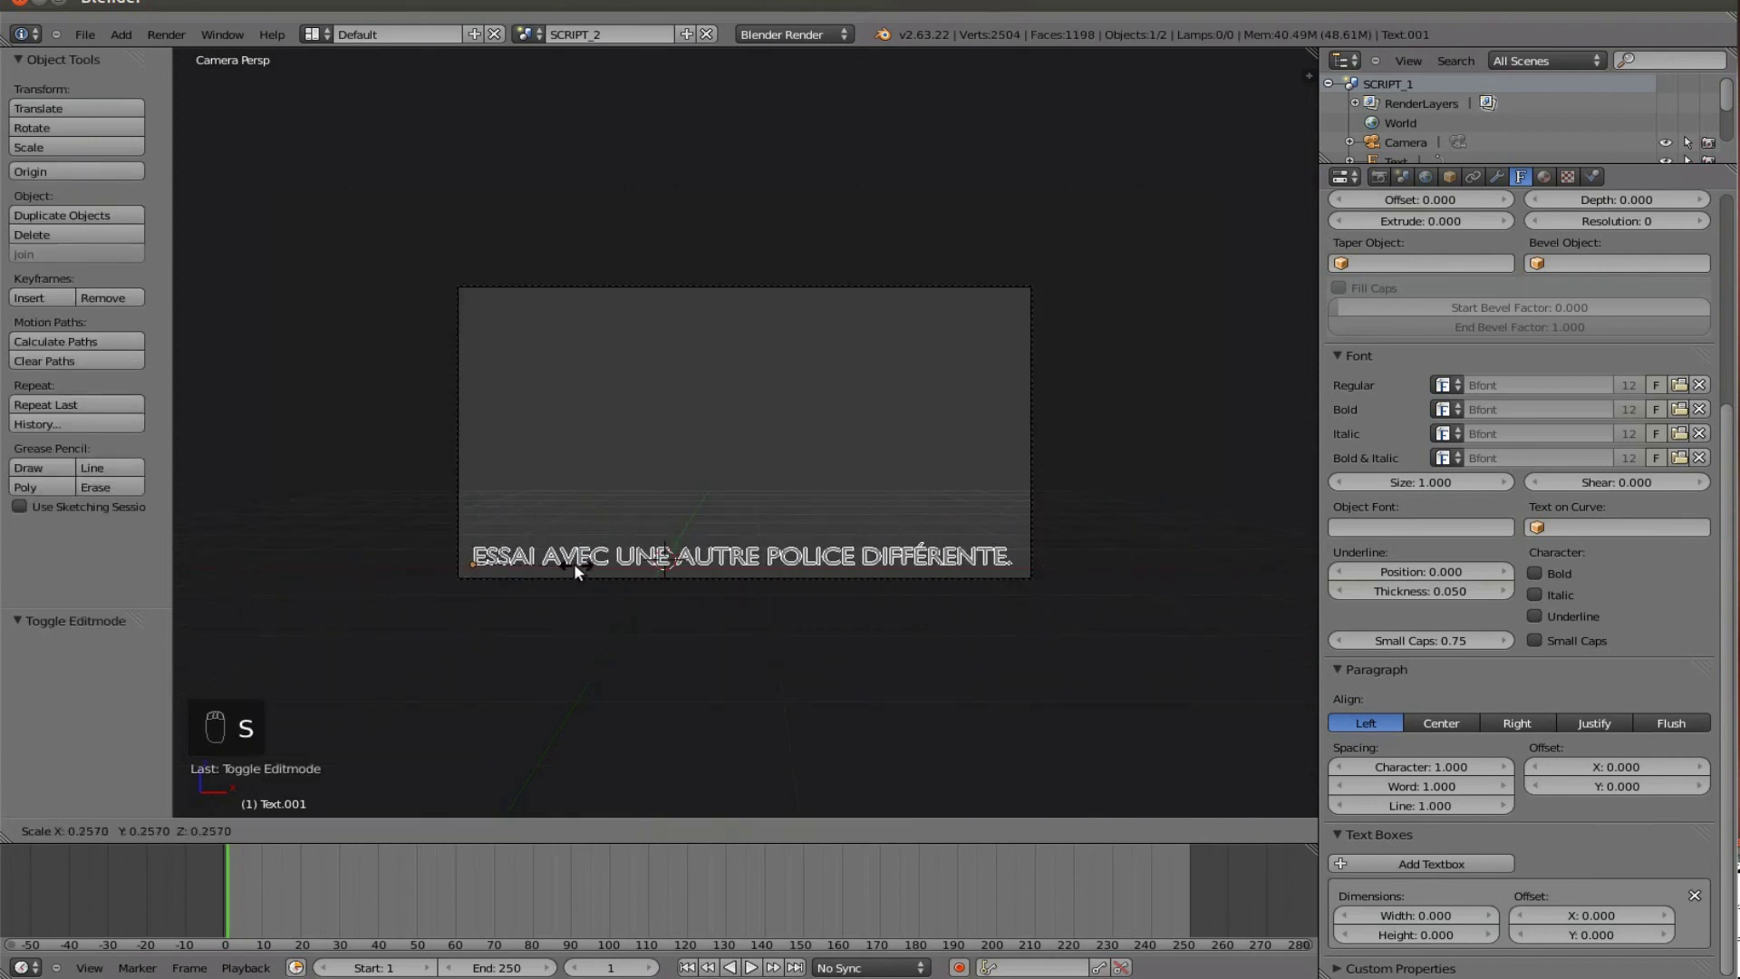
{"action": "left_click", "coordinate": [577, 565]}
{"action": "scroll", "coordinate": [668, 622], "scroll_direction": "up", "scroll_amount": 3}
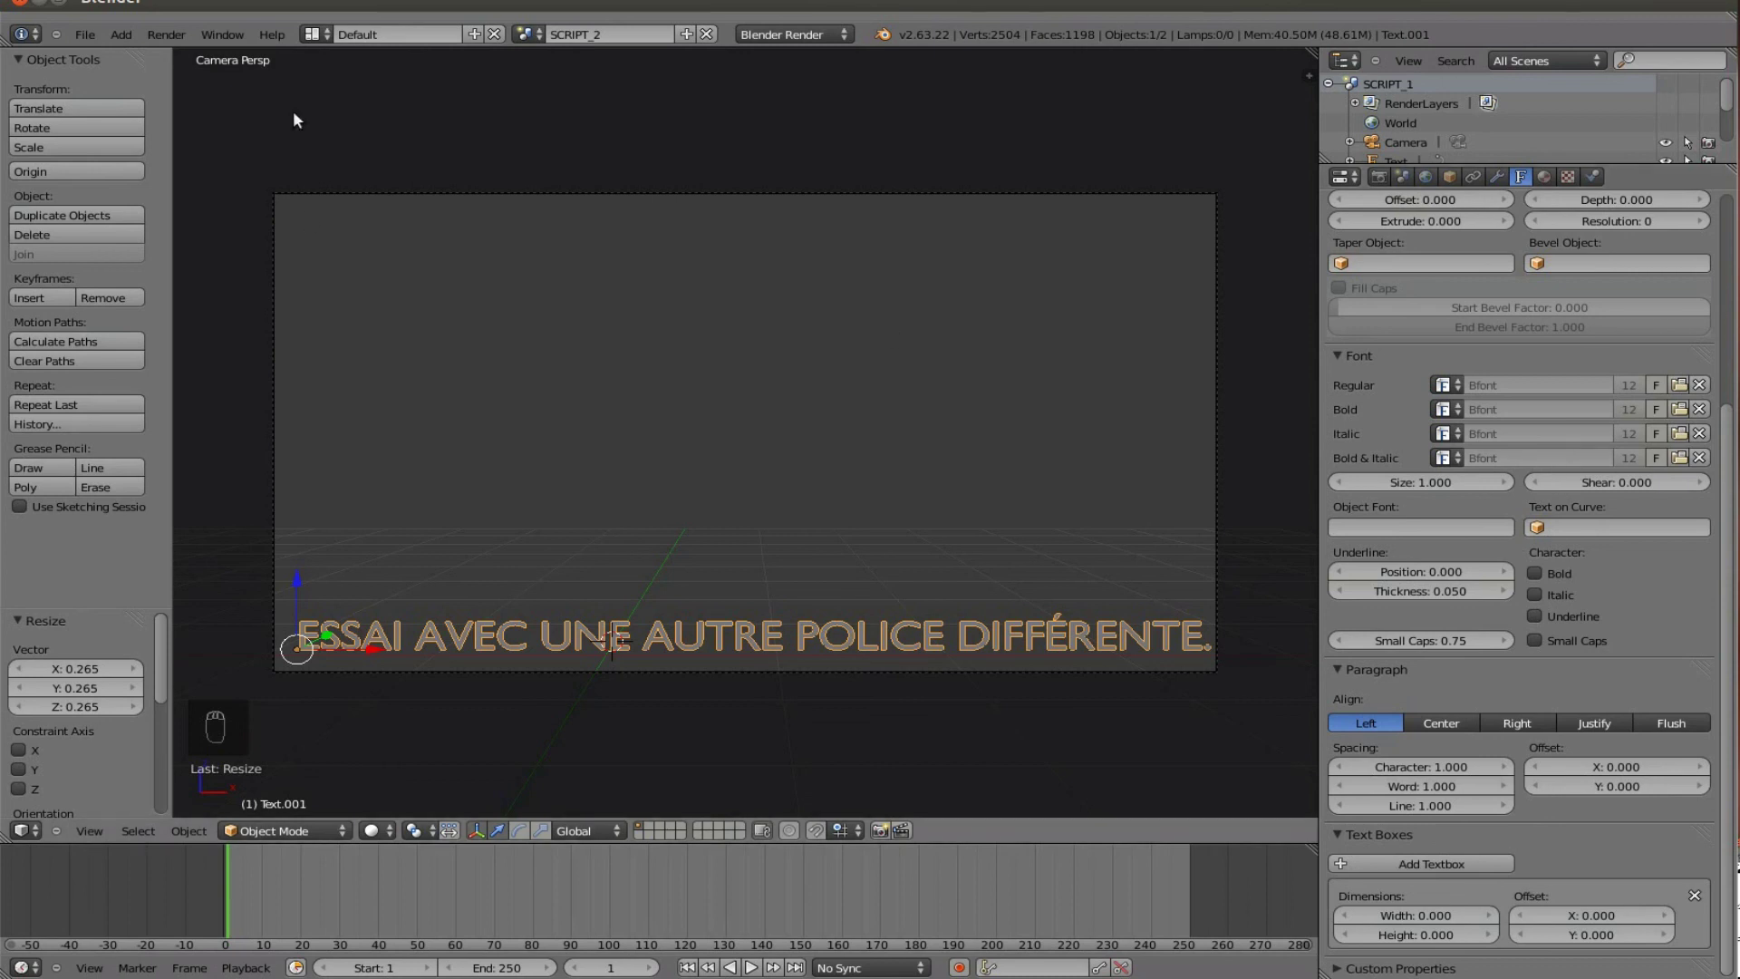
Step: Switch to the Video Editing layout and add the SCRIPT_2 scene as a strip in the sequencer
{"action": "left_click", "coordinate": [311, 34]}
{"action": "left_click", "coordinate": [367, 217]}
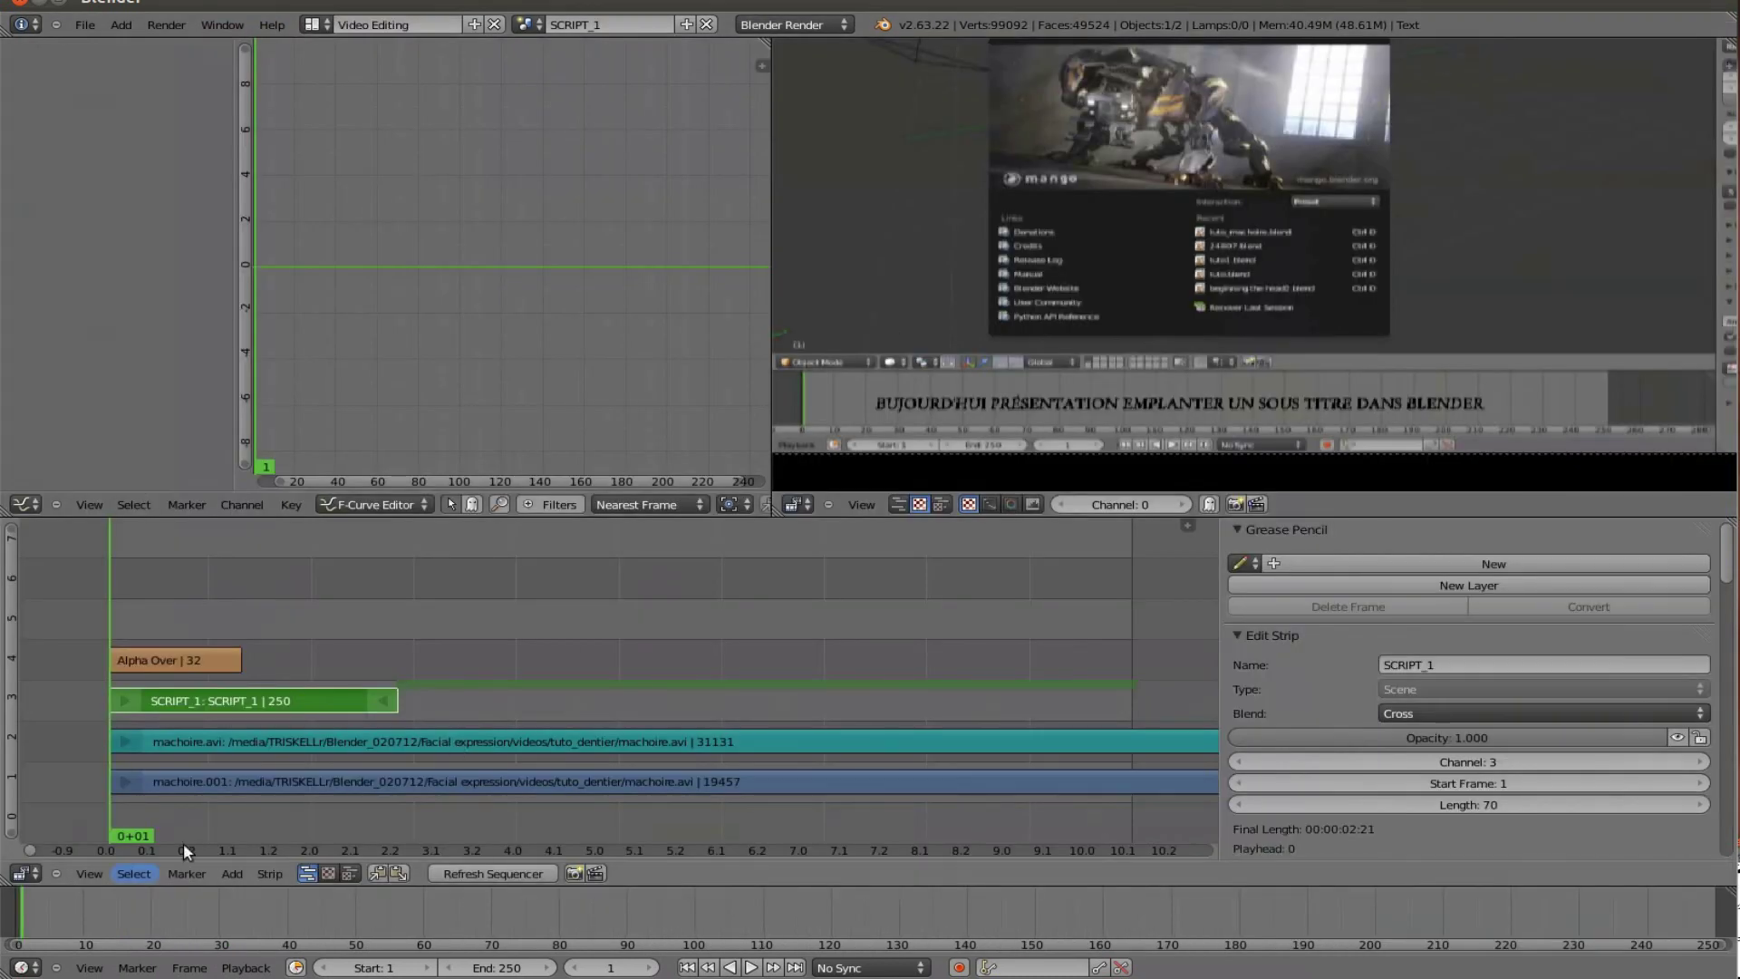
{"action": "left_click", "coordinate": [233, 872]}
{"action": "mouse_move", "coordinate": [286, 845]}
{"action": "left_click", "coordinate": [385, 867]}
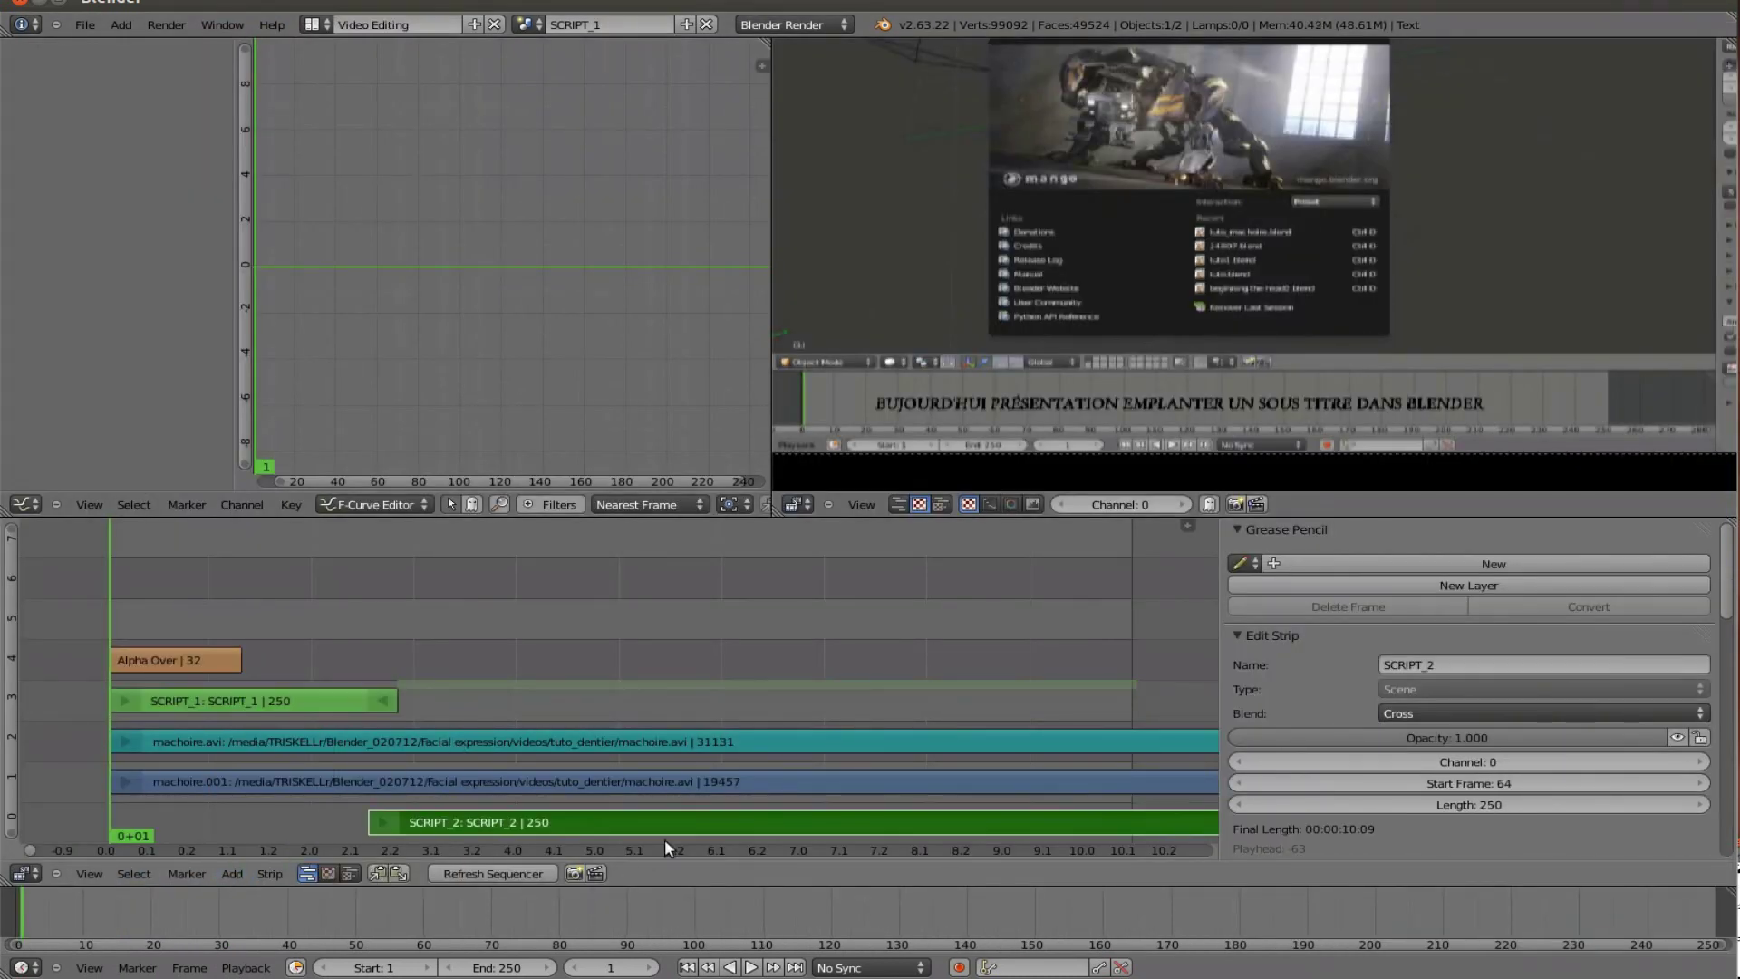
Step: Place the SCRIPT_2 strip on channel 3 from frame 83 with a length of 63, and preview frame 103
{"action": "left_click", "coordinate": [755, 689]}
{"action": "scroll", "coordinate": [1151, 725], "scroll_direction": "down", "scroll_amount": 3}
{"action": "right_click_drag", "start_coordinate": [1141, 698], "coordinate": [670, 699]}
{"action": "left_click", "coordinate": [562, 700]}
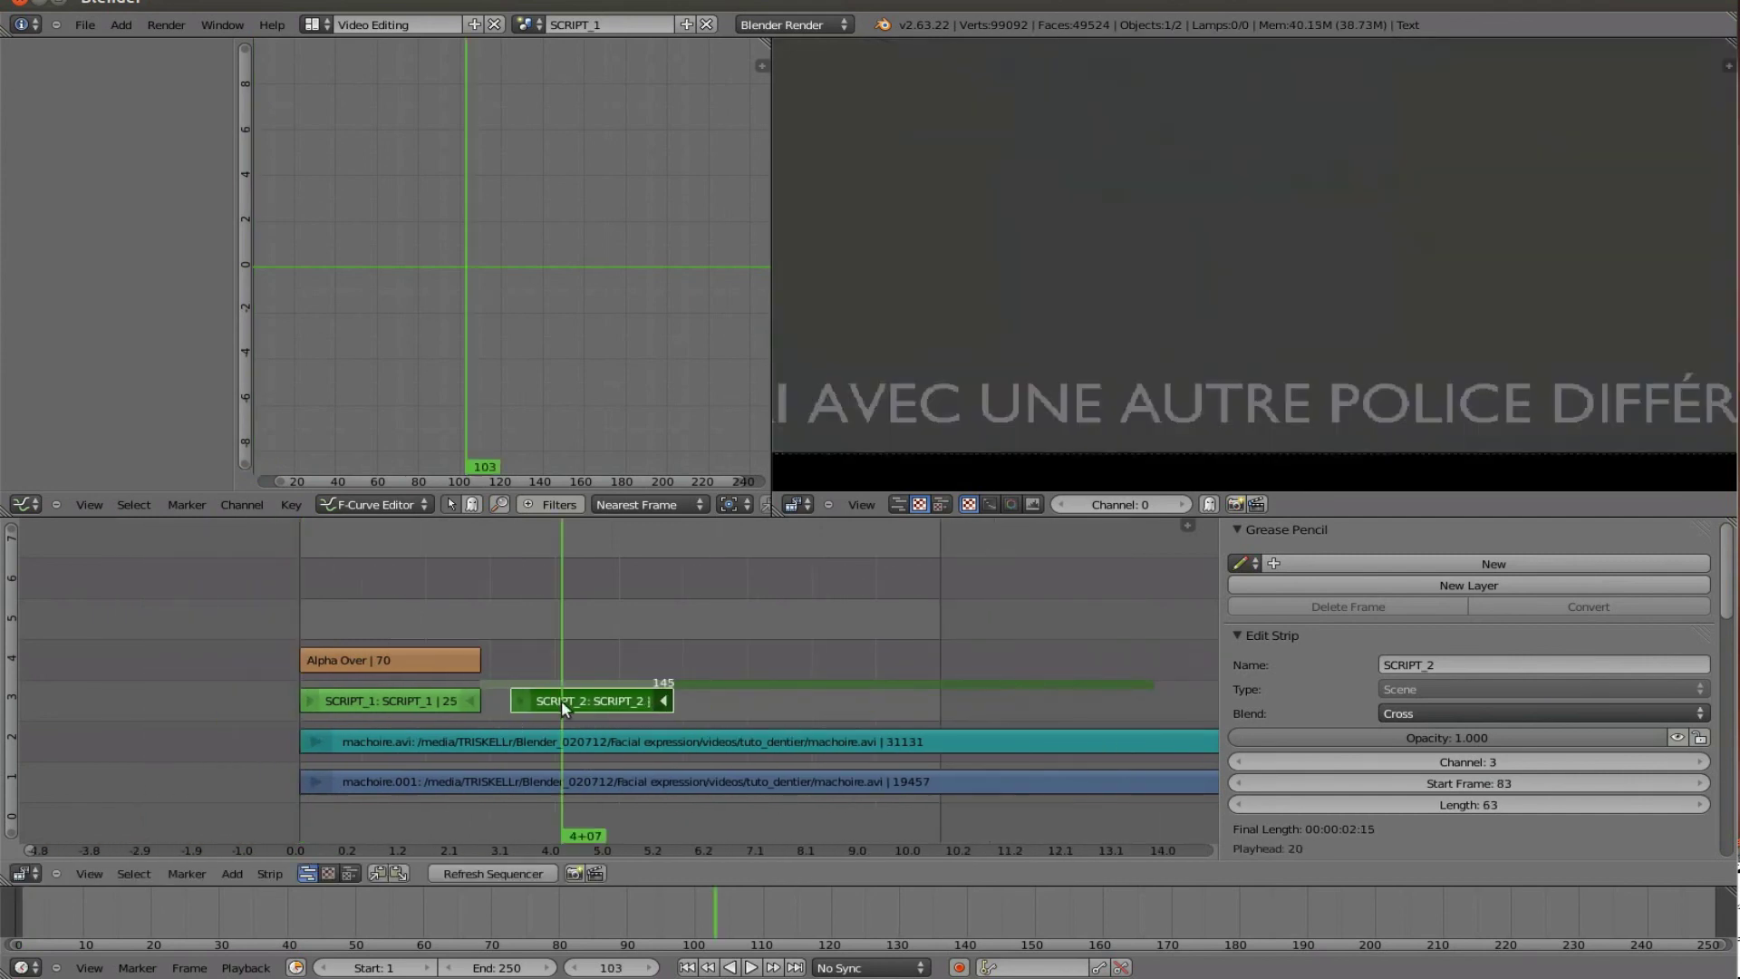
{"action": "middle_click_drag", "start_coordinate": [1048, 352], "coordinate": [1045, 376]}
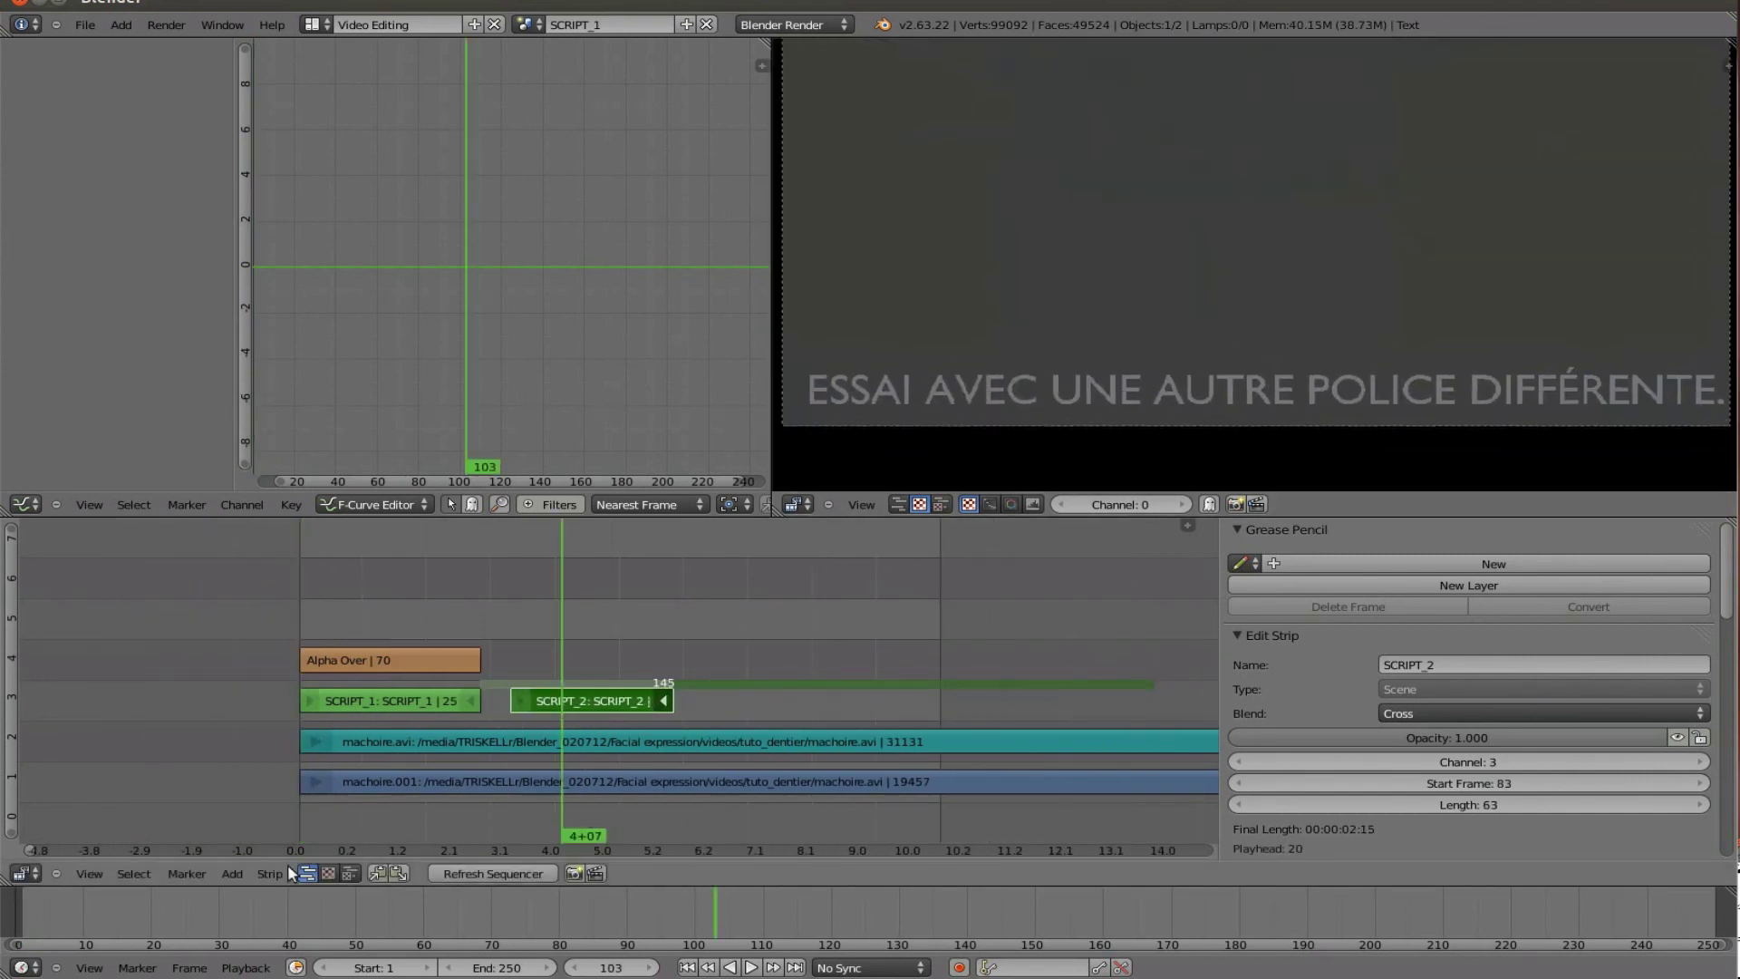
Step: Add an Alpha Over effect strip that overlays the SCRIPT_2 subtitle on the movie
{"action": "left_click", "coordinate": [232, 873]}
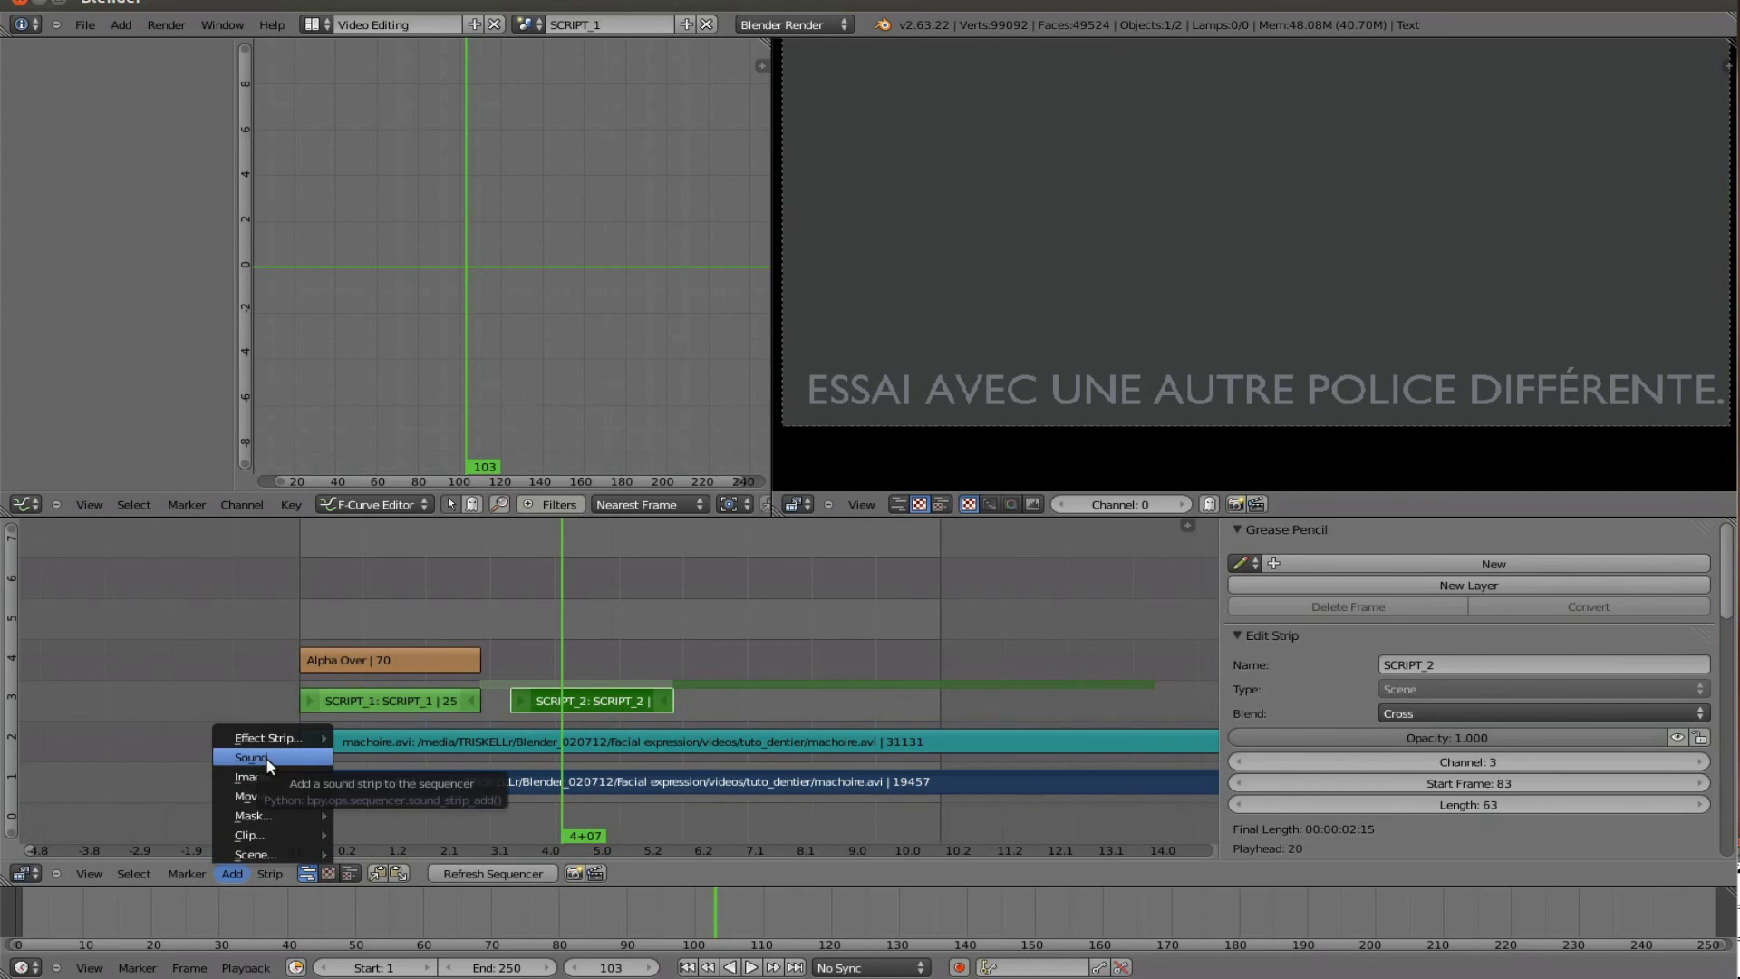
{"action": "mouse_move", "coordinate": [268, 738]}
{"action": "left_click", "coordinate": [400, 493]}
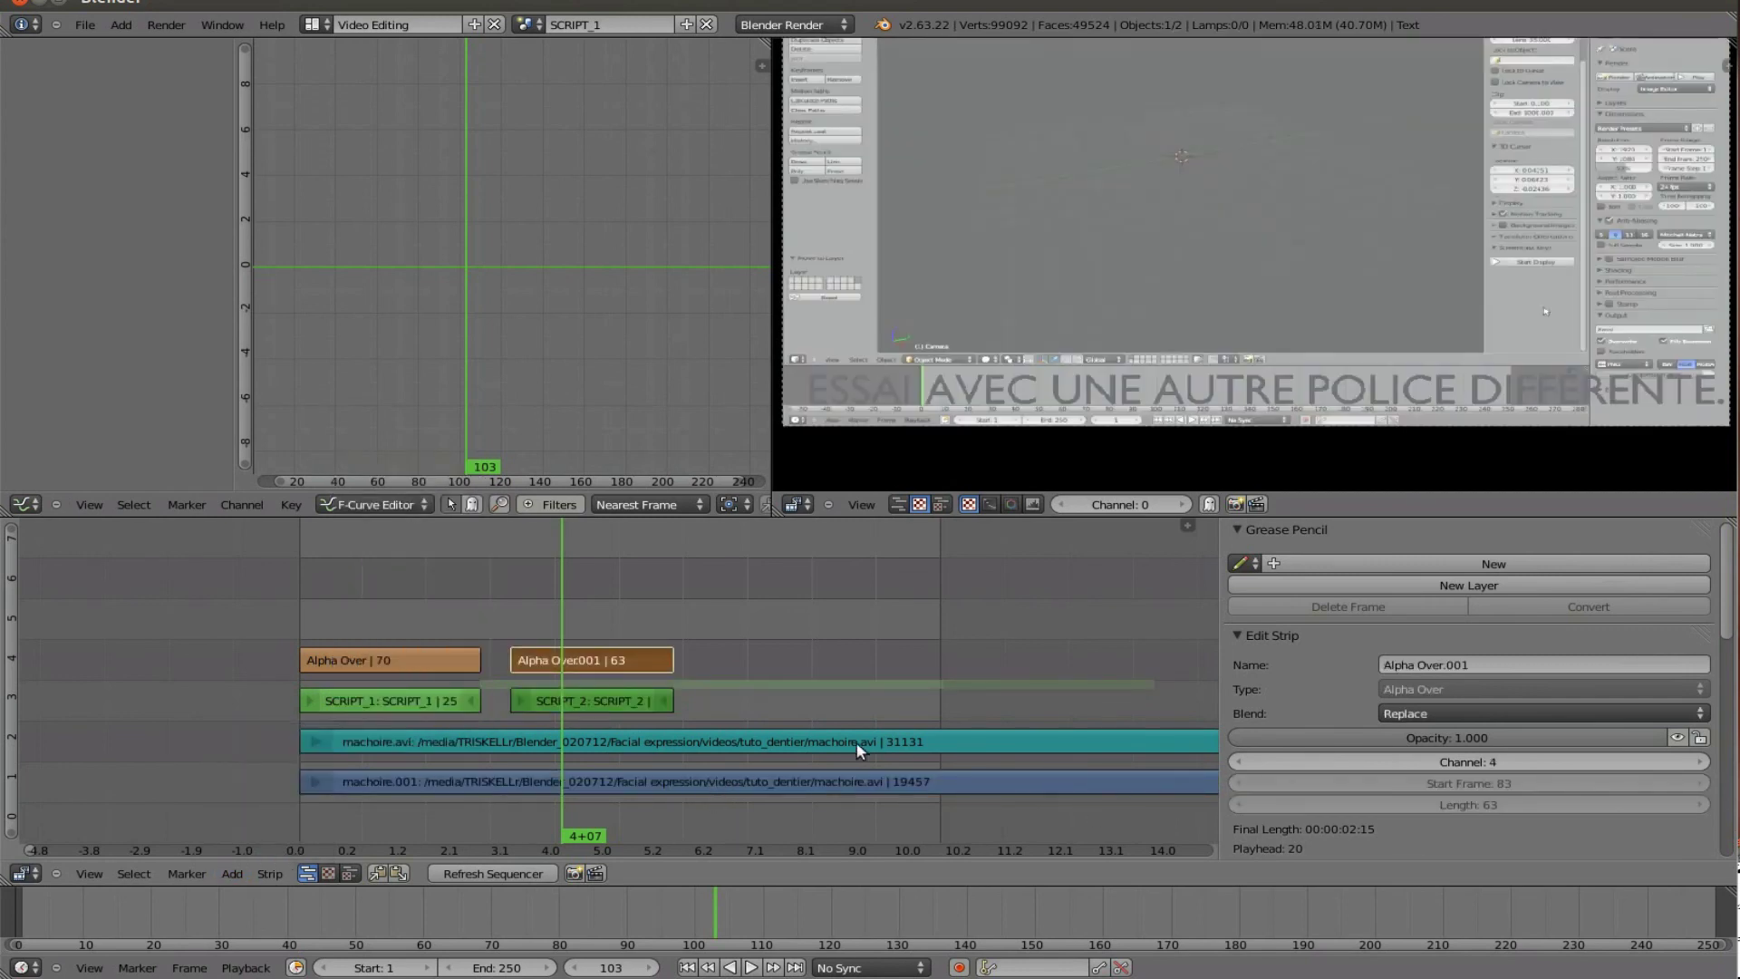
Step: Enable Image Offset and Image Crop for the SCRIPT_2 strip
{"action": "right_click", "coordinate": [591, 700]}
{"action": "scroll", "coordinate": [1548, 743], "scroll_direction": "down", "scroll_amount": 8}
{"action": "left_click", "coordinate": [1238, 654]}
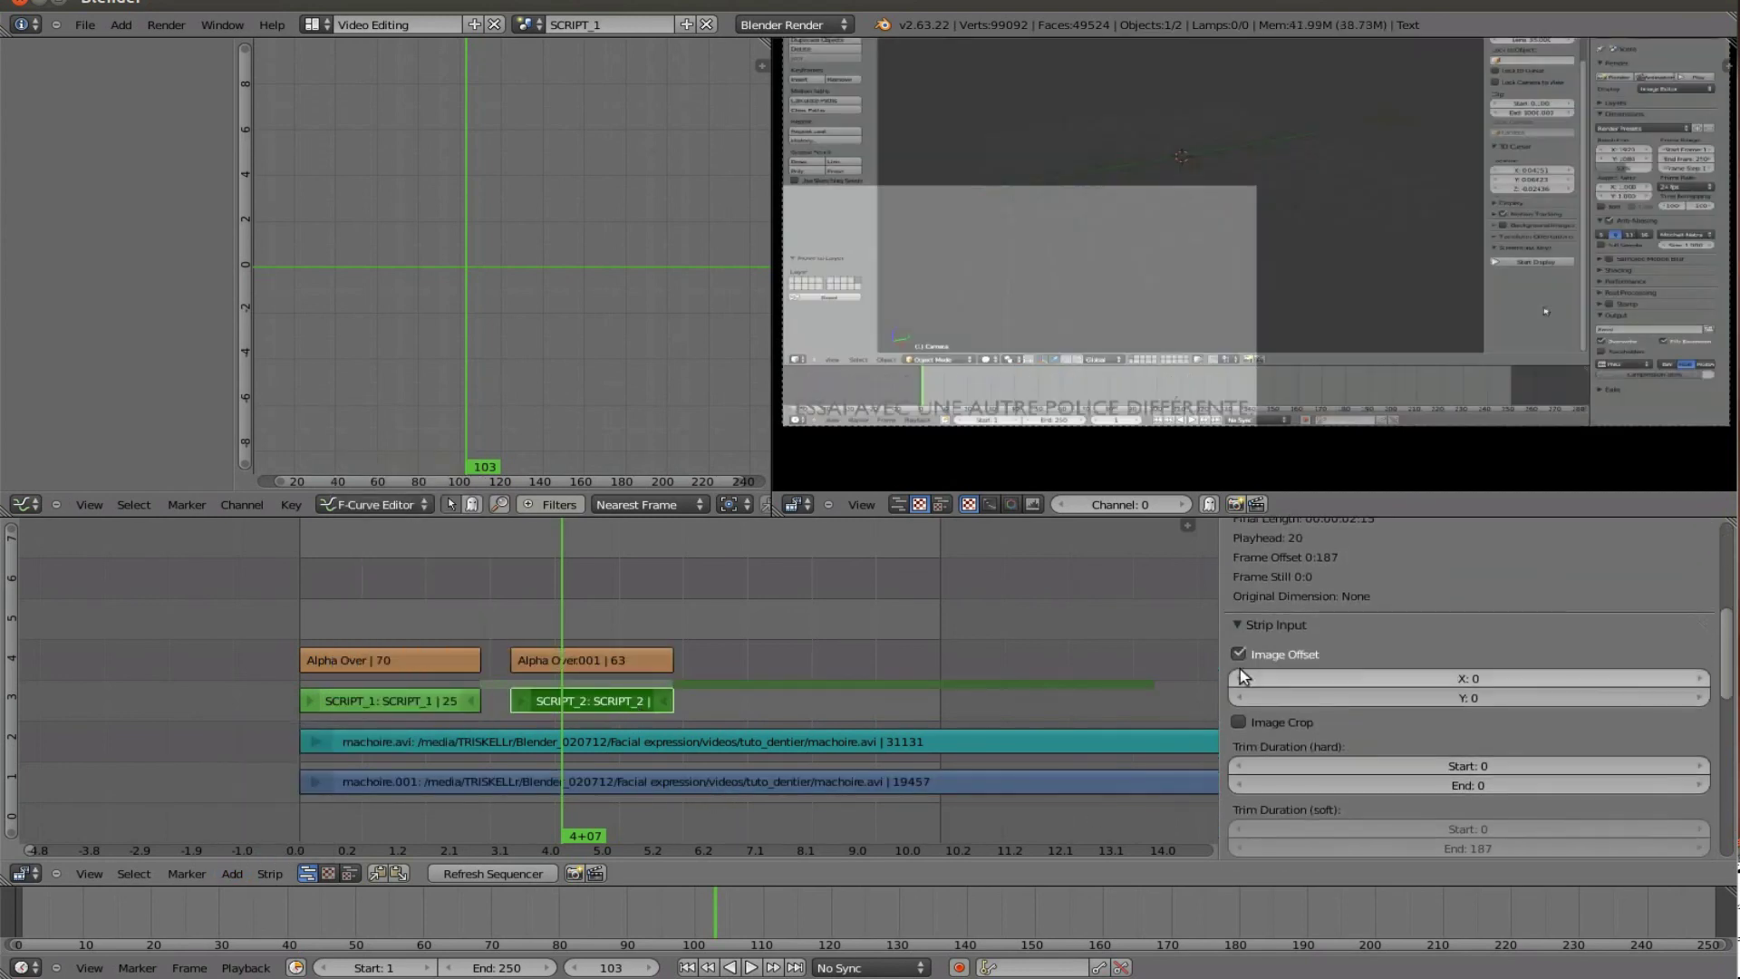
{"action": "left_click", "coordinate": [1238, 722]}
Step: Set the SCRIPT_2 strip's image offset to X 656 and Y 88
{"action": "left_click", "coordinate": [1504, 678]}
{"action": "type", "text": "7"}
{"action": "key", "text": "Return"}
{"action": "left_click", "coordinate": [1510, 697]}
{"action": "type", "text": "88"}
{"action": "key", "text": "Return"}
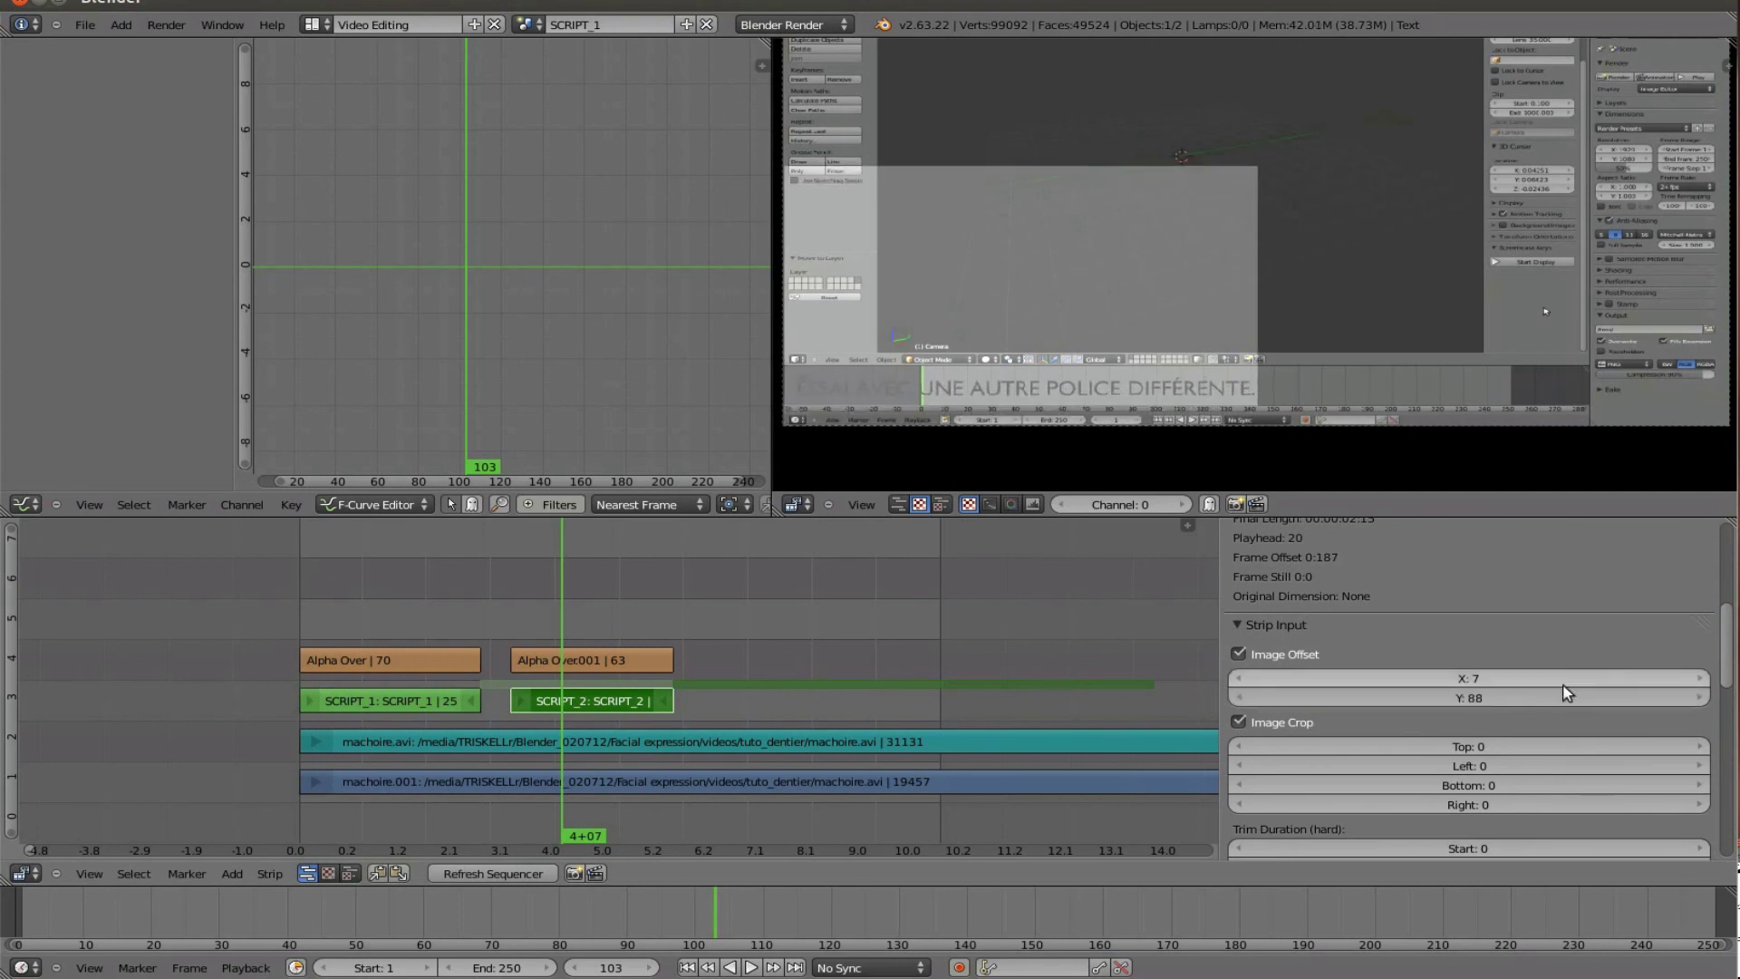
{"action": "left_click", "coordinate": [1563, 678]}
{"action": "type", "text": "656"}
{"action": "key", "text": "Return"}
Step: Crop the top of the SCRIPT_2 strip's image by 897 so only the subtitle band remains
{"action": "left_click", "coordinate": [1553, 746]}
{"action": "type", "text": "350"}
{"action": "key", "text": "Return"}
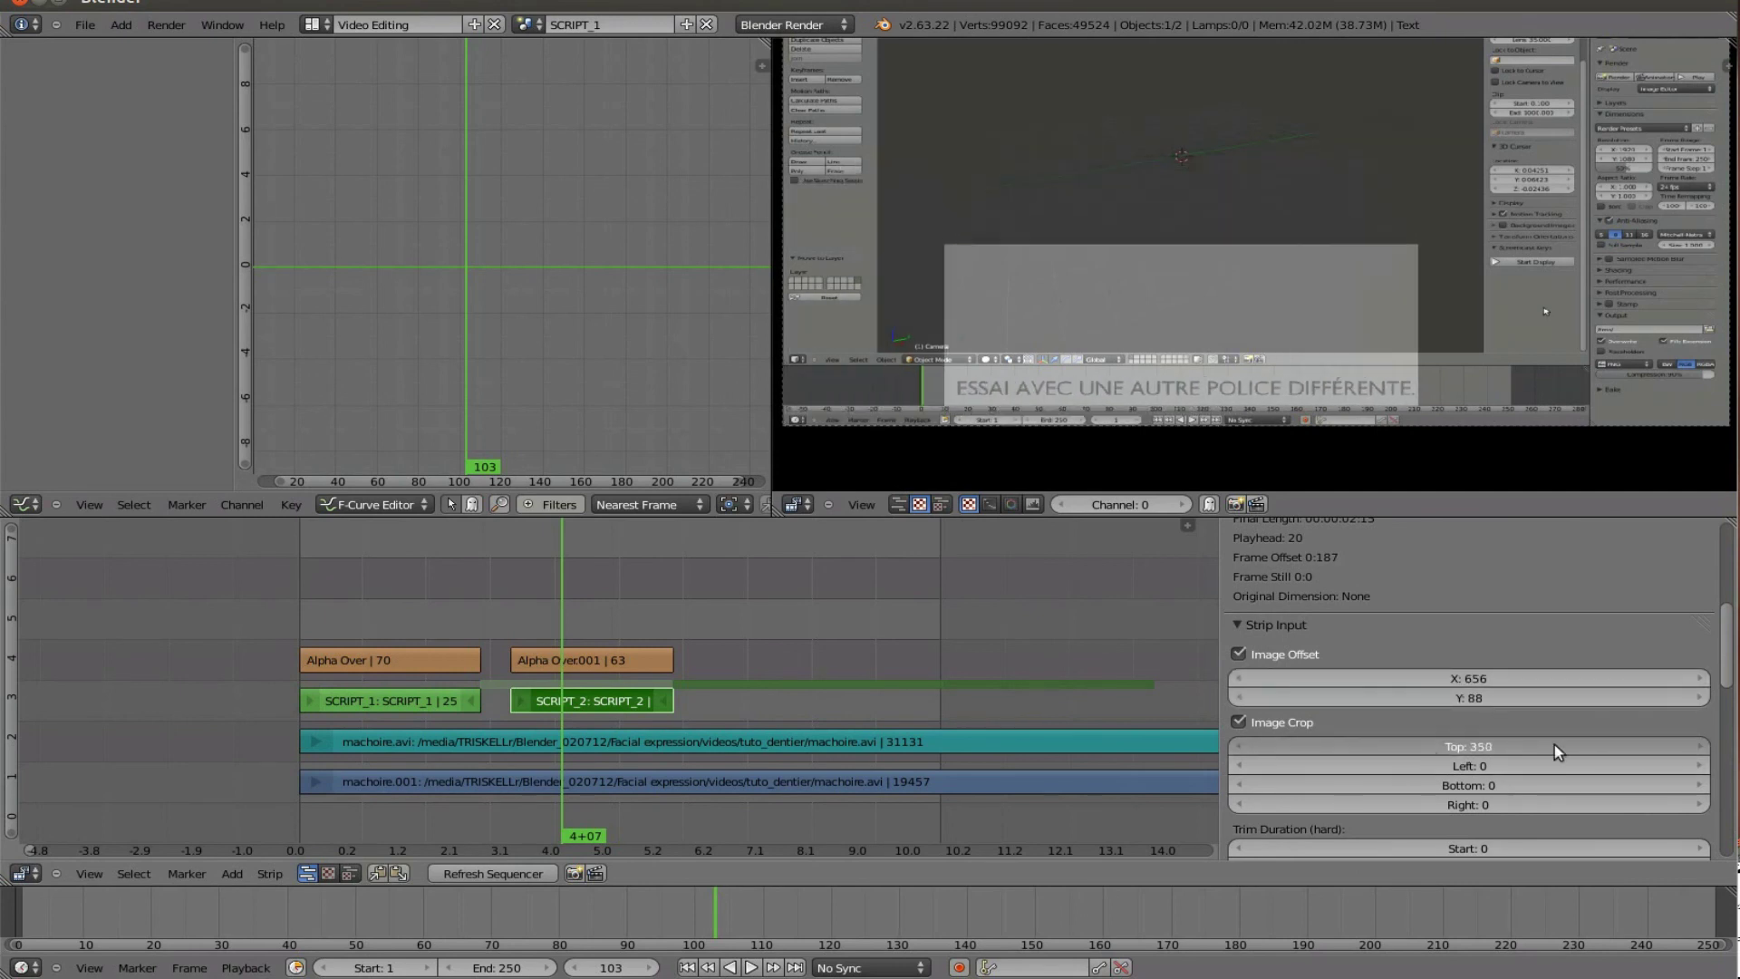
{"action": "left_click_drag", "start_coordinate": [1554, 746], "coordinate": [1683, 738]}
{"action": "left_click_drag", "start_coordinate": [1511, 766], "coordinate": [1512, 809]}
Step: Enable De-Interlace and Premultiply in the SCRIPT_2 strip's filter settings
{"action": "scroll", "coordinate": [1397, 808], "scroll_direction": "down", "scroll_amount": 5}
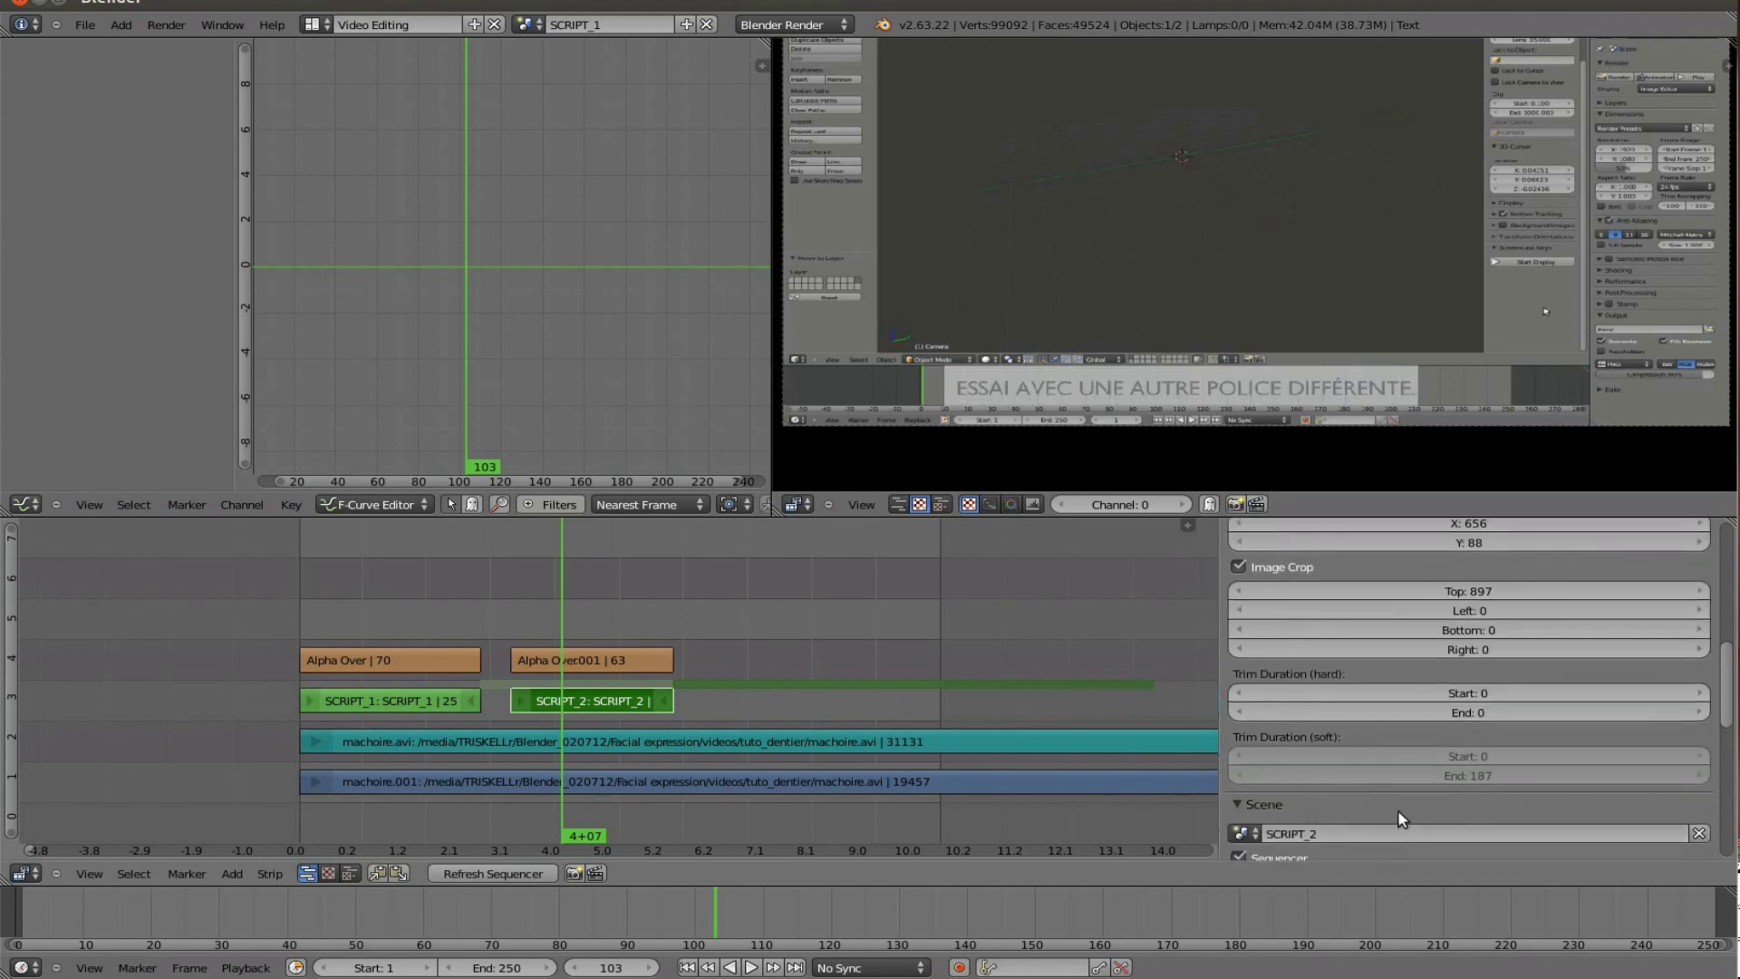
{"action": "scroll", "coordinate": [1406, 797], "scroll_direction": "up", "scroll_amount": 10}
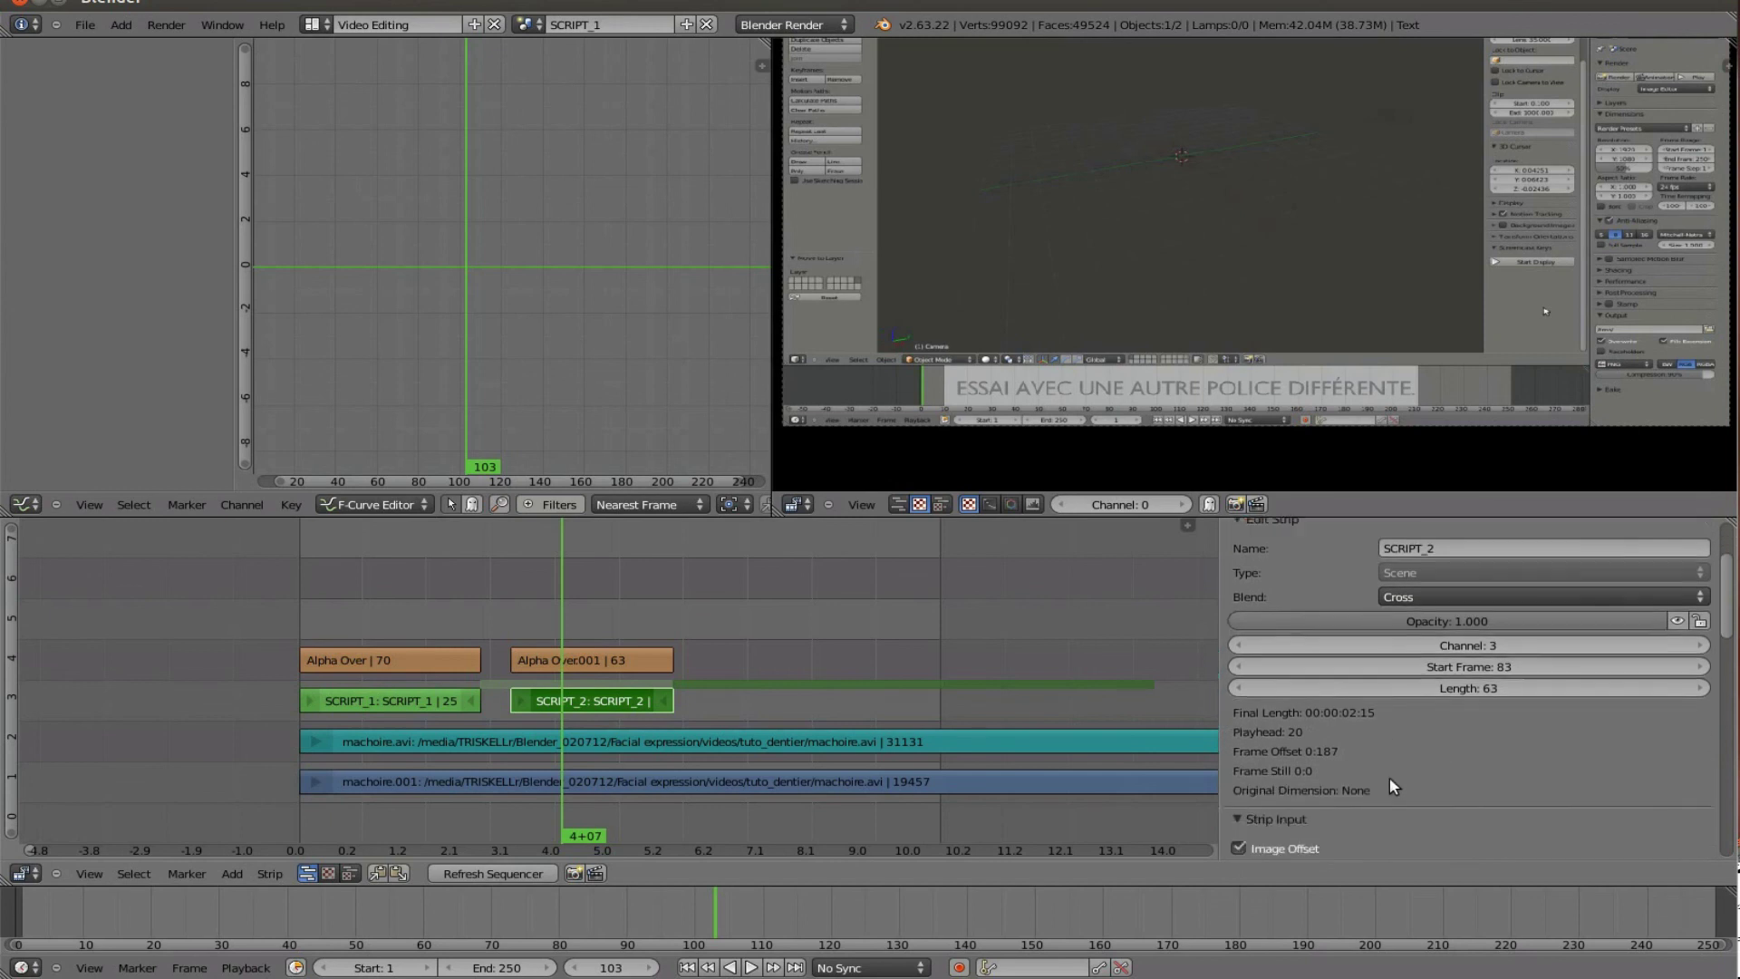
{"action": "scroll", "coordinate": [1391, 782], "scroll_direction": "down", "scroll_amount": 10}
{"action": "scroll", "coordinate": [1392, 785], "scroll_direction": "down", "scroll_amount": 6}
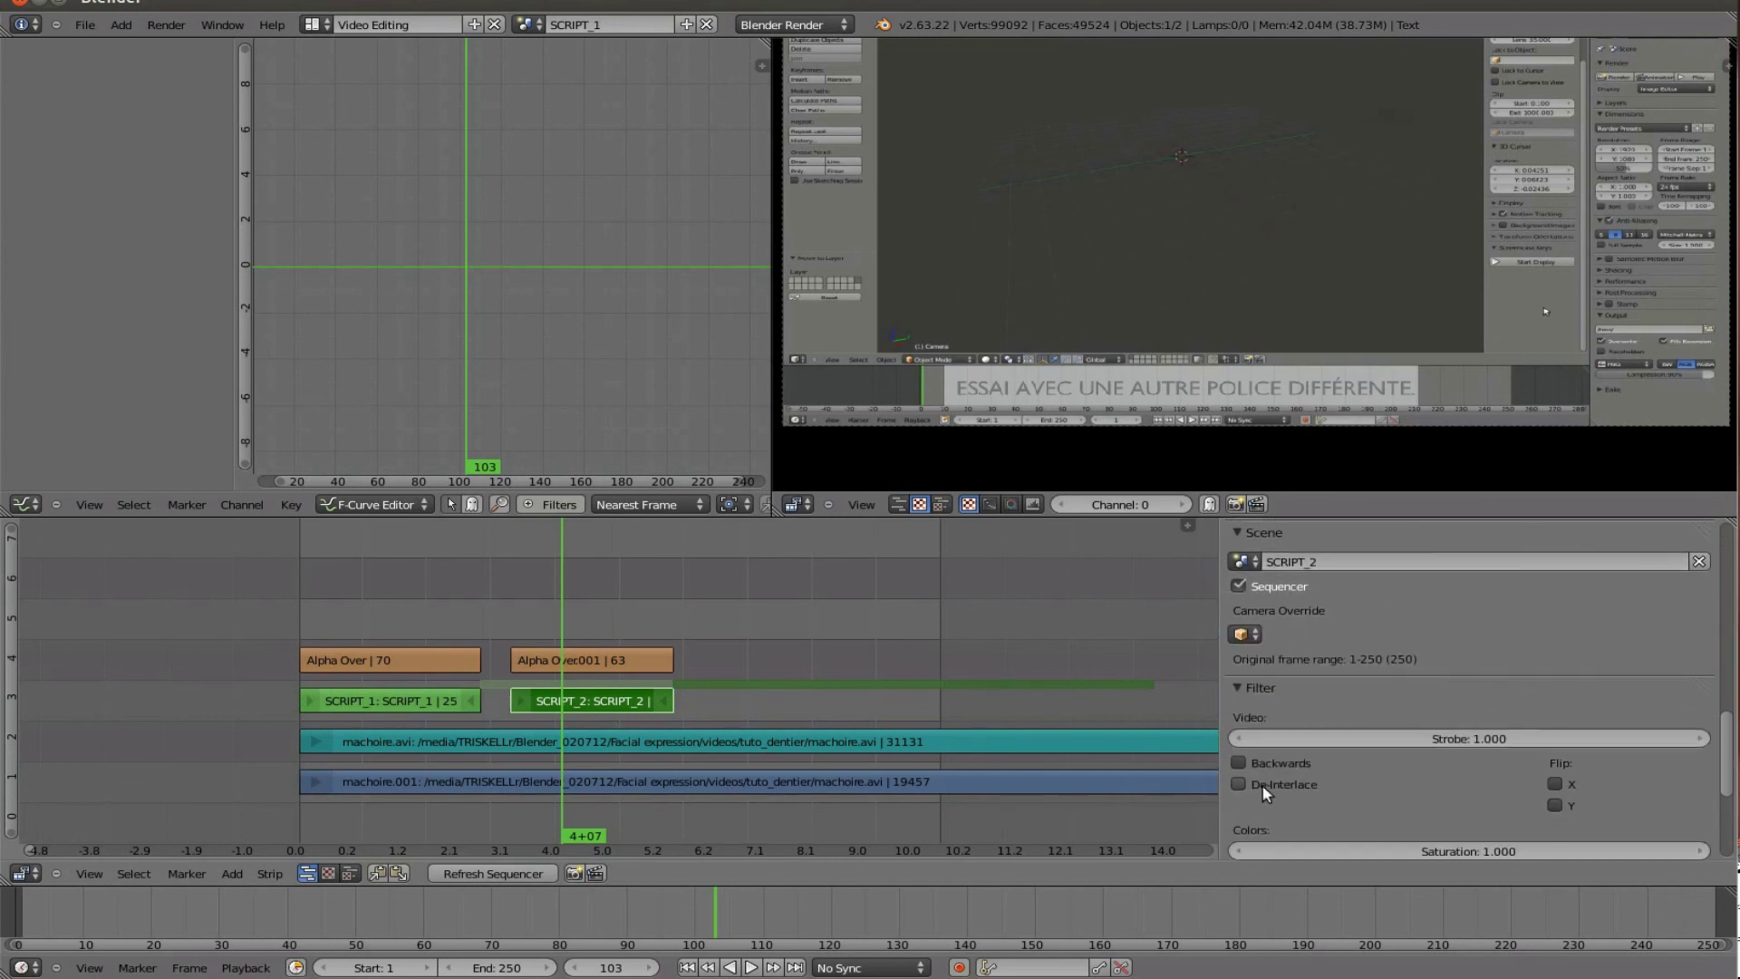
{"action": "left_click", "coordinate": [1240, 738]}
{"action": "left_click", "coordinate": [1249, 736]}
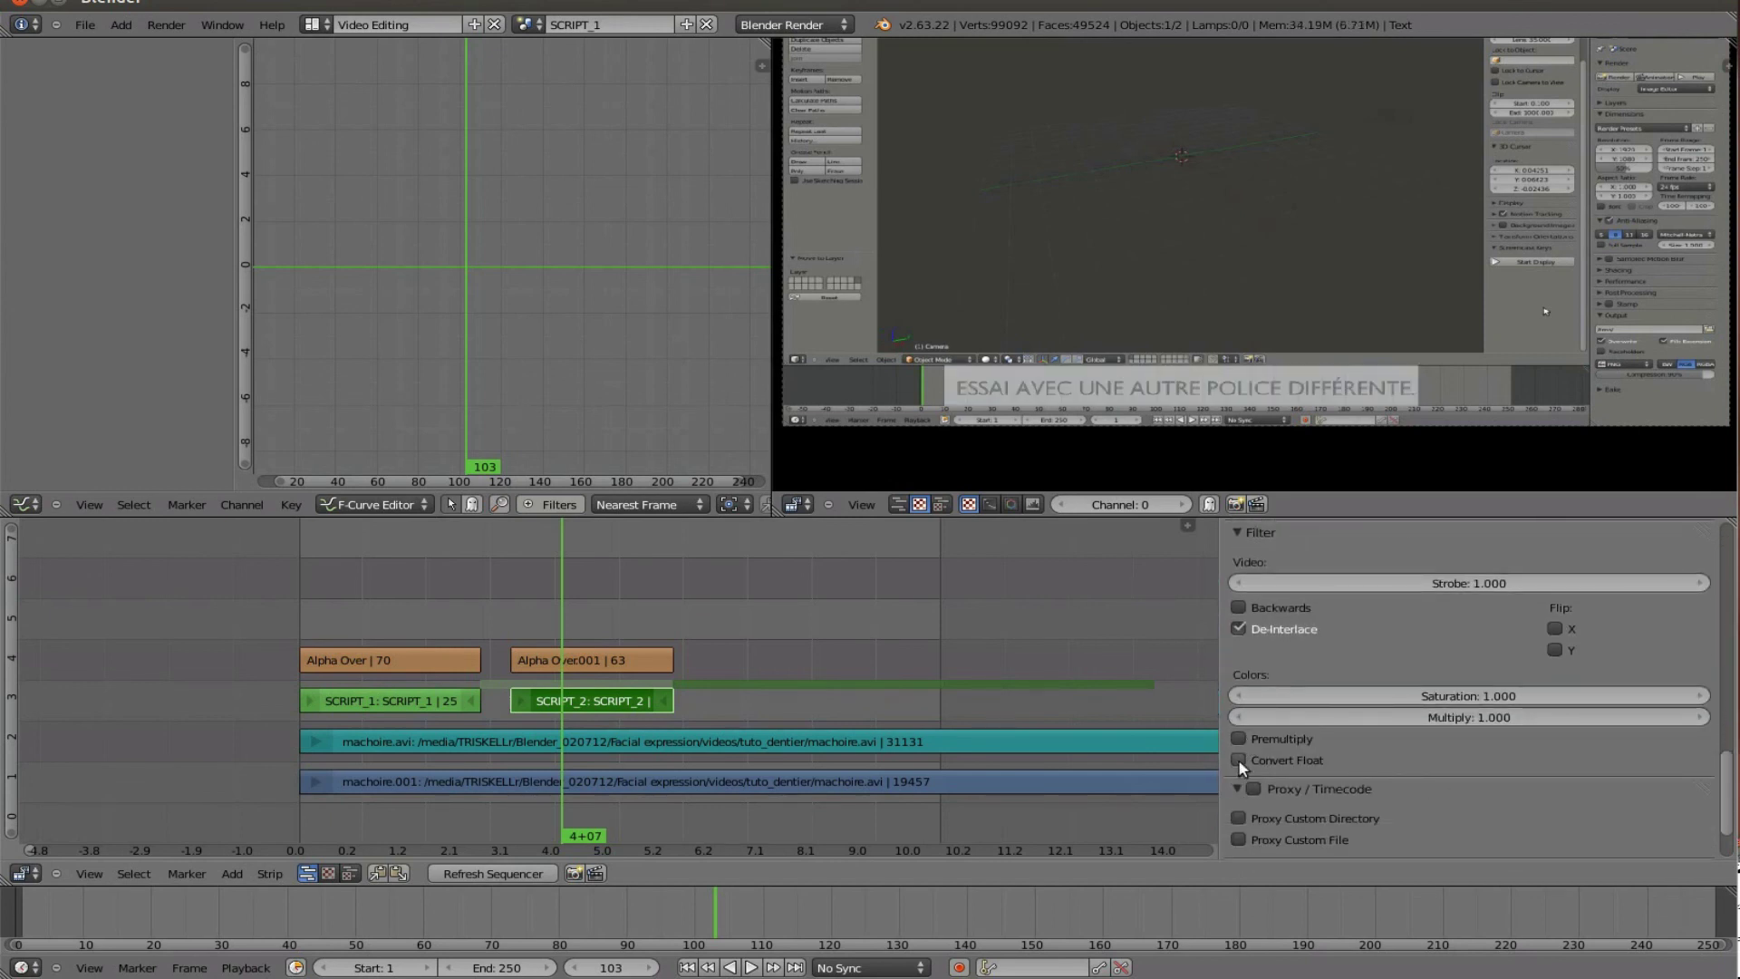
{"action": "left_click", "coordinate": [1238, 734]}
Step: Set the SCRIPT_2 strip's color Multiply and Saturation to 2.000 and enable Convert Float
{"action": "left_click", "coordinate": [1486, 719]}
{"action": "type", "text": "2"}
{"action": "key", "text": "Return"}
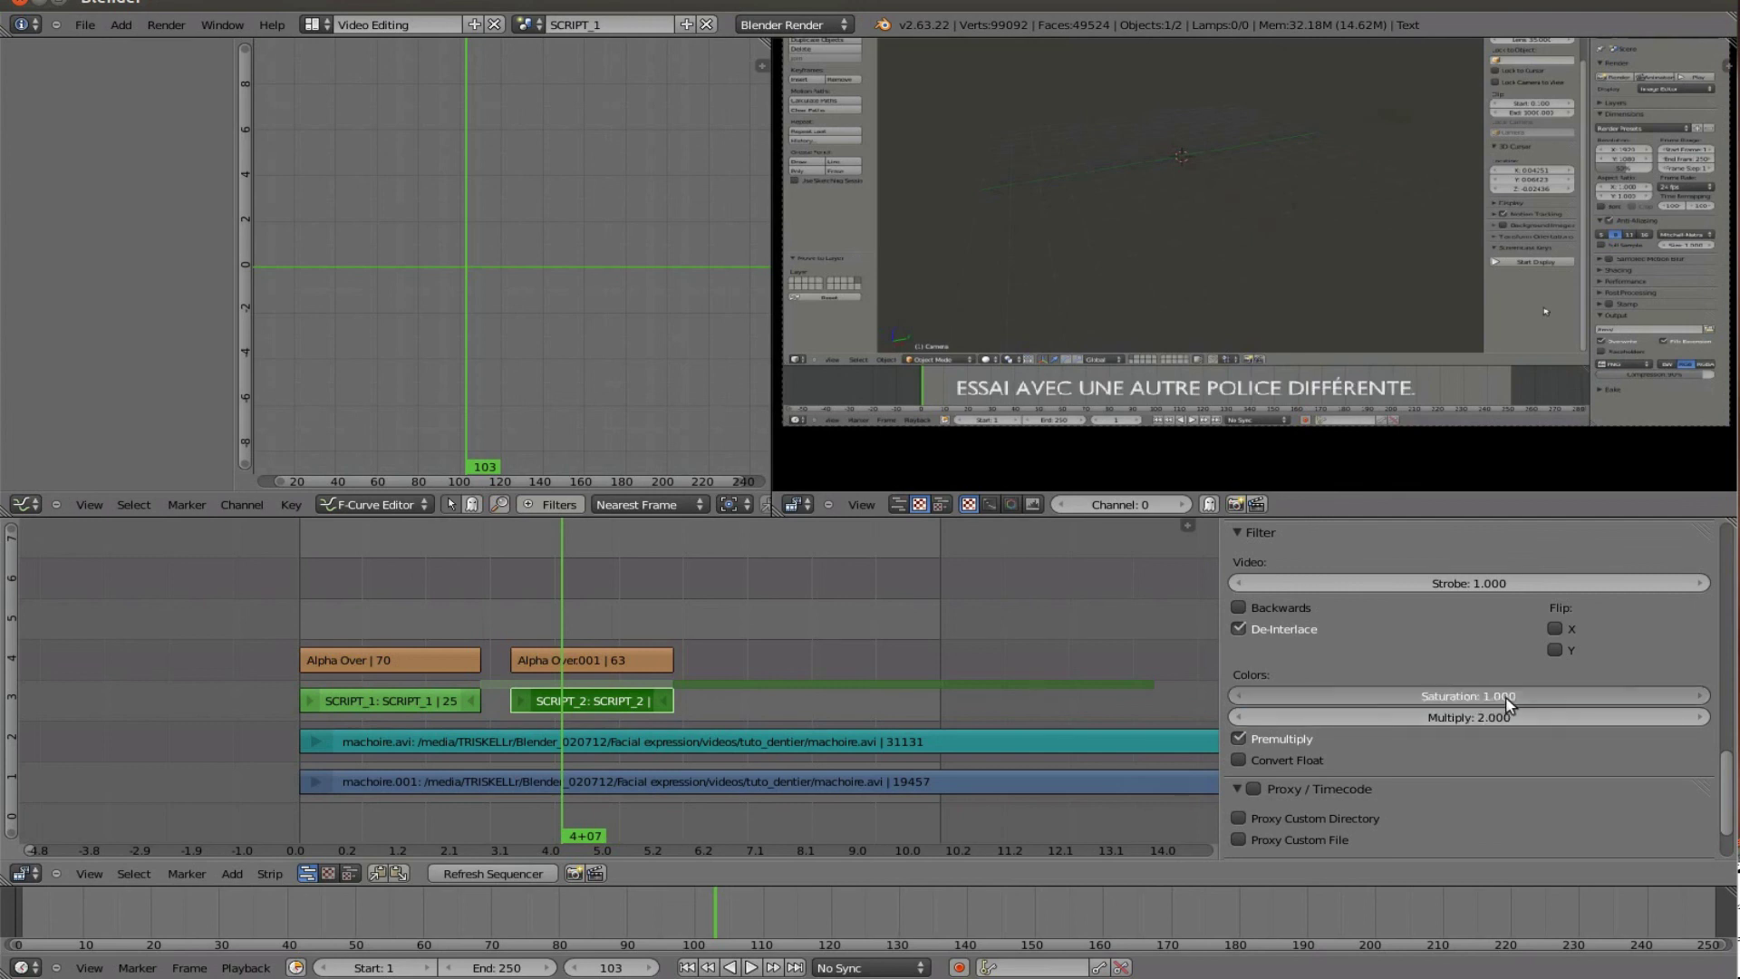
{"action": "key", "text": "Return"}
{"action": "scroll", "coordinate": [1421, 756], "scroll_direction": "down", "scroll_amount": 2}
{"action": "left_click", "coordinate": [1244, 678]}
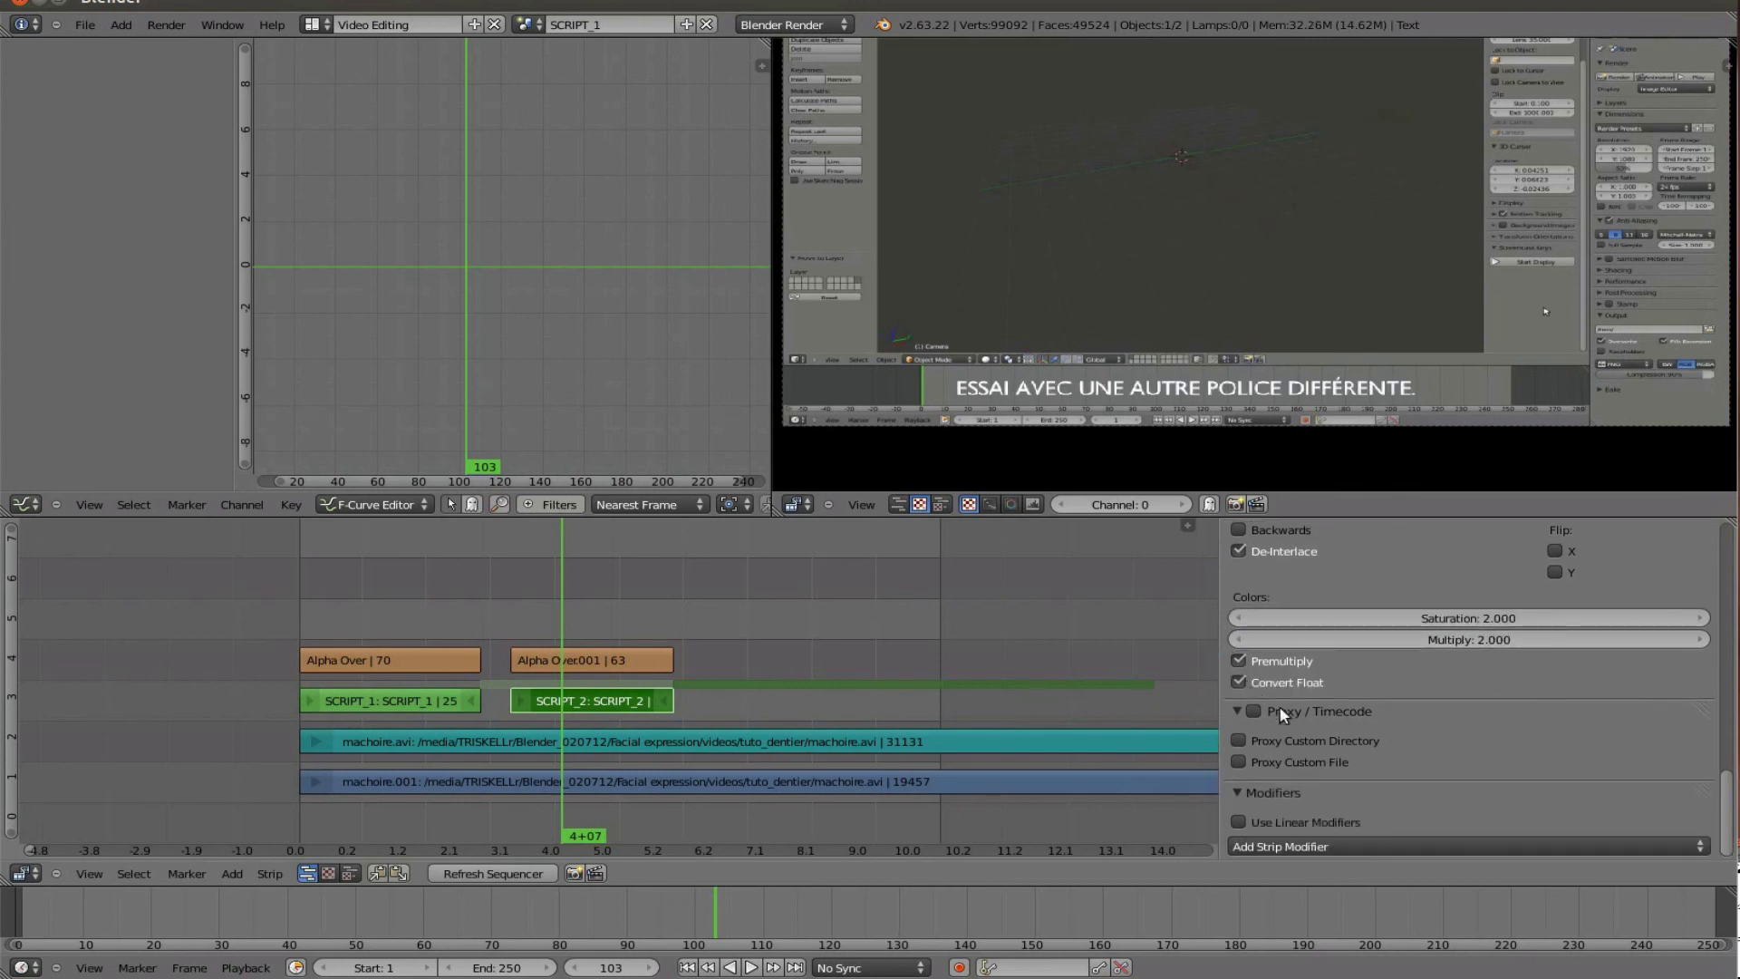
Step: Add a Color Balance modifier with linear modifiers enabled to the SCRIPT_2 strip, and darken its lift, gamma and gain to black
{"action": "left_click", "coordinate": [1278, 843]}
{"action": "left_click", "coordinate": [1308, 862]}
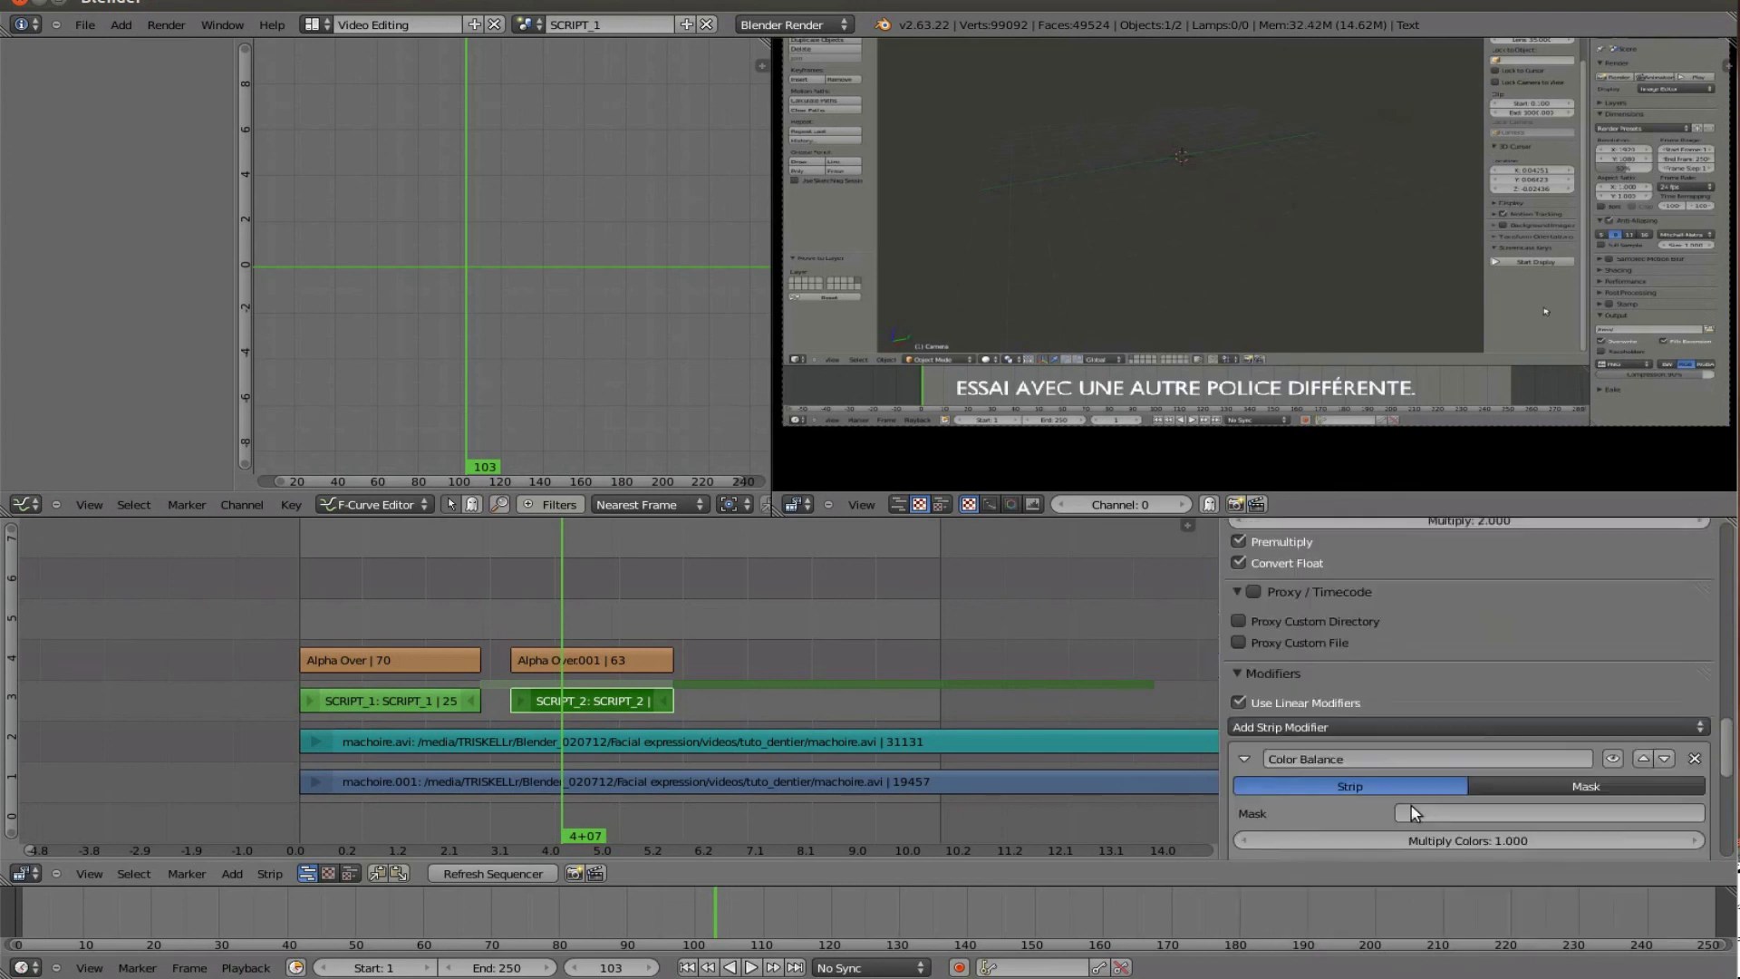
{"action": "scroll", "coordinate": [1412, 807], "scroll_direction": "down", "scroll_amount": 6}
{"action": "left_click_drag", "start_coordinate": [1700, 665], "coordinate": [1681, 794]}
{"action": "scroll", "coordinate": [1613, 772], "scroll_direction": "down", "scroll_amount": 4}
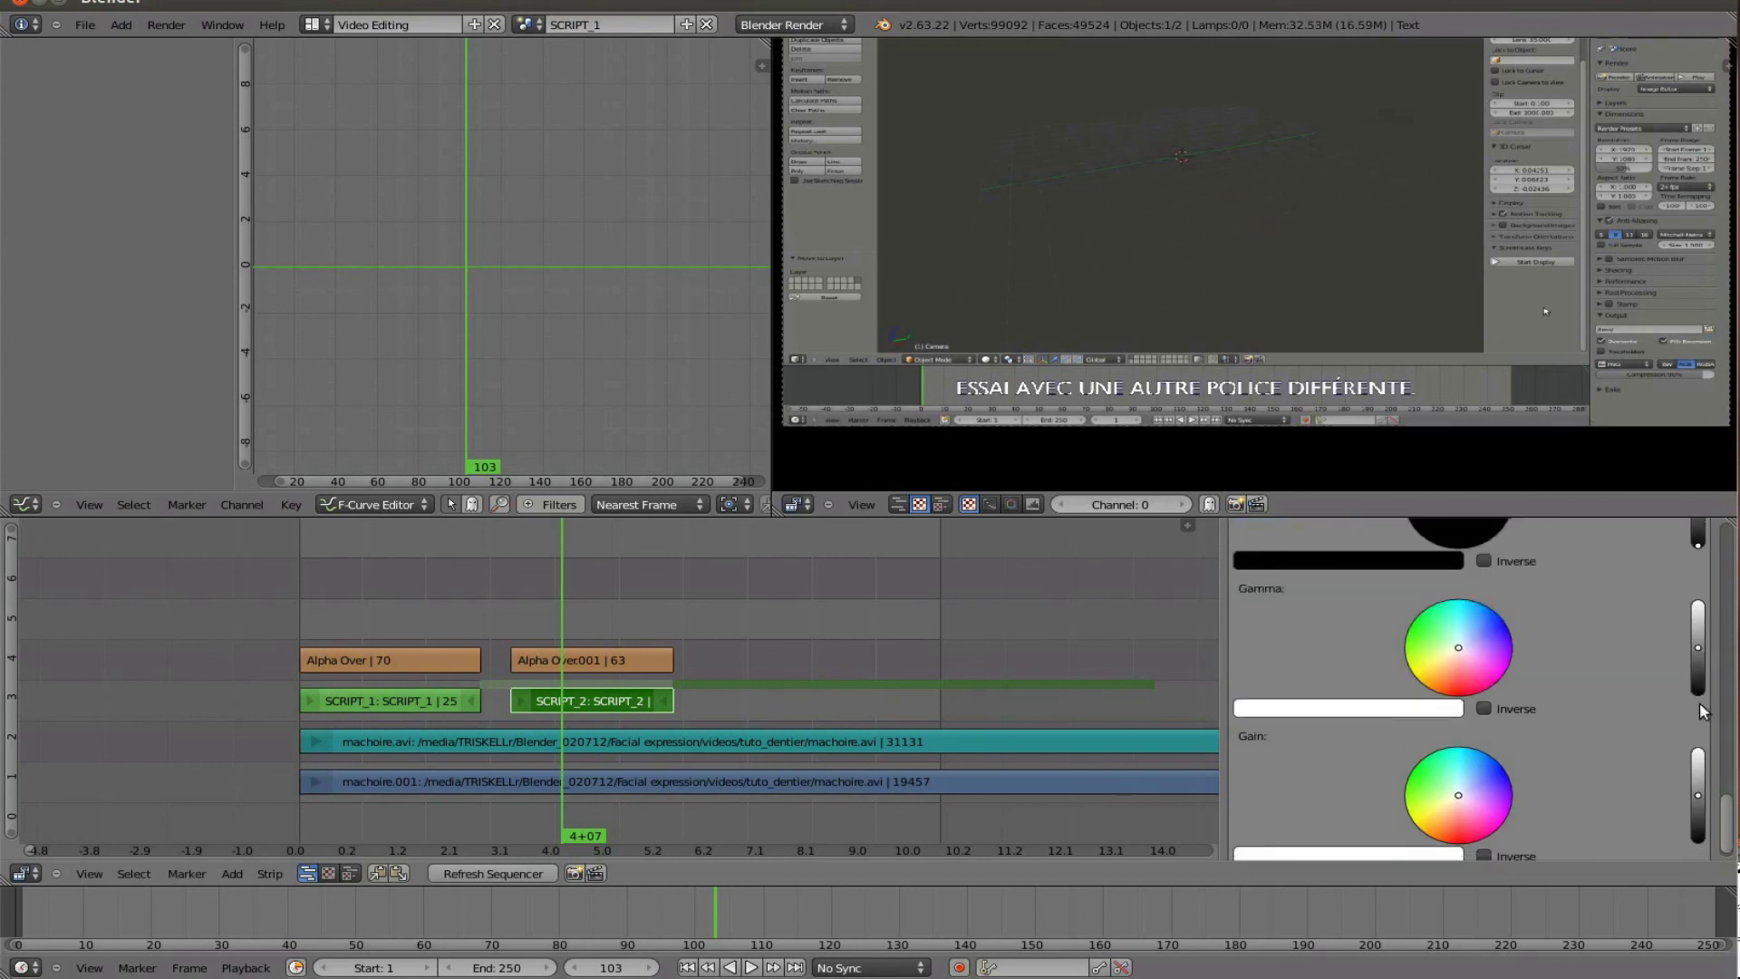
{"action": "left_click_drag", "start_coordinate": [1700, 698], "coordinate": [1575, 825]}
{"action": "left_click_drag", "start_coordinate": [1701, 795], "coordinate": [1707, 931]}
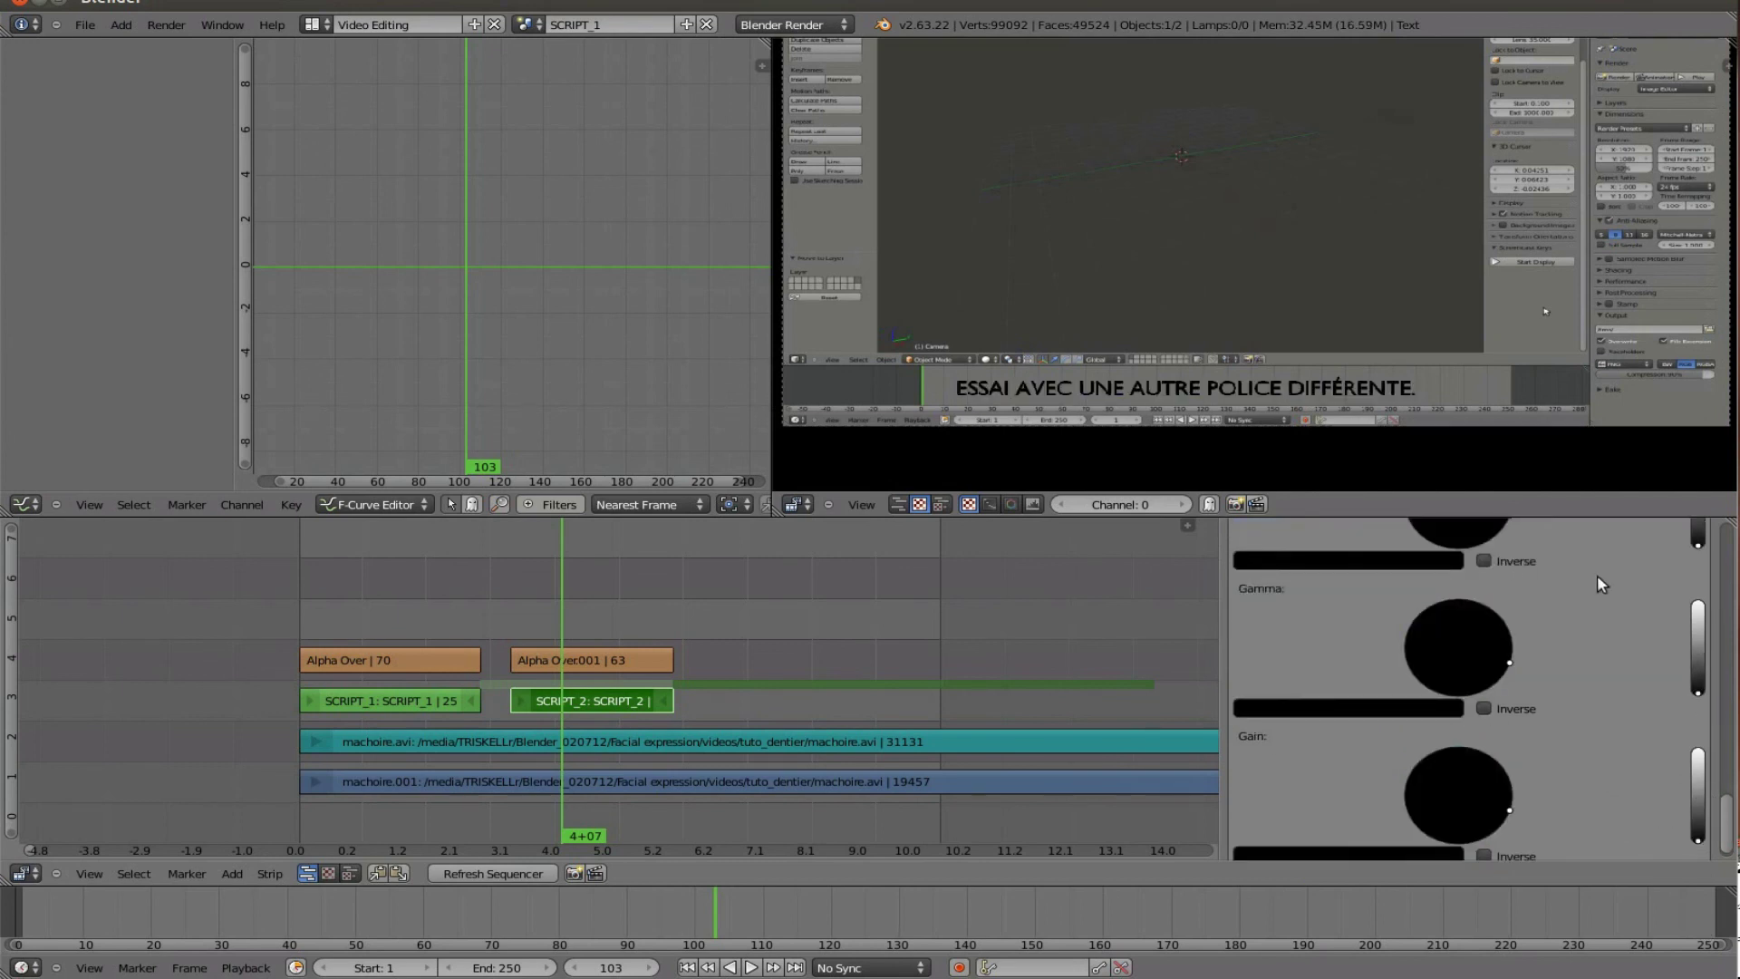
{"action": "scroll", "coordinate": [1275, 546], "scroll_direction": "up", "scroll_amount": 2}
{"action": "left_click", "coordinate": [1276, 546]}
{"action": "scroll", "coordinate": [1302, 562], "scroll_direction": "up", "scroll_amount": 5}
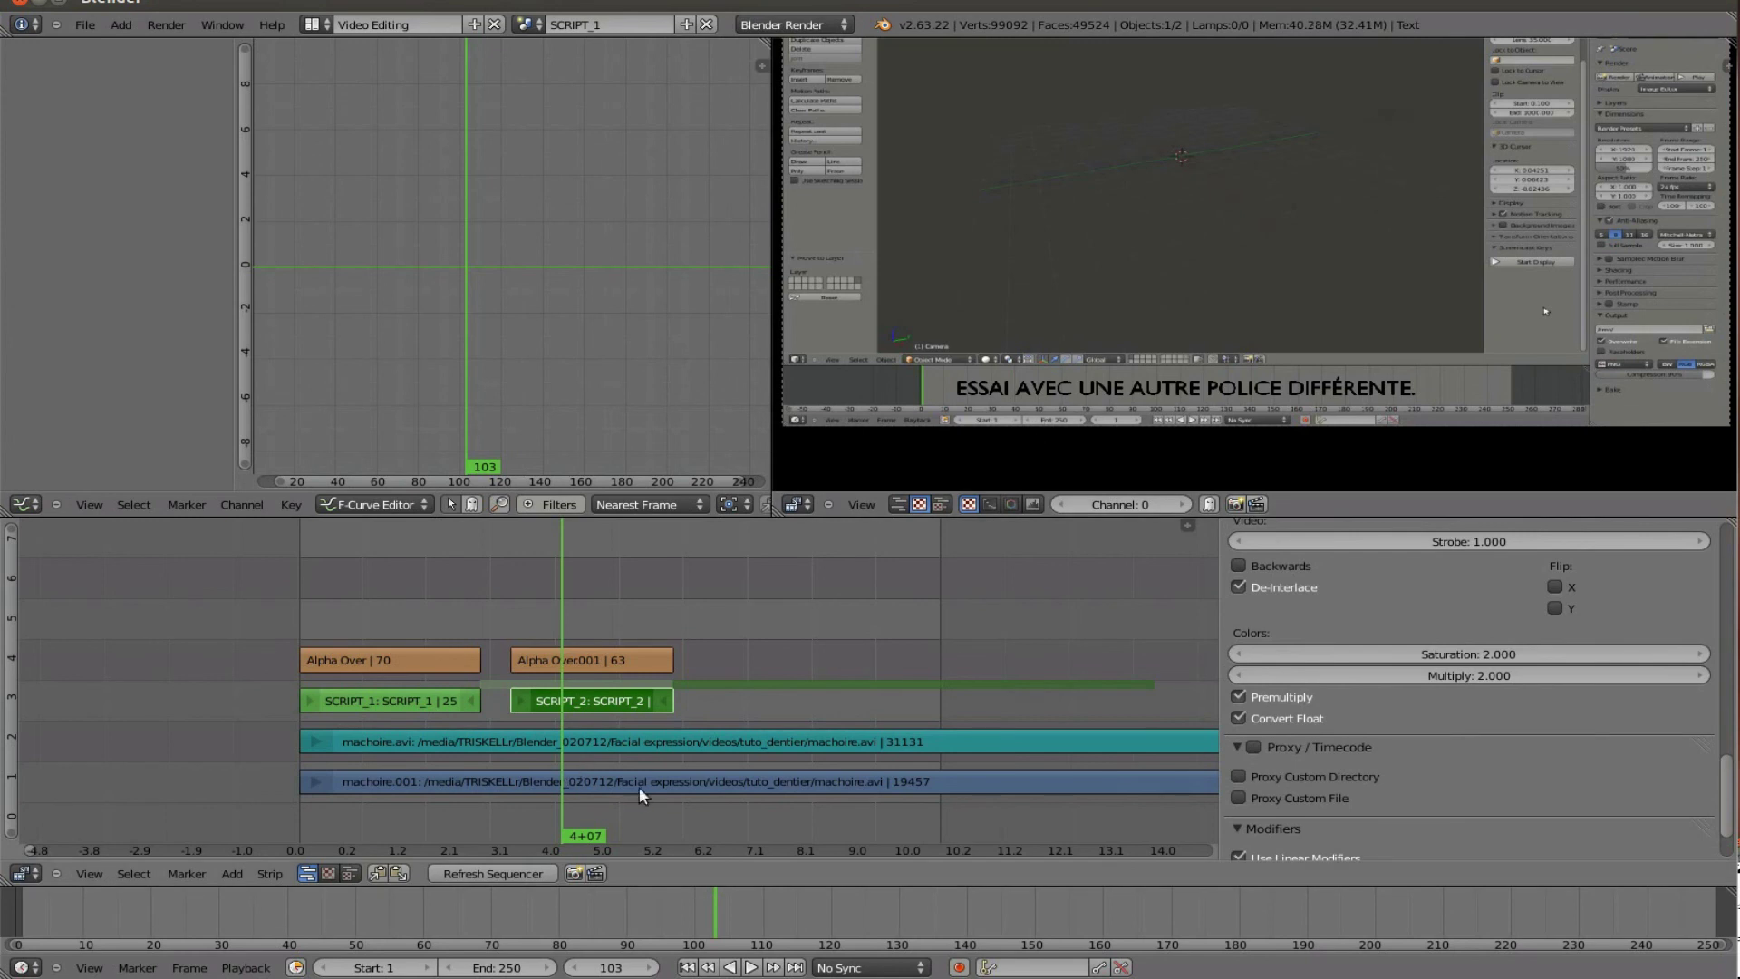
Step: Play the sequence from the first frame to review both subtitles over the movie, and stop the playback
{"action": "left_click_drag", "start_coordinate": [641, 795], "coordinate": [481, 796]}
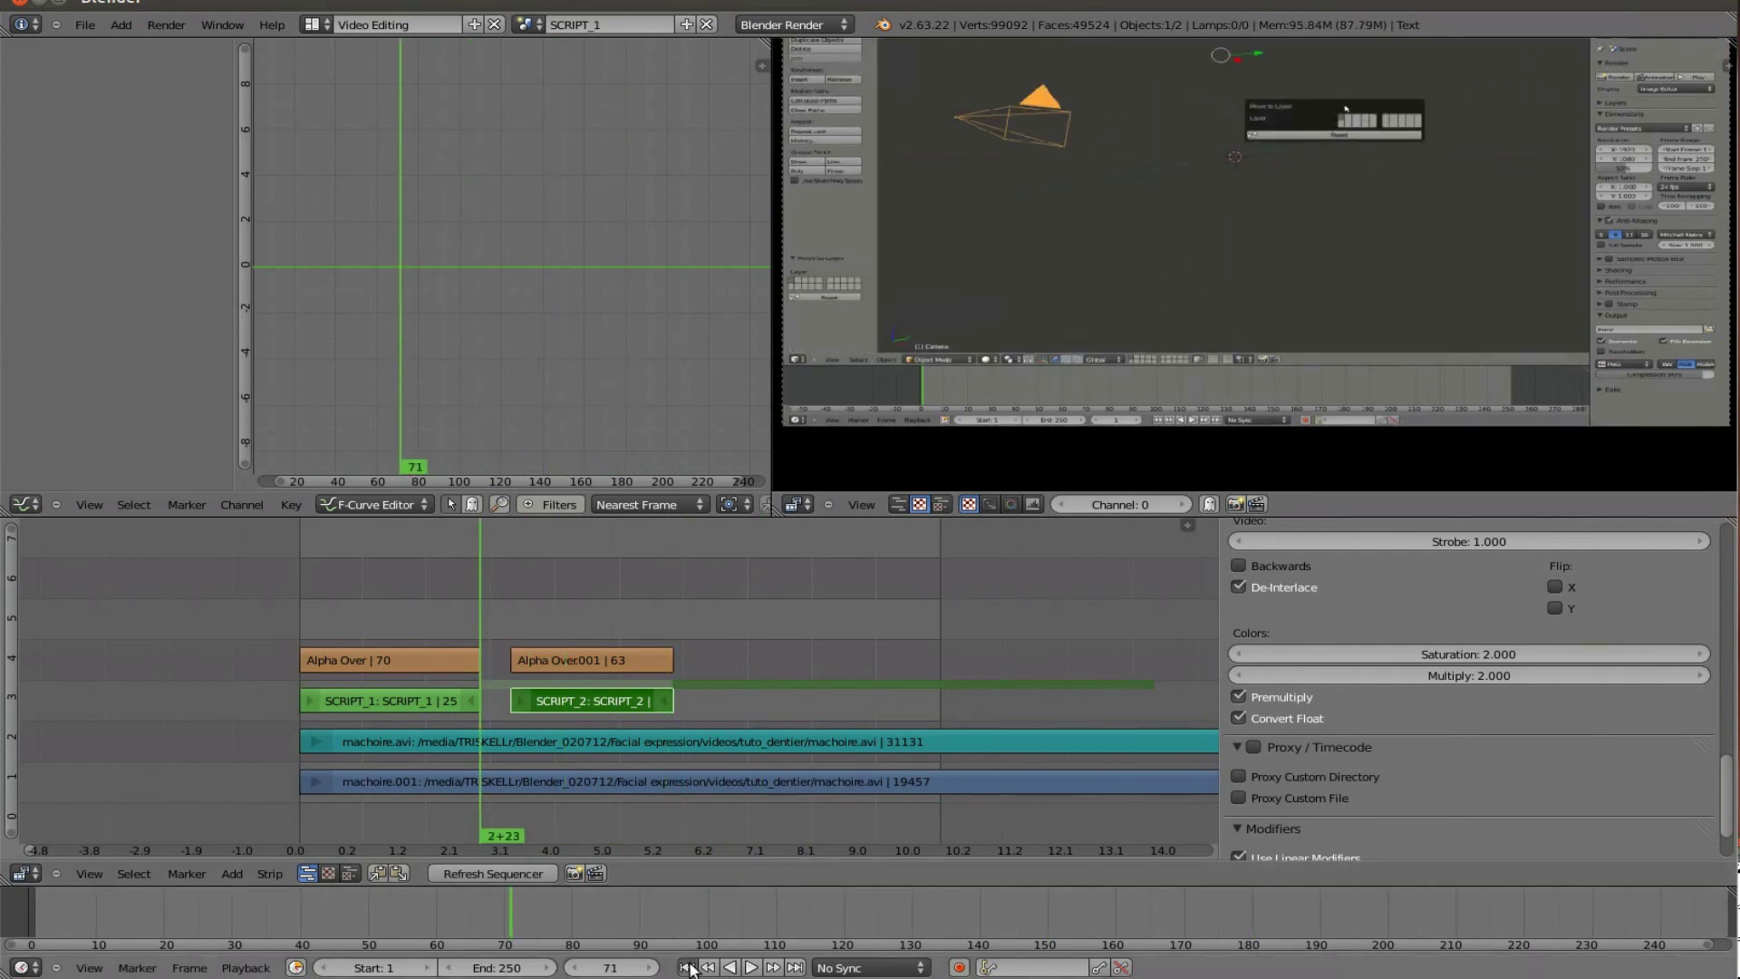
{"action": "left_click", "coordinate": [687, 967]}
{"action": "left_click", "coordinate": [752, 967]}
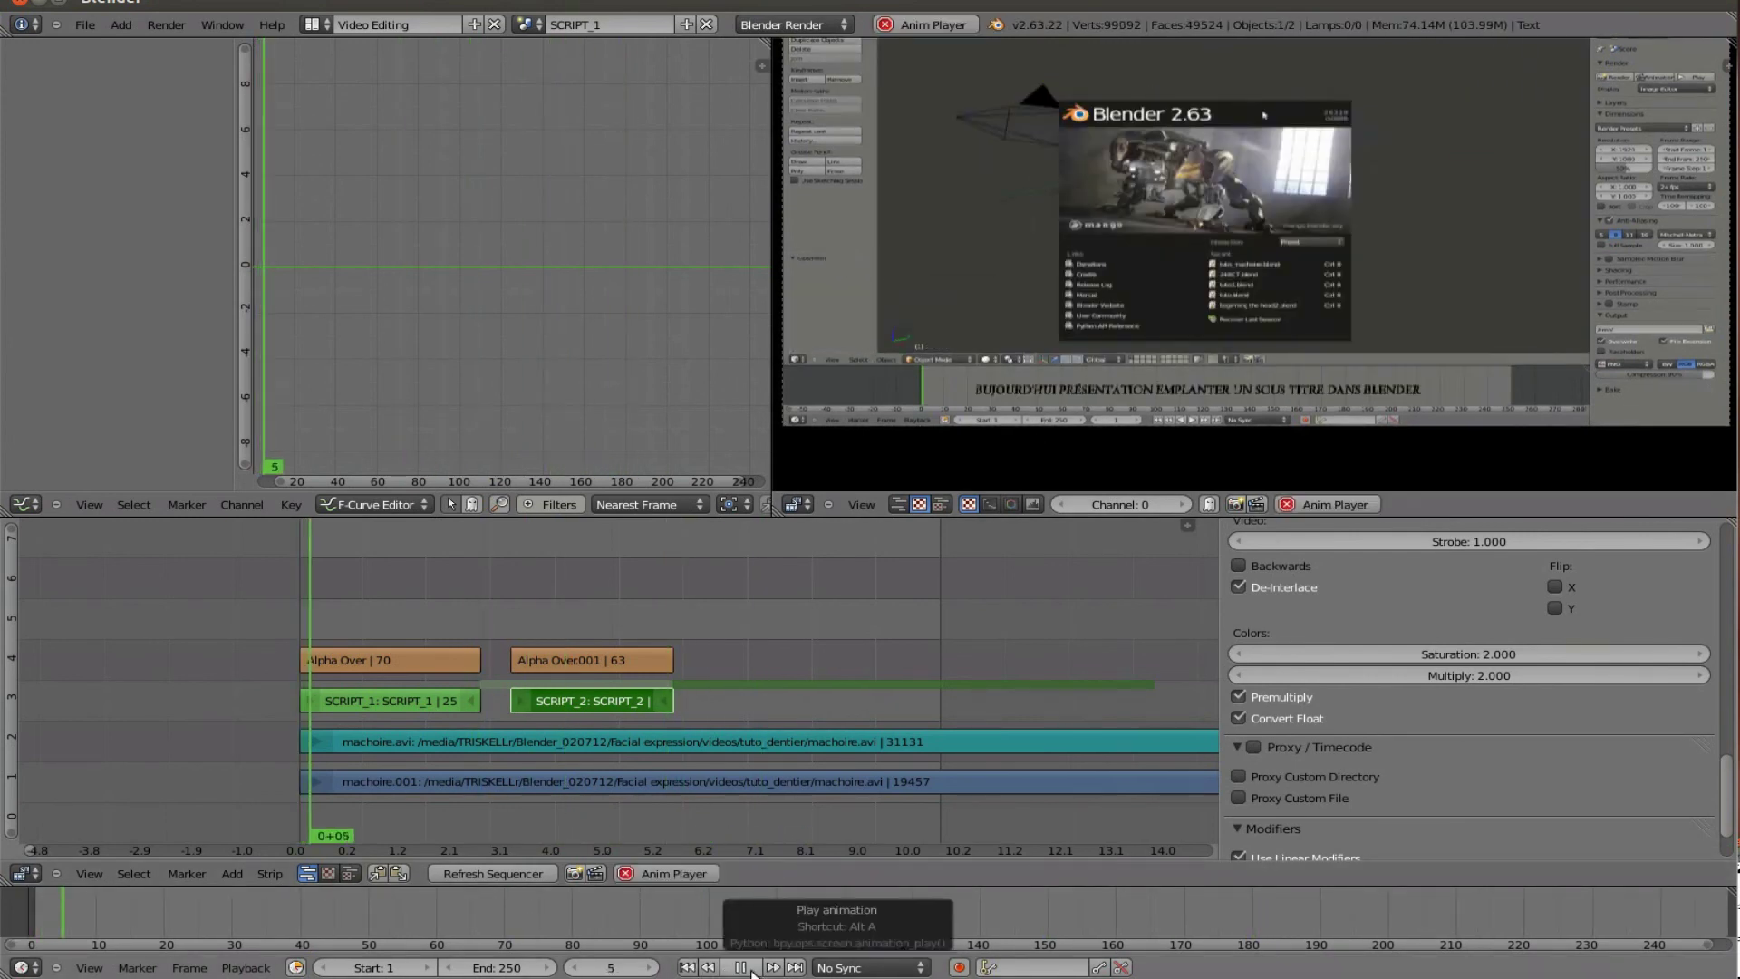
{"action": "left_click", "coordinate": [246, 968]}
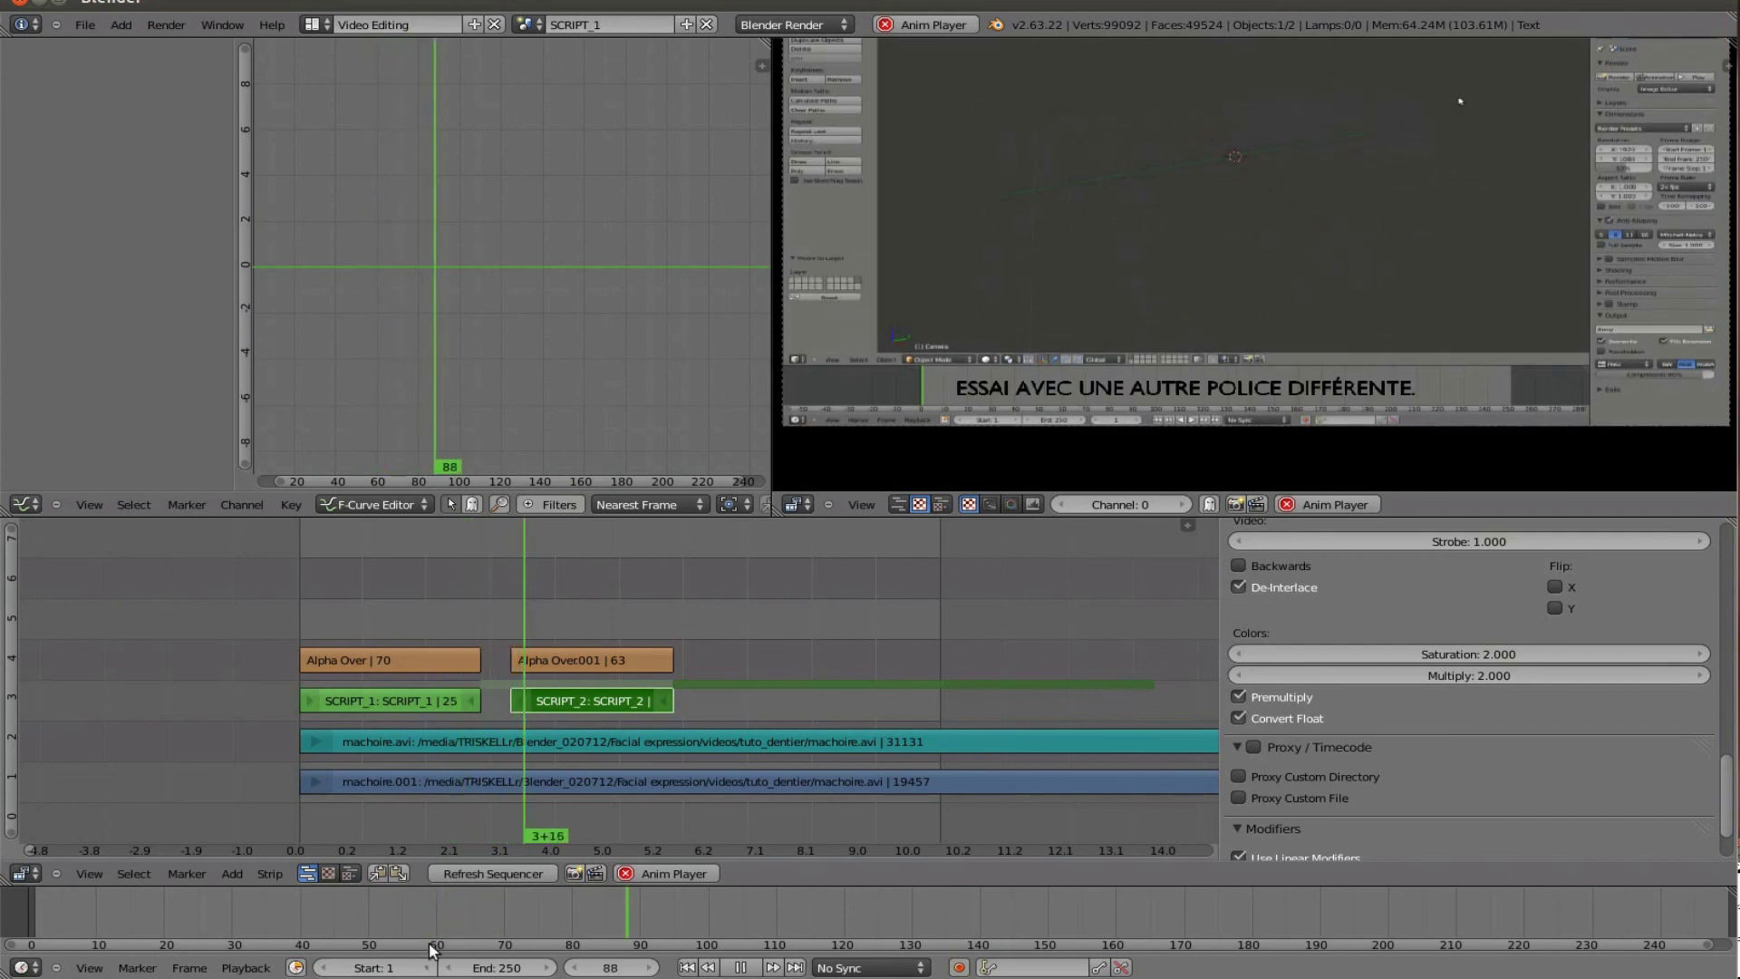
{"action": "key", "text": "Escape"}
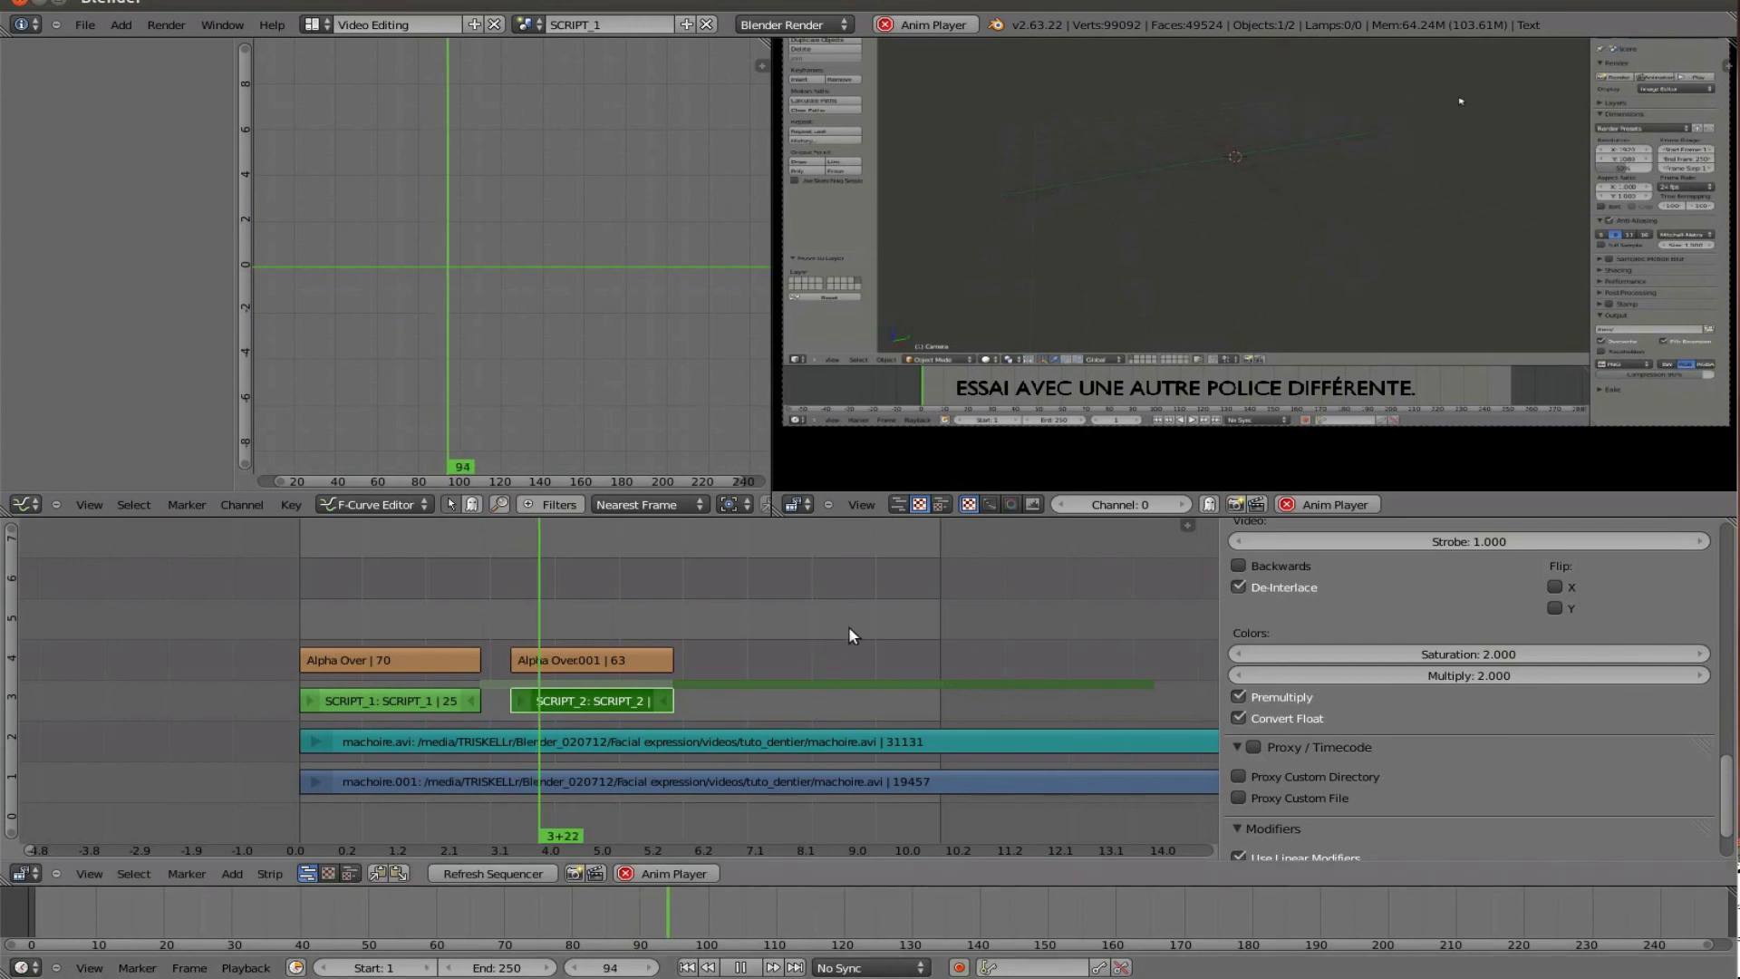
Step: Open the choice of screen layouts
{"action": "left_click", "coordinate": [311, 25]}
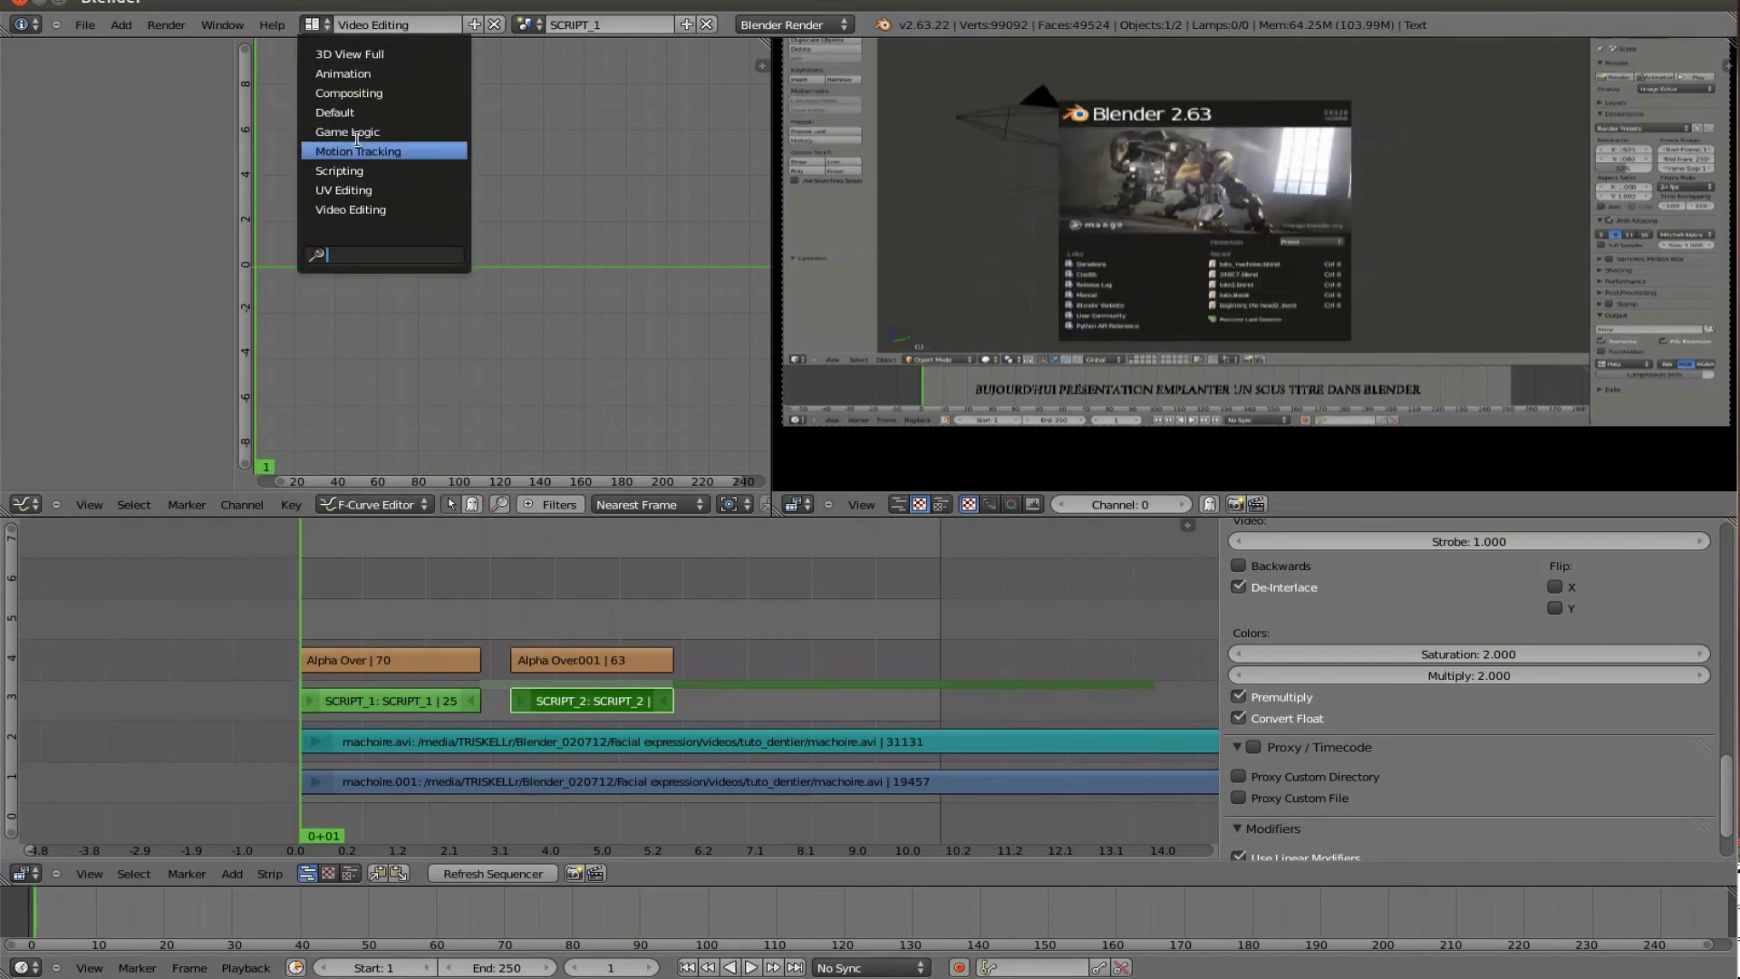